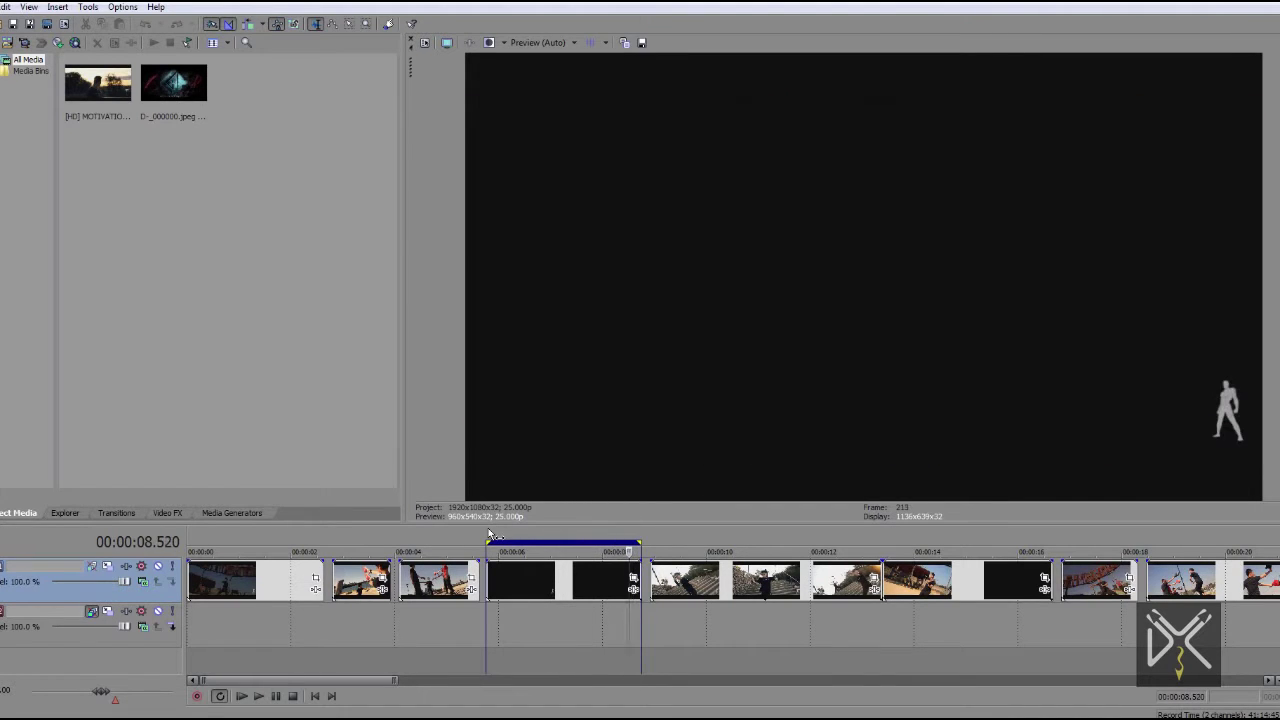
Examine the martial arts reference clip frame by frame within the looped region around six to eight seconds
{"action": "key", "text": "Left"}
{"action": "key", "text": "Left"}
{"action": "key", "text": "Left"}
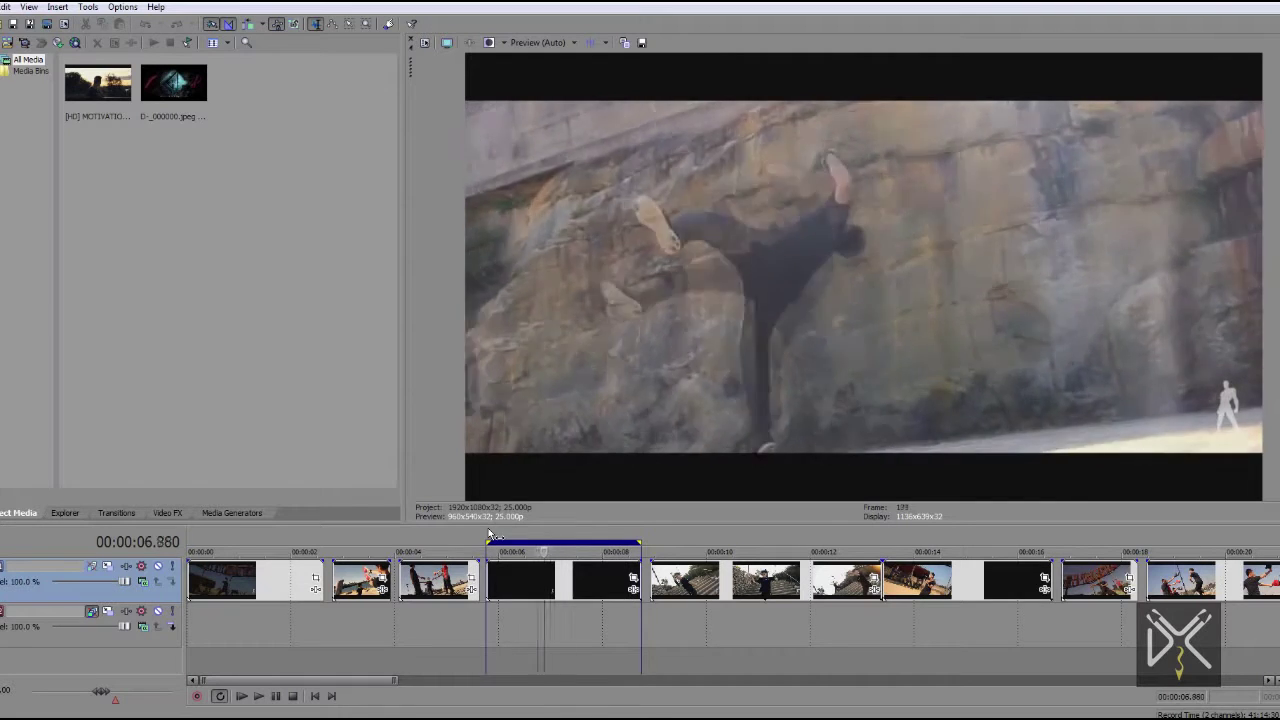
{"action": "scroll", "coordinate": [531, 590], "scroll_direction": "up", "scroll_amount": 3}
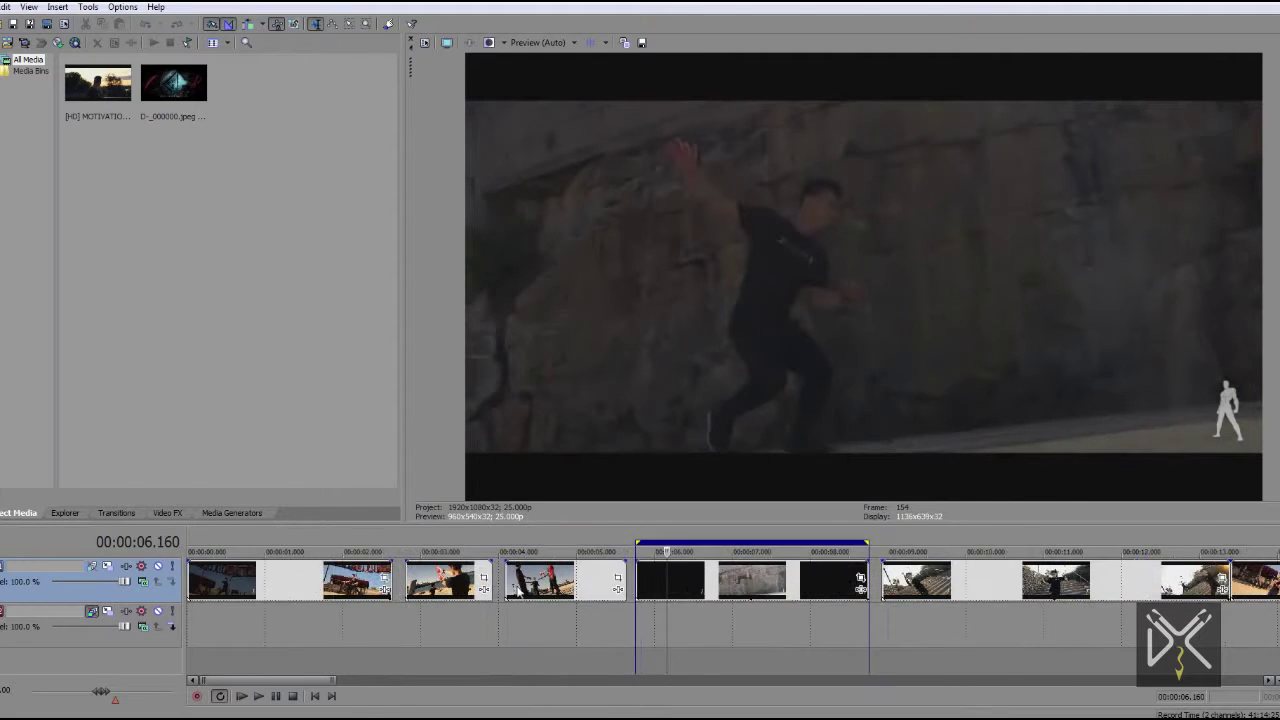
{"action": "left_click_drag", "start_coordinate": [272, 681], "coordinate": [290, 681]}
{"action": "left_click", "coordinate": [491, 540]}
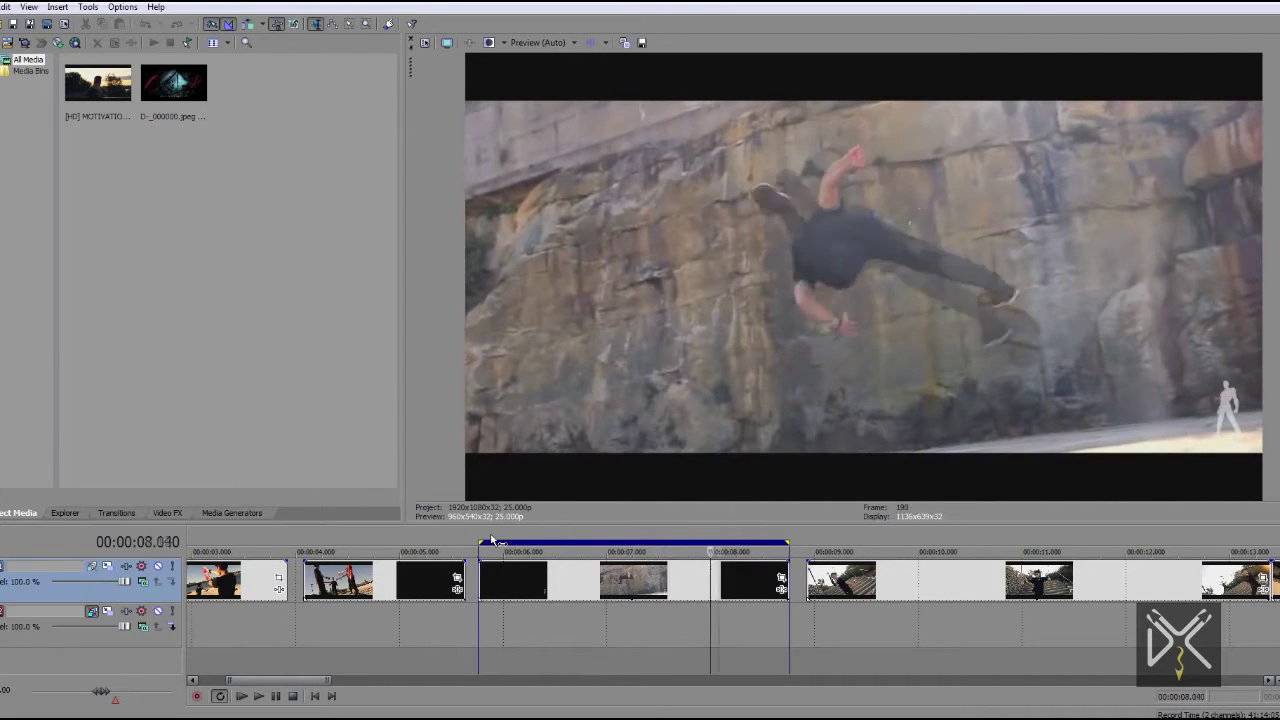
{"action": "key", "text": "Left"}
{"action": "key", "text": "Left"}
{"action": "key", "text": "Left"}
{"action": "key", "text": "Left"}
{"action": "key", "text": "Left"}
{"action": "key", "text": "Left"}
{"action": "key", "text": "Left"}
{"action": "key", "text": "Left"}
{"action": "key", "text": "Left"}
{"action": "key", "text": "Left"}
{"action": "key", "text": "Left"}
{"action": "key", "text": "Left"}
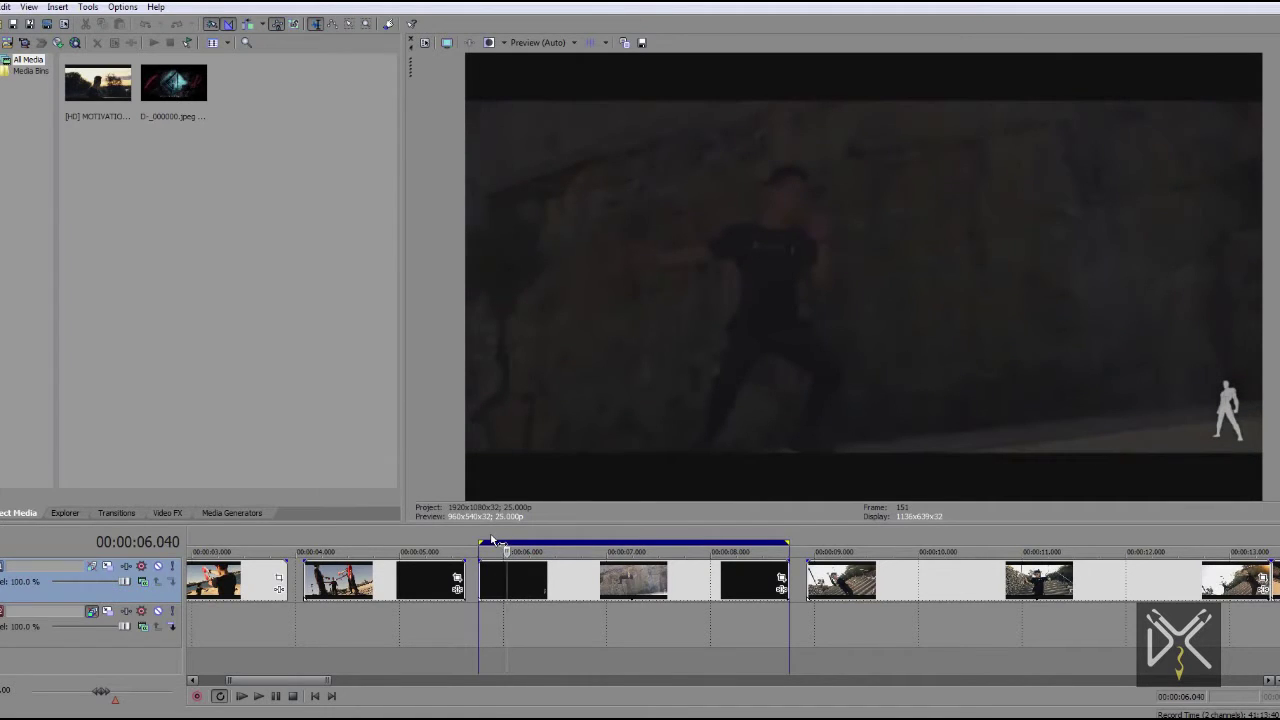
Switch to 3ds Max and freeze the Man Body layer
{"action": "left_click_drag", "start_coordinate": [411, 70], "coordinate": [1279, 132]}
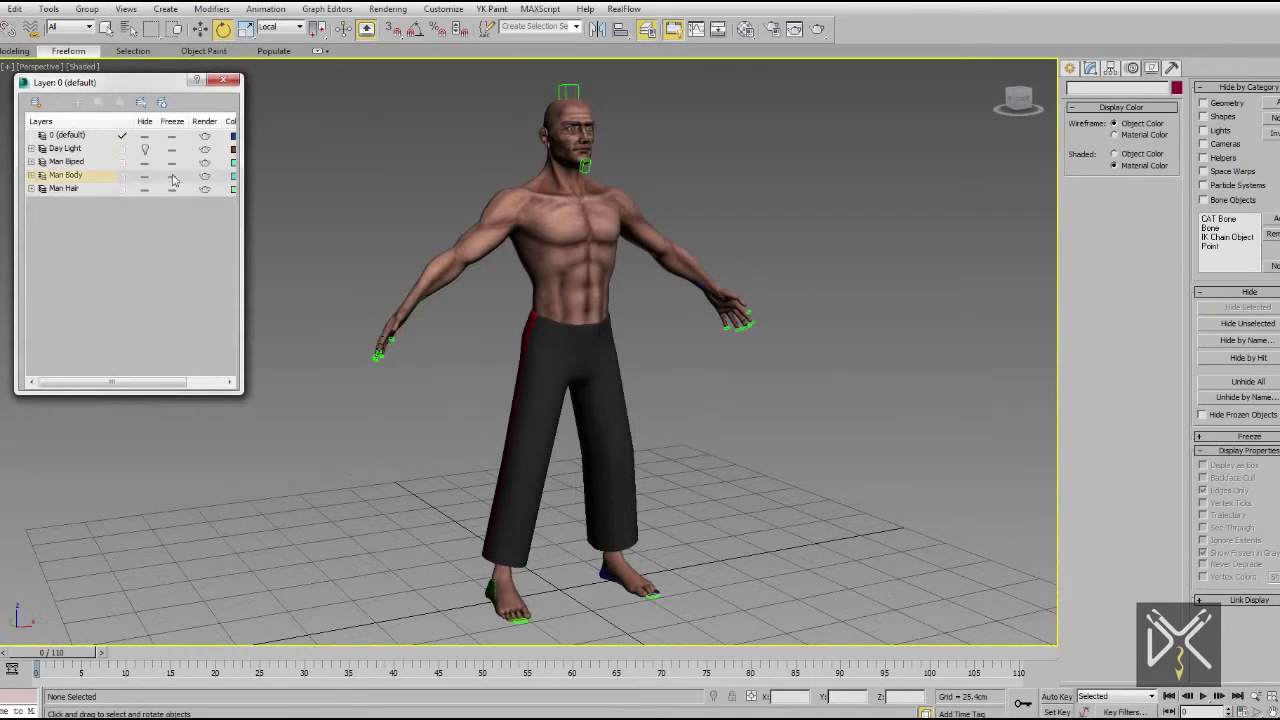
{"action": "left_click", "coordinate": [172, 177]}
{"action": "left_click", "coordinate": [1217, 468]}
Select all parts of the character's biped and show their motion parameters
{"action": "middle_click_drag", "start_coordinate": [765, 449], "coordinate": [765, 535]}
{"action": "left_click", "coordinate": [520, 402]}
{"action": "middle_click_drag", "start_coordinate": [570, 384], "coordinate": [572, 409]}
{"action": "scroll", "coordinate": [572, 409], "scroll_direction": "up", "scroll_amount": 3}
{"action": "scroll", "coordinate": [572, 409], "scroll_direction": "down", "scroll_amount": 5}
{"action": "left_click_drag", "start_coordinate": [795, 145], "coordinate": [380, 632]}
{"action": "left_click", "coordinate": [1132, 67]}
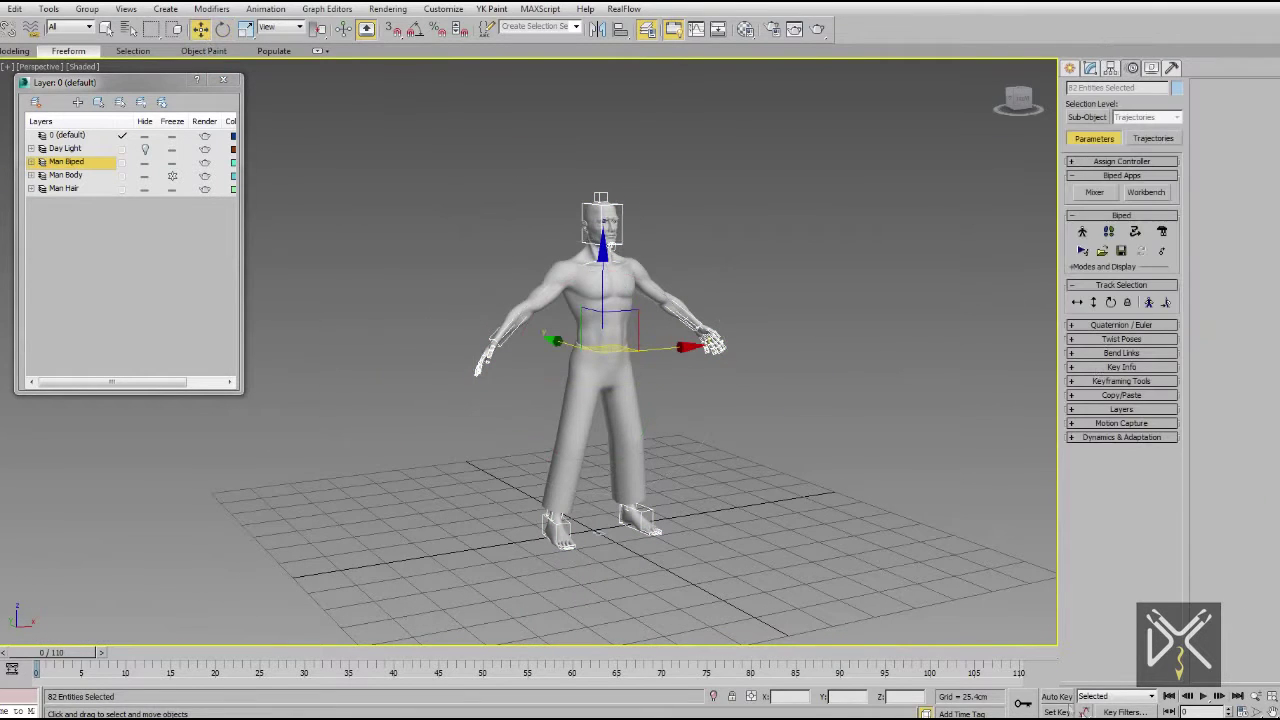
Turn on Auto Key and set a key for the biped's root at frame 0
{"action": "key", "text": "n"}
{"action": "left_click", "coordinate": [1121, 367]}
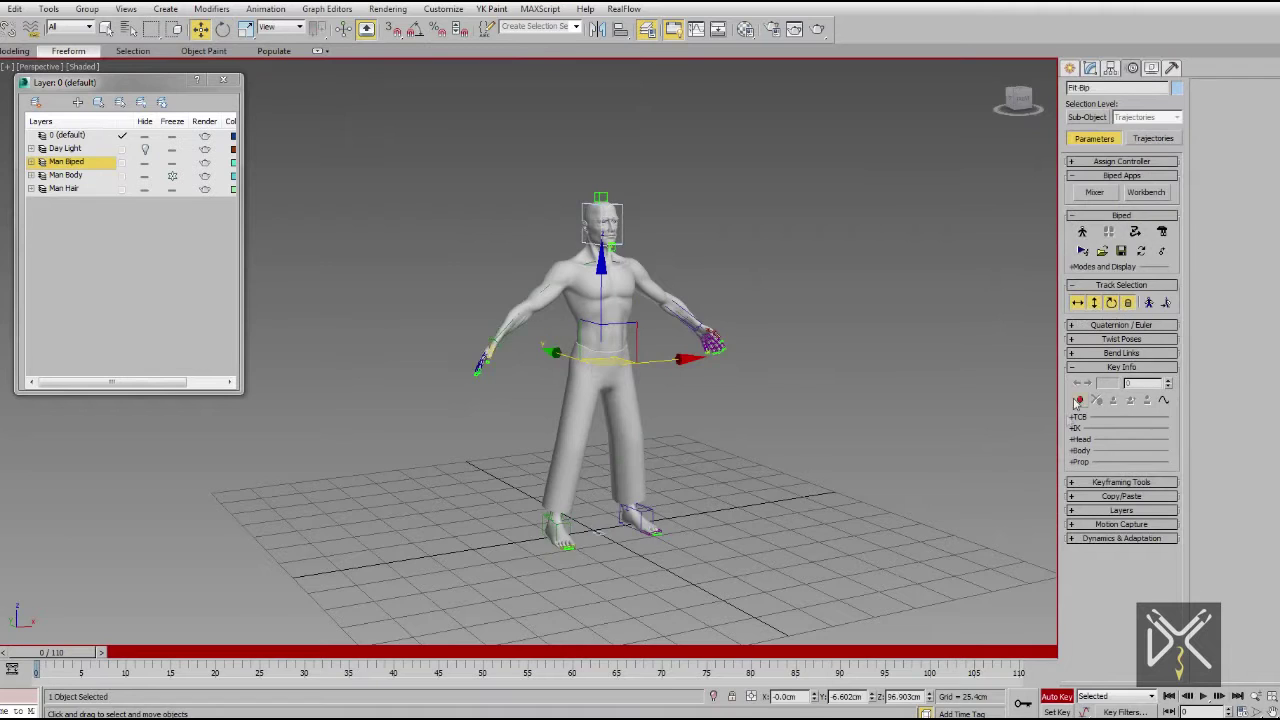
{"action": "left_click", "coordinate": [1078, 401]}
Inspect the TCB and IK key settings of the feet and the left foot's pivot point
{"action": "middle_click_drag", "start_coordinate": [628, 443], "coordinate": [620, 423]}
{"action": "middle_click_drag", "start_coordinate": [640, 500], "coordinate": [660, 533], "text": "alt"}
{"action": "scroll", "coordinate": [671, 514], "scroll_direction": "up", "scroll_amount": 3}
{"action": "left_click", "coordinate": [588, 514]}
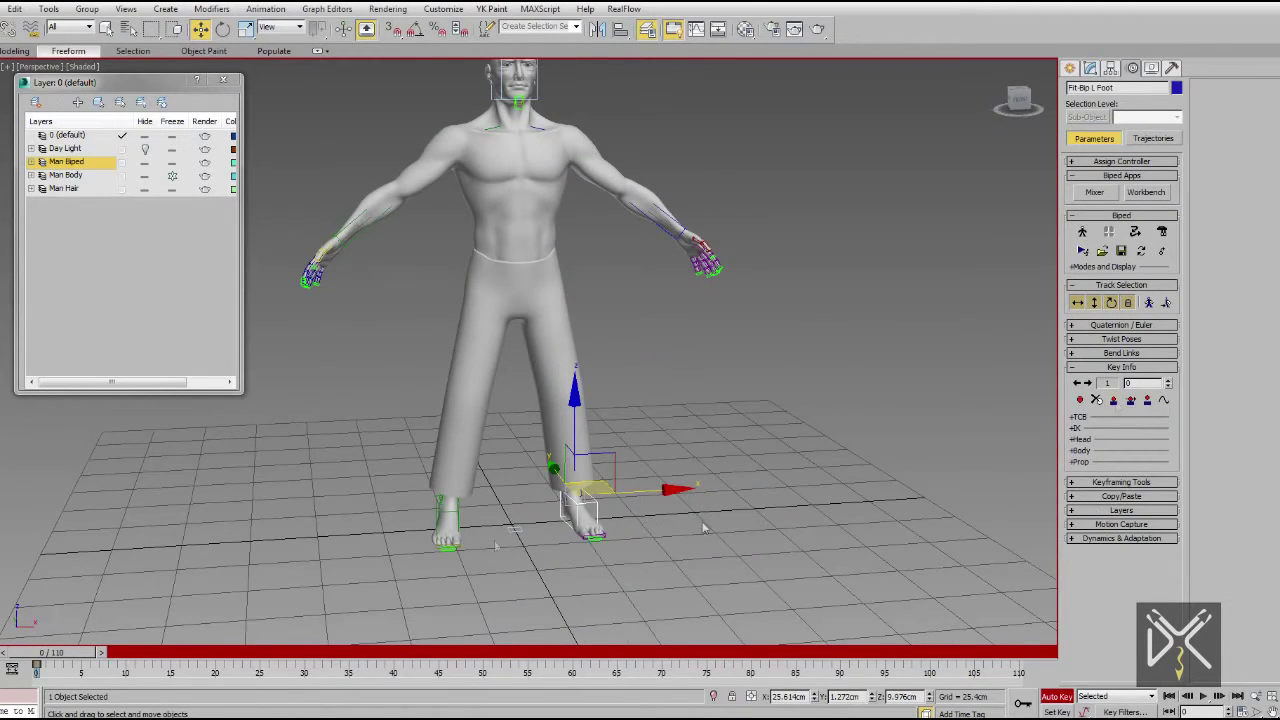
{"action": "left_click", "coordinate": [1073, 418]}
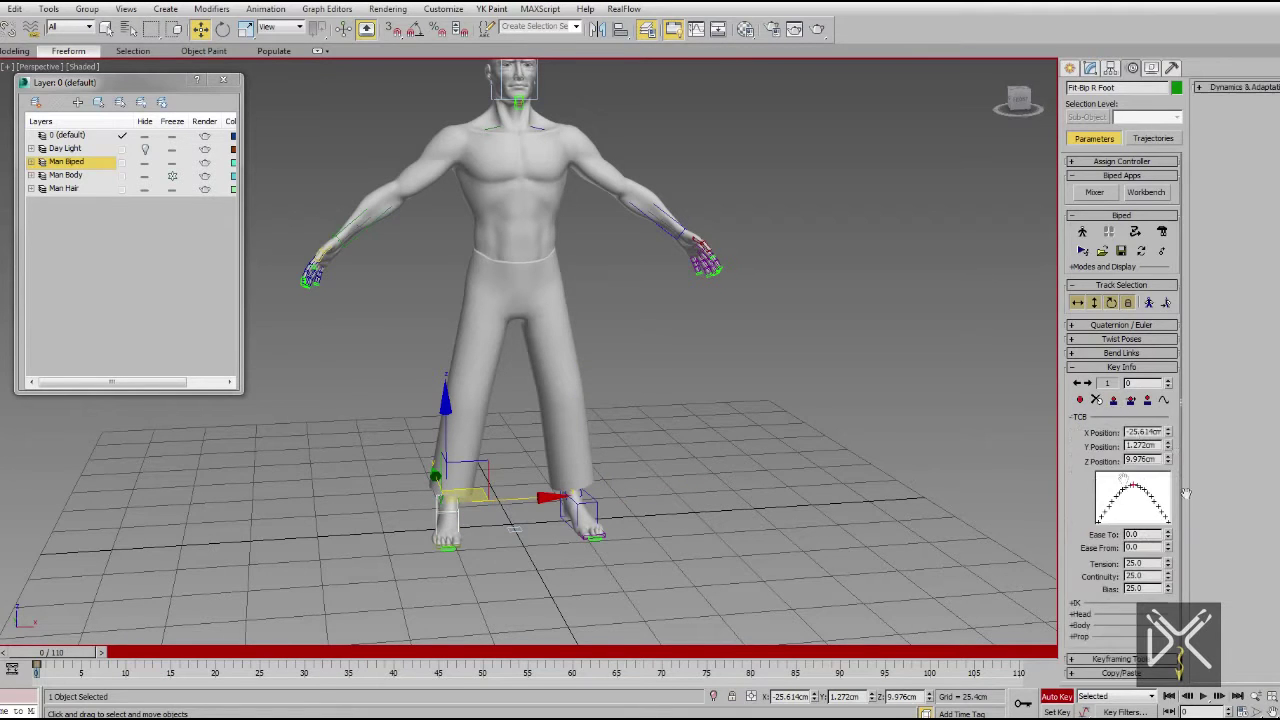
{"action": "left_click", "coordinate": [1073, 418]}
{"action": "left_click", "coordinate": [1073, 428]}
{"action": "left_click", "coordinate": [600, 516]}
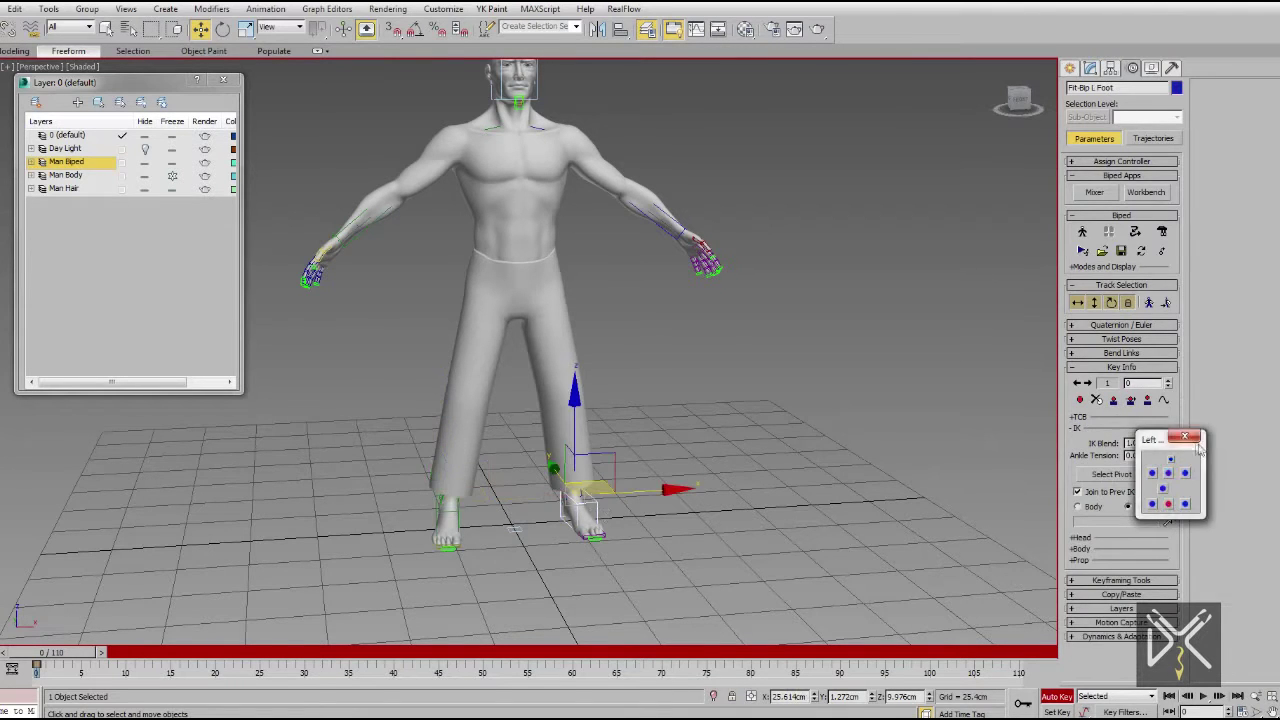
{"action": "left_click", "coordinate": [1185, 437]}
Lower the biped's center of mass to bend the knees and turn the body about its vertical axis at frame 0
{"action": "middle_click_drag", "start_coordinate": [533, 345], "coordinate": [571, 414]}
{"action": "left_click", "coordinate": [1078, 302]}
{"action": "middle_click_drag", "start_coordinate": [510, 281], "coordinate": [648, 350], "text": "alt"}
{"action": "middle_click_drag", "start_coordinate": [648, 350], "coordinate": [462, 390]}
{"action": "left_click_drag", "start_coordinate": [596, 372], "coordinate": [652, 358]}
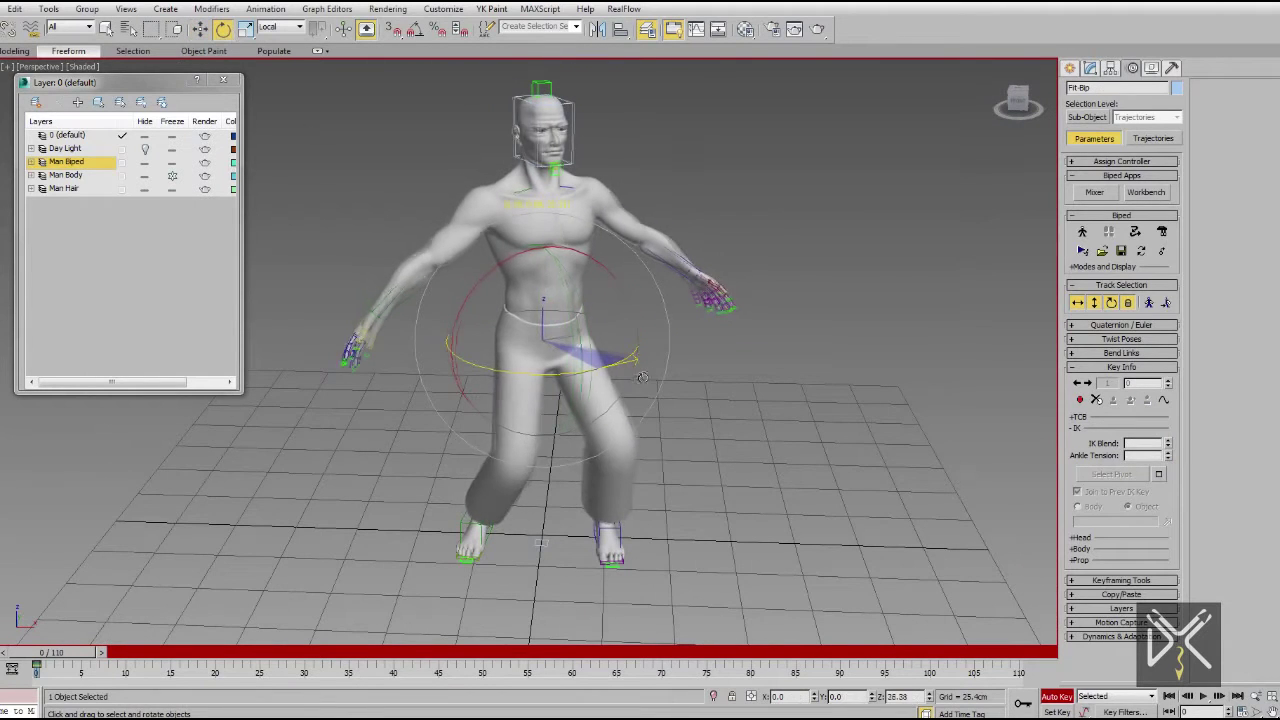
Rotate the left foot outward and adjust the right foot's angle for the fighting stance
{"action": "left_click", "coordinate": [618, 536]}
{"action": "left_click_drag", "start_coordinate": [646, 556], "coordinate": [704, 548]}
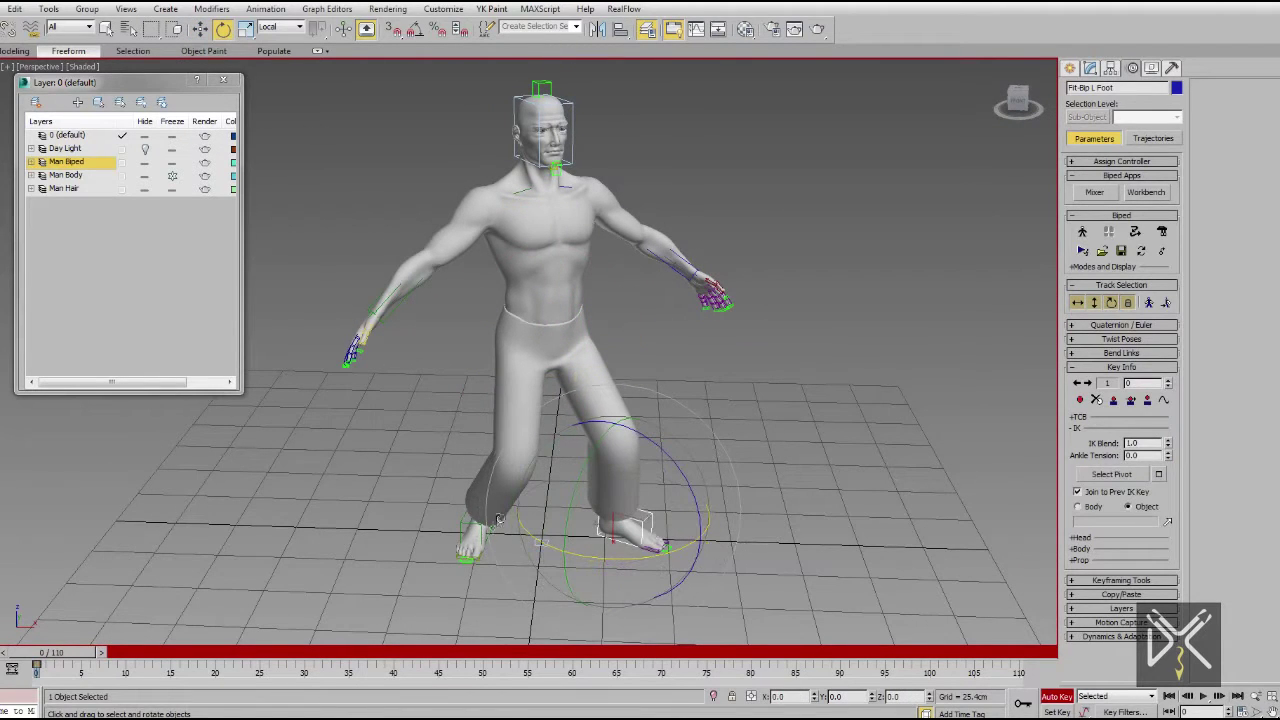
{"action": "left_click_drag", "start_coordinate": [539, 538], "coordinate": [492, 540]}
Refine the rotation of the biped's center of mass to tilt the body in the stance
{"action": "middle_click_drag", "start_coordinate": [500, 470], "coordinate": [480, 420], "text": "alt"}
{"action": "scroll", "coordinate": [586, 429], "scroll_direction": "up", "scroll_amount": 3}
{"action": "left_click", "coordinate": [1111, 302]}
{"action": "left_click_drag", "start_coordinate": [566, 318], "coordinate": [560, 336]}
{"action": "left_click_drag", "start_coordinate": [582, 274], "coordinate": [594, 284]}
Select the biped's spine in wireframe display and rotate it to twist the torso
{"action": "middle_click_drag", "start_coordinate": [592, 286], "coordinate": [575, 394]}
{"action": "key", "text": "F3"}
{"action": "left_click_drag", "start_coordinate": [598, 382], "coordinate": [600, 388]}
{"action": "left_click_drag", "start_coordinate": [552, 464], "coordinate": [594, 464]}
Rotate the head to face toward the character's left side
{"action": "scroll", "coordinate": [567, 155], "scroll_direction": "up", "scroll_amount": 3}
{"action": "middle_click_drag", "start_coordinate": [567, 155], "coordinate": [567, 220]}
{"action": "left_click", "coordinate": [611, 254]}
{"action": "key", "text": "F3"}
{"action": "left_click_drag", "start_coordinate": [561, 284], "coordinate": [618, 284]}
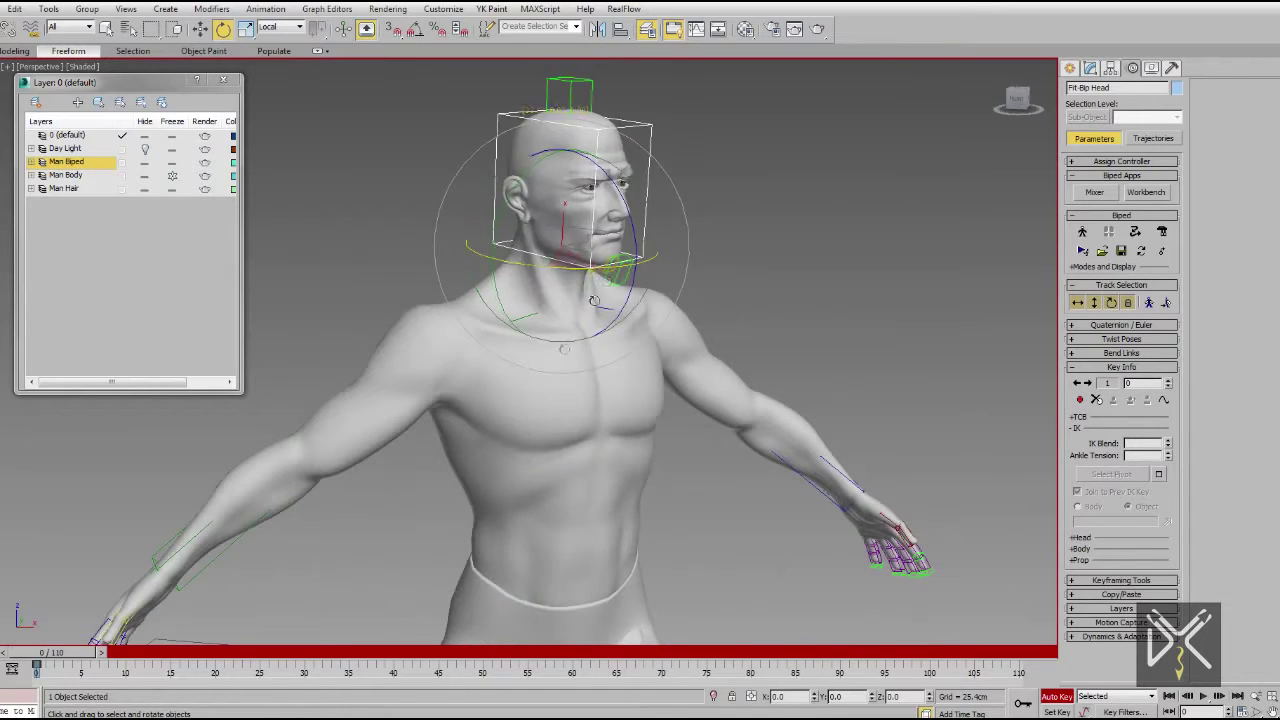
Rotate the right arm upward and outward from the body at frame 0
{"action": "middle_click_drag", "start_coordinate": [279, 497], "coordinate": [415, 392]}
{"action": "left_click_drag", "start_coordinate": [463, 375], "coordinate": [415, 322]}
{"action": "left_click_drag", "start_coordinate": [494, 318], "coordinate": [484, 388]}
{"action": "middle_click_drag", "start_coordinate": [460, 395], "coordinate": [348, 443], "text": "alt"}
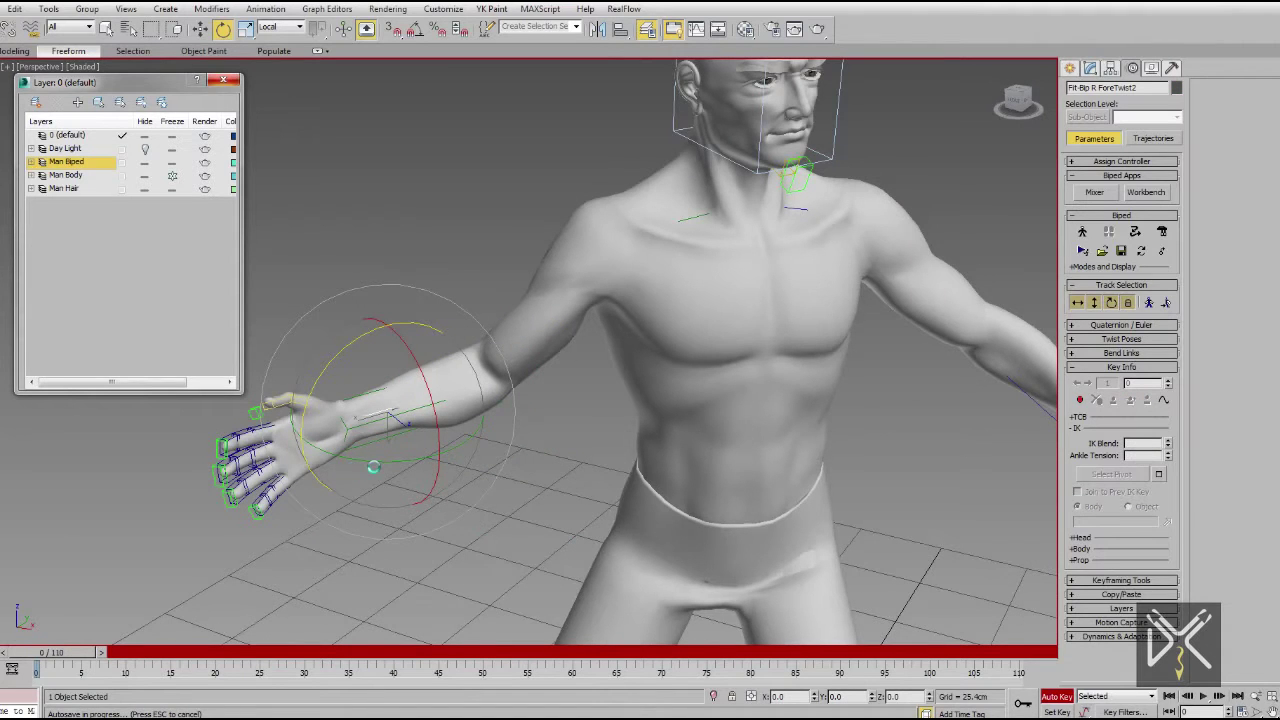
Select the right hand in wireframe display and rotate it at the wrist
{"action": "middle_click_drag", "start_coordinate": [374, 467], "coordinate": [345, 458], "text": "alt"}
{"action": "key", "text": "F3"}
{"action": "left_click", "coordinate": [316, 430]}
{"action": "key", "text": "F3"}
{"action": "left_click_drag", "start_coordinate": [364, 343], "coordinate": [381, 354]}
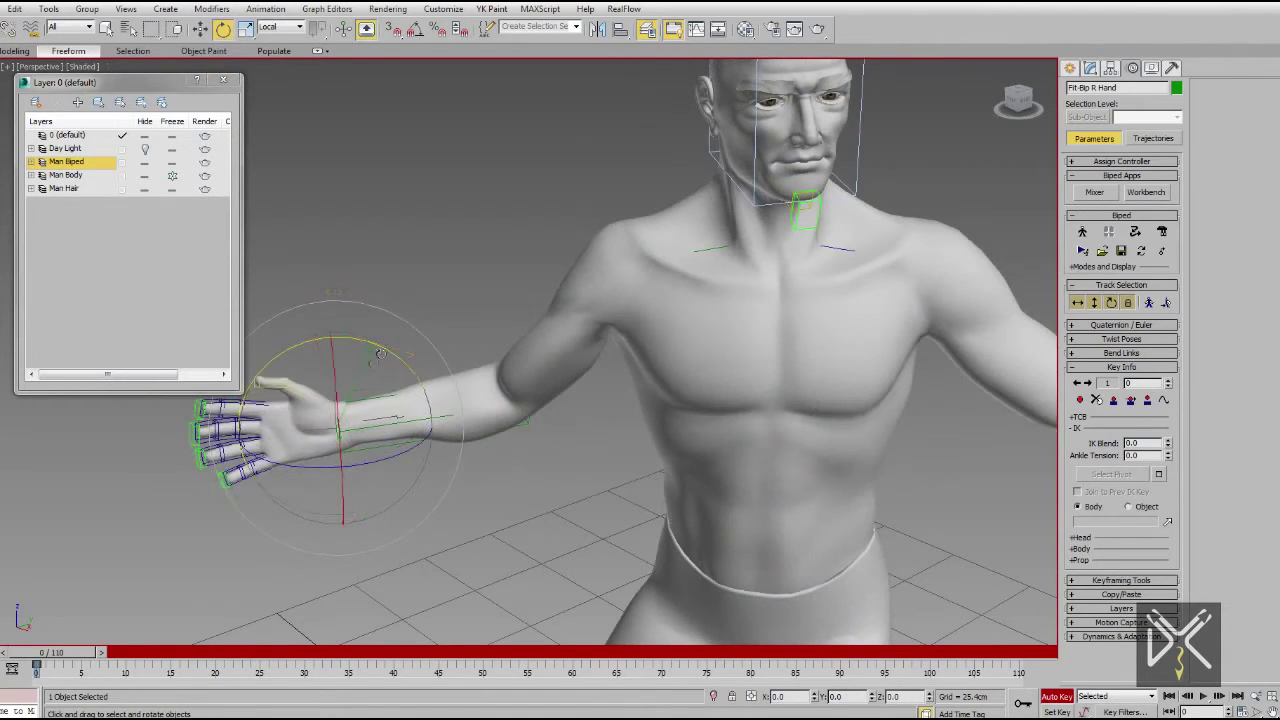
{"action": "left_click_drag", "start_coordinate": [366, 400], "coordinate": [375, 360]}
Move the left hand in front of the chest using Screen coordinates and rotate the left upper arm to raise the guard
{"action": "left_click", "coordinate": [270, 48]}
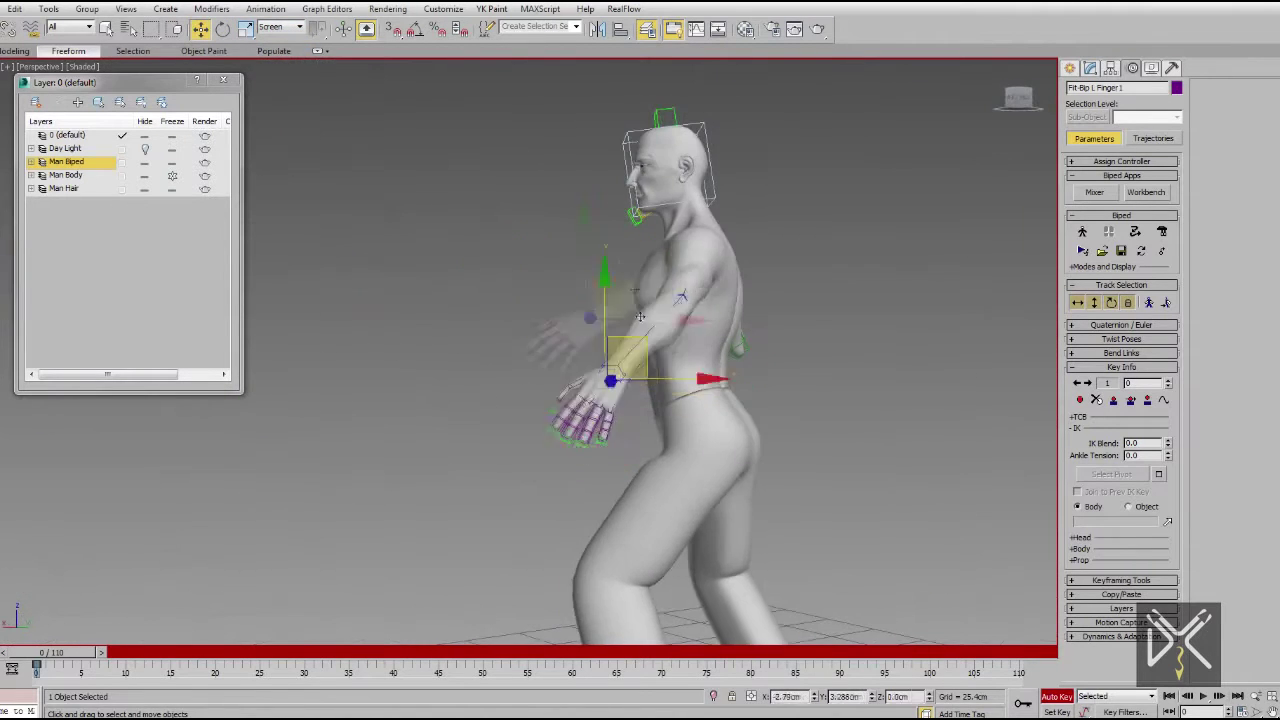
{"action": "middle_click_drag", "start_coordinate": [640, 316], "coordinate": [735, 455], "text": "alt"}
{"action": "left_click_drag", "start_coordinate": [545, 350], "coordinate": [458, 270]}
{"action": "middle_click_drag", "start_coordinate": [581, 323], "coordinate": [608, 344]}
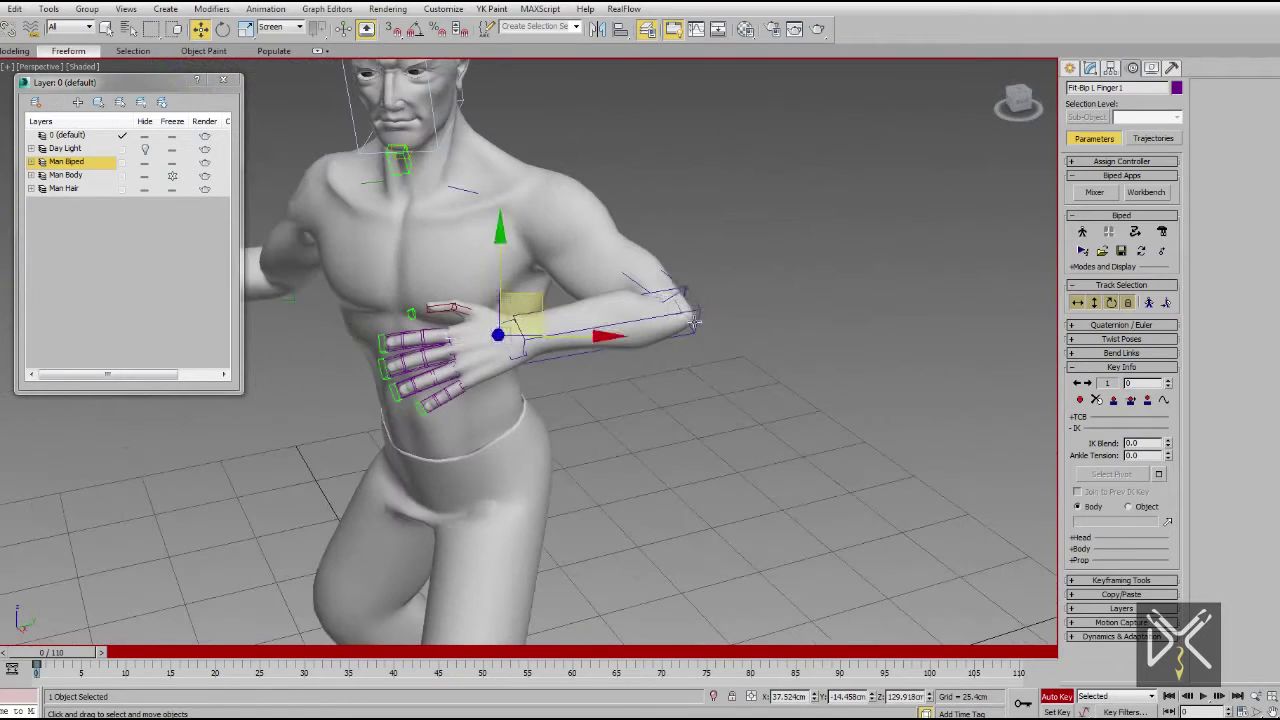
{"action": "left_click_drag", "start_coordinate": [555, 176], "coordinate": [543, 200]}
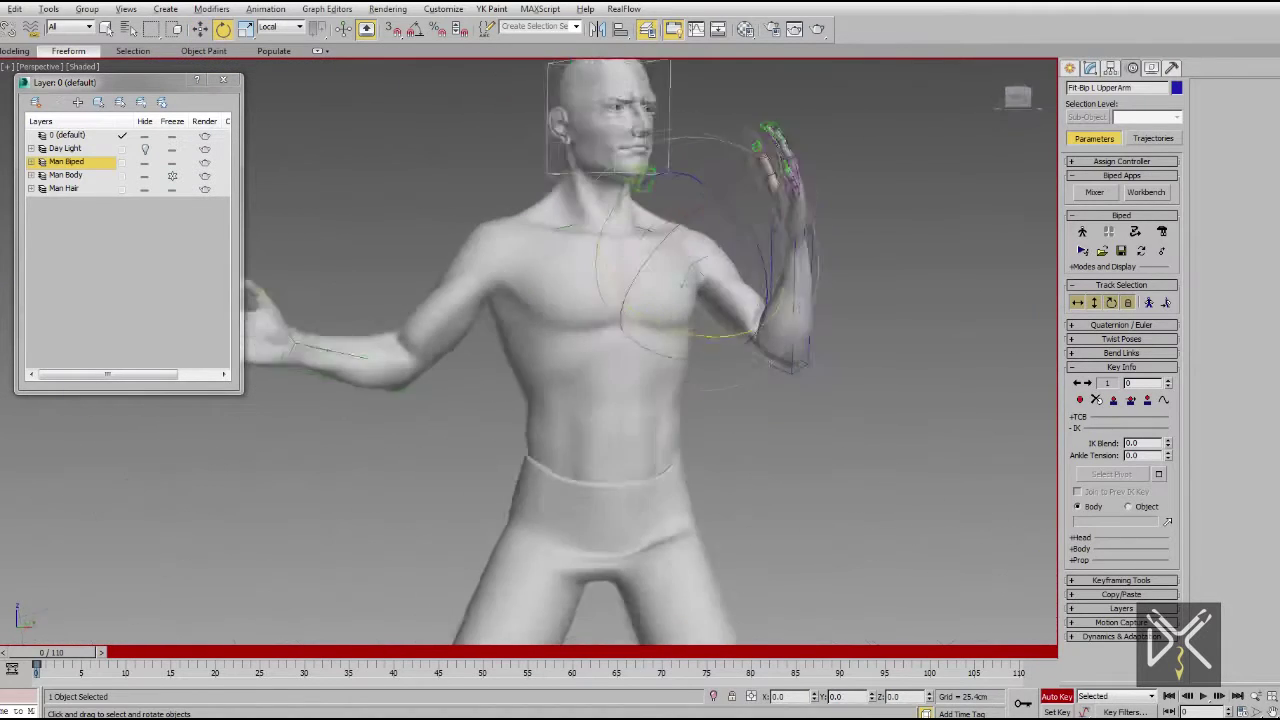
{"action": "left_click_drag", "start_coordinate": [725, 185], "coordinate": [740, 199]}
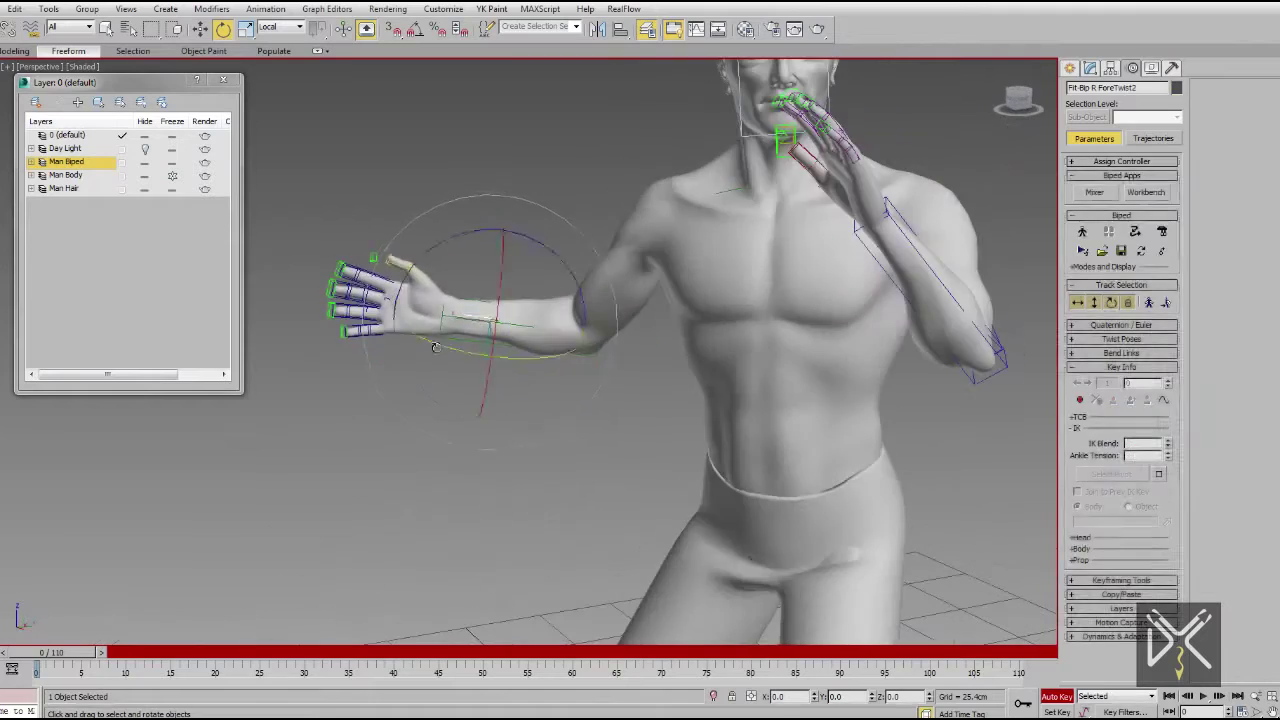
Rotate the right forearm and hand so the palm faces down
{"action": "left_click", "coordinate": [436, 339]}
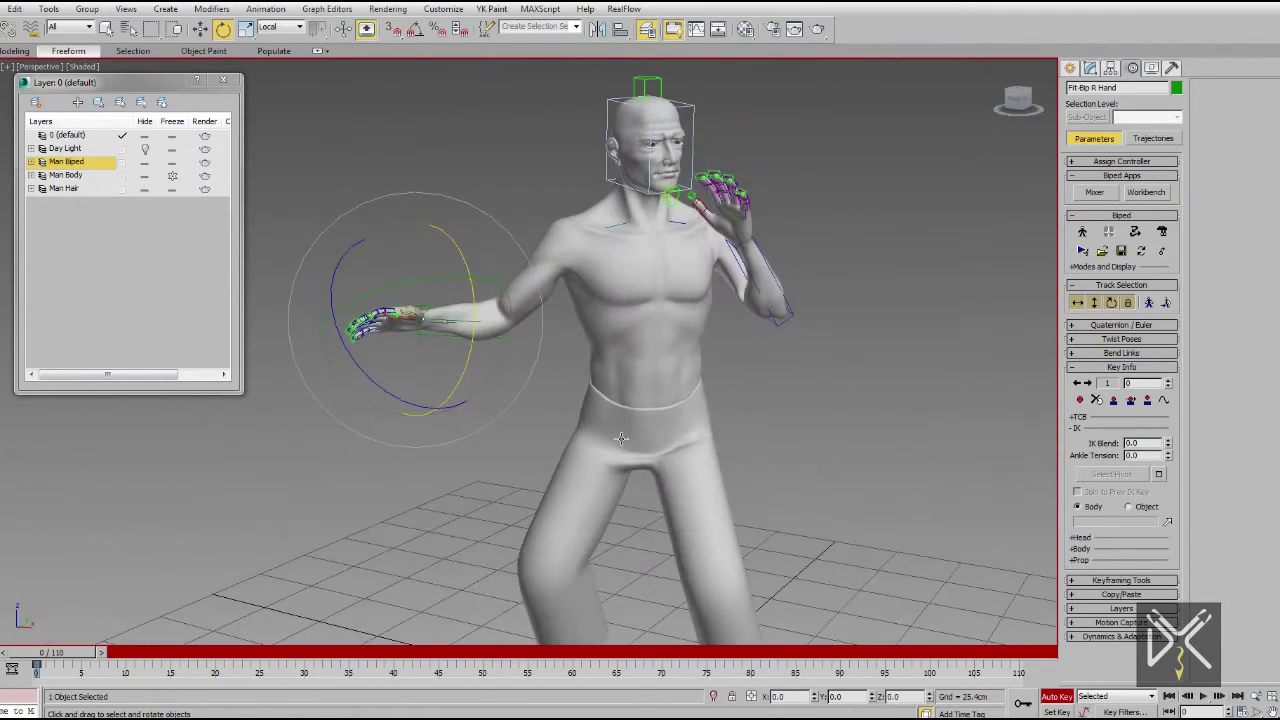
{"action": "scroll", "coordinate": [621, 438], "scroll_direction": "up", "scroll_amount": 3}
{"action": "middle_click_drag", "start_coordinate": [690, 138], "coordinate": [604, 325]}
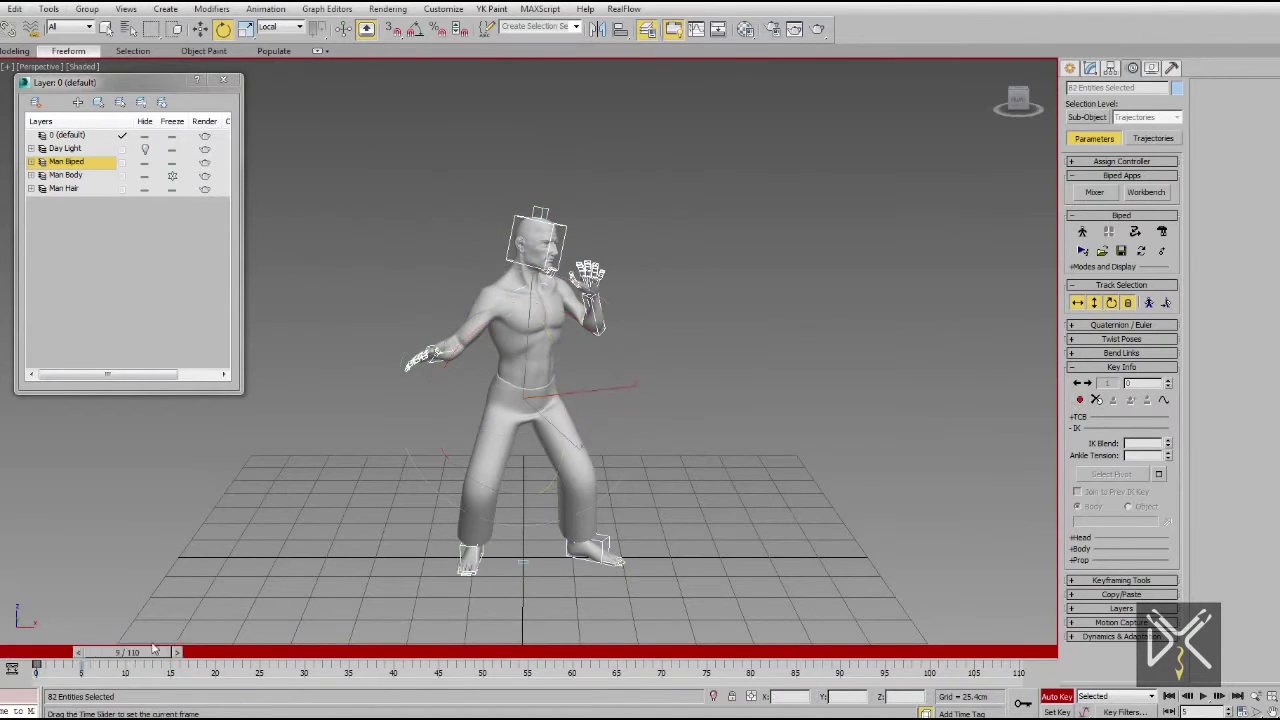
At frame 15, rotate the biped's body and torso to lean into the movement
{"action": "scroll", "coordinate": [610, 403], "scroll_direction": "up", "scroll_amount": 5}
{"action": "left_click", "coordinate": [563, 428]}
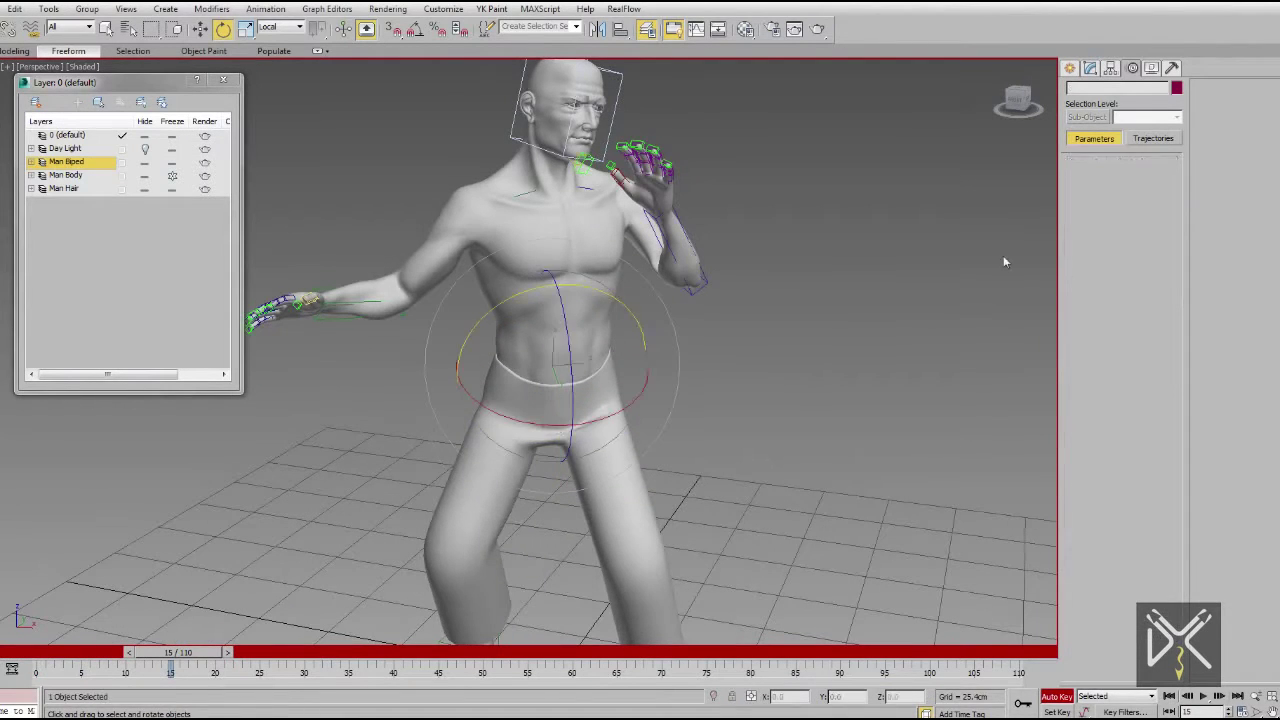
{"action": "middle_click_drag", "start_coordinate": [617, 322], "coordinate": [595, 375], "text": "alt"}
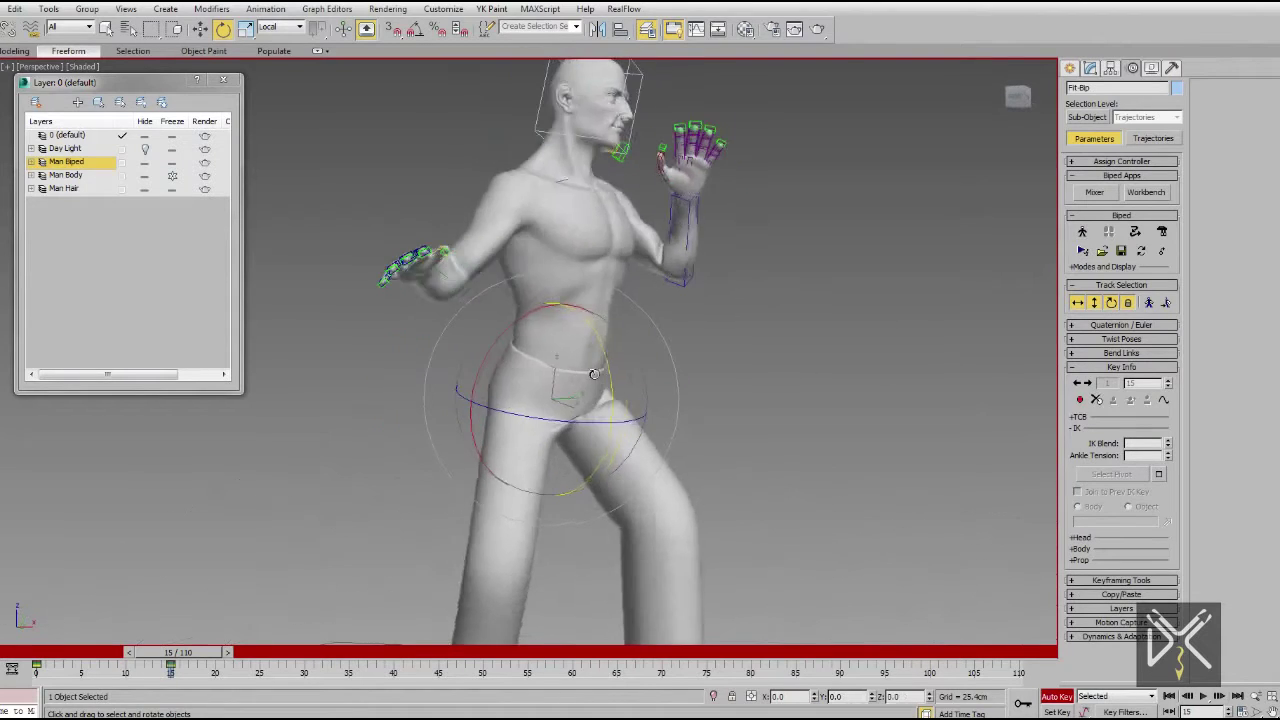
{"action": "key", "text": "F3"}
{"action": "left_click_drag", "start_coordinate": [609, 305], "coordinate": [629, 328]}
{"action": "left_click", "coordinate": [682, 79]}
{"action": "key", "text": "F3"}
Rotate the left arm at frame 15 to lower it in front of the torso
{"action": "middle_click_drag", "start_coordinate": [690, 310], "coordinate": [541, 351], "text": "alt"}
{"action": "left_click", "coordinate": [680, 238]}
{"action": "left_click_drag", "start_coordinate": [823, 318], "coordinate": [822, 323]}
{"action": "middle_click_drag", "start_coordinate": [705, 335], "coordinate": [689, 372], "text": "alt"}
{"action": "left_click", "coordinate": [680, 368]}
{"action": "scroll", "coordinate": [689, 372], "scroll_direction": "up", "scroll_amount": 3}
{"action": "left_click", "coordinate": [665, 362]}
{"action": "left_click_drag", "start_coordinate": [690, 343], "coordinate": [718, 420]}
{"action": "scroll", "coordinate": [665, 380], "scroll_direction": "down", "scroll_amount": 3}
Raise the right arm beside the head at frame 15 with the forearm bent upward
{"action": "middle_click_drag", "start_coordinate": [470, 330], "coordinate": [735, 347], "text": "alt"}
{"action": "left_click", "coordinate": [605, 322]}
{"action": "left_click", "coordinate": [592, 280]}
{"action": "left_click_drag", "start_coordinate": [617, 162], "coordinate": [785, 188]}
{"action": "middle_click_drag", "start_coordinate": [785, 188], "coordinate": [850, 200], "text": "alt"}
{"action": "left_click_drag", "start_coordinate": [692, 235], "coordinate": [684, 264]}
{"action": "middle_click_drag", "start_coordinate": [684, 264], "coordinate": [545, 217], "text": "alt"}
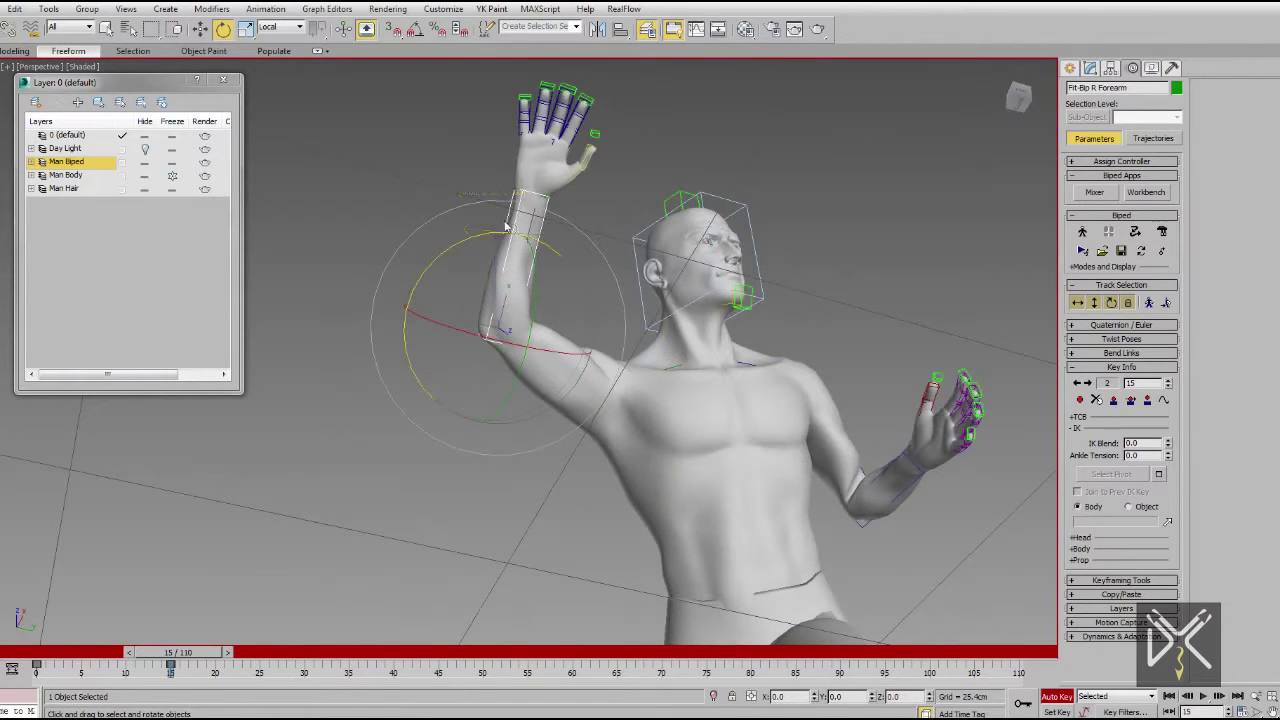
Rotate the raised right hand at the wrist at frame 15
{"action": "left_click", "coordinate": [547, 132]}
{"action": "middle_click_drag", "start_coordinate": [547, 132], "coordinate": [625, 280], "text": "alt"}
{"action": "left_click_drag", "start_coordinate": [492, 202], "coordinate": [506, 218]}
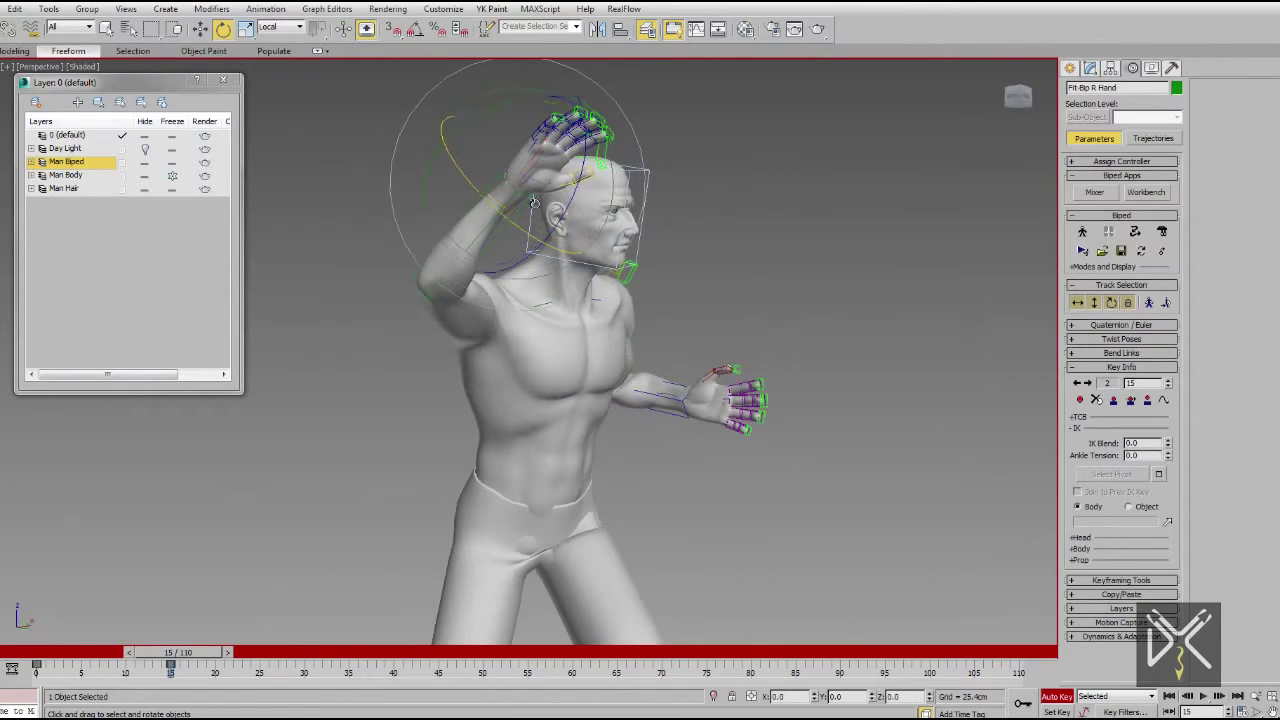
{"action": "mouse_move", "coordinate": [486, 207]}
{"action": "middle_mouse_down", "text": "alt"}
{"action": "mouse_move", "coordinate": [440, 235]}
{"action": "mouse_move", "coordinate": [610, 350]}
{"action": "mouse_move", "coordinate": [634, 334]}
{"action": "middle_mouse_up", "text": "alt"}
{"action": "scroll", "coordinate": [610, 350], "scroll_direction": "down", "scroll_amount": 3}
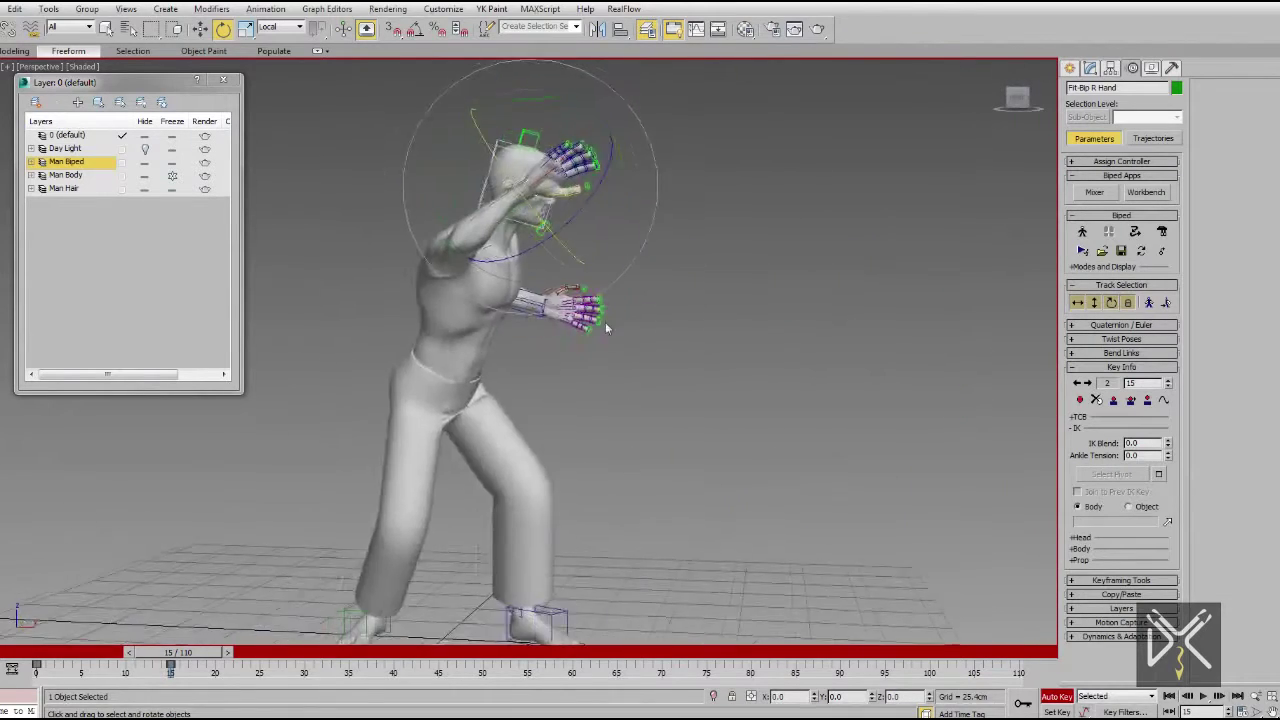
Select several spine links in wireframe display and rotate them to bend the torso at frame 15
{"action": "scroll", "coordinate": [560, 344], "scroll_direction": "up", "scroll_amount": 4}
{"action": "key", "text": "F3"}
{"action": "left_click", "coordinate": [493, 255], "text": "ctrl"}
{"action": "left_click_drag", "start_coordinate": [567, 246], "coordinate": [583, 284]}
{"action": "key", "text": "F3"}
Rotate the right foot and lift it off the ground toward the front foot at frame 15
{"action": "middle_click_drag", "start_coordinate": [592, 395], "coordinate": [629, 414], "text": "alt"}
{"action": "scroll", "coordinate": [640, 440], "scroll_direction": "down", "scroll_amount": 4}
{"action": "middle_click_drag", "start_coordinate": [664, 485], "coordinate": [673, 421]}
{"action": "left_click", "coordinate": [463, 465]}
{"action": "middle_click_drag", "start_coordinate": [463, 465], "coordinate": [500, 470], "text": "alt"}
{"action": "scroll", "coordinate": [480, 470], "scroll_direction": "up", "scroll_amount": 5}
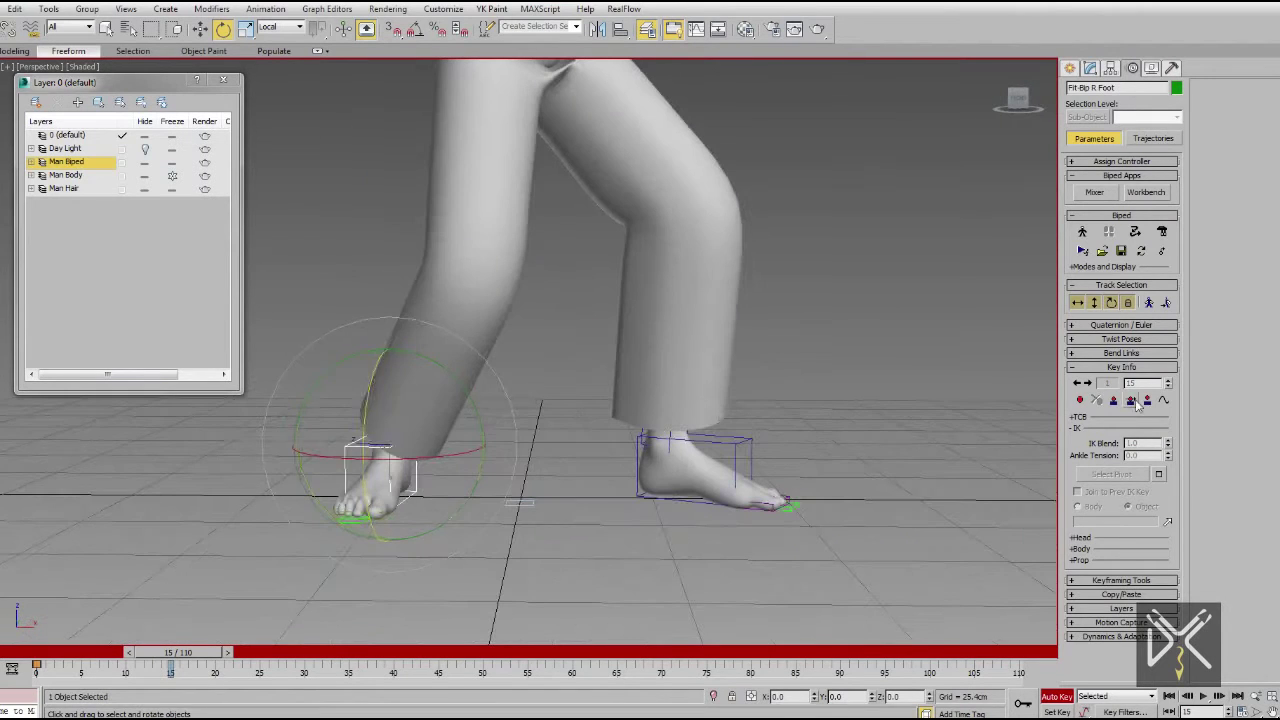
{"action": "left_click_drag", "start_coordinate": [404, 411], "coordinate": [458, 416]}
{"action": "key", "text": "w"}
{"action": "middle_click_drag", "start_coordinate": [458, 416], "coordinate": [490, 400], "text": "alt"}
{"action": "left_click_drag", "start_coordinate": [452, 427], "coordinate": [560, 346]}
{"action": "middle_click_drag", "start_coordinate": [556, 350], "coordinate": [410, 375], "text": "alt"}
Shift the biped's center of mass forward over the left foot at frame 15
{"action": "scroll", "coordinate": [400, 376], "scroll_direction": "down", "scroll_amount": 5}
{"action": "left_click", "coordinate": [478, 288]}
{"action": "middle_click_drag", "start_coordinate": [480, 300], "coordinate": [590, 322], "text": "alt"}
{"action": "left_click_drag", "start_coordinate": [526, 262], "coordinate": [571, 267]}
{"action": "middle_click_drag", "start_coordinate": [666, 322], "coordinate": [550, 360], "text": "alt"}
{"action": "scroll", "coordinate": [560, 330], "scroll_direction": "up", "scroll_amount": 2}
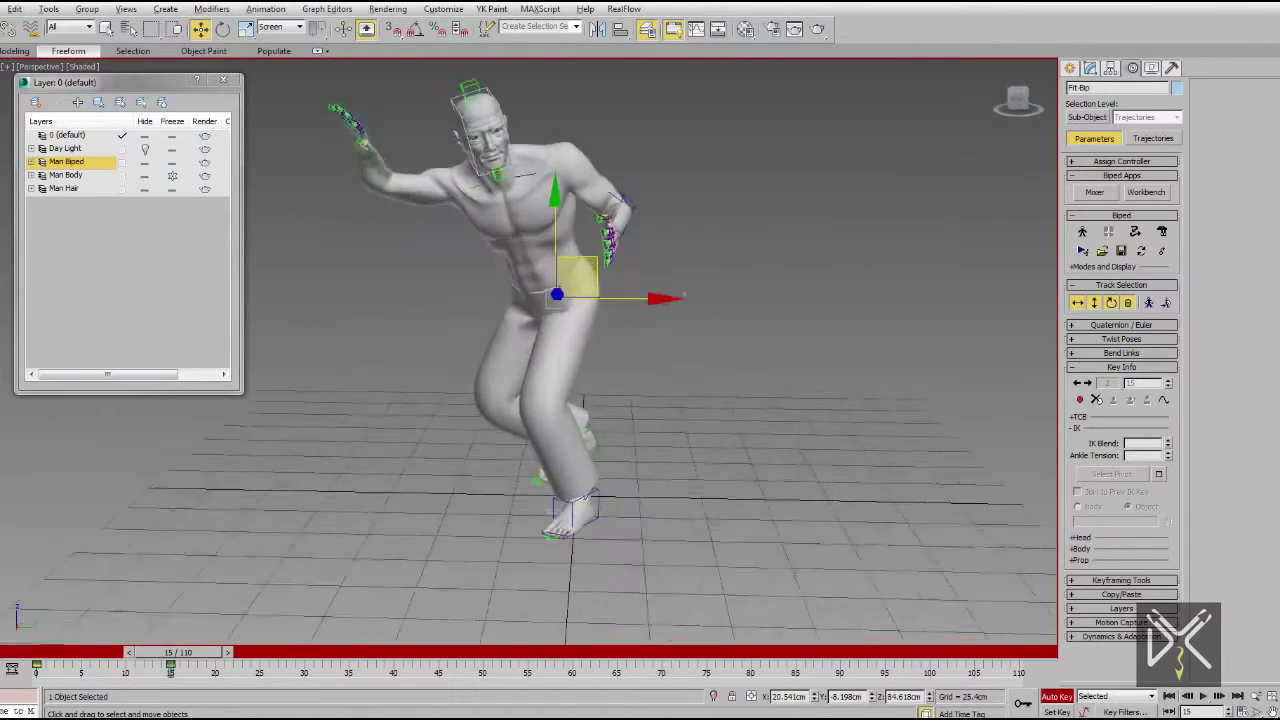
{"action": "left_click_drag", "start_coordinate": [596, 265], "coordinate": [615, 275]}
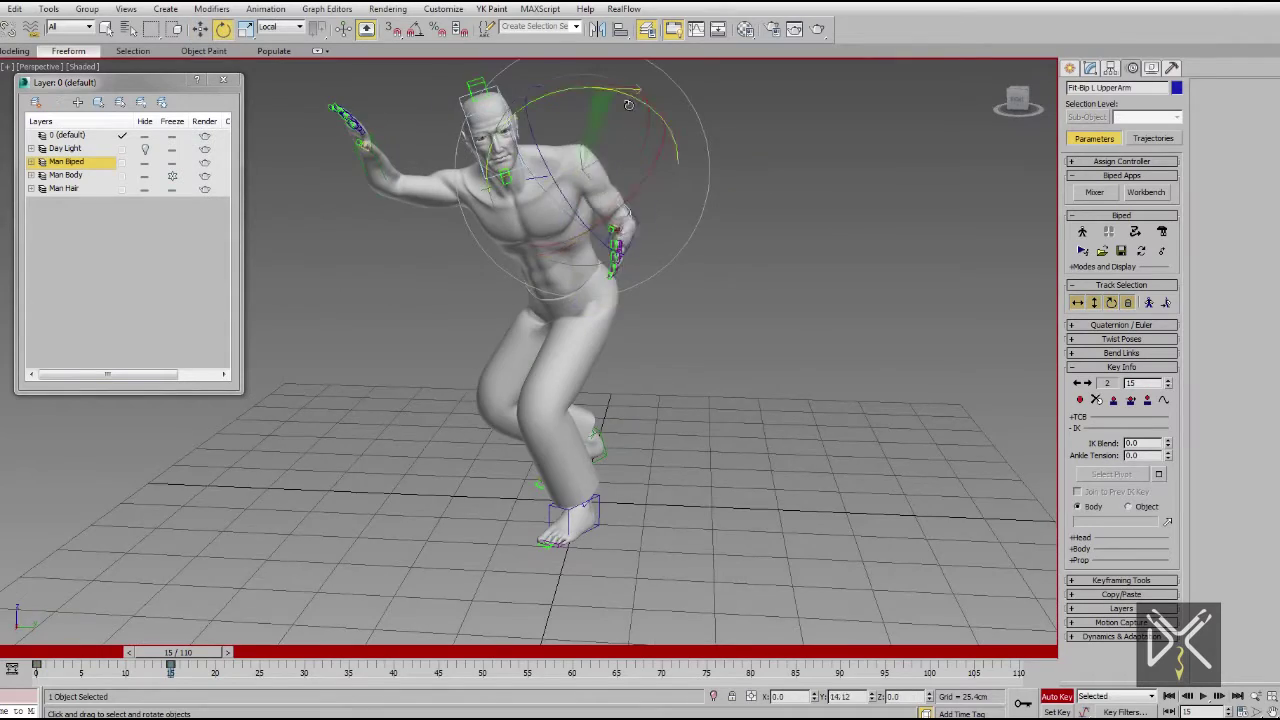
Rotate the lifted right foot at frame 15 so its toes point down
{"action": "left_click", "coordinate": [455, 490]}
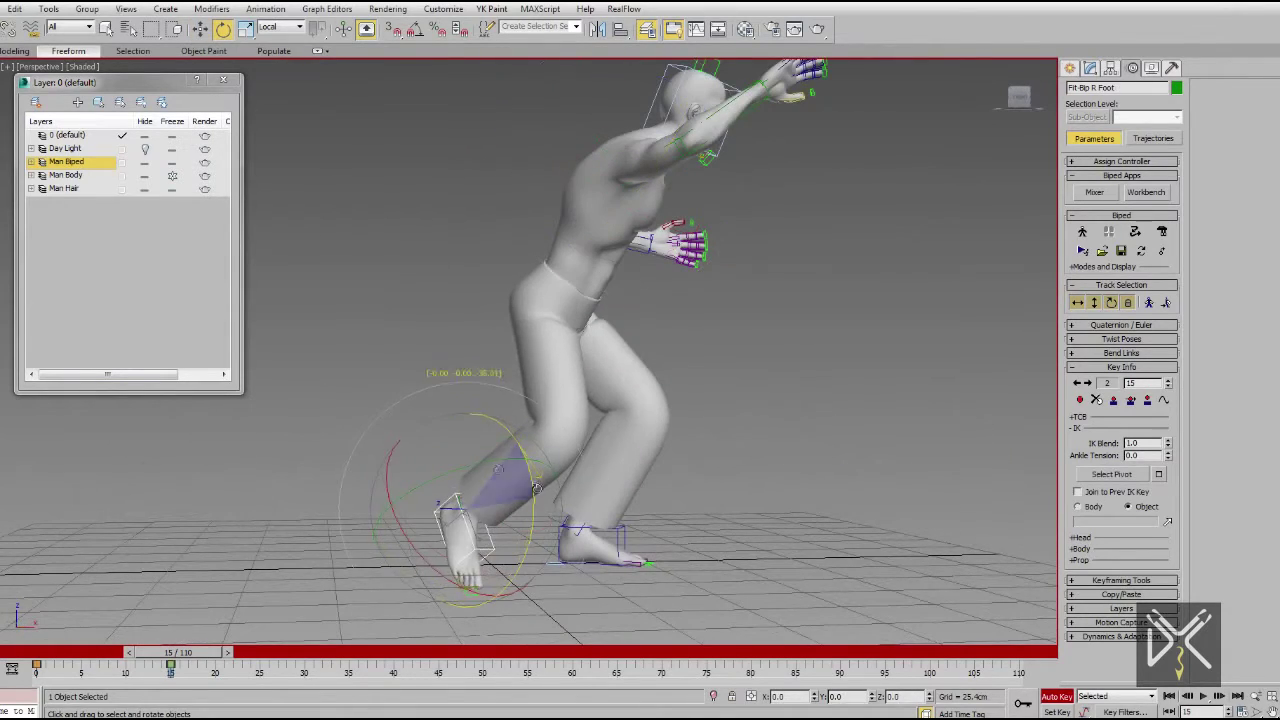
{"action": "key", "text": "w"}
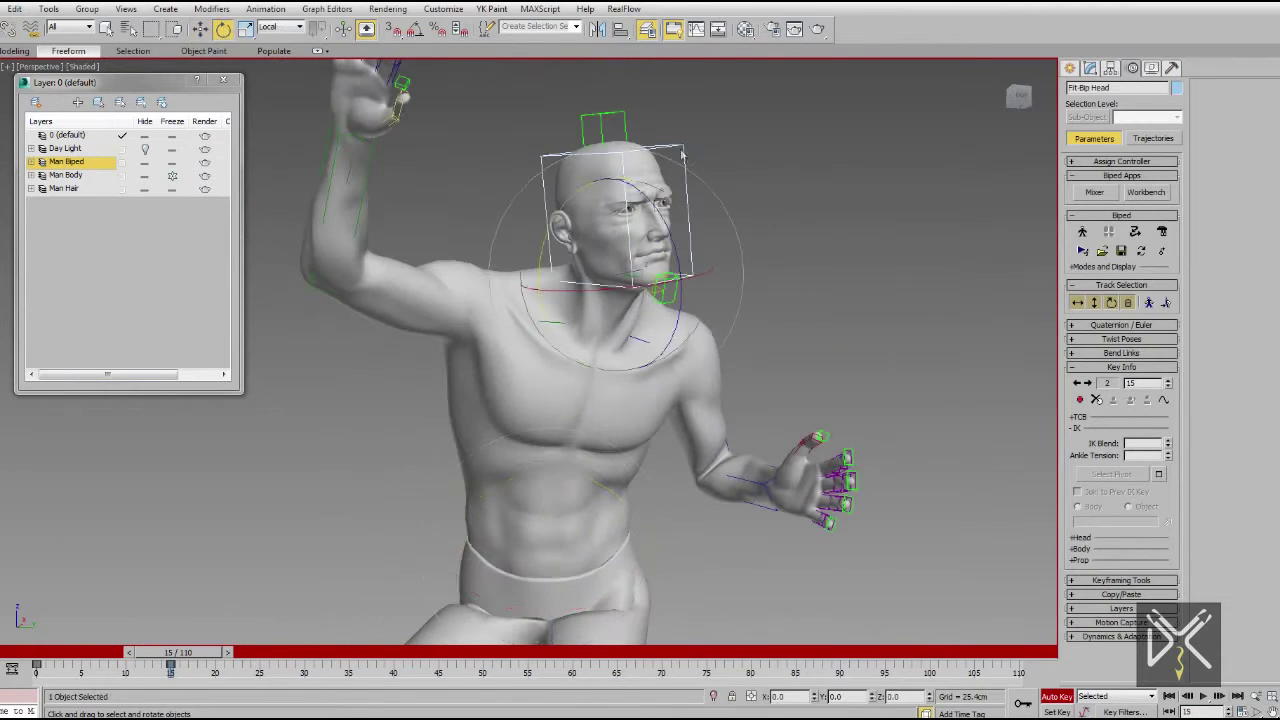
Rotate the head and refine the arm pose, including the raised right arm, at frame 15
{"action": "left_click_drag", "start_coordinate": [670, 214], "coordinate": [642, 238]}
{"action": "middle_click_drag", "start_coordinate": [642, 238], "coordinate": [538, 284], "text": "alt"}
{"action": "left_click", "coordinate": [688, 335]}
{"action": "left_click", "coordinate": [756, 351]}
{"action": "left_click_drag", "start_coordinate": [808, 275], "coordinate": [829, 286]}
{"action": "middle_click_drag", "start_coordinate": [633, 325], "coordinate": [611, 250], "text": "alt"}
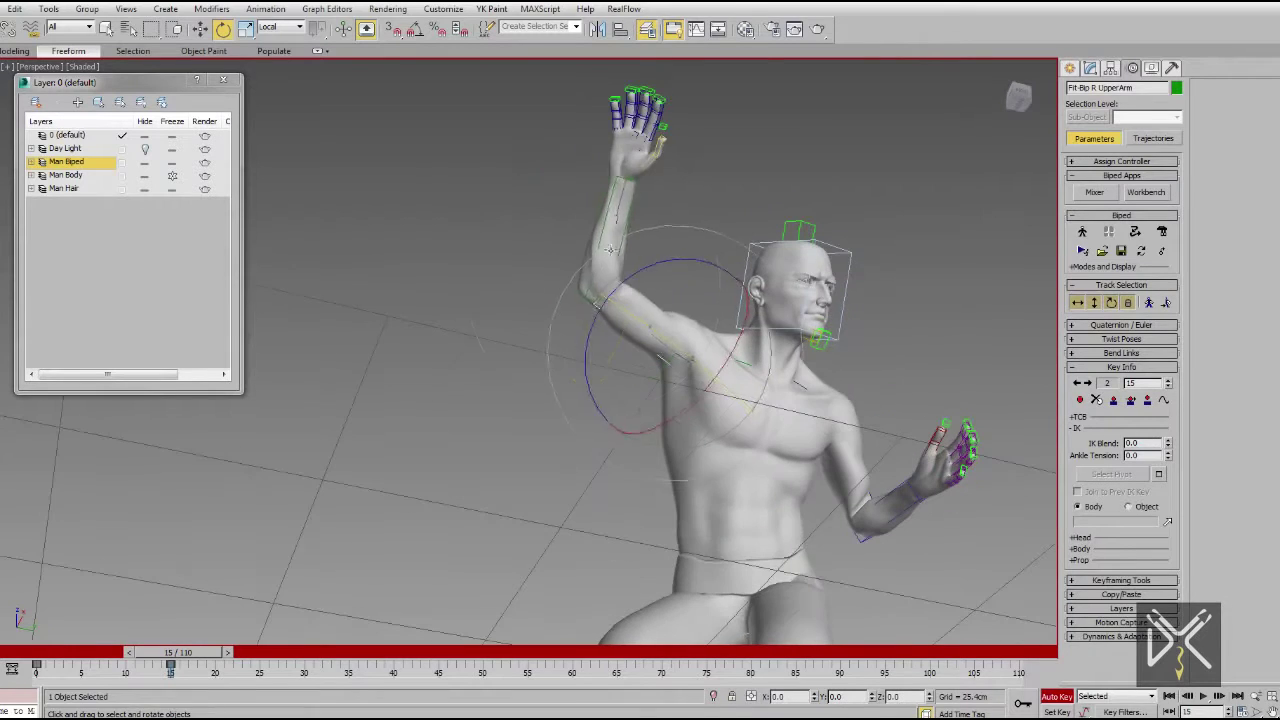
{"action": "left_click_drag", "start_coordinate": [604, 201], "coordinate": [590, 205]}
Scrub back toward the start of the animation and refine the position of the biped's center of mass
{"action": "left_click", "coordinate": [652, 322]}
{"action": "middle_click_drag", "start_coordinate": [652, 322], "coordinate": [620, 410], "text": "alt"}
{"action": "scroll", "coordinate": [620, 410], "scroll_direction": "down", "scroll_amount": 3}
{"action": "left_click_drag", "start_coordinate": [195, 653], "coordinate": [80, 655]}
{"action": "left_click", "coordinate": [1076, 304]}
{"action": "middle_click_drag", "start_coordinate": [600, 430], "coordinate": [592, 405], "text": "alt"}
{"action": "left_click_drag", "start_coordinate": [559, 368], "coordinate": [562, 398]}
{"action": "middle_click_drag", "start_coordinate": [562, 400], "coordinate": [455, 405], "text": "alt"}
{"action": "left_click_drag", "start_coordinate": [571, 385], "coordinate": [620, 390]}
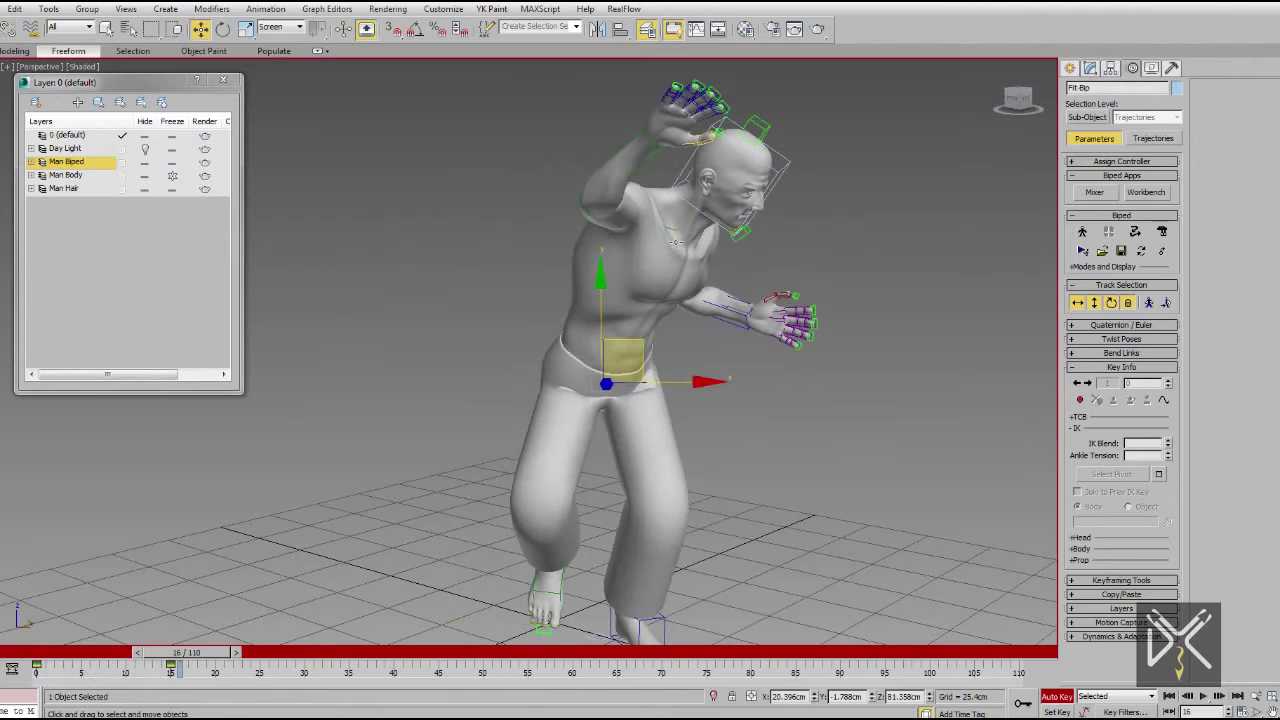
Select the biped's spine in wireframe display and rotate it to adjust the upper body's lean
{"action": "left_click", "coordinate": [676, 242]}
{"action": "left_click", "coordinate": [225, 28]}
{"action": "key", "text": "F3"}
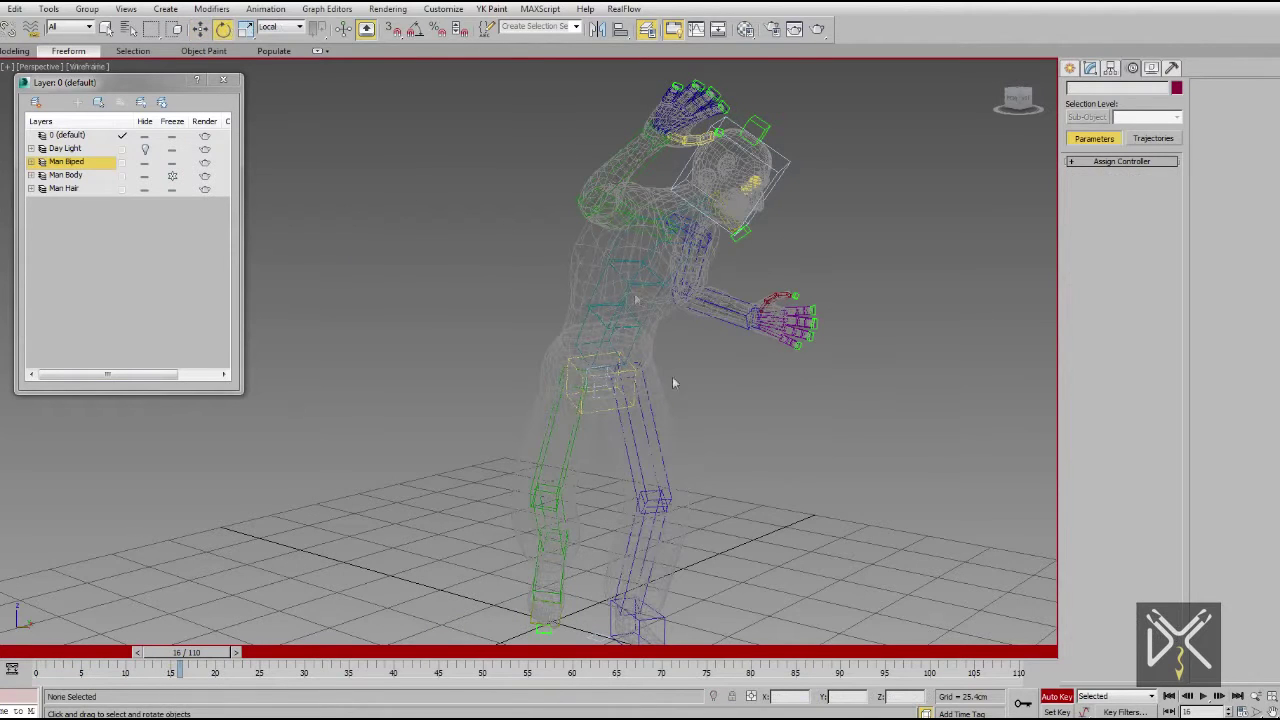
{"action": "left_click_drag", "start_coordinate": [623, 331], "coordinate": [623, 338]}
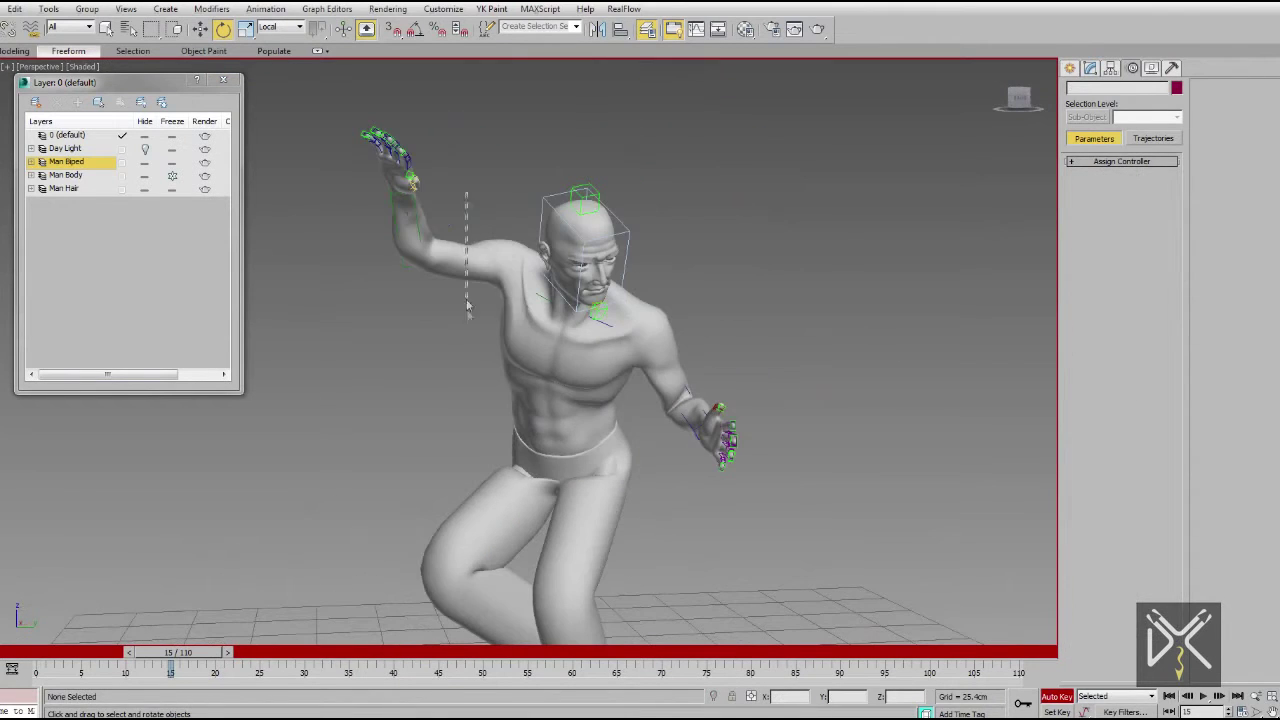
Rotate the right upper arm, left upper arm and left clavicle to refine the arm pose at frame 15
{"action": "left_click_drag", "start_coordinate": [440, 210], "coordinate": [553, 202]}
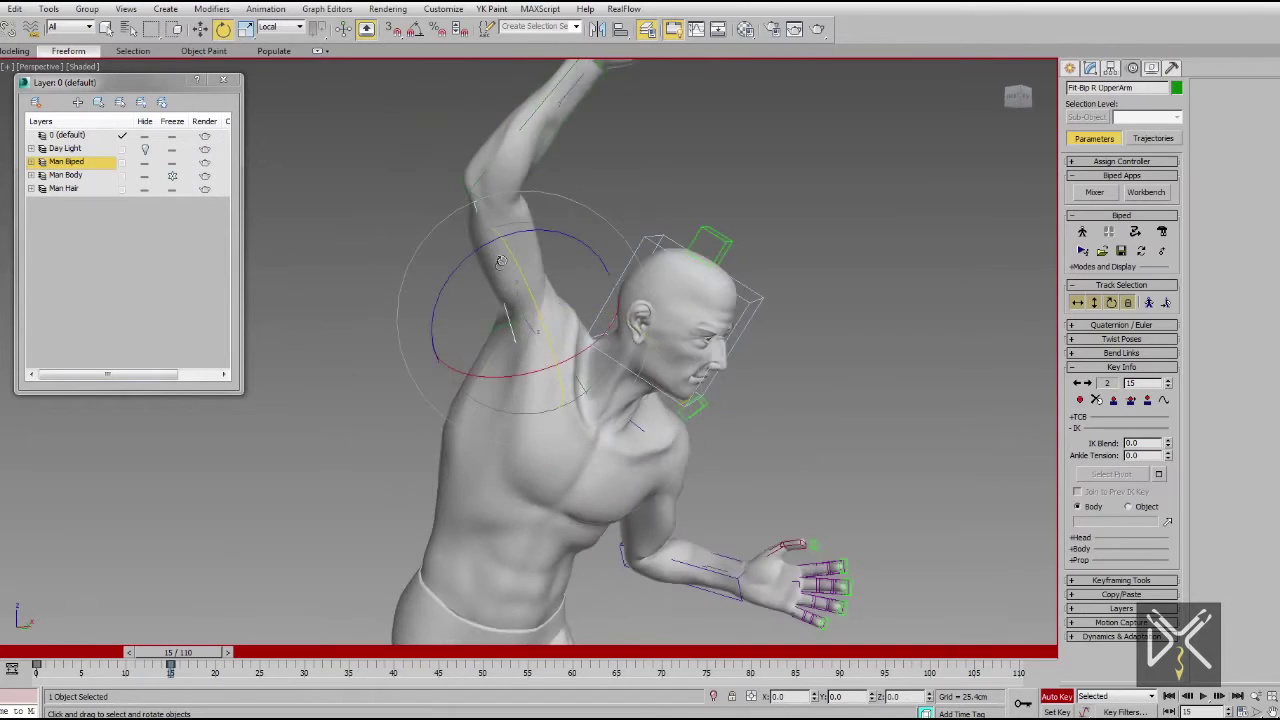
{"action": "left_click_drag", "start_coordinate": [600, 330], "coordinate": [585, 375]}
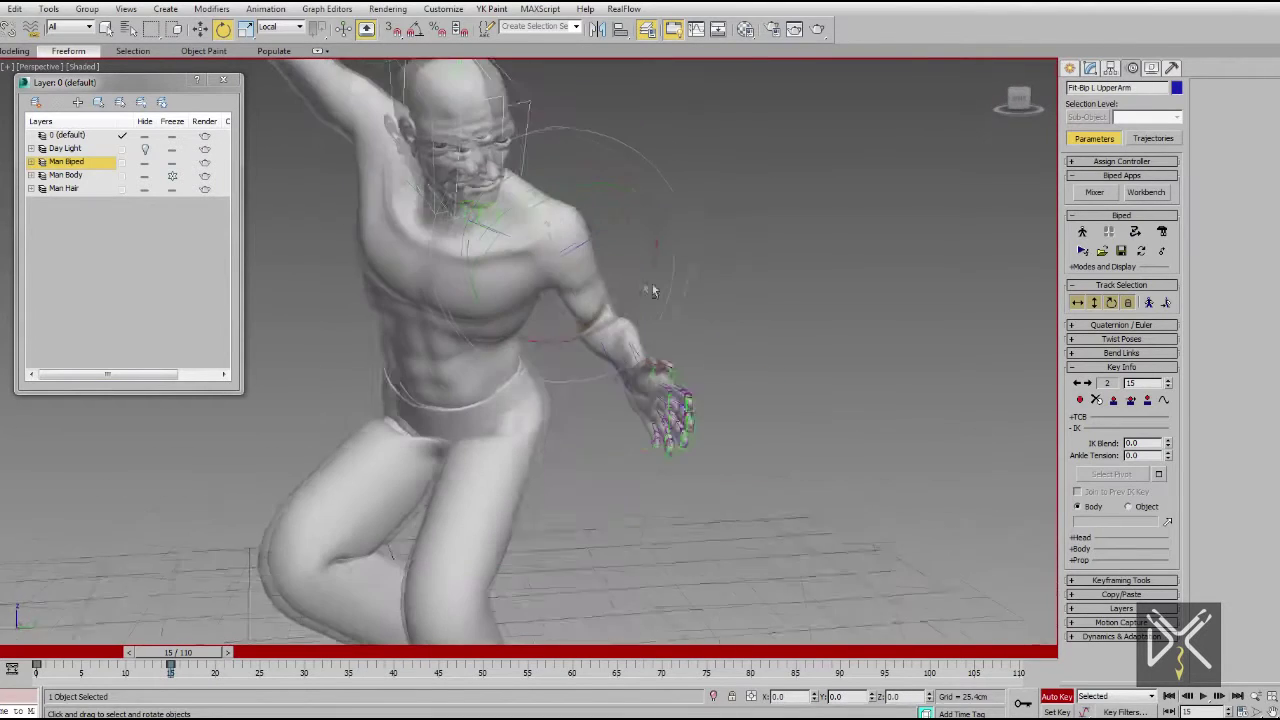
{"action": "left_click_drag", "start_coordinate": [560, 230], "coordinate": [505, 243]}
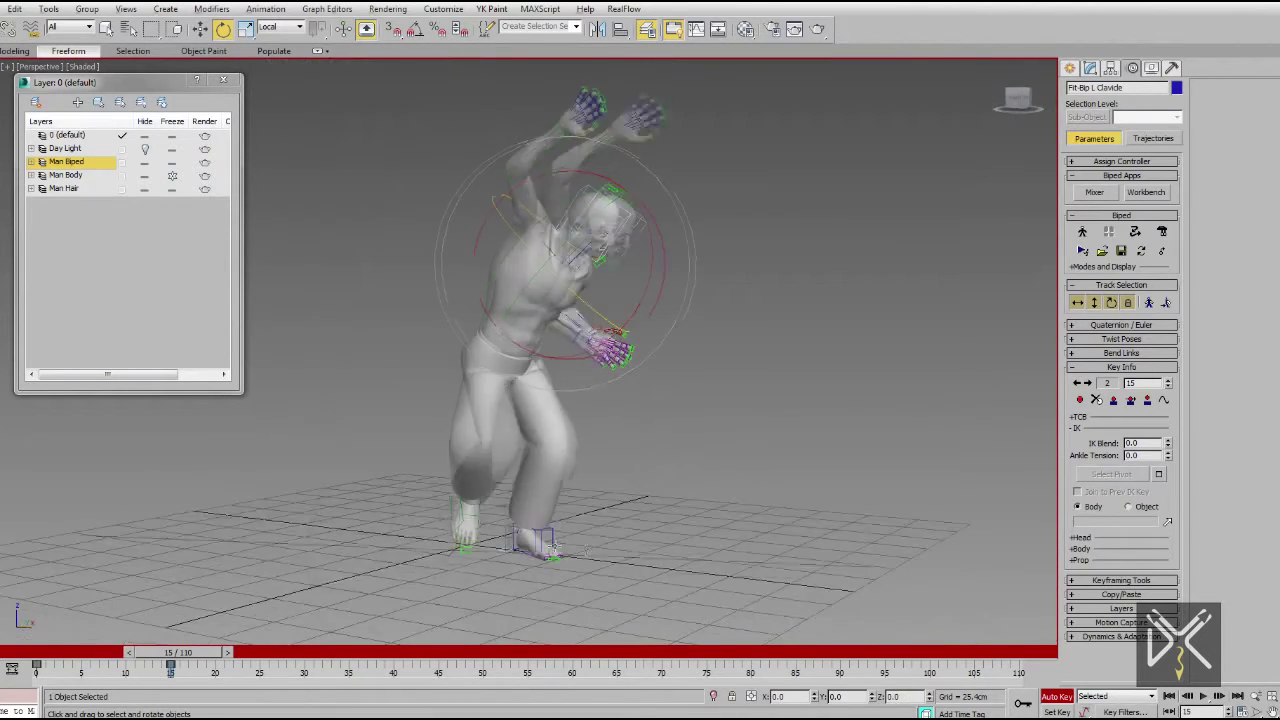
{"action": "key", "text": "e"}
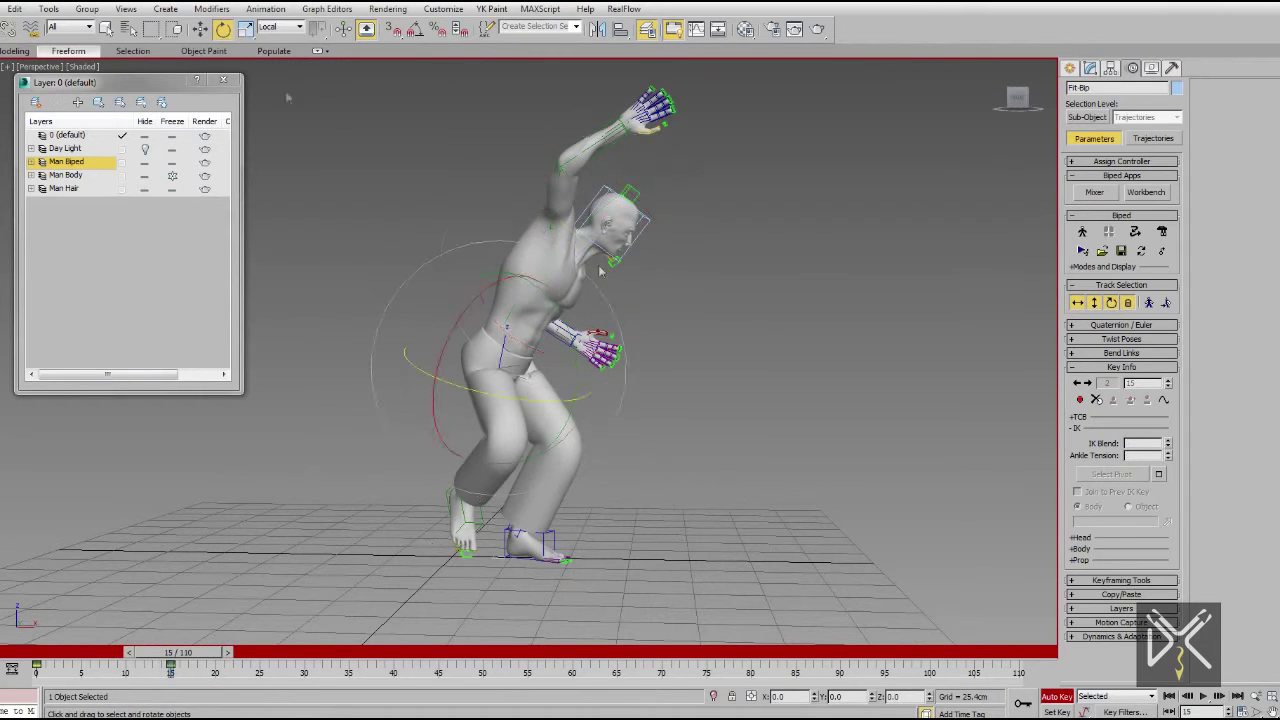
Check the opening frames and adjust the position of the biped's center of mass at frame 15
{"action": "middle_click_drag", "start_coordinate": [565, 391], "coordinate": [590, 391], "text": "alt"}
{"action": "key", "text": "q"}
{"action": "left_click_drag", "start_coordinate": [178, 652], "coordinate": [68, 712]}
{"action": "key", "text": "w"}
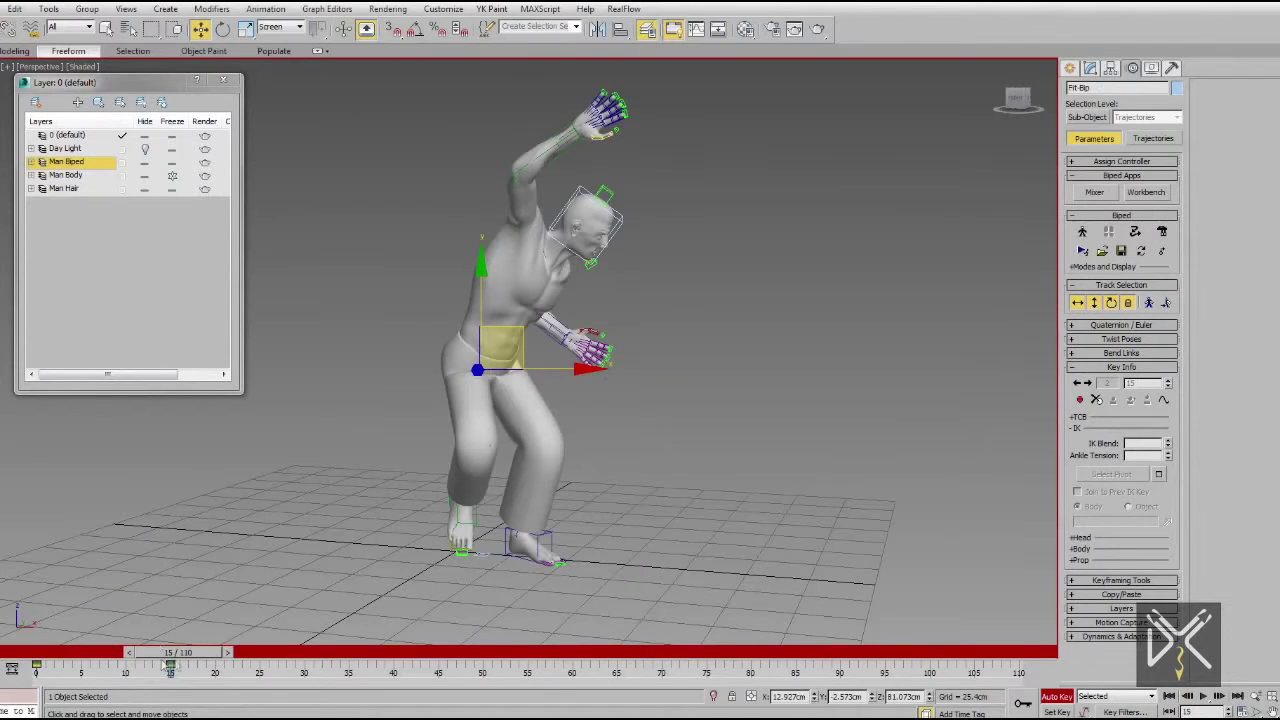
At frame 30, turn the biped's back to the camera and swing the left foot out off the ground
{"action": "middle_click_drag", "start_coordinate": [415, 541], "coordinate": [440, 532], "text": "alt"}
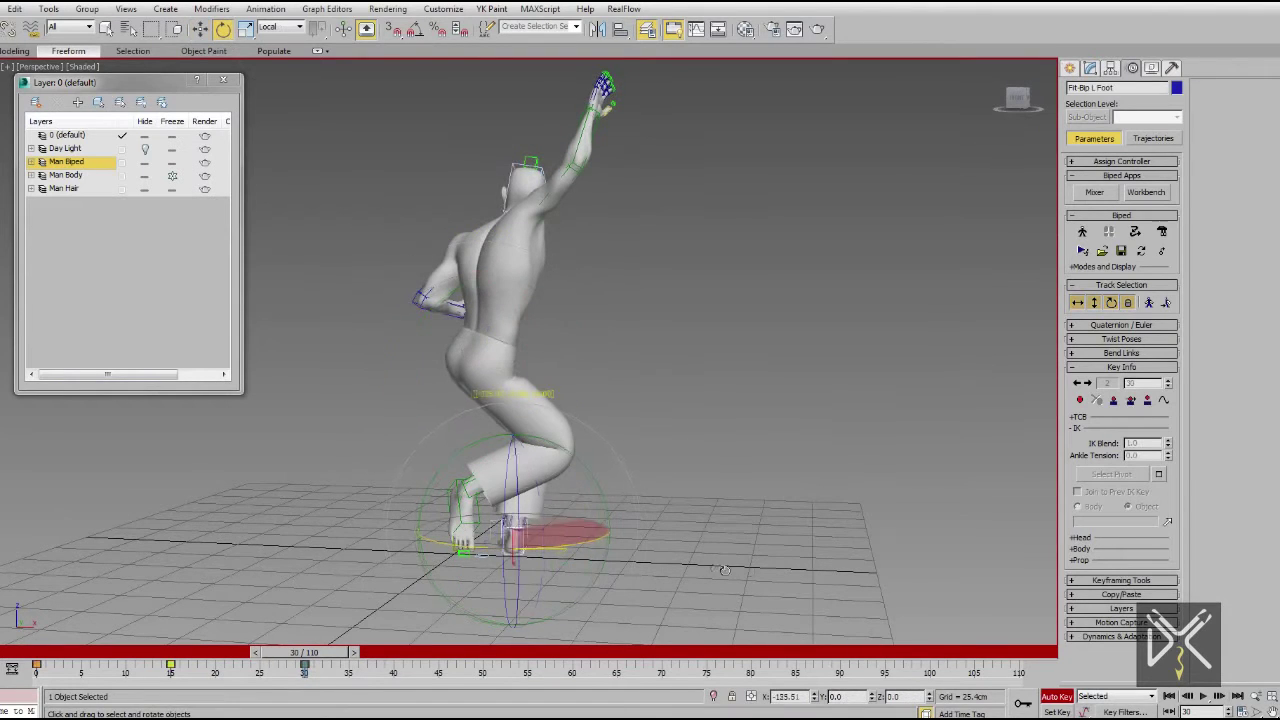
{"action": "middle_click_drag", "start_coordinate": [496, 382], "coordinate": [470, 483], "text": "alt"}
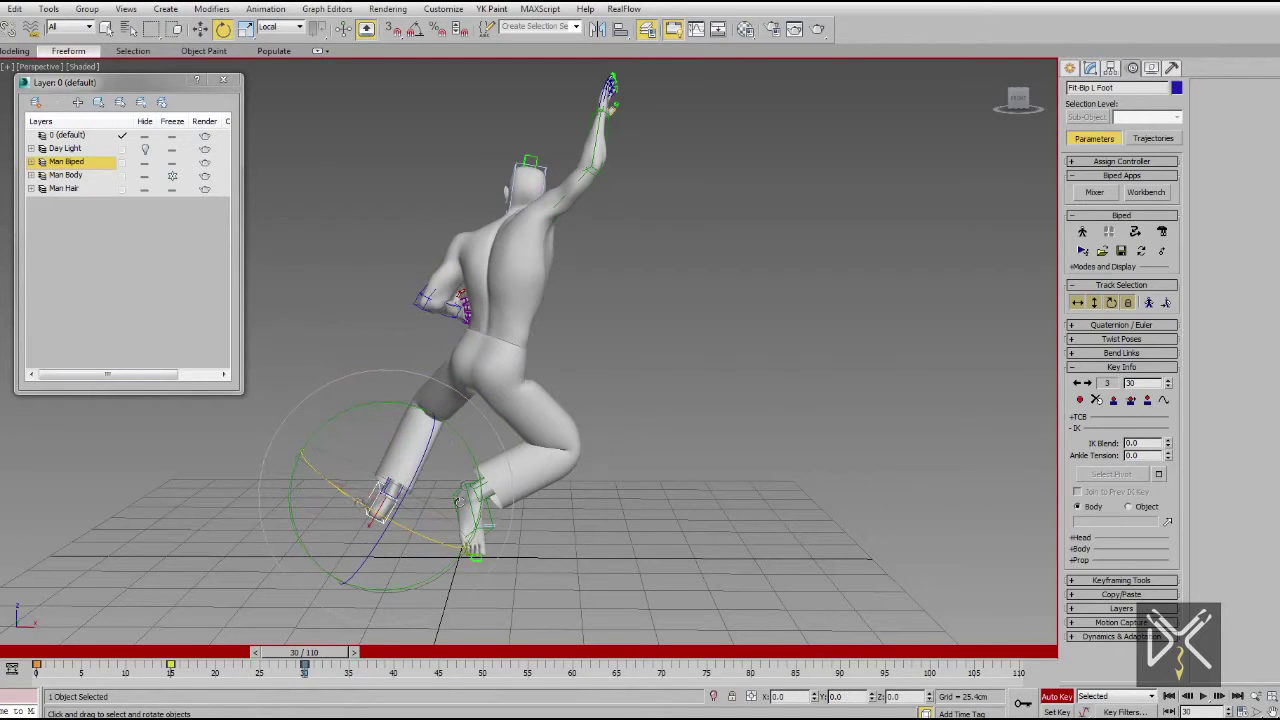
{"action": "middle_click_drag", "start_coordinate": [470, 511], "coordinate": [580, 520], "text": "alt"}
Rotate and reposition the right supporting foot at frame 30
{"action": "left_click", "coordinate": [482, 490]}
{"action": "scroll", "coordinate": [530, 510], "scroll_direction": "up", "scroll_amount": 3}
{"action": "left_click_drag", "start_coordinate": [472, 425], "coordinate": [498, 385]}
{"action": "middle_click_drag", "start_coordinate": [498, 400], "coordinate": [450, 480], "text": "alt"}
{"action": "left_click", "coordinate": [222, 28]}
{"action": "middle_click_drag", "start_coordinate": [617, 556], "coordinate": [519, 468], "text": "alt"}
{"action": "key", "text": "w"}
{"action": "left_click_drag", "start_coordinate": [519, 468], "coordinate": [508, 468]}
Raise the biped's center of mass and shift it over the right foot at frame 30
{"action": "middle_click_drag", "start_coordinate": [508, 468], "coordinate": [640, 415], "text": "alt"}
{"action": "scroll", "coordinate": [590, 480], "scroll_direction": "down", "scroll_amount": 4}
{"action": "left_click", "coordinate": [594, 402]}
{"action": "left_click_drag", "start_coordinate": [620, 385], "coordinate": [616, 342]}
{"action": "middle_click_drag", "start_coordinate": [662, 414], "coordinate": [945, 425], "text": "alt"}
{"action": "scroll", "coordinate": [690, 408], "scroll_direction": "up", "scroll_amount": 3}
{"action": "left_click_drag", "start_coordinate": [568, 313], "coordinate": [660, 306]}
{"action": "middle_click_drag", "start_coordinate": [656, 428], "coordinate": [653, 286]}
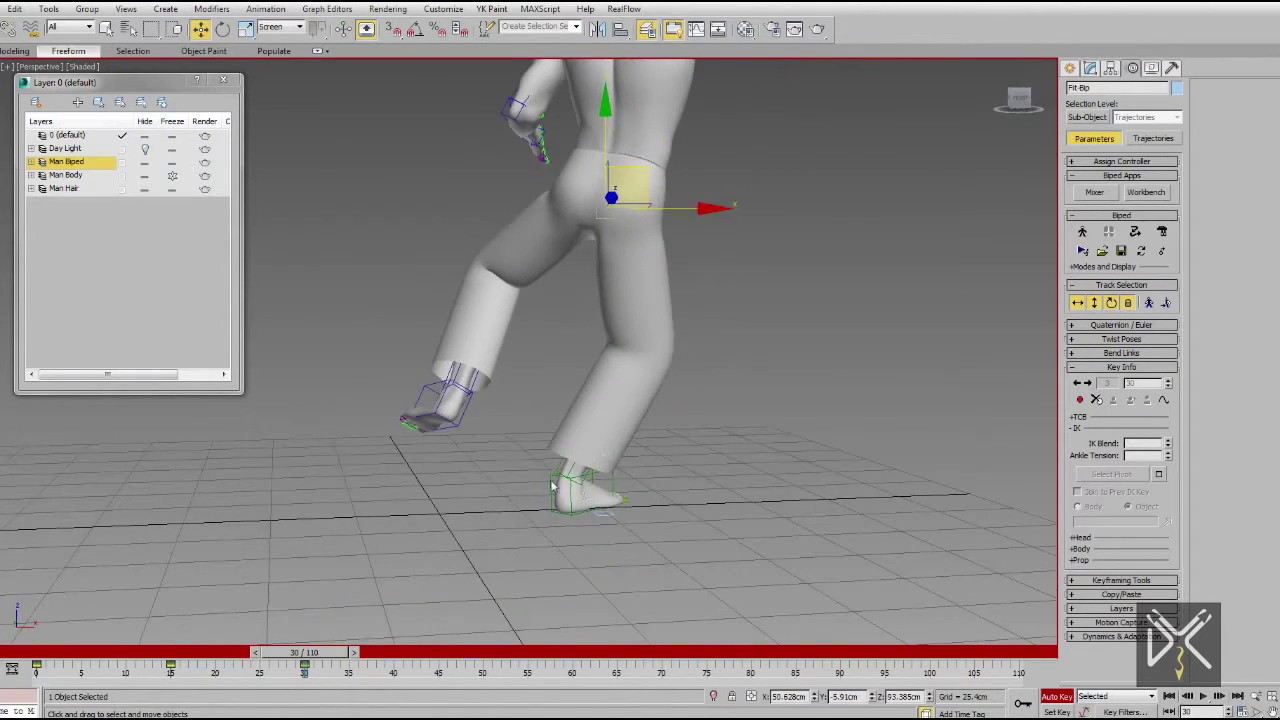
Rotate the right calf to correct the knee direction of the supporting leg at frame 30
{"action": "middle_click_drag", "start_coordinate": [648, 400], "coordinate": [646, 456]}
{"action": "left_click", "coordinate": [612, 443]}
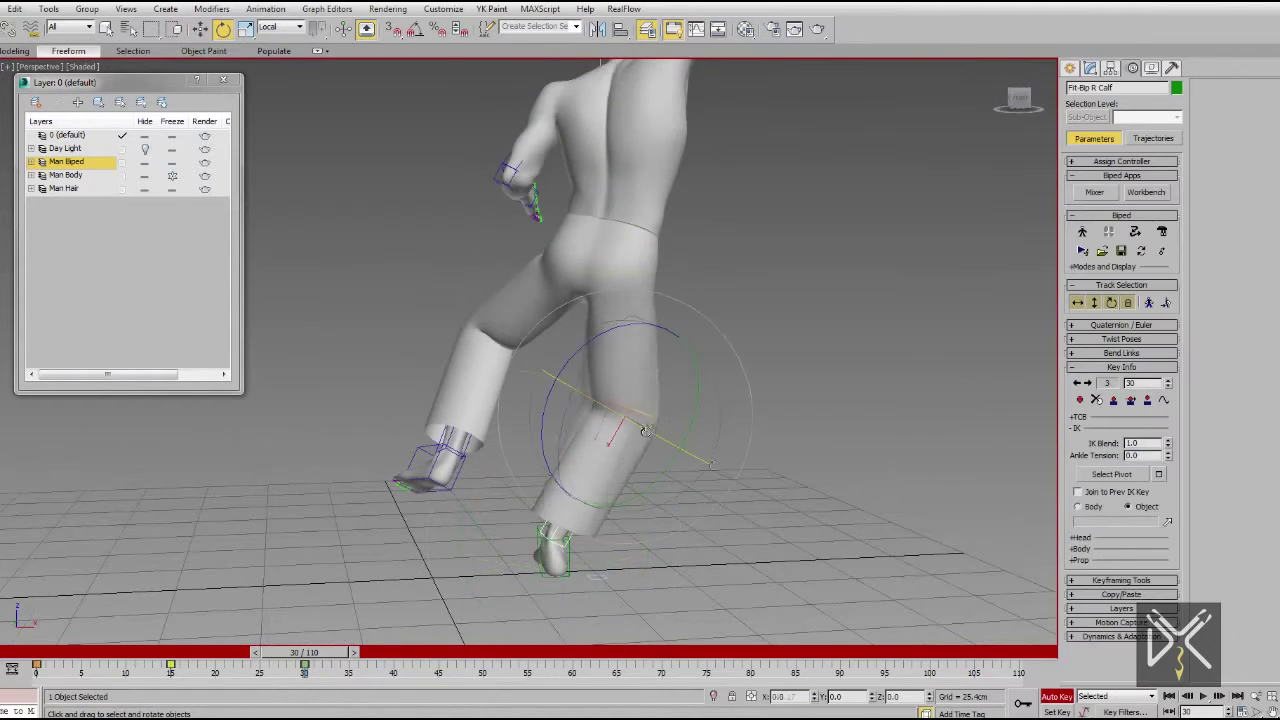
{"action": "left_click_drag", "start_coordinate": [614, 425], "coordinate": [655, 442]}
{"action": "middle_click_drag", "start_coordinate": [631, 346], "coordinate": [631, 466]}
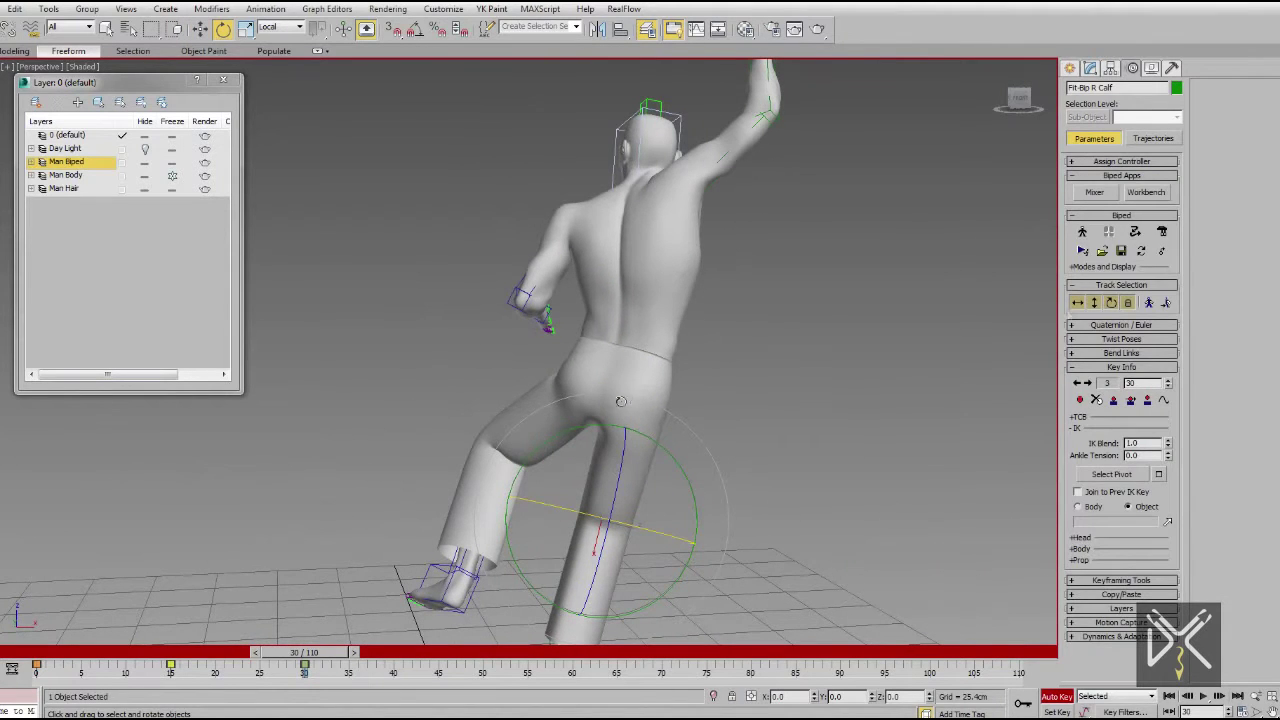
Tilt the biped's center of mass sideways and shift it to balance the body over the supporting leg at frame 30
{"action": "left_click_drag", "start_coordinate": [686, 338], "coordinate": [618, 362]}
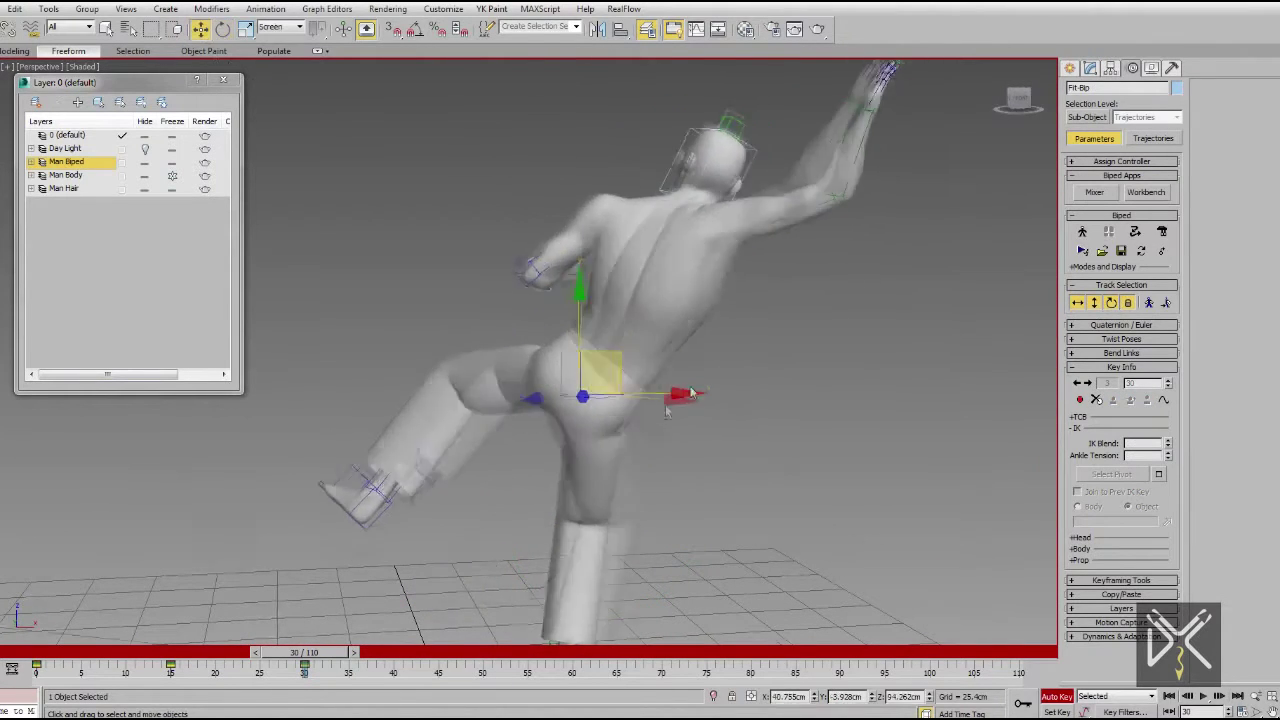
{"action": "middle_click_drag", "start_coordinate": [683, 398], "coordinate": [505, 398], "text": "alt"}
{"action": "left_click_drag", "start_coordinate": [598, 364], "coordinate": [648, 358]}
Select the spine links in wireframe display and rotate them to lean the torso away from the raised leg
{"action": "middle_click_drag", "start_coordinate": [600, 390], "coordinate": [760, 380], "text": "alt"}
{"action": "key", "text": "F3"}
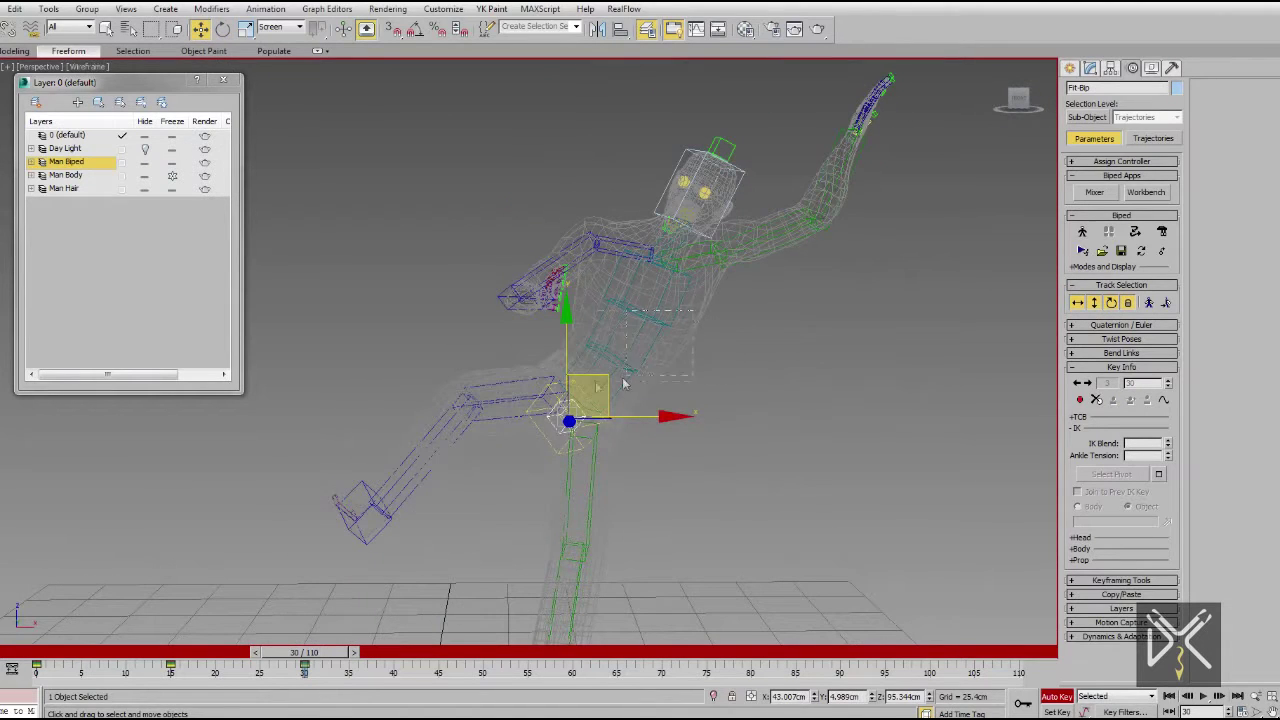
{"action": "key", "text": "F3"}
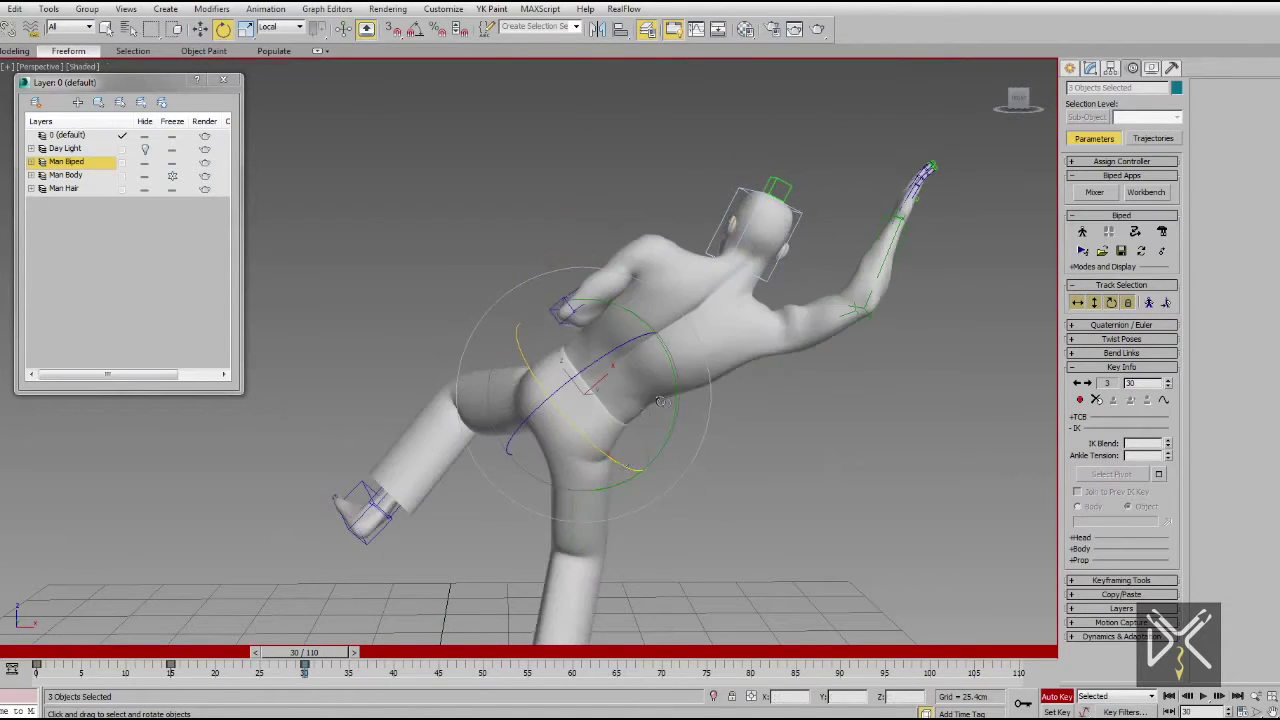
Rotate both upper arms and the head at frame 30, pulling the left elbow back and lowering the right arm
{"action": "left_click", "coordinate": [621, 277]}
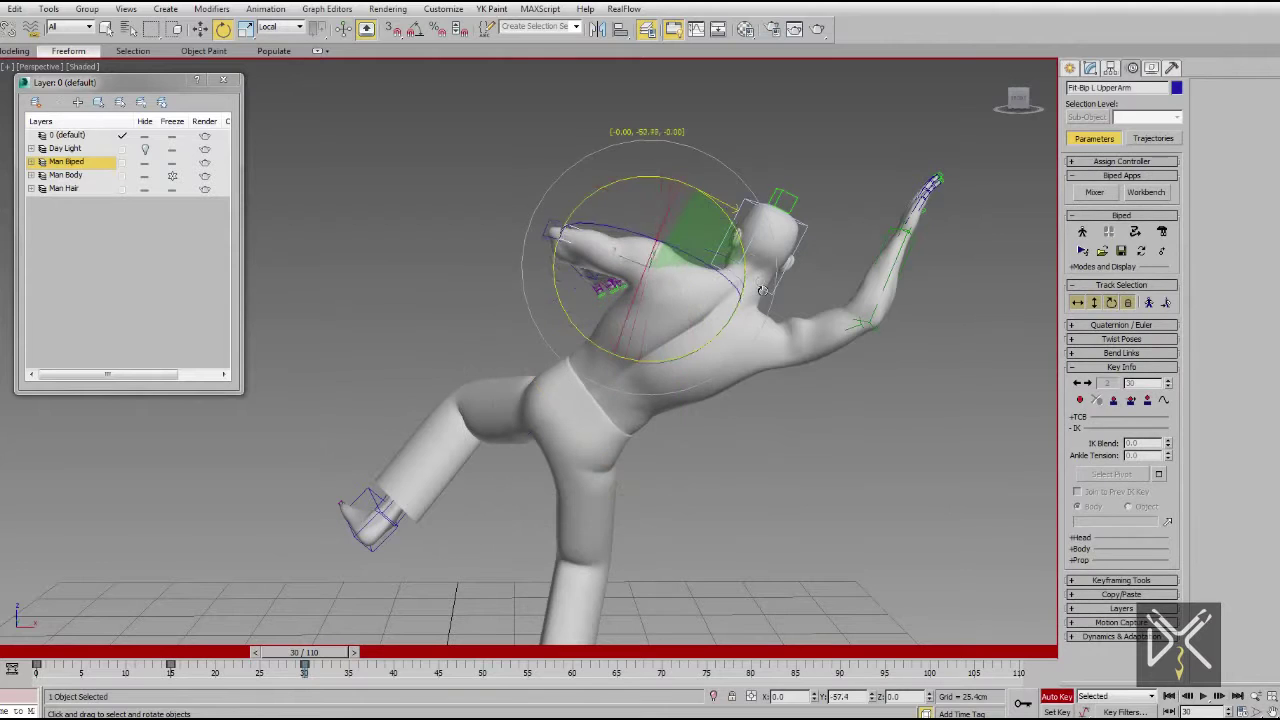
{"action": "left_click_drag", "start_coordinate": [875, 370], "coordinate": [811, 314]}
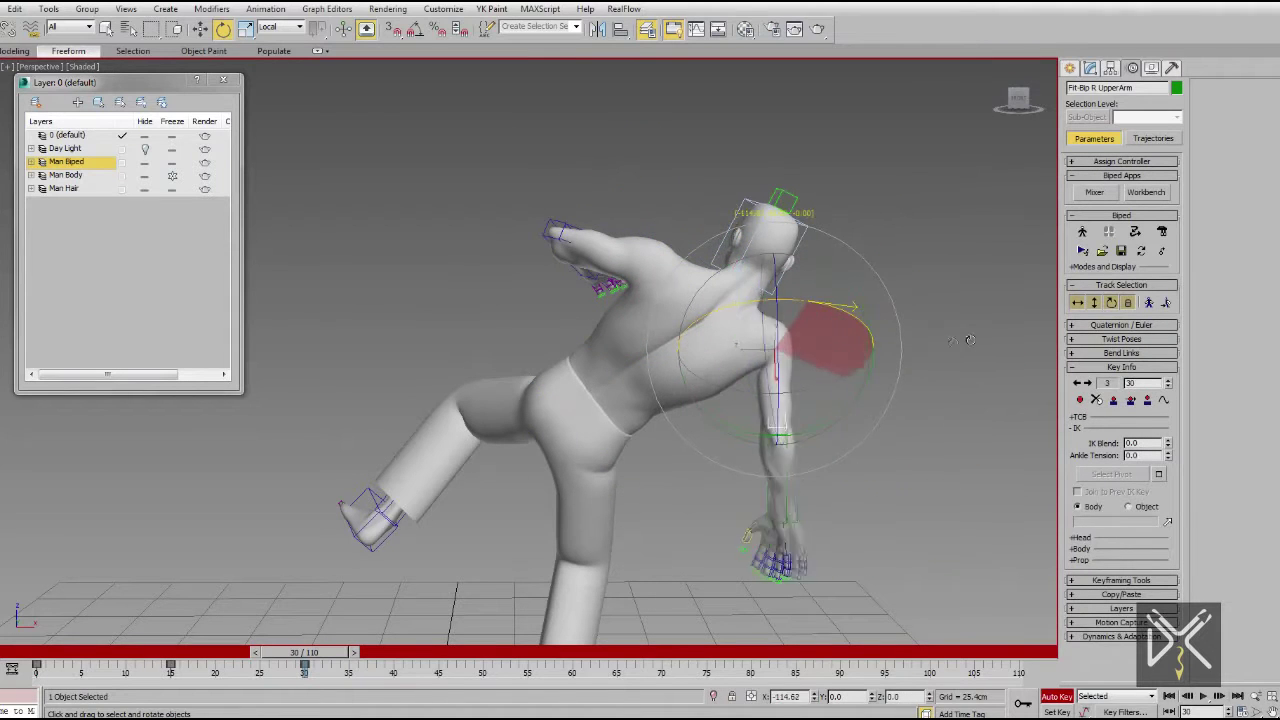
{"action": "left_click", "coordinate": [800, 235]}
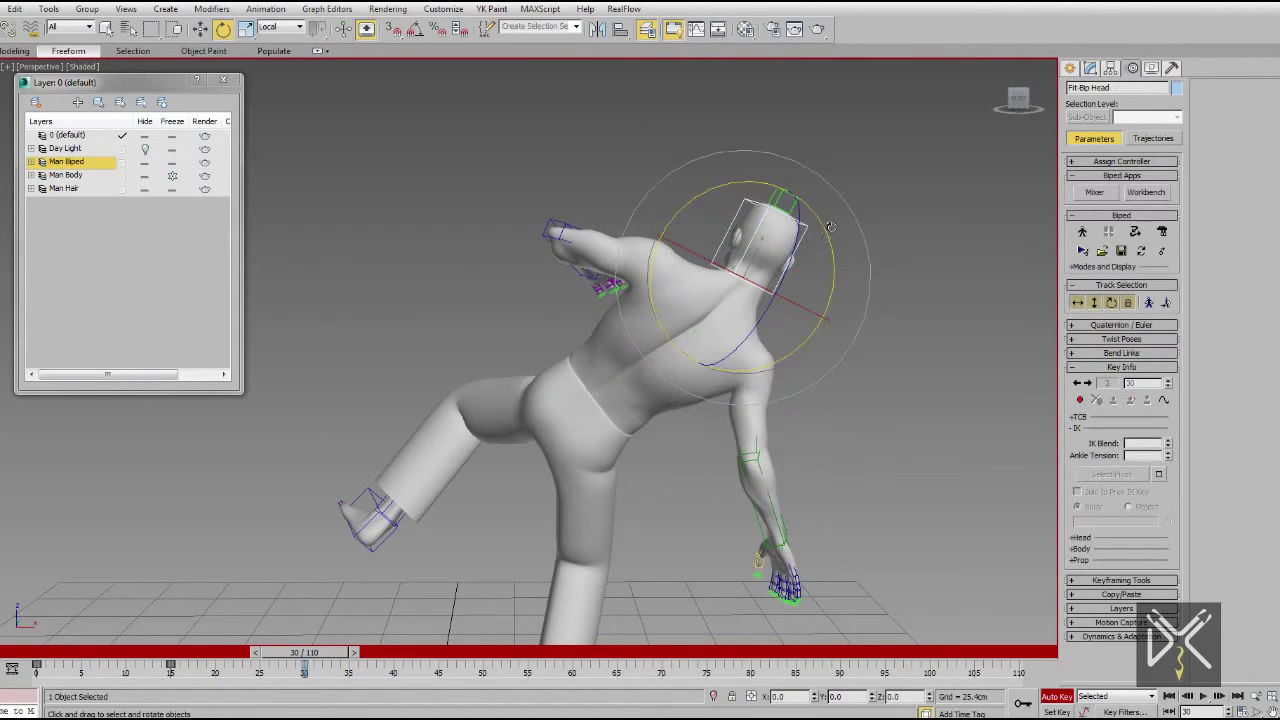
{"action": "middle_click_drag", "start_coordinate": [752, 293], "coordinate": [745, 350], "text": "alt"}
{"action": "scroll", "coordinate": [654, 363], "scroll_direction": "up", "scroll_amount": 3}
{"action": "left_click", "coordinate": [662, 348]}
{"action": "left_click_drag", "start_coordinate": [770, 362], "coordinate": [826, 503]}
{"action": "scroll", "coordinate": [817, 495], "scroll_direction": "down", "scroll_amount": 4}
{"action": "middle_click_drag", "start_coordinate": [817, 495], "coordinate": [740, 370], "text": "alt"}
{"action": "scroll", "coordinate": [740, 370], "scroll_direction": "up", "scroll_amount": 3}
Select the three spine links in wireframe display and rotate them to bend the torso at frame 30
{"action": "left_click", "coordinate": [754, 375]}
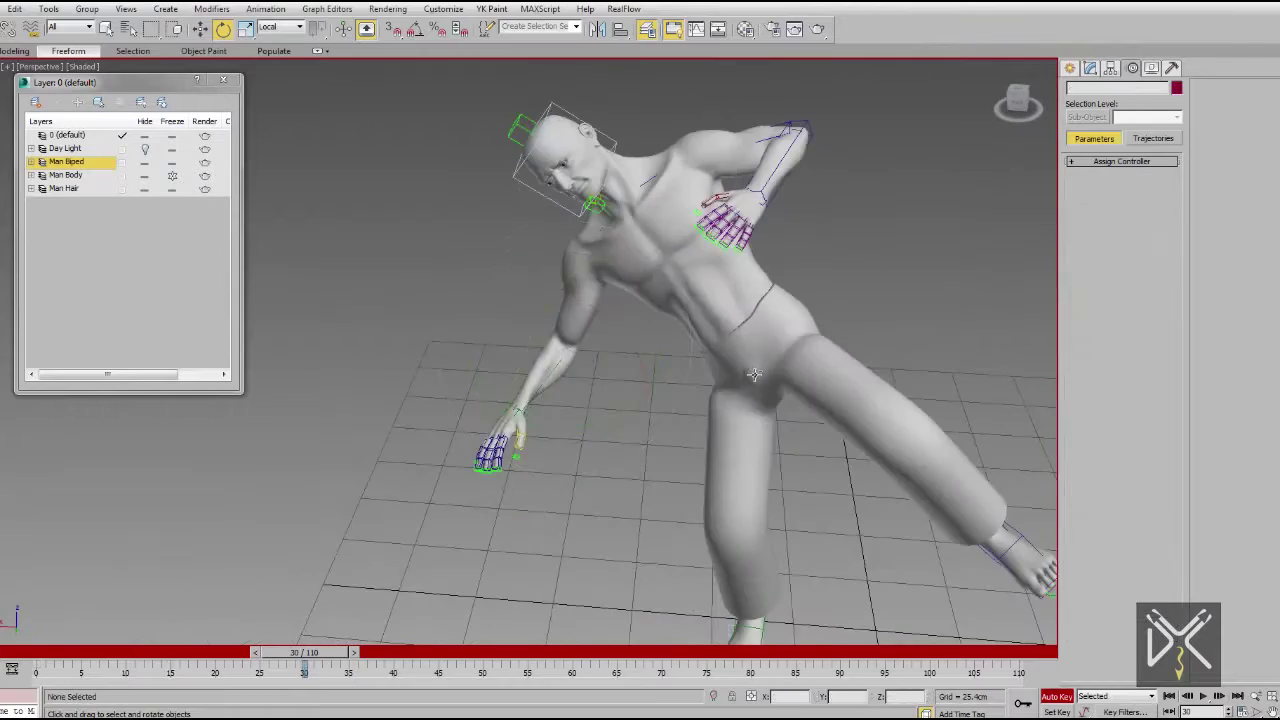
{"action": "key", "text": "F3"}
{"action": "left_click", "coordinate": [737, 292]}
{"action": "left_click", "coordinate": [708, 276], "text": "ctrl"}
{"action": "left_click", "coordinate": [680, 256], "text": "ctrl"}
{"action": "left_click_drag", "start_coordinate": [695, 345], "coordinate": [742, 378]}
{"action": "key", "text": "F3"}
Fine-tune the rotation of the three spine links from another viewing angle at frame 30
{"action": "mouse_move", "coordinate": [742, 378]}
{"action": "middle_mouse_down", "text": "alt"}
{"action": "mouse_move", "coordinate": [642, 404]}
{"action": "mouse_move", "coordinate": [459, 386]}
{"action": "mouse_move", "coordinate": [612, 440]}
{"action": "middle_mouse_up", "text": "alt"}
{"action": "scroll", "coordinate": [612, 440], "scroll_direction": "down", "scroll_amount": 3}
{"action": "scroll", "coordinate": [640, 420], "scroll_direction": "up", "scroll_amount": 5}
{"action": "key", "text": "F3"}
{"action": "left_click", "coordinate": [694, 383]}
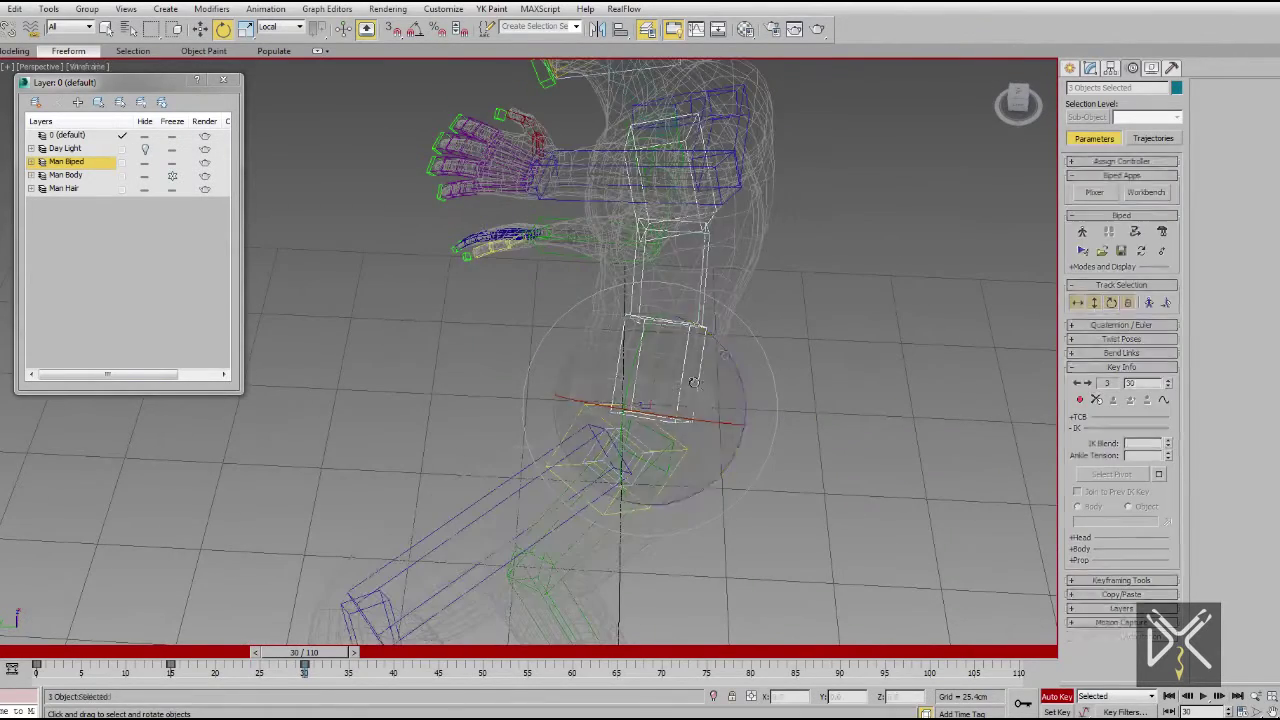
{"action": "left_click_drag", "start_coordinate": [724, 354], "coordinate": [712, 325]}
{"action": "key", "text": "F3"}
{"action": "mouse_move", "coordinate": [712, 325]}
{"action": "middle_mouse_down", "text": "alt"}
{"action": "mouse_move", "coordinate": [694, 383]}
{"action": "mouse_move", "coordinate": [626, 380]}
{"action": "middle_mouse_up", "text": "alt"}
Scrub through the frames up to frame 30 to review the movement of the biped's feet
{"action": "scroll", "coordinate": [626, 380], "scroll_direction": "down", "scroll_amount": 6}
{"action": "scroll", "coordinate": [634, 441], "scroll_direction": "up", "scroll_amount": 5}
{"action": "middle_click_drag", "start_coordinate": [634, 441], "coordinate": [740, 384], "text": "alt"}
{"action": "key", "text": "w"}
{"action": "left_click_drag", "start_coordinate": [321, 652], "coordinate": [136, 665]}
{"action": "scroll", "coordinate": [586, 420], "scroll_direction": "down", "scroll_amount": 3}
{"action": "middle_click_drag", "start_coordinate": [586, 420], "coordinate": [500, 405]}
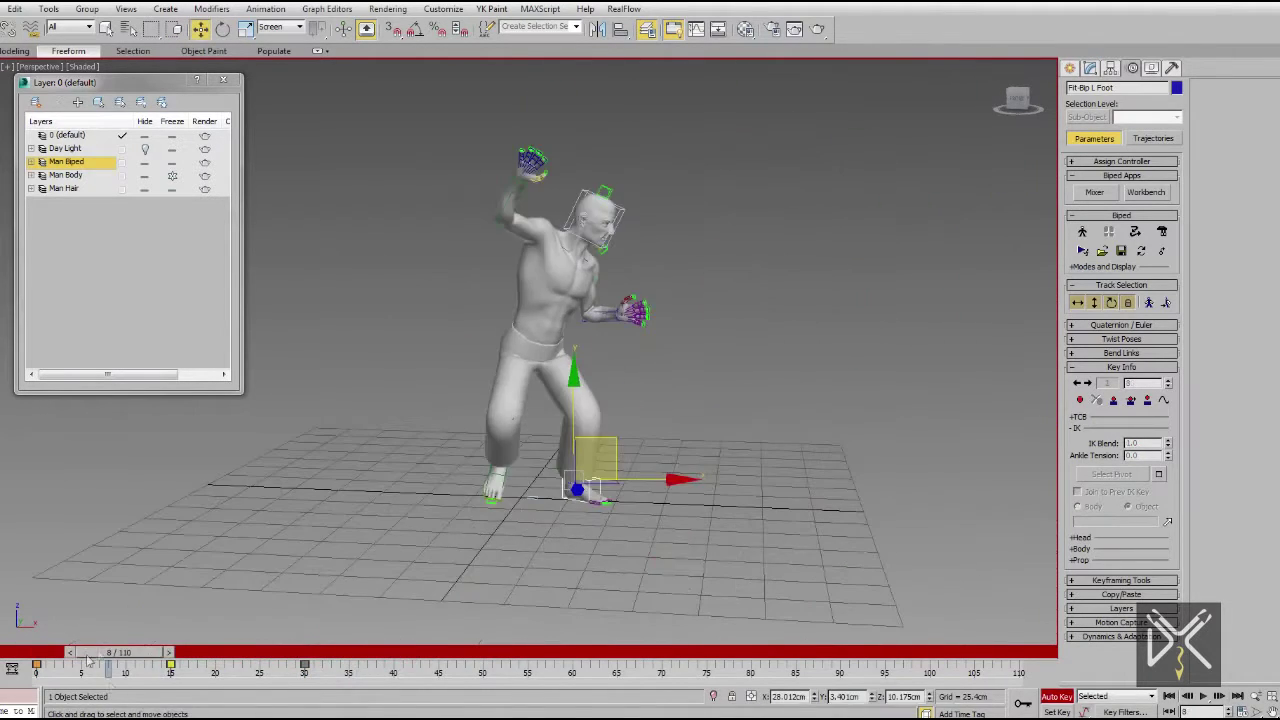
{"action": "left_click_drag", "start_coordinate": [186, 652], "coordinate": [305, 671]}
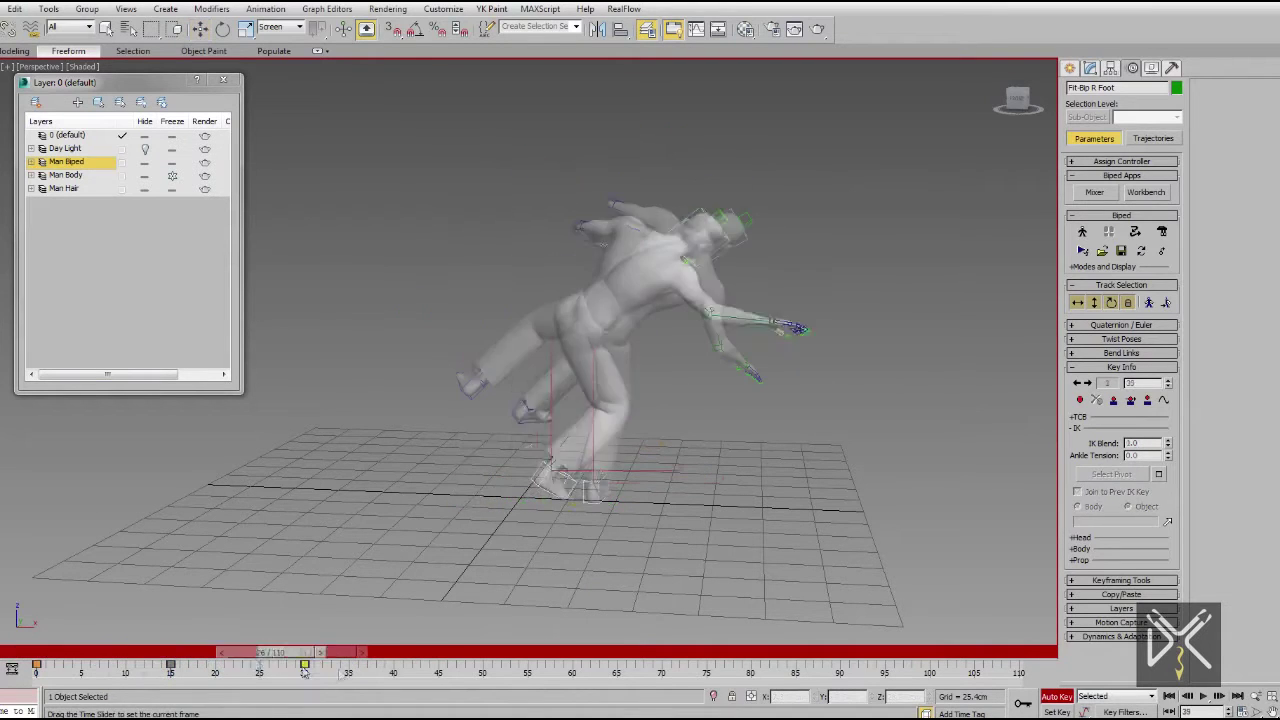
Set a planted key for the biped's right foot at frame 30
{"action": "middle_click_drag", "start_coordinate": [640, 480], "coordinate": [648, 400], "text": "alt"}
{"action": "key", "text": "w"}
{"action": "left_click", "coordinate": [1114, 400]}
{"action": "key", "text": "z"}
Select the lowest spine link in wireframe display and rotate it to refine the torso lean at frame 30
{"action": "middle_click_drag", "start_coordinate": [766, 423], "coordinate": [729, 550], "text": "alt"}
{"action": "scroll", "coordinate": [729, 550], "scroll_direction": "down", "scroll_amount": 3}
{"action": "scroll", "coordinate": [729, 550], "scroll_direction": "down", "scroll_amount": 6}
{"action": "middle_click_drag", "start_coordinate": [655, 443], "coordinate": [690, 383], "text": "alt"}
{"action": "scroll", "coordinate": [690, 383], "scroll_direction": "up", "scroll_amount": 3}
{"action": "left_click", "coordinate": [699, 378]}
{"action": "key", "text": "F3"}
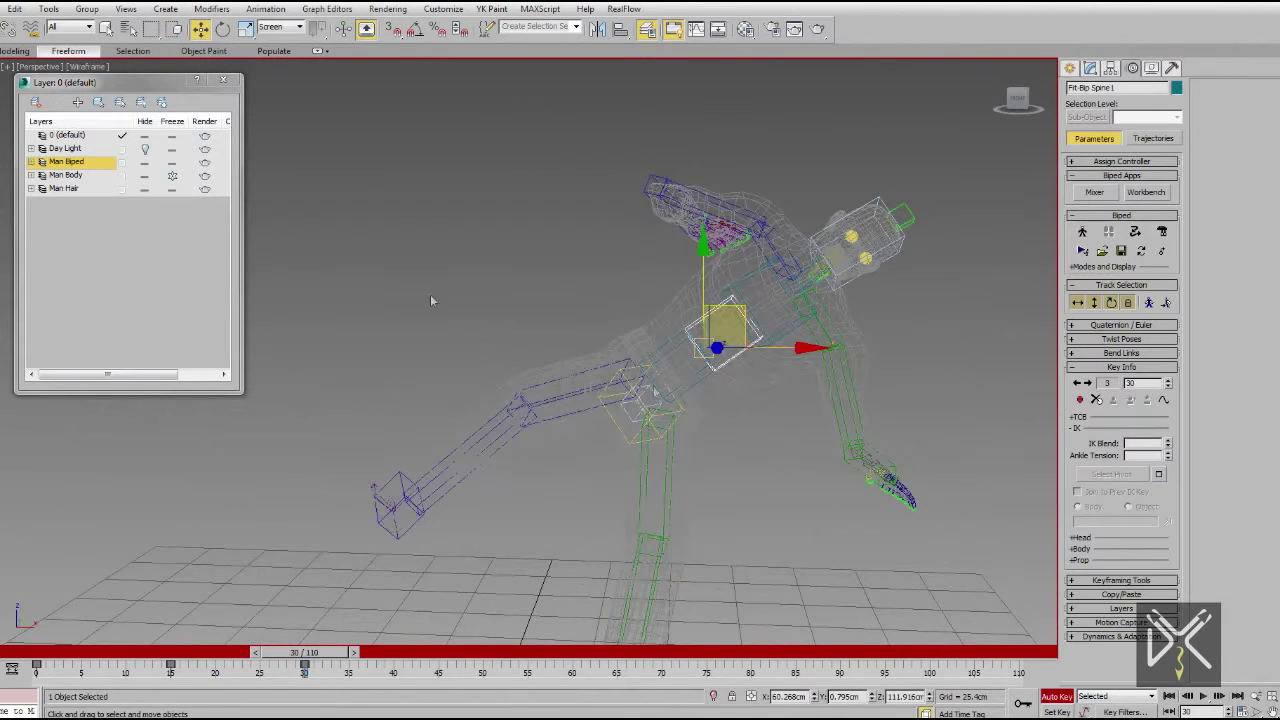
{"action": "key", "text": "F3"}
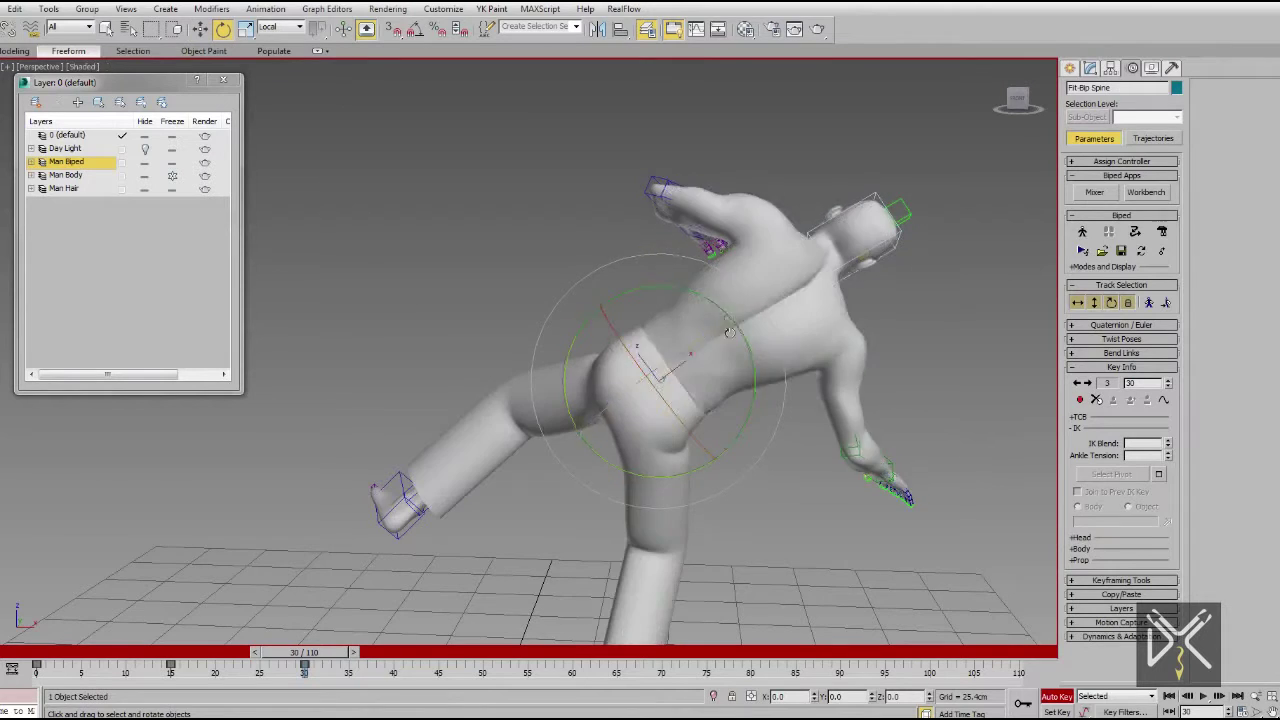
{"action": "scroll", "coordinate": [699, 427], "scroll_direction": "down", "scroll_amount": 4}
{"action": "scroll", "coordinate": [699, 427], "scroll_direction": "up", "scroll_amount": 1}
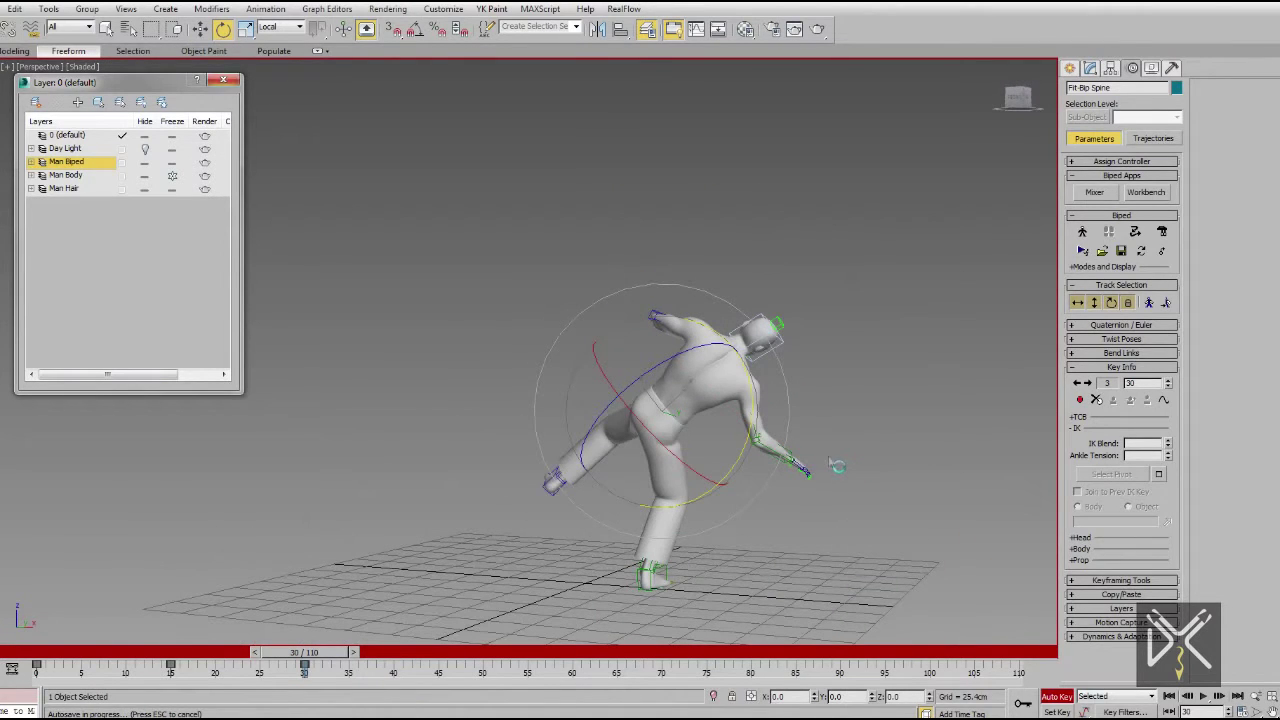
Scrub past frame 30 and back to it to review the pose
{"action": "scroll", "coordinate": [728, 449], "scroll_direction": "up", "scroll_amount": 3}
{"action": "left_click_drag", "start_coordinate": [330, 654], "coordinate": [455, 714]}
{"action": "left_click_drag", "start_coordinate": [430, 652], "coordinate": [304, 652]}
{"action": "scroll", "coordinate": [866, 233], "scroll_direction": "down", "scroll_amount": 1}
{"action": "key", "text": "e"}
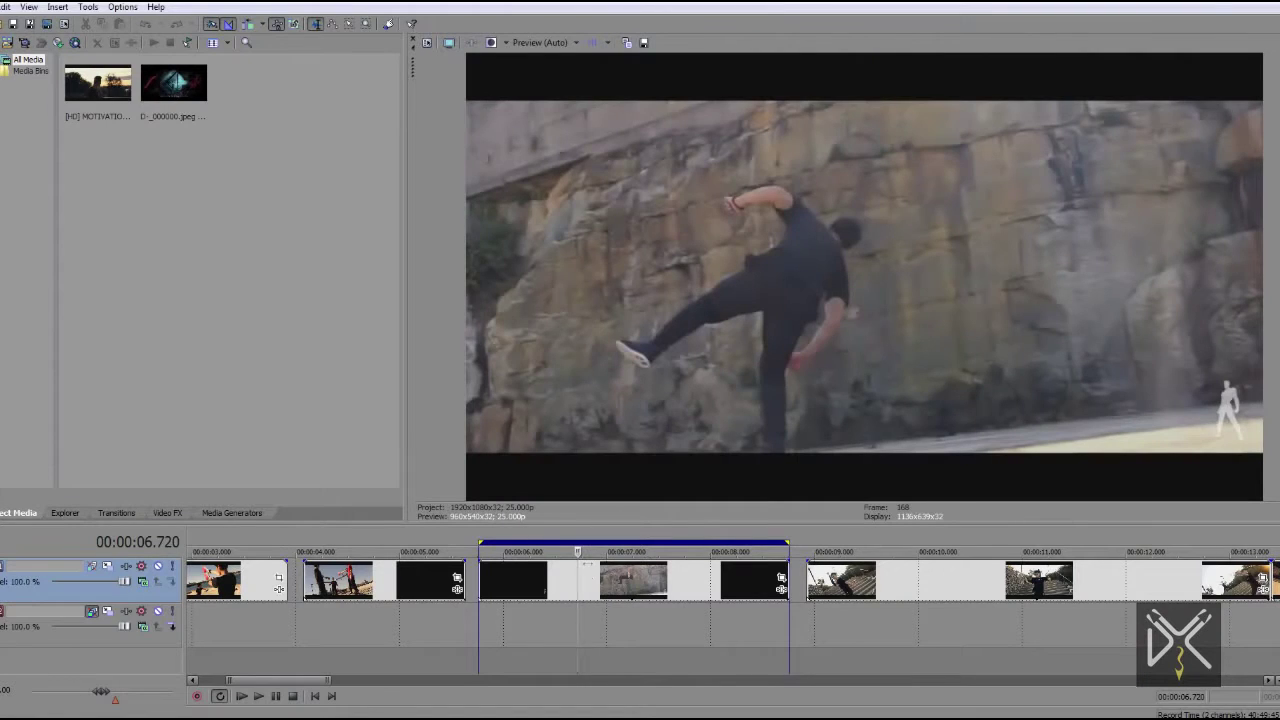
Step through the reference footage in the video editor from 6.720 to 7.160 seconds to examine the kick and takeoff, and return to 3ds Max
{"action": "key", "text": "Right"}
{"action": "key", "text": "Right"}
{"action": "key", "text": "Right"}
{"action": "key", "text": "Right"}
{"action": "key", "text": "Right"}
{"action": "key", "text": "Right"}
{"action": "key", "text": "Right"}
{"action": "key", "text": "Right"}
{"action": "key", "text": "Right"}
{"action": "key", "text": "Right"}
{"action": "key", "text": "Left"}
{"action": "key", "text": "Left"}
{"action": "key", "text": "Left"}
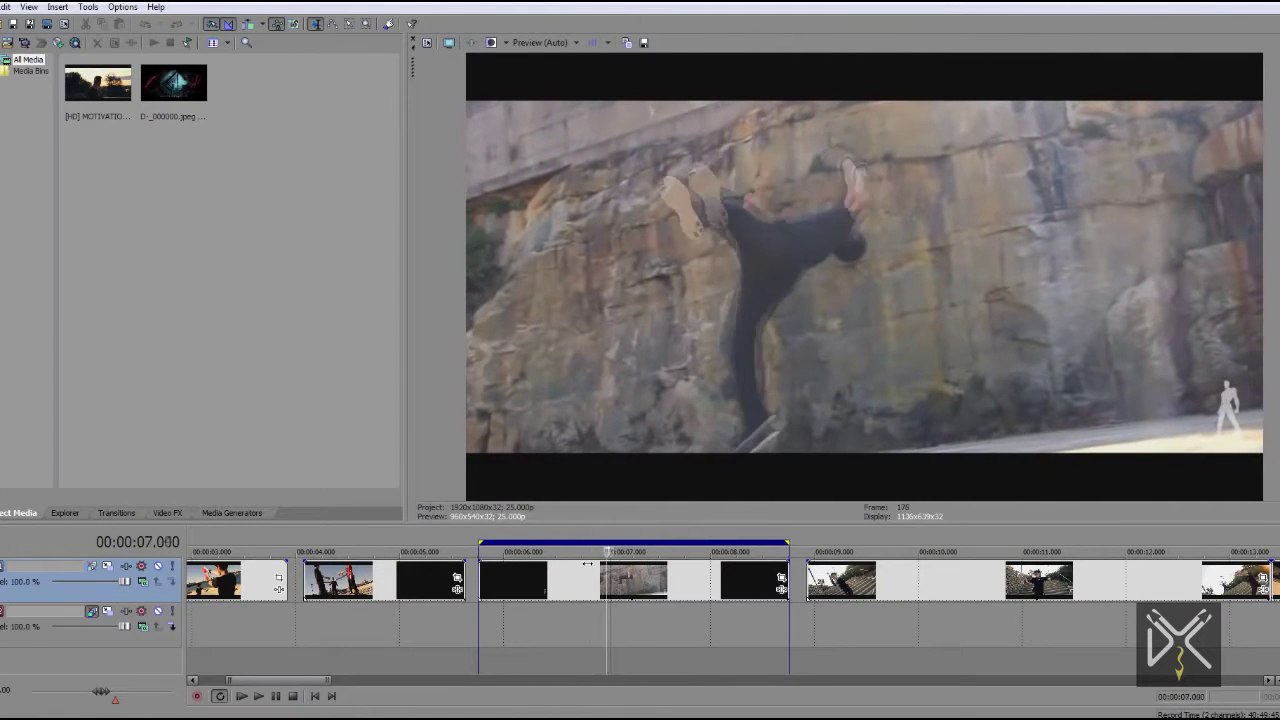
{"action": "key", "text": "Right"}
{"action": "key", "text": "Right"}
{"action": "key", "text": "Right"}
{"action": "key", "text": "Right"}
{"action": "key", "text": "Right"}
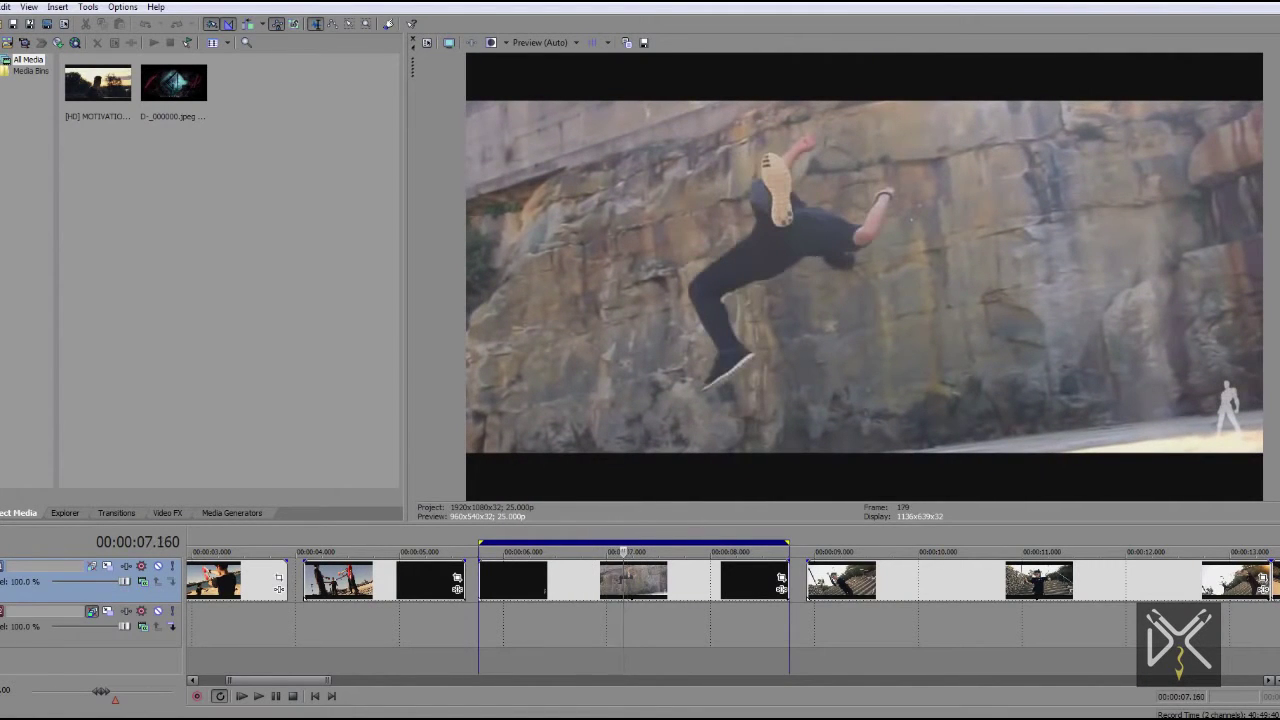
{"action": "left_click", "coordinate": [413, 42]}
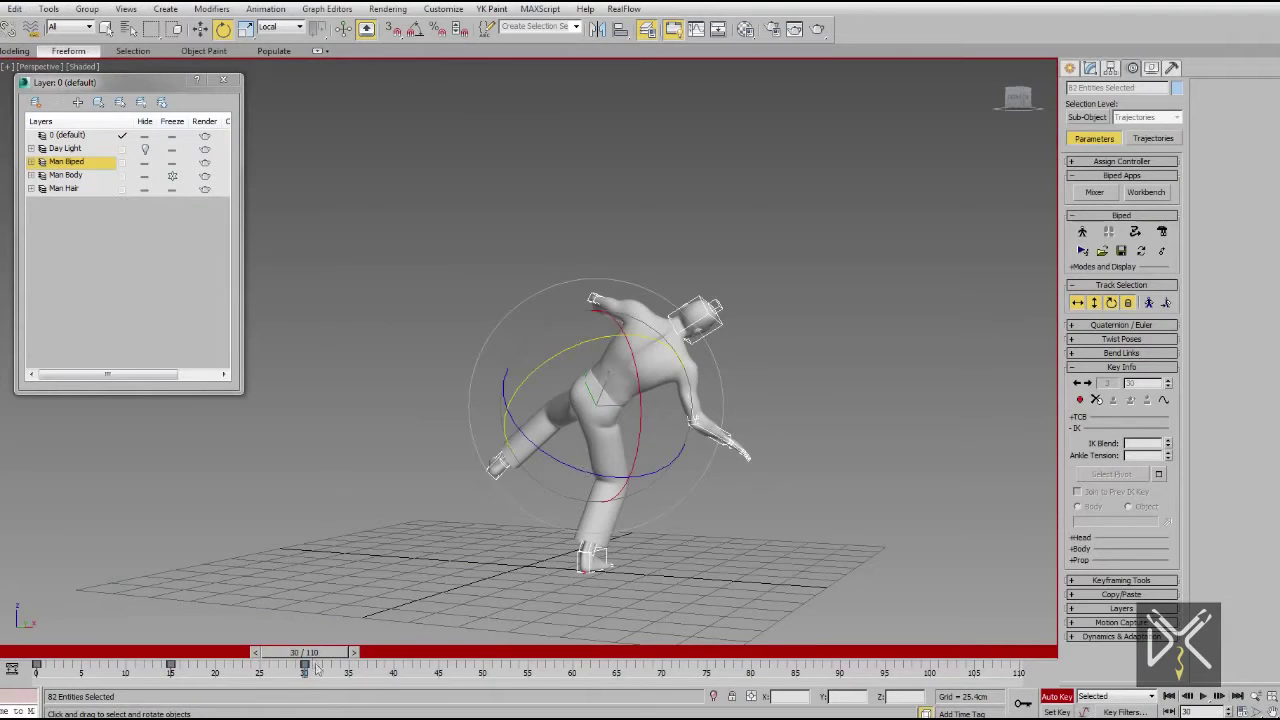
Go to frame 45 and set a free key for the biped's right foot
{"action": "middle_click_drag", "start_coordinate": [528, 477], "coordinate": [640, 458], "text": "alt"}
{"action": "scroll", "coordinate": [640, 458], "scroll_direction": "up", "scroll_amount": 3}
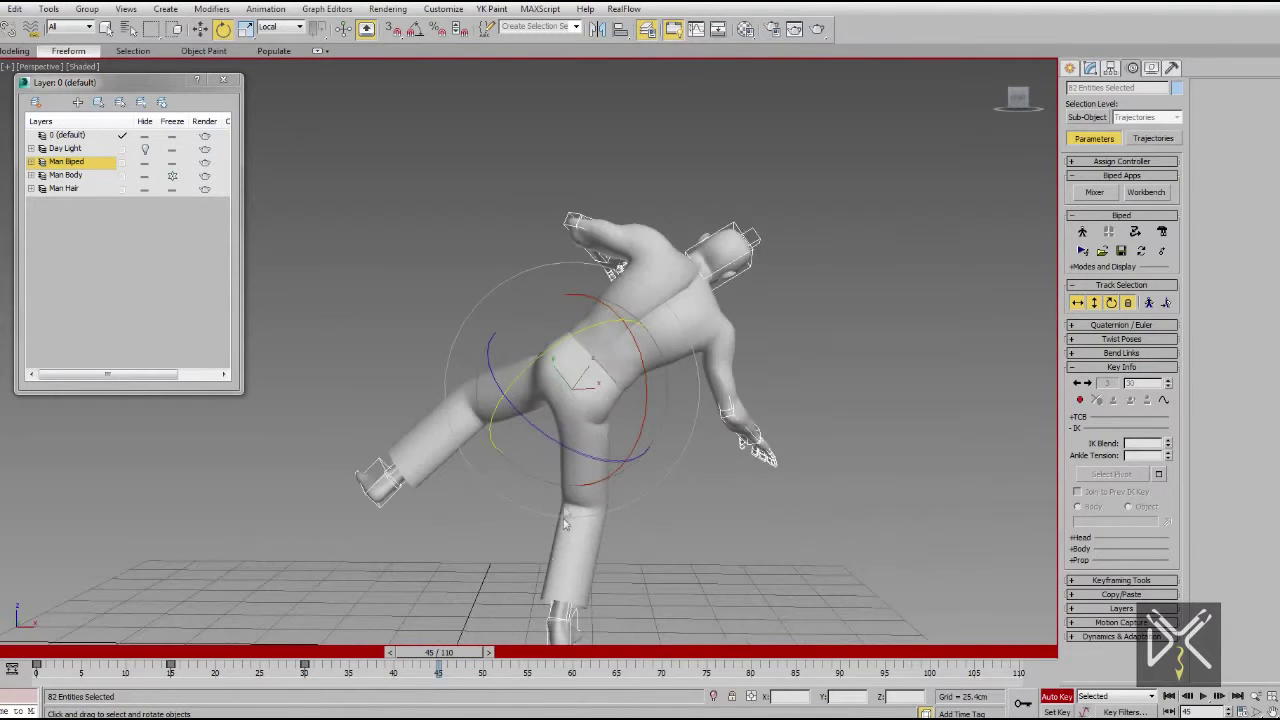
{"action": "left_click", "coordinate": [1115, 308]}
{"action": "middle_click_drag", "start_coordinate": [587, 613], "coordinate": [587, 490]}
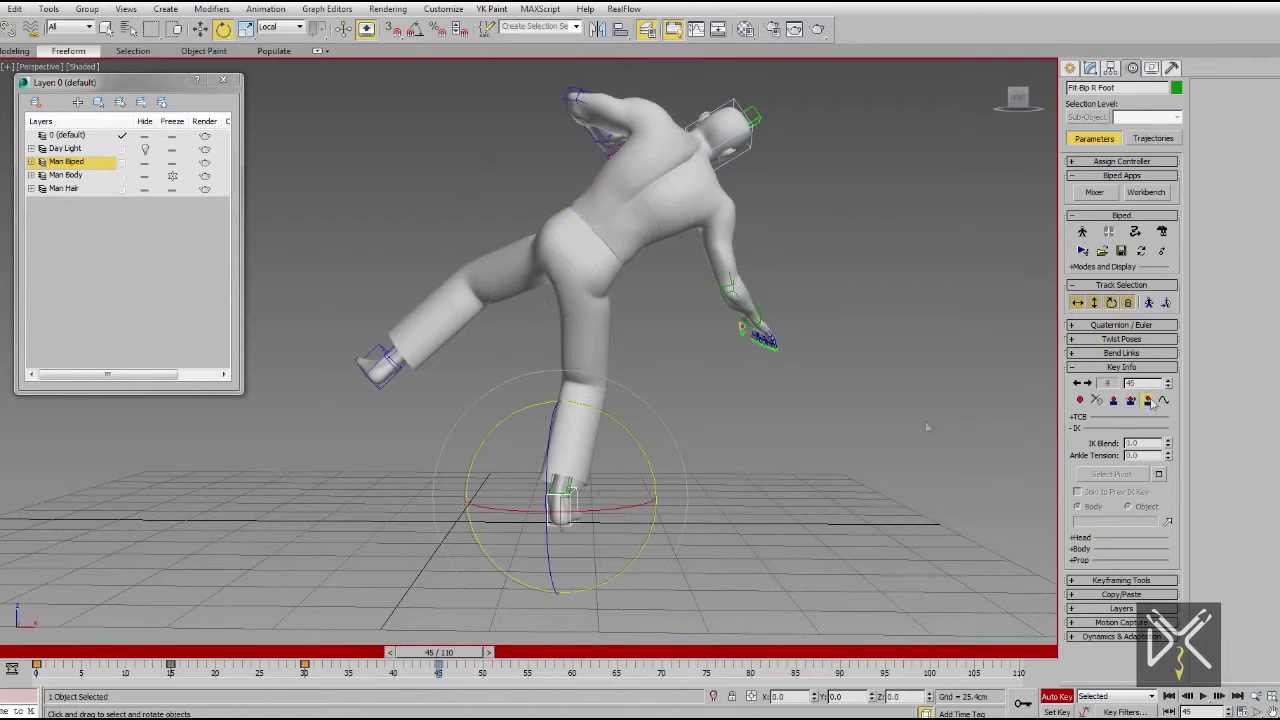
Adjust the biped's overall body pose at frame 45
{"action": "left_click_drag", "start_coordinate": [535, 303], "coordinate": [654, 268]}
{"action": "middle_click_drag", "start_coordinate": [622, 253], "coordinate": [708, 248], "text": "alt"}
{"action": "mouse_move", "coordinate": [450, 652]}
{"action": "left_mouse_down"}
{"action": "mouse_move", "coordinate": [97, 628]}
{"action": "mouse_move", "coordinate": [475, 650]}
{"action": "mouse_move", "coordinate": [440, 650]}
{"action": "left_mouse_up"}
{"action": "mouse_move", "coordinate": [500, 440]}
{"action": "middle_mouse_down", "text": "alt"}
{"action": "mouse_move", "coordinate": [586, 443]}
{"action": "mouse_move", "coordinate": [680, 475]}
{"action": "middle_mouse_up", "text": "alt"}
Select the three spine links in wireframe display and rotate them at frame 45, undoing the last mistaken change
{"action": "scroll", "coordinate": [729, 352], "scroll_direction": "up", "scroll_amount": 5}
{"action": "key", "text": "F3"}
{"action": "mouse_move", "coordinate": [729, 352]}
{"action": "middle_mouse_down", "text": "alt"}
{"action": "mouse_move", "coordinate": [660, 356]}
{"action": "mouse_move", "coordinate": [690, 322]}
{"action": "middle_mouse_up", "text": "alt"}
{"action": "left_click", "coordinate": [660, 270]}
{"action": "left_click", "coordinate": [638, 368], "text": "ctrl"}
{"action": "left_click", "coordinate": [575, 436], "text": "ctrl"}
{"action": "mouse_move", "coordinate": [505, 340]}
{"action": "left_mouse_down"}
{"action": "mouse_move", "coordinate": [540, 325]}
{"action": "mouse_move", "coordinate": [604, 338]}
{"action": "left_mouse_up"}
{"action": "left_click", "coordinate": [548, 331]}
{"action": "key", "text": "ctrl+z"}
Rotate the left arm at frame 45 so its hand is raised beside the body
{"action": "key", "text": "F3"}
{"action": "mouse_move", "coordinate": [660, 370]}
{"action": "middle_mouse_down", "text": "alt"}
{"action": "mouse_move", "coordinate": [748, 383]}
{"action": "mouse_move", "coordinate": [688, 374]}
{"action": "mouse_move", "coordinate": [602, 416]}
{"action": "middle_mouse_up", "text": "alt"}
{"action": "left_click", "coordinate": [602, 416]}
{"action": "left_click_drag", "start_coordinate": [577, 540], "coordinate": [640, 545]}
{"action": "left_click_drag", "start_coordinate": [660, 440], "coordinate": [676, 470]}
{"action": "middle_click_drag", "start_coordinate": [690, 450], "coordinate": [865, 492], "text": "alt"}
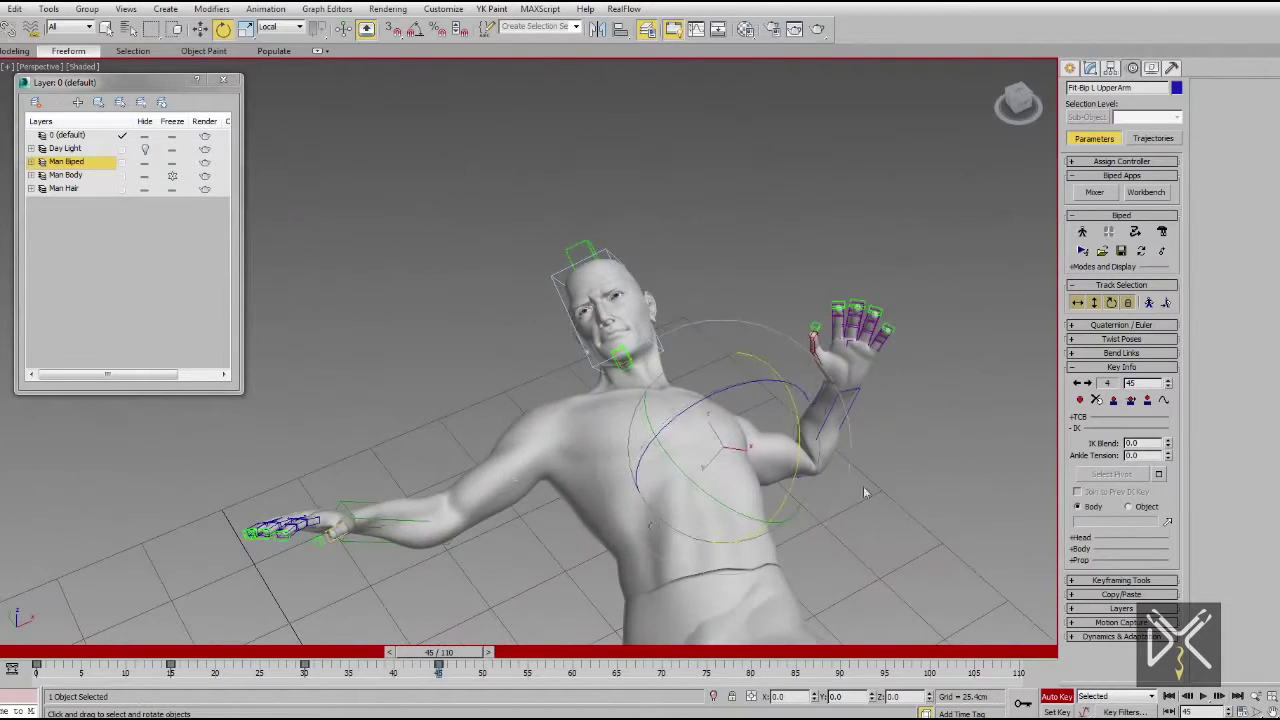
Raise the right arm and rotate its forearm at frame 45
{"action": "middle_click_drag", "start_coordinate": [512, 488], "coordinate": [468, 424], "text": "alt"}
{"action": "left_click_drag", "start_coordinate": [468, 424], "coordinate": [525, 376]}
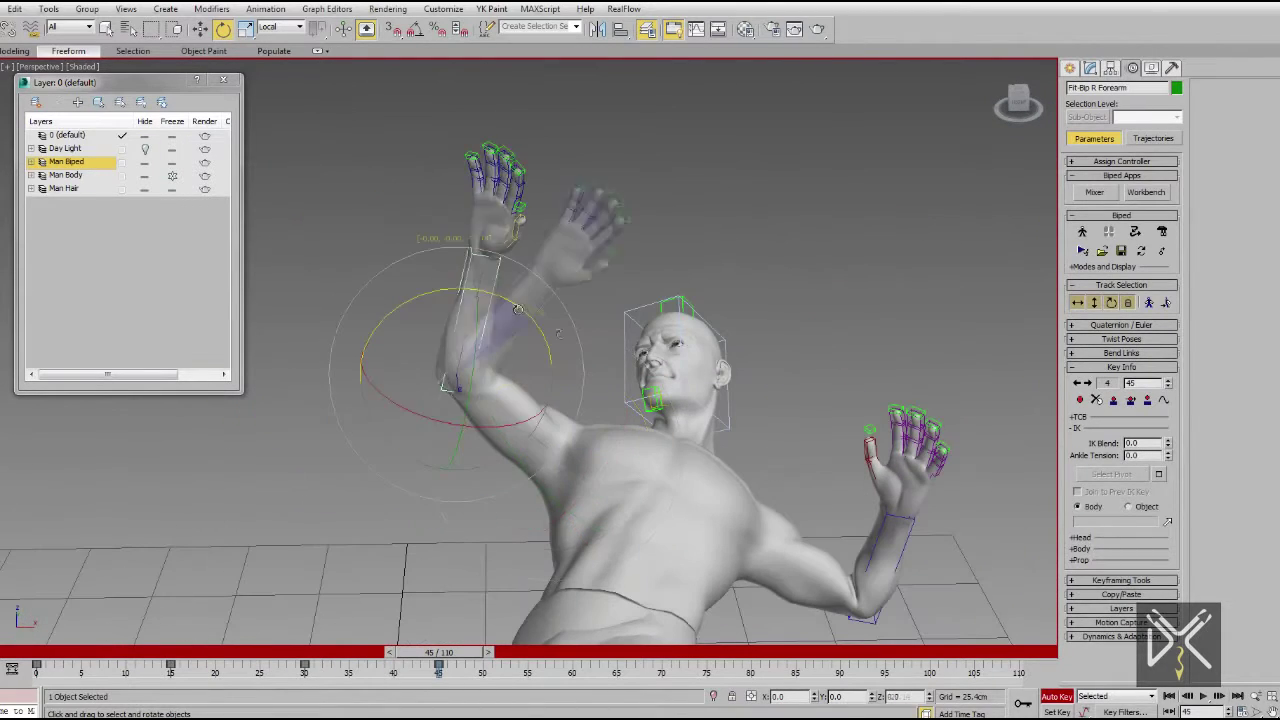
{"action": "middle_click_drag", "start_coordinate": [733, 387], "coordinate": [494, 417], "text": "alt"}
{"action": "left_click", "coordinate": [552, 422]}
{"action": "left_click", "coordinate": [570, 412]}
{"action": "left_click", "coordinate": [494, 417]}
{"action": "left_click_drag", "start_coordinate": [504, 328], "coordinate": [477, 366]}
Refine the pose of the biped's legs at frame 45
{"action": "middle_click_drag", "start_coordinate": [434, 520], "coordinate": [520, 350]}
{"action": "left_click", "coordinate": [514, 440]}
{"action": "left_click_drag", "start_coordinate": [545, 335], "coordinate": [445, 405]}
{"action": "middle_click_drag", "start_coordinate": [460, 400], "coordinate": [563, 341], "text": "alt"}
{"action": "left_click", "coordinate": [557, 360]}
{"action": "left_click", "coordinate": [548, 355]}
{"action": "left_click_drag", "start_coordinate": [548, 243], "coordinate": [492, 250]}
Raise the biped's center of mass at frame 45 and scrub back through the animation to check the motion
{"action": "middle_click_drag", "start_coordinate": [500, 280], "coordinate": [940, 400], "text": "alt"}
{"action": "left_click", "coordinate": [1078, 303]}
{"action": "middle_click_drag", "start_coordinate": [640, 400], "coordinate": [700, 365], "text": "alt"}
{"action": "left_click_drag", "start_coordinate": [608, 280], "coordinate": [614, 228]}
{"action": "scroll", "coordinate": [614, 300], "scroll_direction": "down", "scroll_amount": 4}
{"action": "left_click_drag", "start_coordinate": [440, 652], "coordinate": [222, 652]}
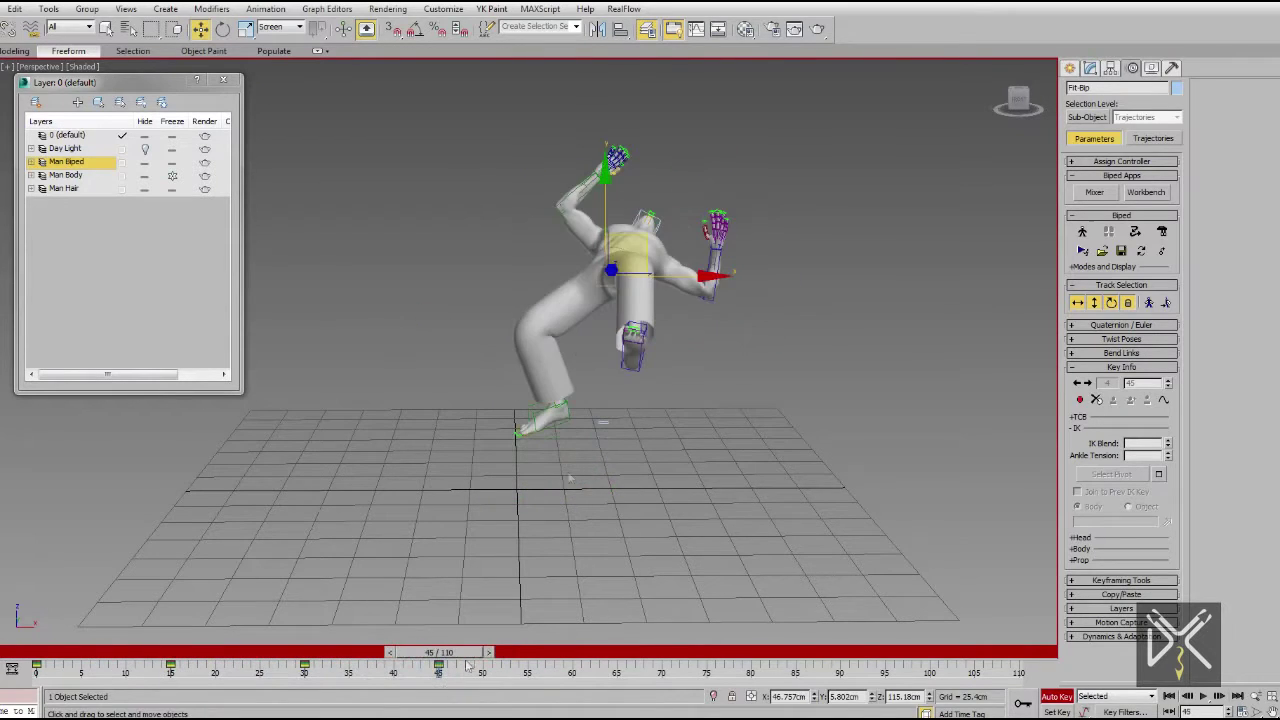
Fine-tune the rotation of the biped's limbs at frame 45
{"action": "middle_click_drag", "start_coordinate": [687, 331], "coordinate": [700, 443], "text": "alt"}
{"action": "scroll", "coordinate": [675, 358], "scroll_direction": "up", "scroll_amount": 3}
{"action": "mouse_move", "coordinate": [675, 358]}
{"action": "middle_mouse_down"}
{"action": "mouse_move", "coordinate": [674, 397]}
{"action": "mouse_move", "coordinate": [631, 460]}
{"action": "middle_mouse_up"}
{"action": "scroll", "coordinate": [636, 385], "scroll_direction": "up", "scroll_amount": 3}
{"action": "key", "text": "F3"}
{"action": "mouse_move", "coordinate": [704, 326]}
{"action": "left_mouse_down"}
{"action": "mouse_move", "coordinate": [594, 414]}
{"action": "mouse_move", "coordinate": [657, 446]}
{"action": "left_mouse_up"}
{"action": "key", "text": "e"}
{"action": "mouse_move", "coordinate": [660, 456]}
{"action": "middle_mouse_down", "text": "alt"}
{"action": "mouse_move", "coordinate": [696, 410]}
{"action": "mouse_move", "coordinate": [715, 478]}
{"action": "mouse_move", "coordinate": [742, 362]}
{"action": "middle_mouse_up", "text": "alt"}
{"action": "key", "text": "F3"}
{"action": "scroll", "coordinate": [685, 436], "scroll_direction": "down", "scroll_amount": 5}
Scrub around frame 45 to check the pose and select the whole biped
{"action": "left_click", "coordinate": [1078, 305]}
{"action": "left_click_drag", "start_coordinate": [446, 652], "coordinate": [450, 705]}
{"action": "middle_click_drag", "start_coordinate": [690, 420], "coordinate": [631, 388]}
{"action": "key", "text": "w"}
{"action": "left_click_drag", "start_coordinate": [813, 161], "coordinate": [415, 573]}
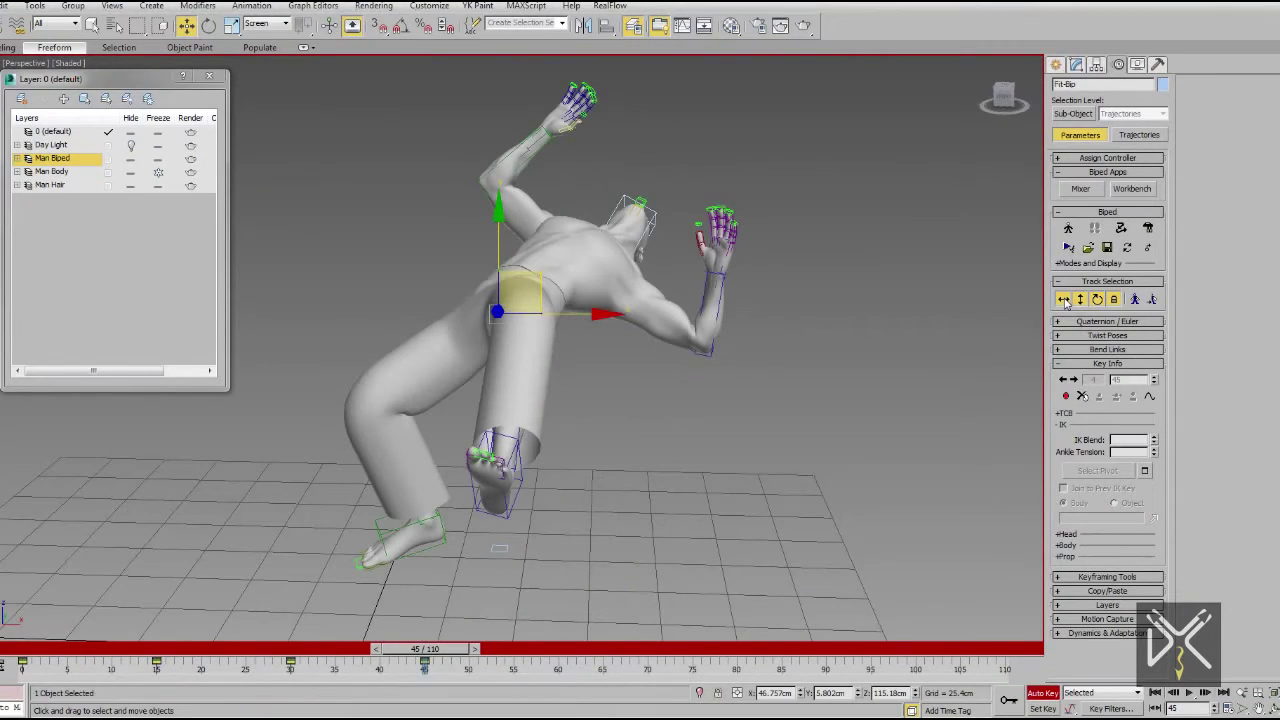
Rotate the biped's right thigh and calf at frame 60 so the right leg extends straight out
{"action": "left_click", "coordinate": [209, 25]}
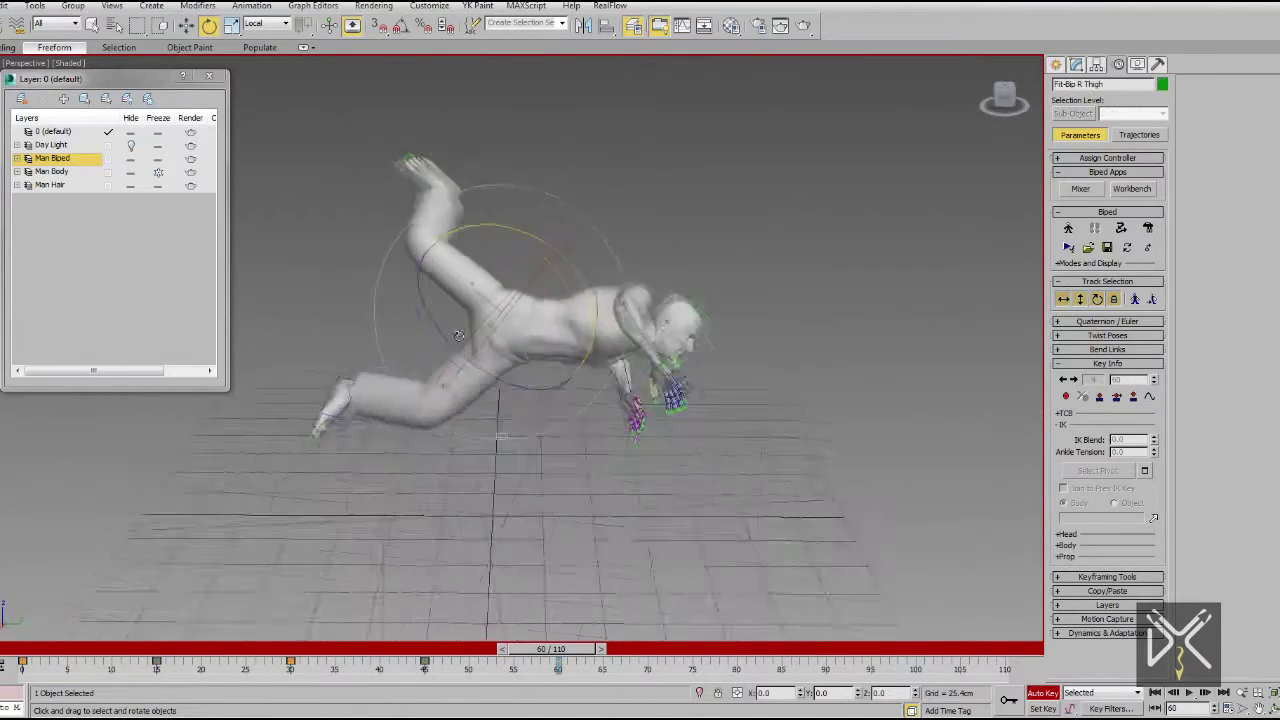
{"action": "left_click_drag", "start_coordinate": [619, 373], "coordinate": [640, 384]}
{"action": "key", "text": "F3"}
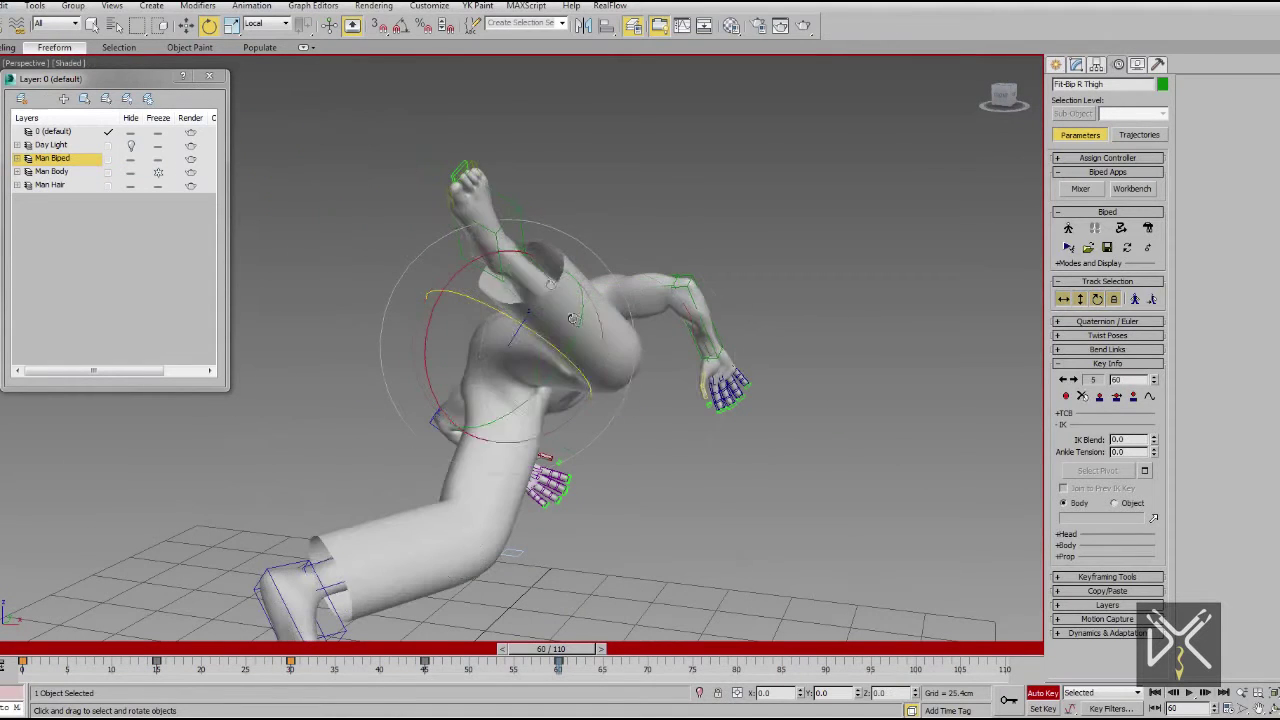
{"action": "left_click", "coordinate": [552, 265]}
{"action": "left_click_drag", "start_coordinate": [610, 331], "coordinate": [745, 402]}
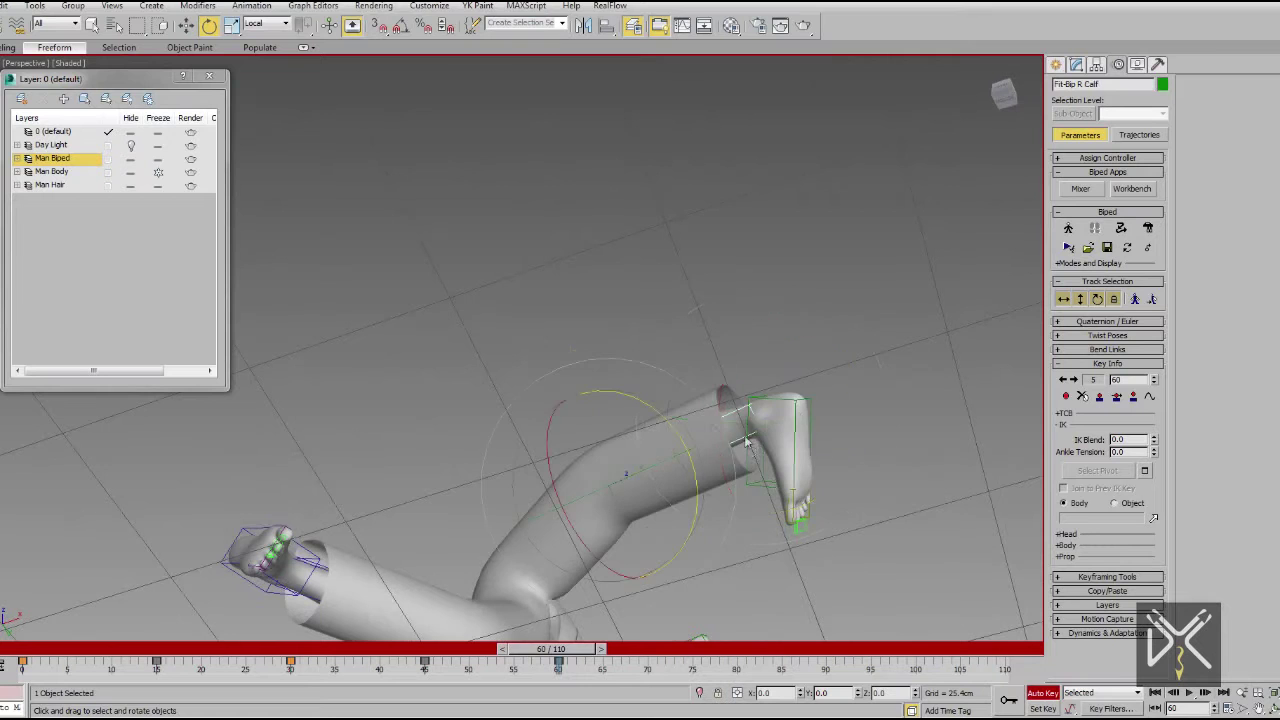
{"action": "left_click_drag", "start_coordinate": [745, 441], "coordinate": [670, 406]}
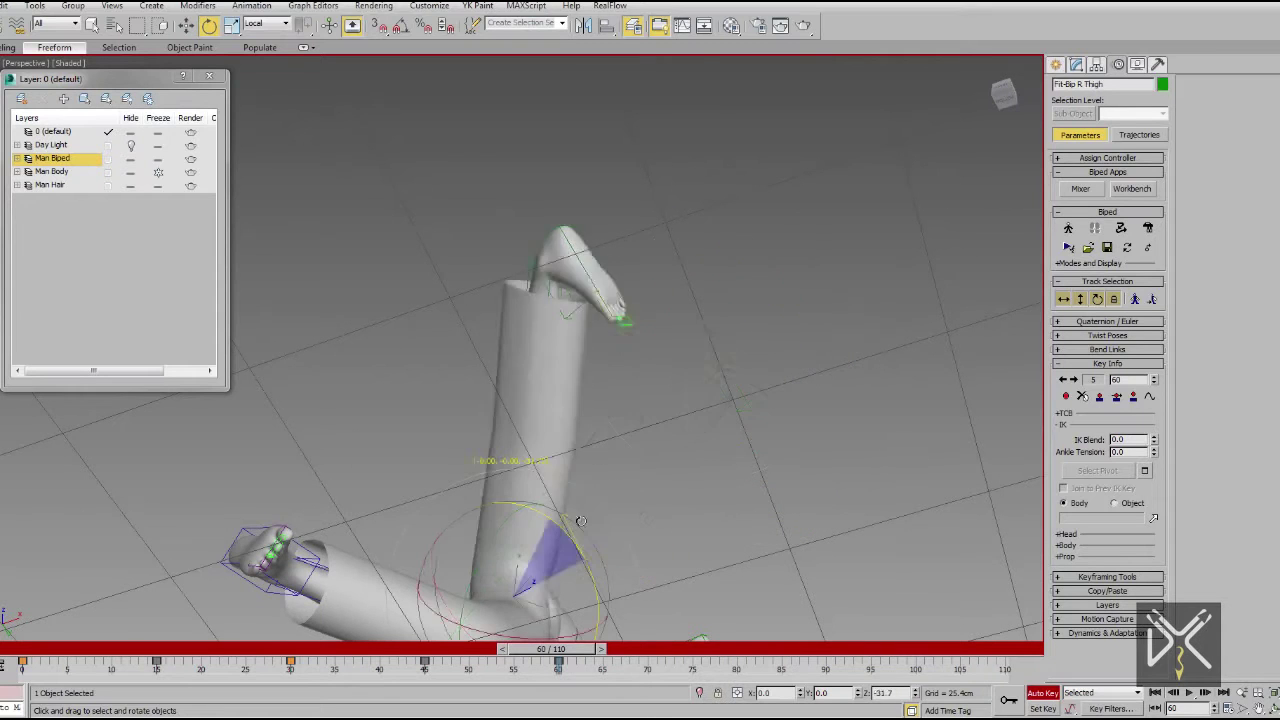
{"action": "left_click_drag", "start_coordinate": [586, 470], "coordinate": [560, 500]}
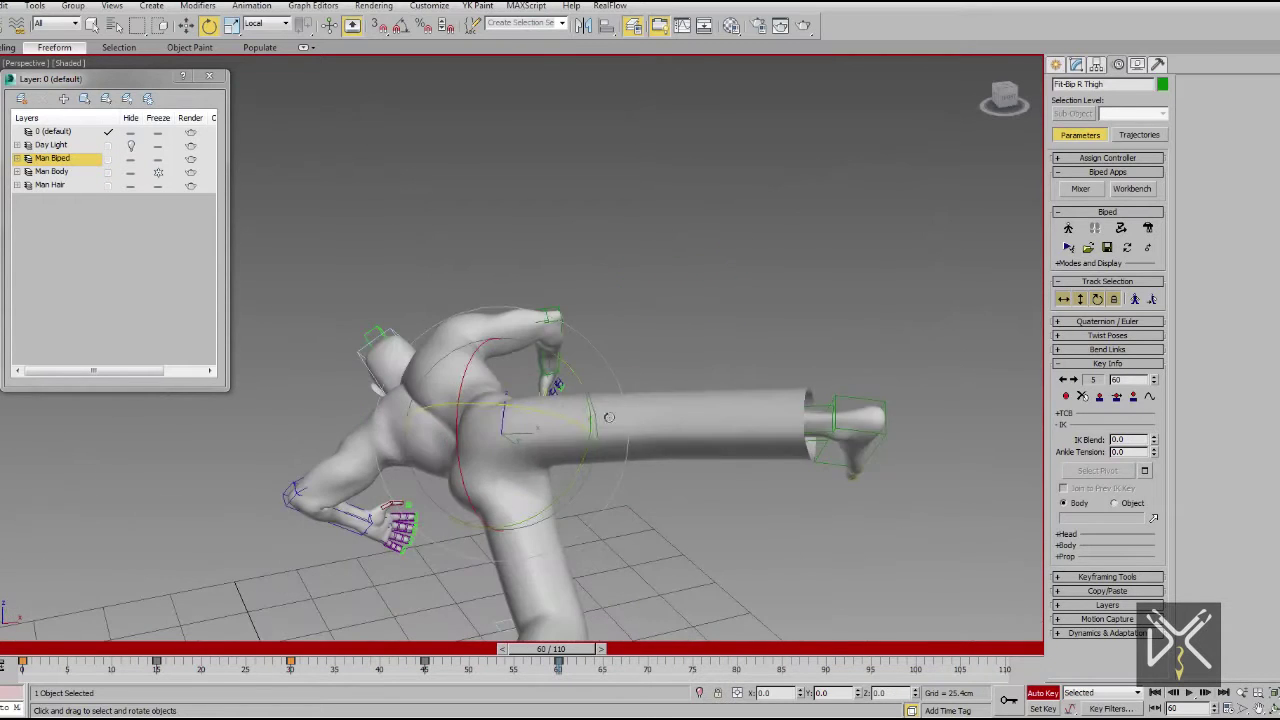
{"action": "left_click_drag", "start_coordinate": [590, 425], "coordinate": [606, 382]}
{"action": "middle_click_drag", "start_coordinate": [606, 382], "coordinate": [742, 456], "text": "alt"}
Bend the biped's left leg and rotate its left foot at frame 60
{"action": "left_click", "coordinate": [742, 456]}
{"action": "left_click", "coordinate": [560, 410]}
{"action": "left_click_drag", "start_coordinate": [630, 242], "coordinate": [684, 285]}
{"action": "left_click", "coordinate": [430, 325]}
{"action": "middle_click_drag", "start_coordinate": [440, 335], "coordinate": [545, 440], "text": "alt"}
{"action": "left_click_drag", "start_coordinate": [540, 452], "coordinate": [475, 453]}
{"action": "middle_click_drag", "start_coordinate": [475, 400], "coordinate": [476, 349], "text": "alt"}
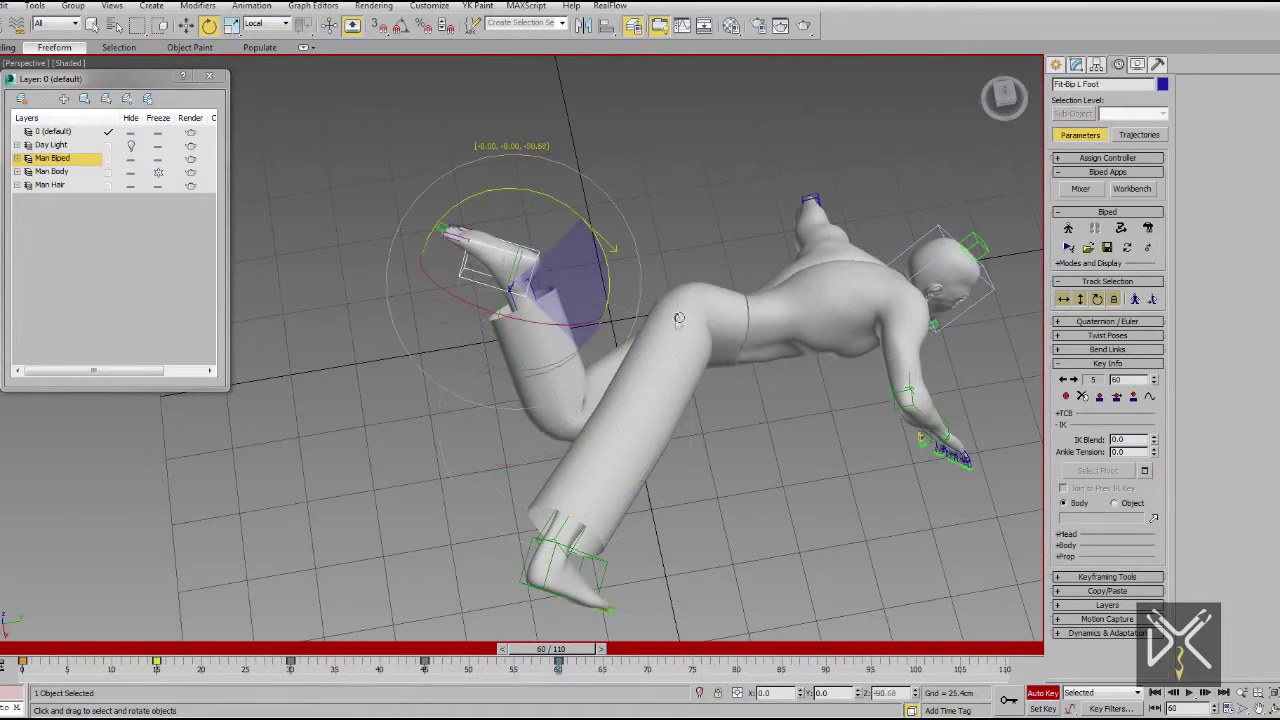
{"action": "left_click_drag", "start_coordinate": [750, 444], "coordinate": [742, 446]}
Rotate the right thigh at frame 60 to refine the direction of the extended leg
{"action": "left_click", "coordinate": [640, 425]}
{"action": "middle_click_drag", "start_coordinate": [650, 440], "coordinate": [640, 335], "text": "alt"}
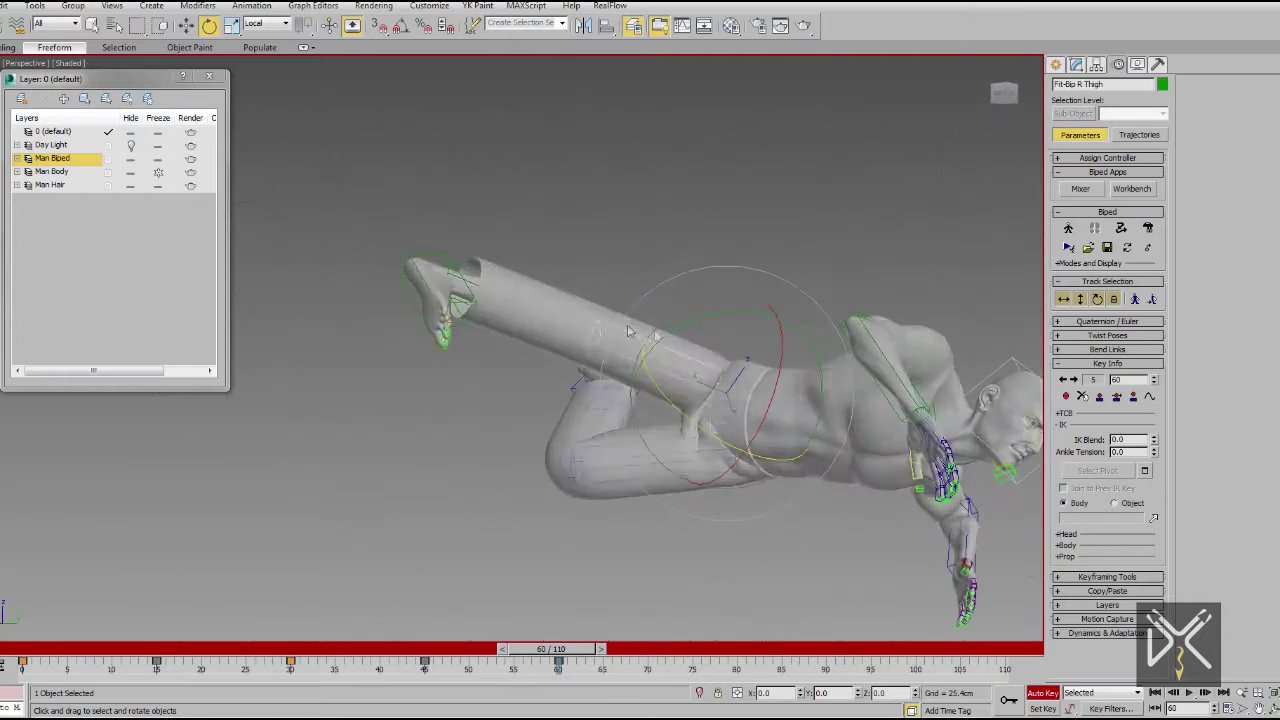
{"action": "left_click_drag", "start_coordinate": [640, 335], "coordinate": [668, 318]}
{"action": "middle_click_drag", "start_coordinate": [740, 370], "coordinate": [817, 404], "text": "alt"}
{"action": "left_click_drag", "start_coordinate": [712, 417], "coordinate": [789, 352]}
Rotate the left upper arm at frame 60 so the arm hangs bent below the chest
{"action": "middle_click_drag", "start_coordinate": [771, 396], "coordinate": [568, 392], "text": "alt"}
{"action": "left_click", "coordinate": [868, 384]}
{"action": "key", "text": "F3"}
{"action": "left_click", "coordinate": [639, 372]}
{"action": "scroll", "coordinate": [568, 392], "scroll_direction": "up", "scroll_amount": 4}
{"action": "middle_click_drag", "start_coordinate": [568, 392], "coordinate": [560, 350]}
{"action": "left_click", "coordinate": [557, 347]}
{"action": "left_click_drag", "start_coordinate": [615, 245], "coordinate": [572, 252]}
{"action": "middle_click_drag", "start_coordinate": [572, 252], "coordinate": [694, 289], "text": "alt"}
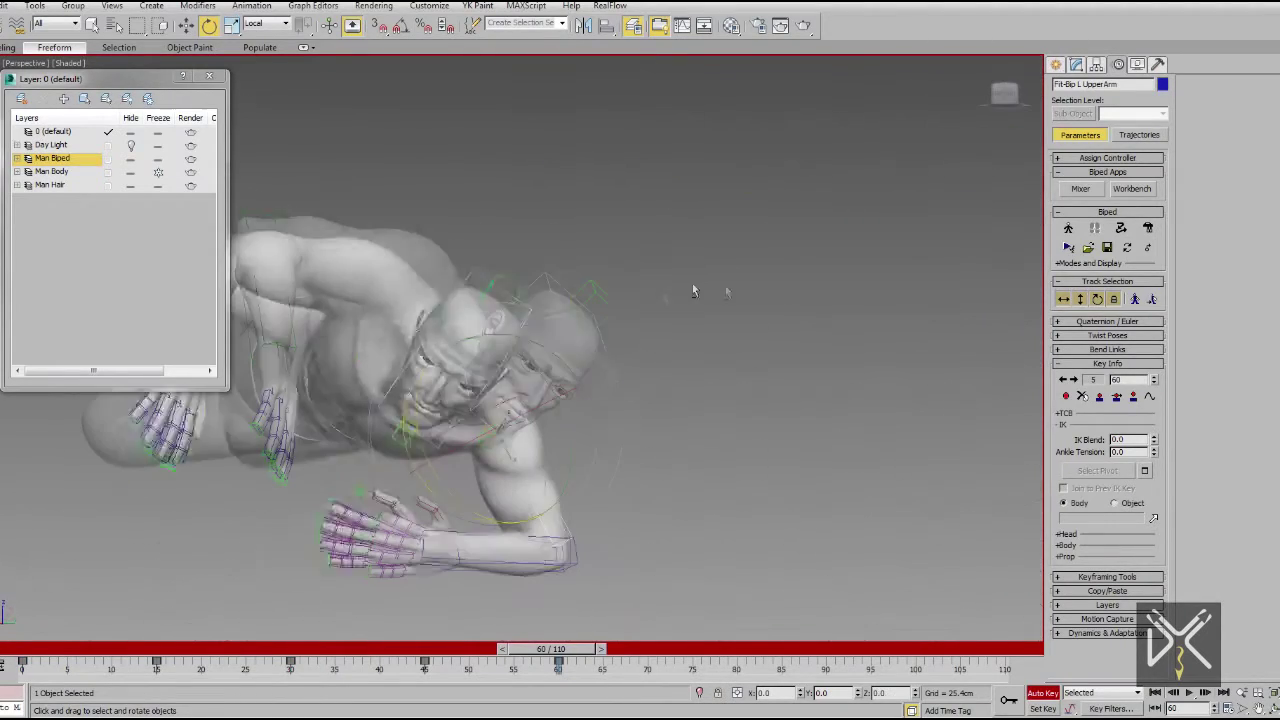
Bend the torso at frame 60 by rotating the spine links together, and adjust the left upper arm
{"action": "left_click", "coordinate": [612, 377]}
{"action": "middle_click_drag", "start_coordinate": [567, 333], "coordinate": [448, 317], "text": "alt"}
{"action": "key", "text": "F3"}
{"action": "left_click", "coordinate": [551, 285]}
{"action": "left_click", "coordinate": [480, 291], "text": "ctrl"}
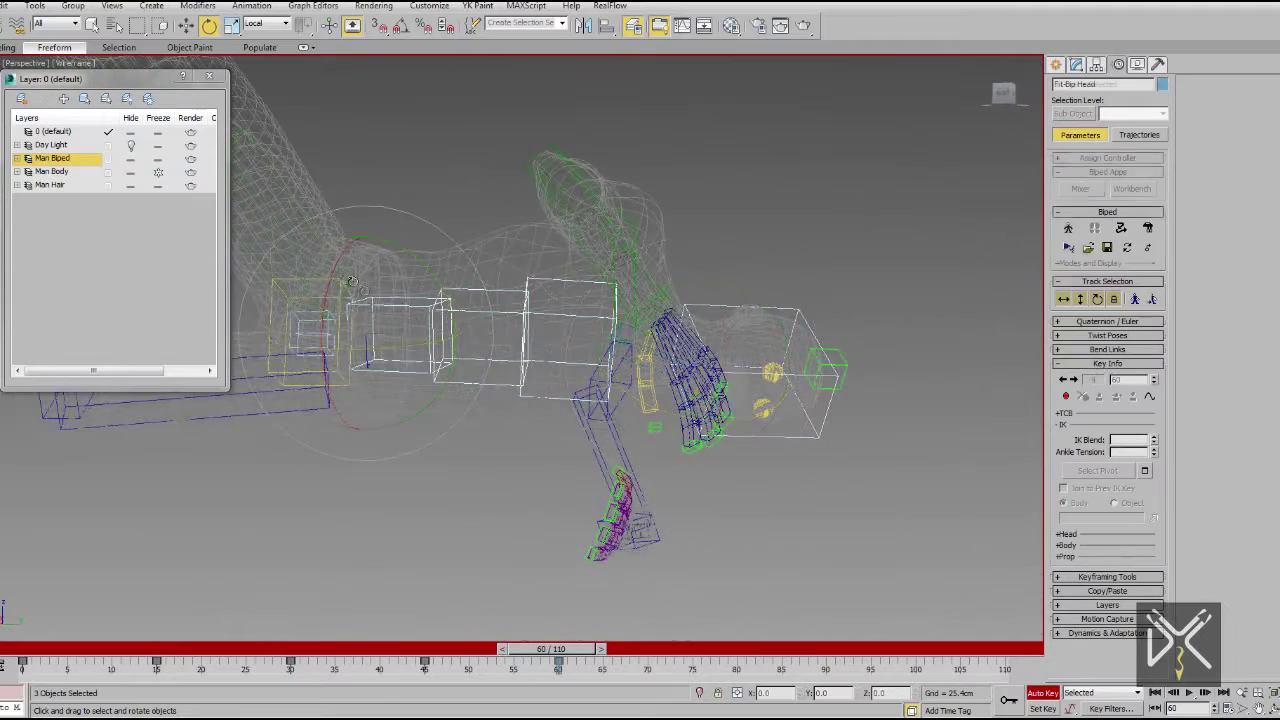
{"action": "left_click", "coordinate": [398, 297], "text": "ctrl"}
{"action": "key", "text": "F3"}
{"action": "mouse_move", "coordinate": [343, 288]}
{"action": "middle_mouse_down", "text": "alt"}
{"action": "mouse_move", "coordinate": [291, 371]}
{"action": "mouse_move", "coordinate": [318, 335]}
{"action": "middle_mouse_up", "text": "alt"}
{"action": "left_click", "coordinate": [635, 416]}
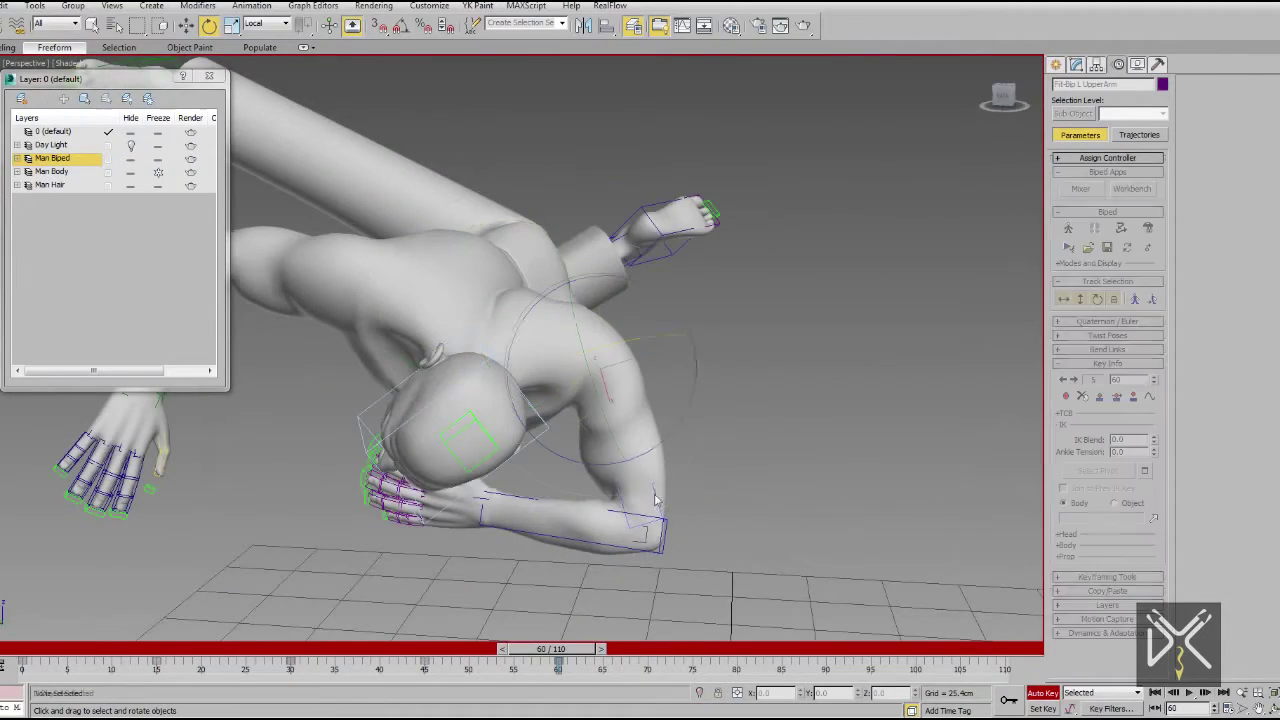
{"action": "left_click_drag", "start_coordinate": [635, 416], "coordinate": [650, 460]}
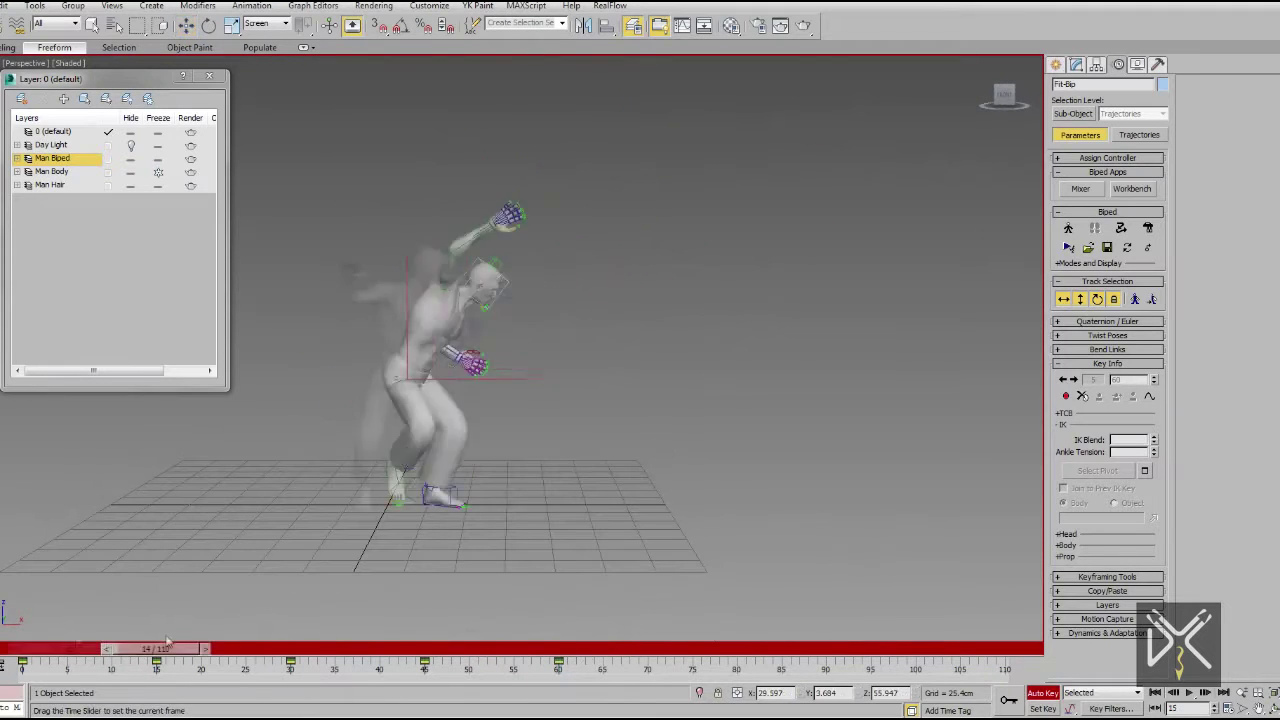
Display the center of mass trajectory and scrub between frames 0 and 60 to examine the jump's motion path
{"action": "left_click_drag", "start_coordinate": [168, 645], "coordinate": [492, 645]}
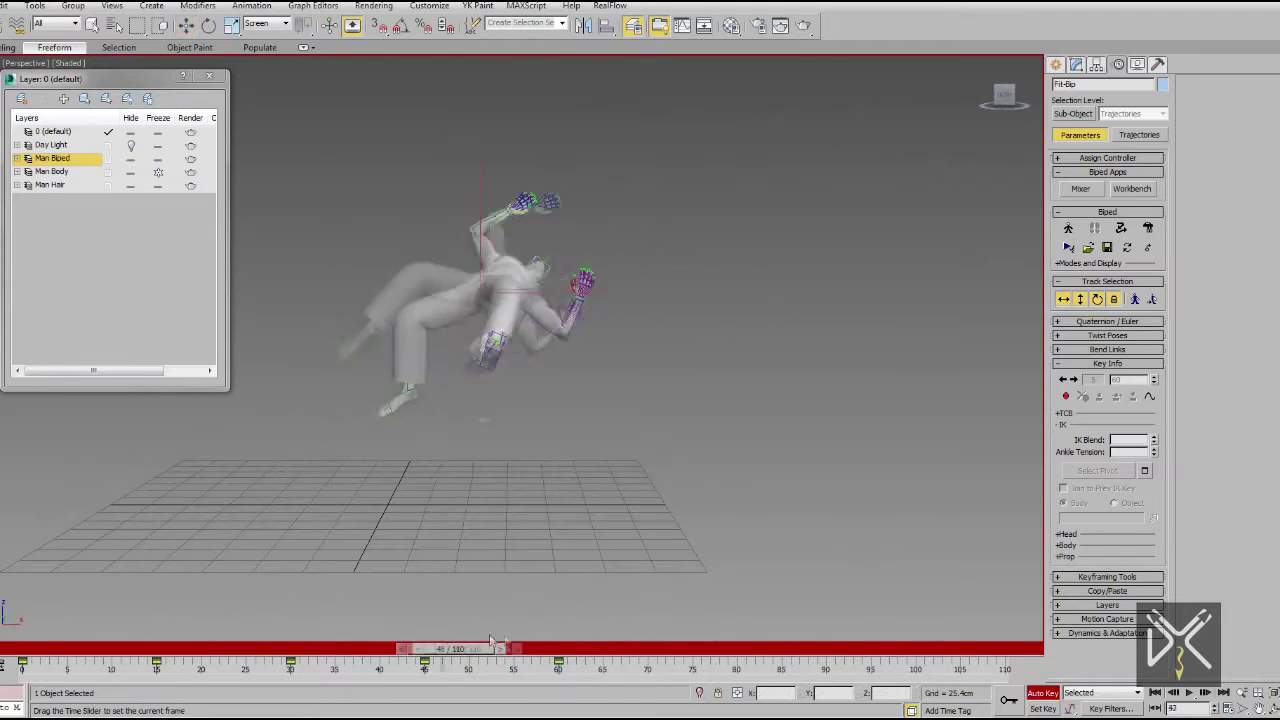
{"action": "left_click_drag", "start_coordinate": [397, 650], "coordinate": [328, 693]}
{"action": "left_click", "coordinate": [1150, 397]}
{"action": "middle_click_drag", "start_coordinate": [680, 330], "coordinate": [732, 360]}
{"action": "scroll", "coordinate": [732, 360], "scroll_direction": "up", "scroll_amount": 4}
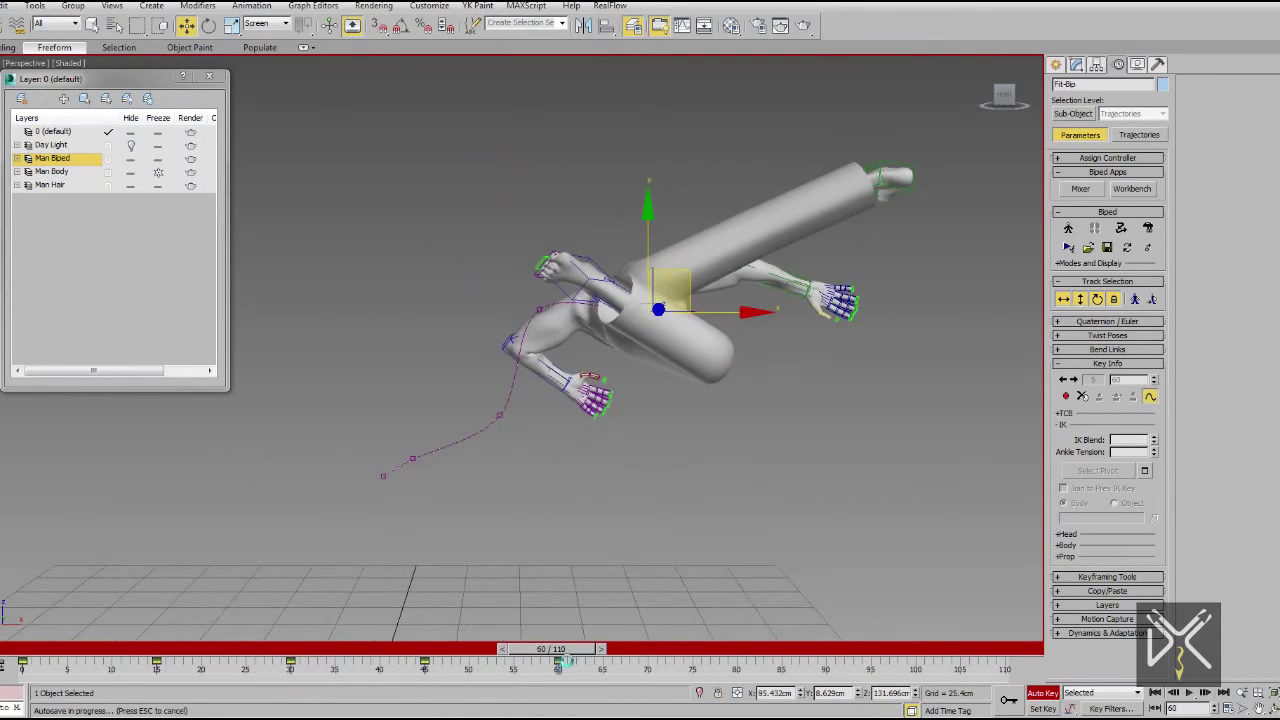
{"action": "left_click_drag", "start_coordinate": [553, 649], "coordinate": [578, 715]}
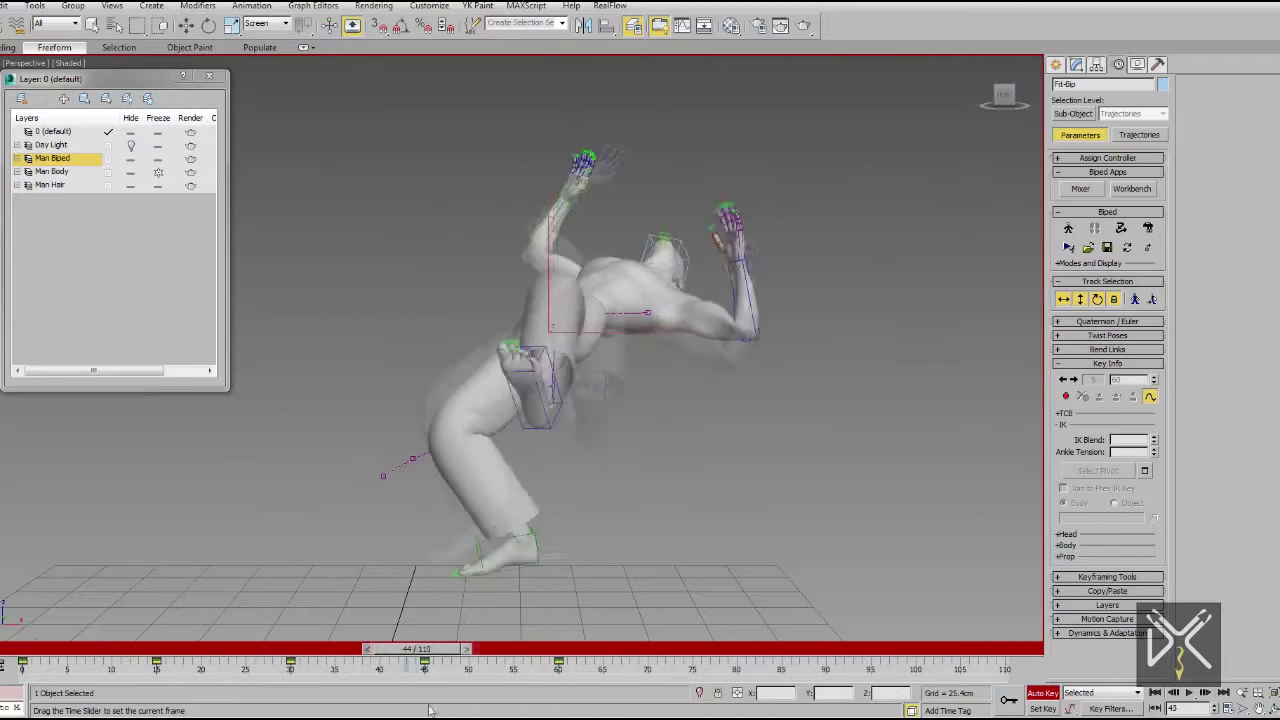
{"action": "key", "text": "w"}
{"action": "scroll", "coordinate": [594, 352], "scroll_direction": "down", "scroll_amount": 3}
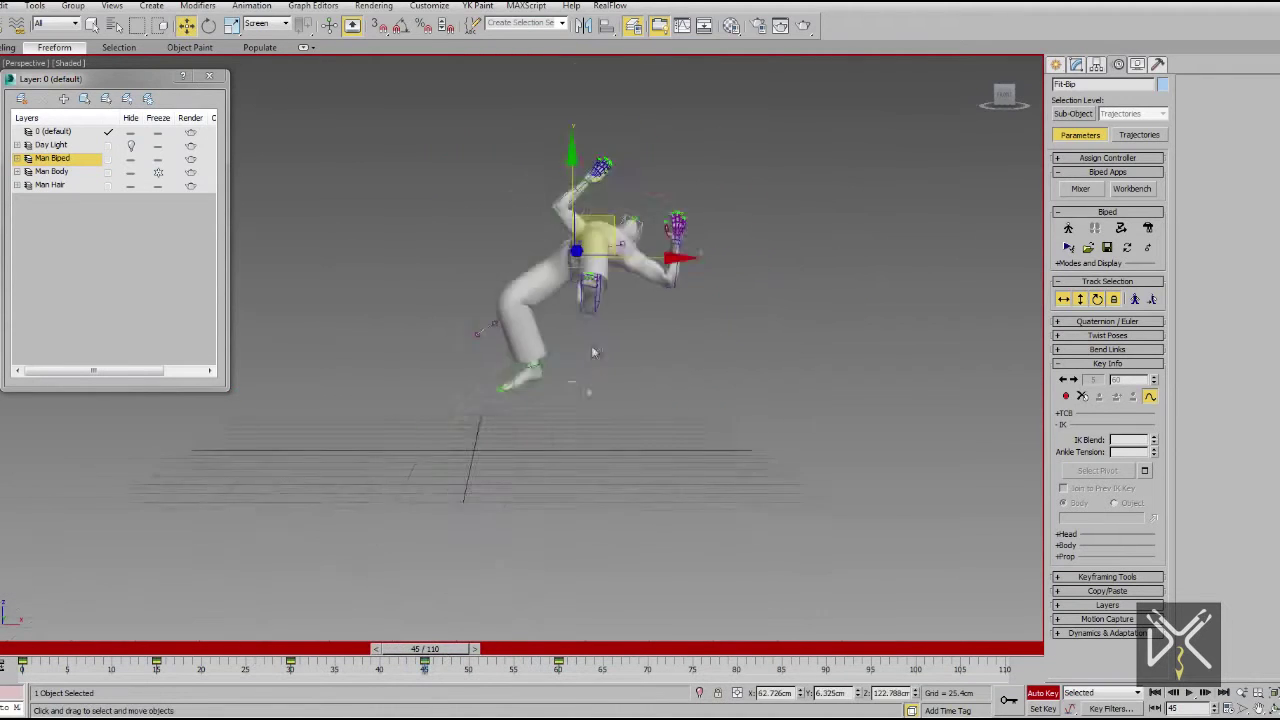
{"action": "left_click_drag", "start_coordinate": [425, 649], "coordinate": [507, 652]}
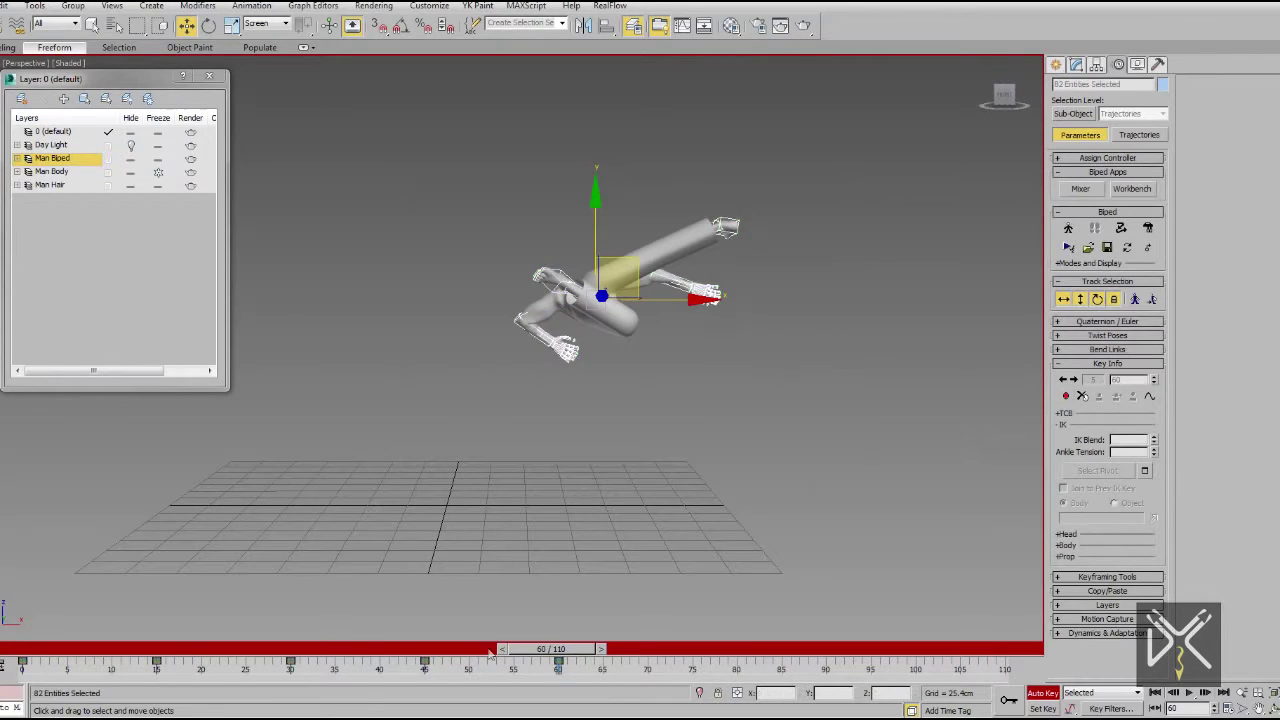
Switch to the reference footage in Vegas Pro and widen its video preview
{"action": "left_click", "coordinate": [279, 717]}
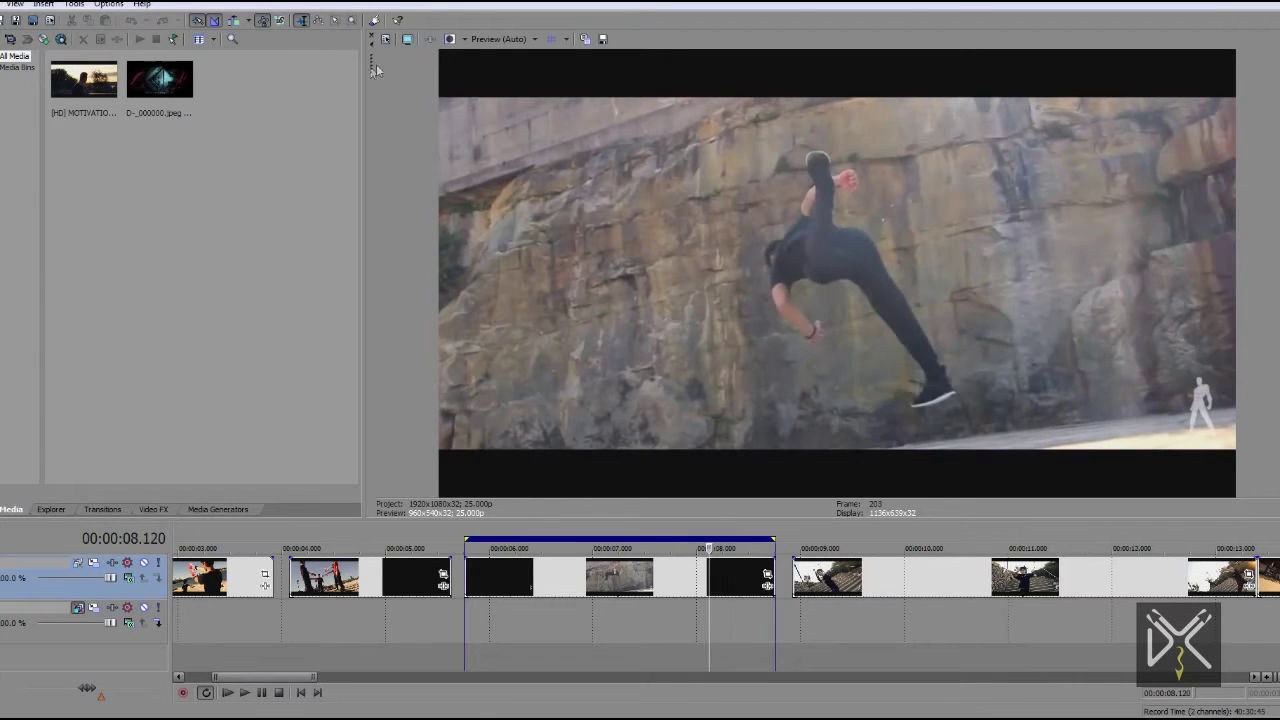
{"action": "left_click_drag", "start_coordinate": [373, 68], "coordinate": [2, 90]}
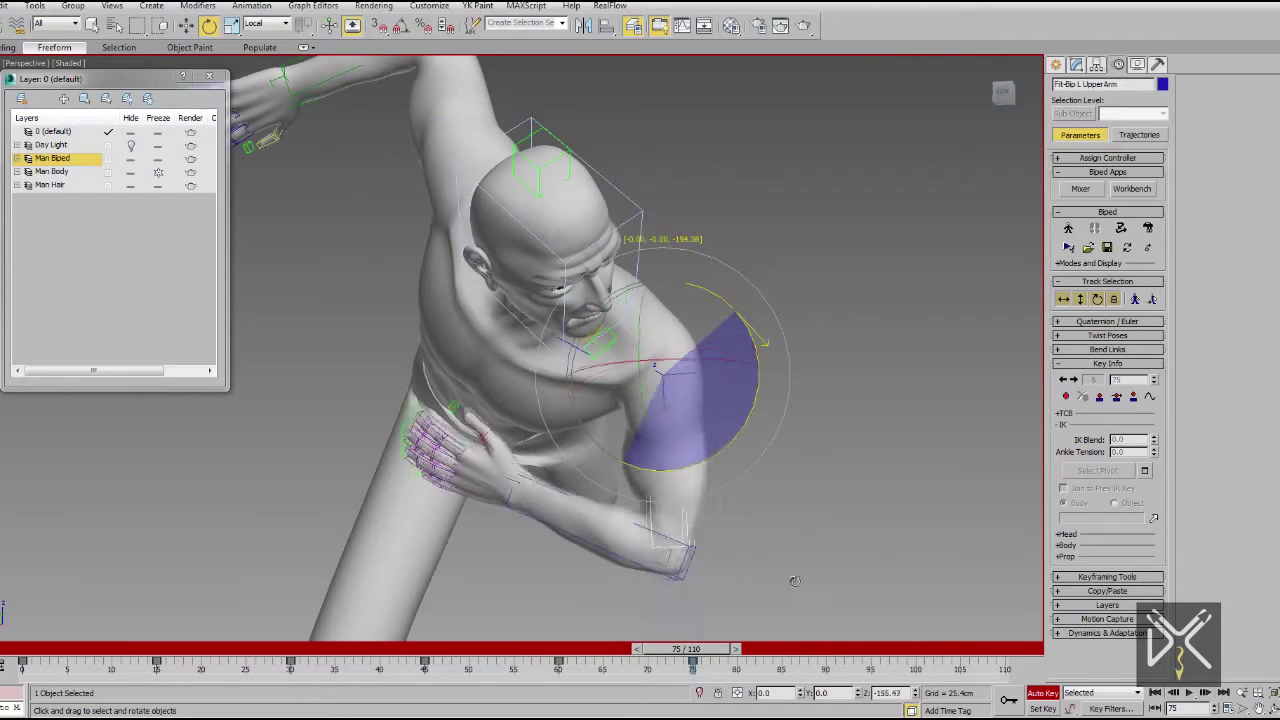
Refine the left arm's pose at frame 75 by rotating the upper arm, forearm and shoulder
{"action": "left_click_drag", "start_coordinate": [795, 581], "coordinate": [790, 583]}
{"action": "left_click", "coordinate": [674, 586]}
{"action": "left_click_drag", "start_coordinate": [728, 467], "coordinate": [730, 468]}
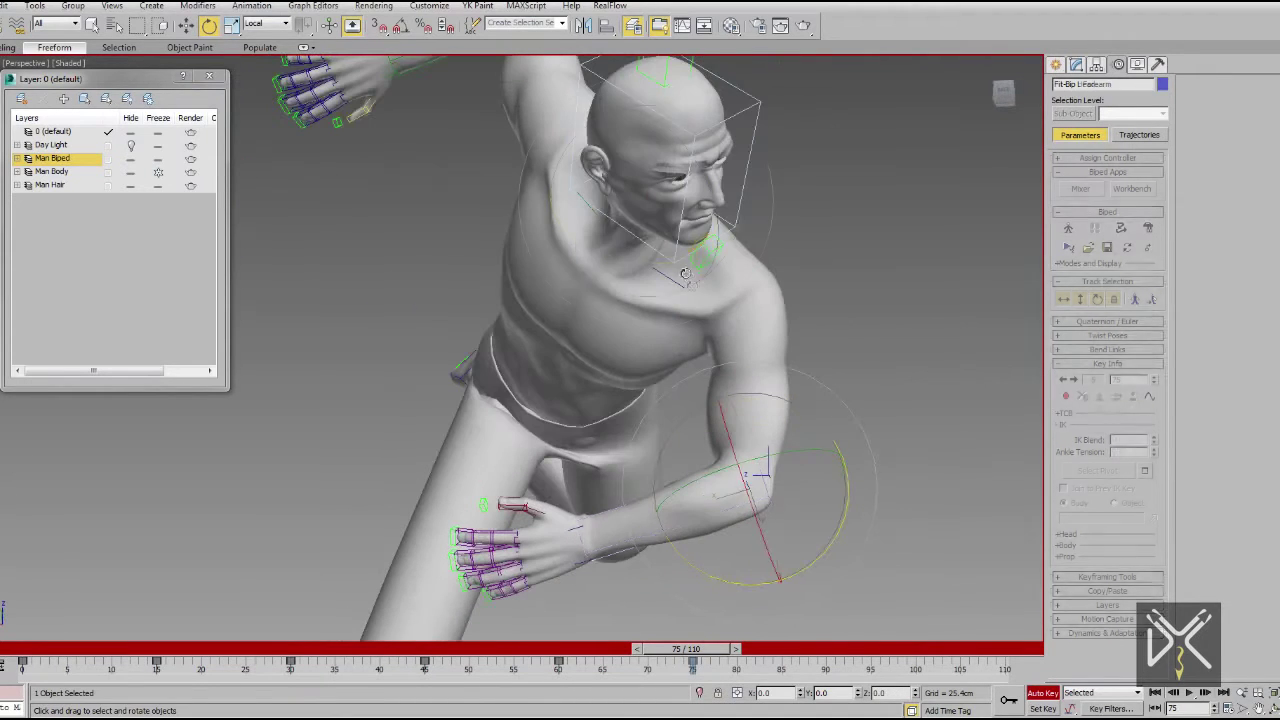
{"action": "left_click", "coordinate": [685, 273]}
{"action": "left_click_drag", "start_coordinate": [689, 299], "coordinate": [698, 364]}
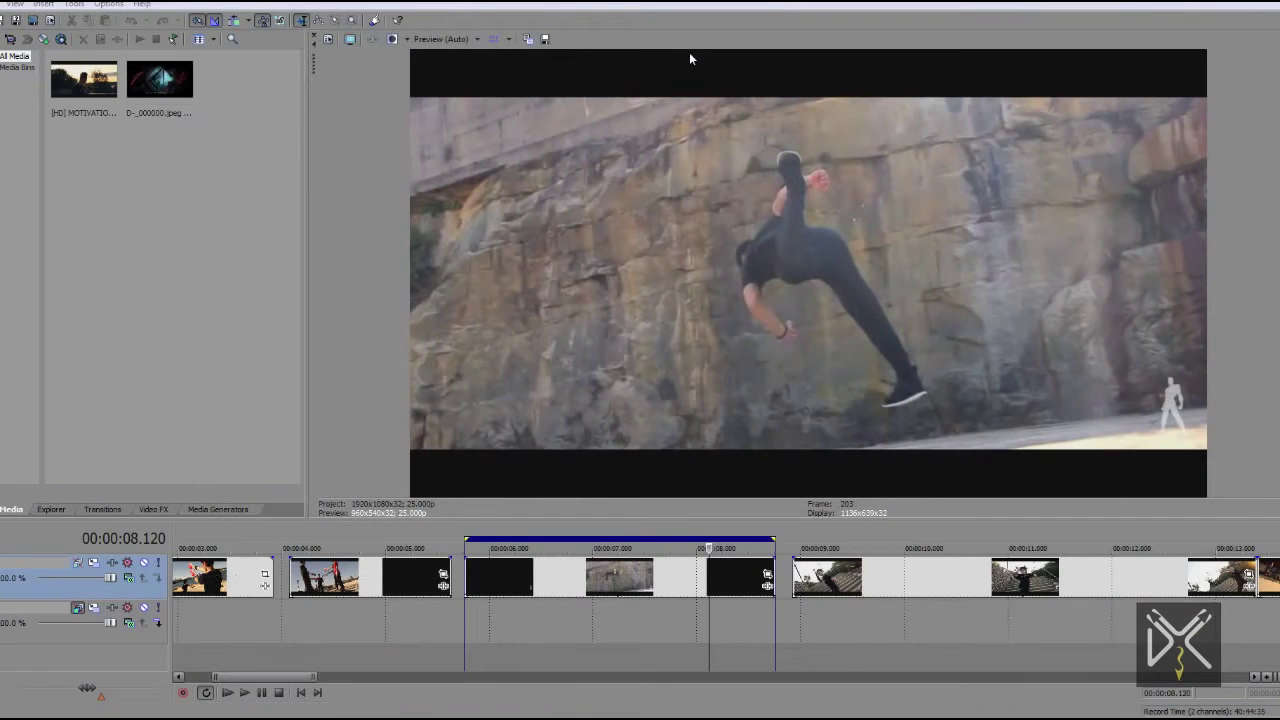
Advance the reference footage to frame 212 in Vegas Pro to study the landing pose
{"action": "left_click", "coordinate": [715, 560]}
{"action": "key", "text": "Right"}
{"action": "key", "text": "Right"}
{"action": "key", "text": "Right"}
{"action": "key", "text": "Right"}
{"action": "key", "text": "Left"}
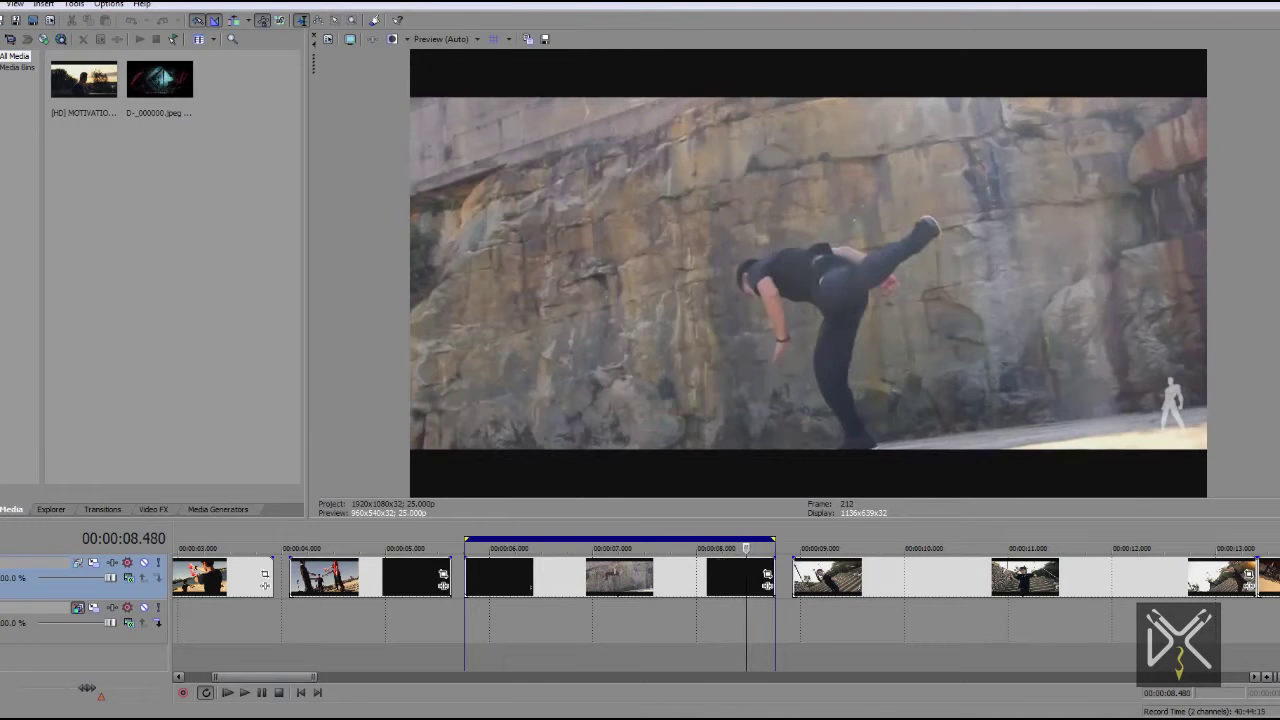
{"action": "left_click_drag", "start_coordinate": [316, 69], "coordinate": [400, 130]}
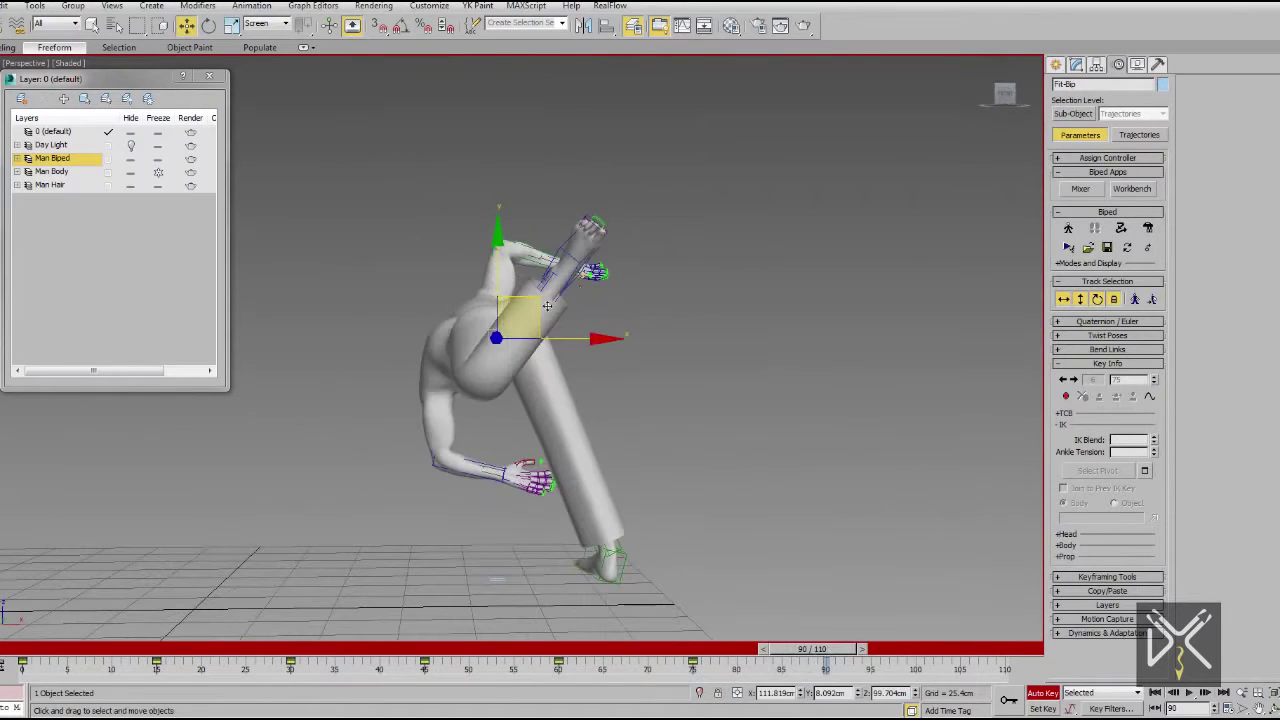
Adjust the right leg and foot at frame 90 so the biped stands on its right foot
{"action": "left_click", "coordinate": [208, 25]}
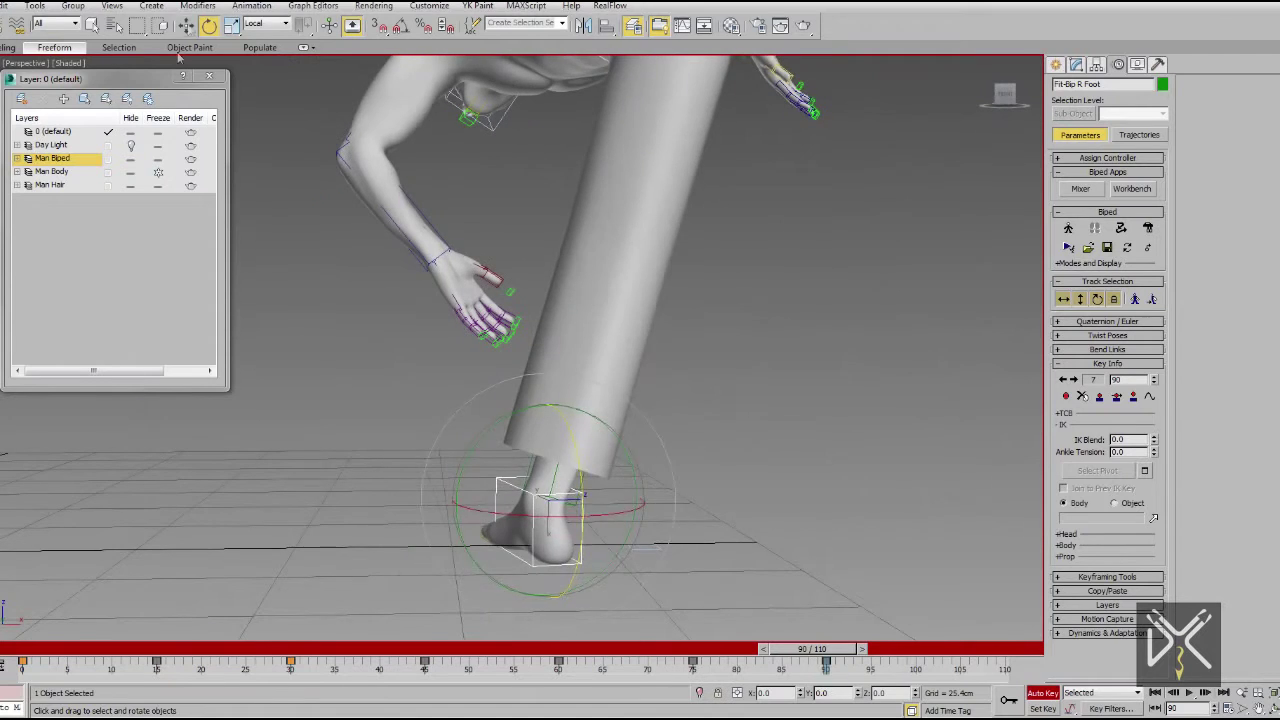
{"action": "left_click", "coordinate": [186, 24]}
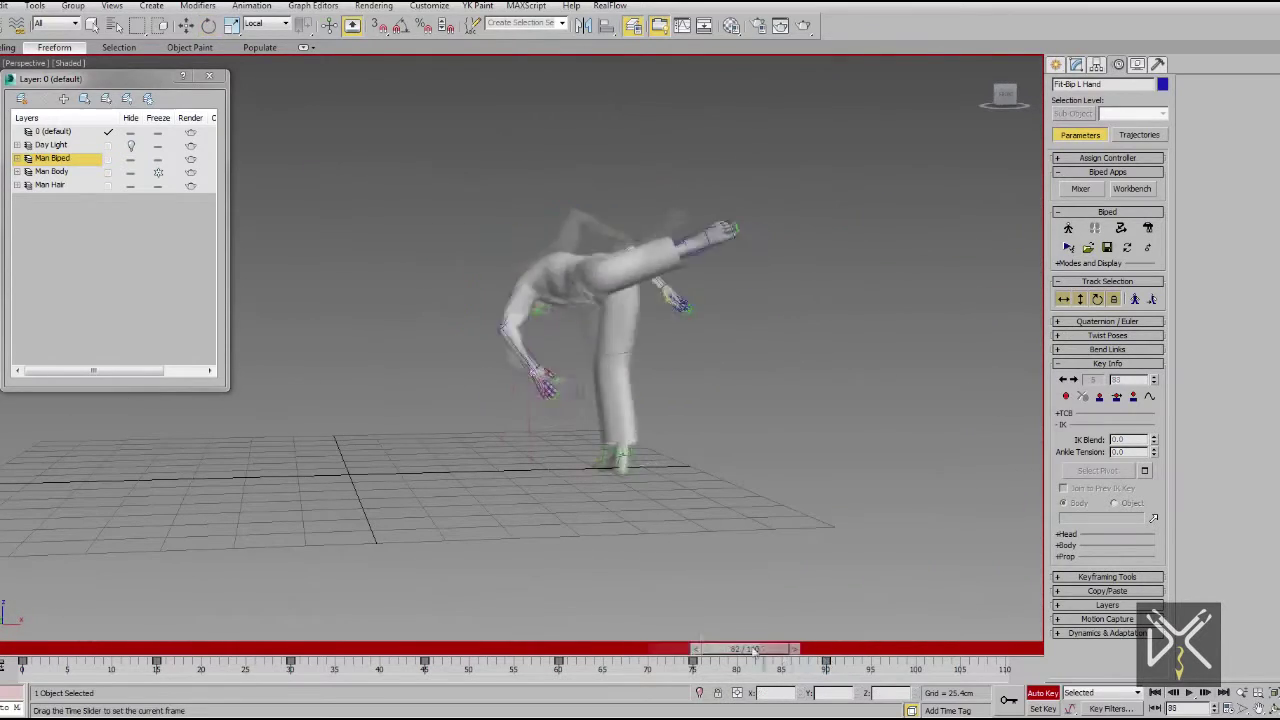
Scrub through the animation around frame 90 to check the landing, and select the center of mass
{"action": "left_click_drag", "start_coordinate": [755, 650], "coordinate": [532, 584]}
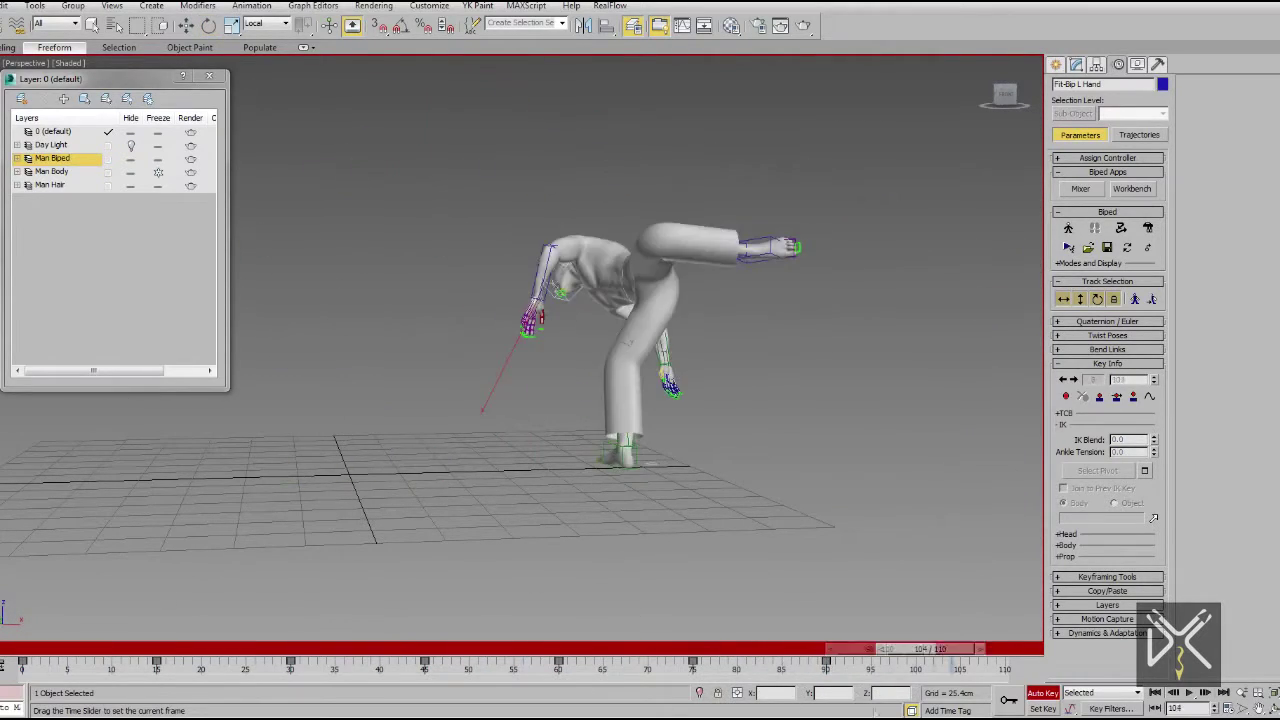
{"action": "left_click_drag", "start_coordinate": [645, 678], "coordinate": [602, 691]}
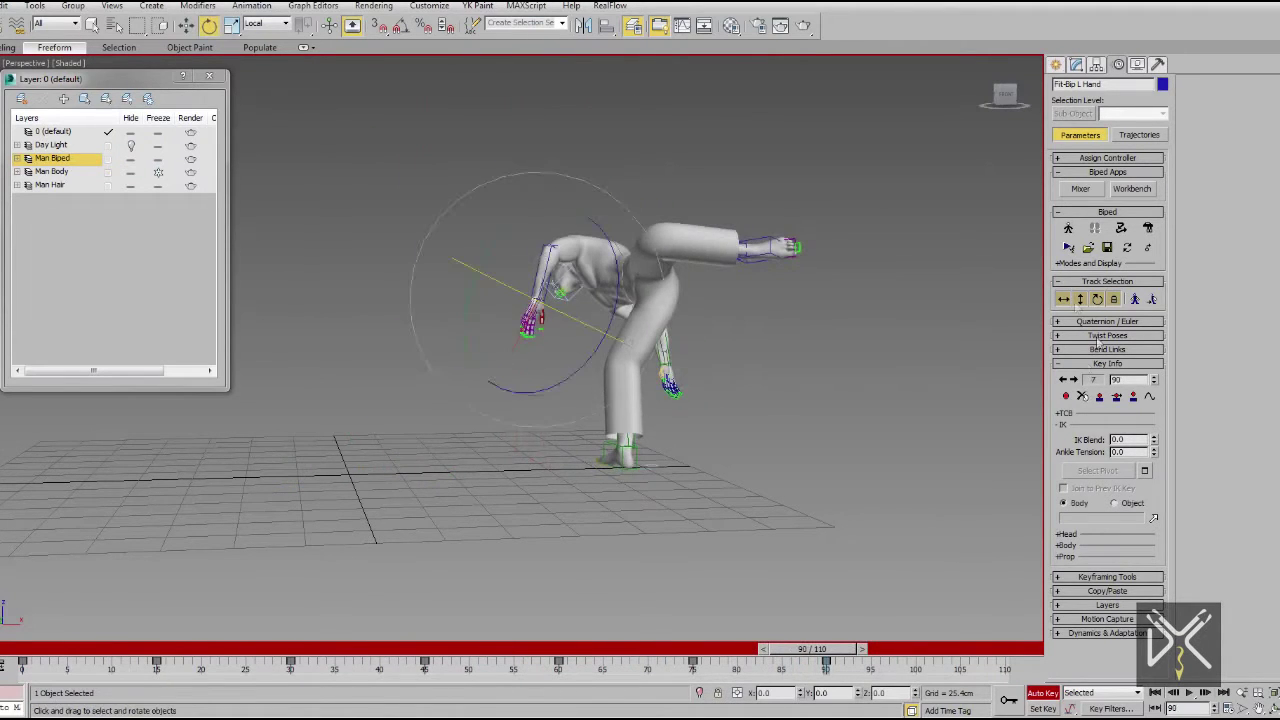
{"action": "left_click", "coordinate": [1097, 300]}
{"action": "middle_click_drag", "start_coordinate": [640, 352], "coordinate": [735, 359], "text": "alt"}
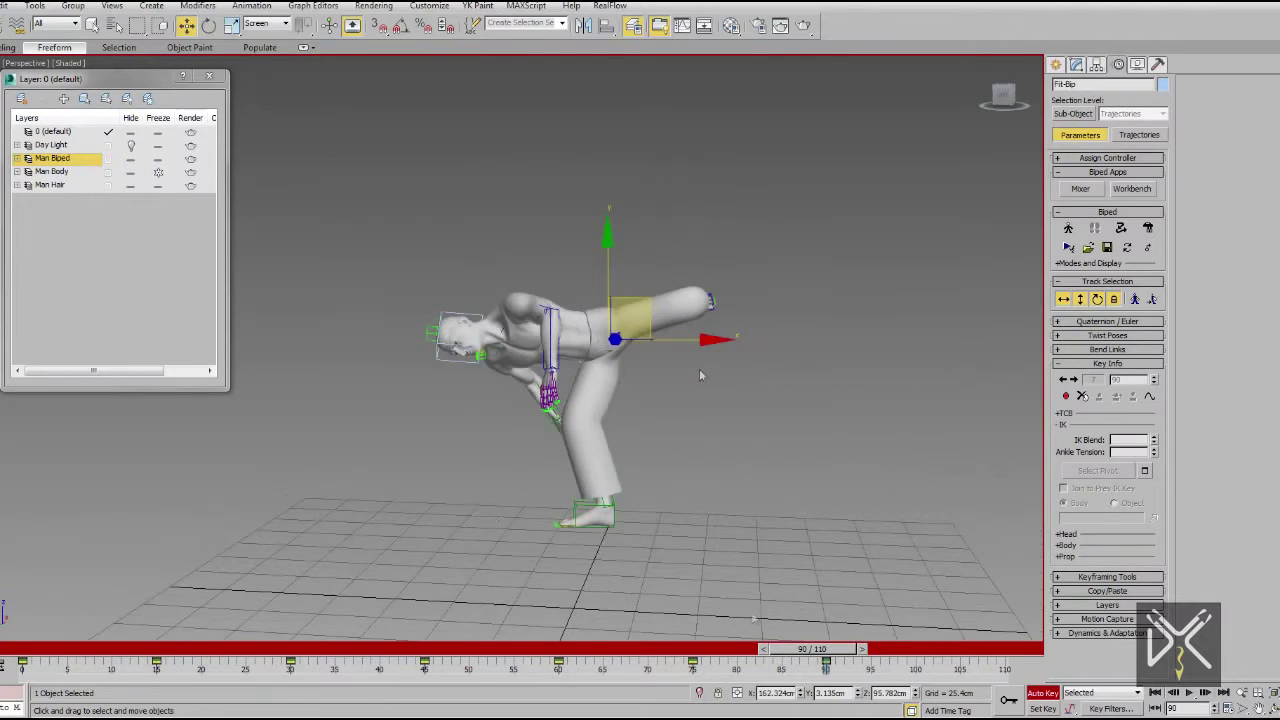
{"action": "left_click_drag", "start_coordinate": [812, 649], "coordinate": [724, 649]}
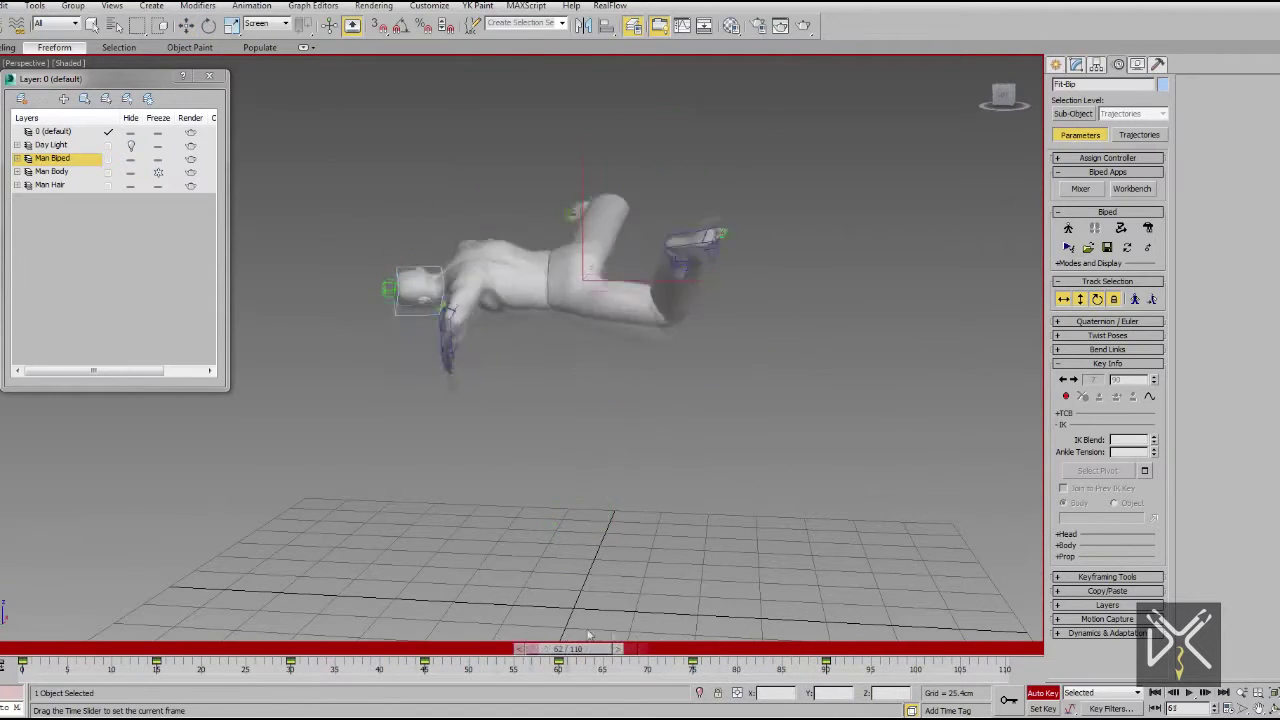
Go to frame 110 and rotate the biped's body upright into a standing pose
{"action": "left_click_drag", "start_coordinate": [588, 635], "coordinate": [1003, 660]}
{"action": "key", "text": "w"}
{"action": "middle_click_drag", "start_coordinate": [655, 371], "coordinate": [533, 371]}
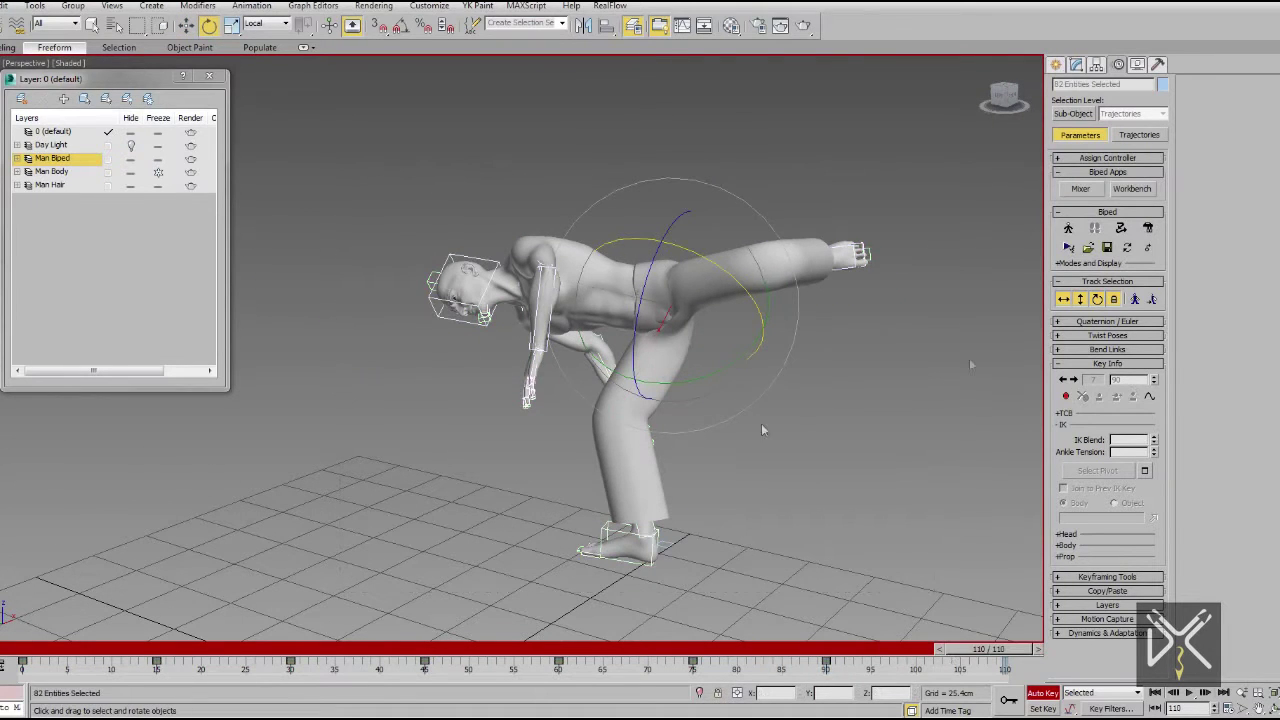
{"action": "left_click_drag", "start_coordinate": [679, 304], "coordinate": [787, 302]}
{"action": "left_click_drag", "start_coordinate": [707, 371], "coordinate": [760, 275]}
{"action": "middle_click_drag", "start_coordinate": [880, 485], "coordinate": [757, 463], "text": "alt"}
{"action": "middle_click_drag", "start_coordinate": [776, 537], "coordinate": [822, 416], "text": "alt"}
{"action": "key", "text": "w"}
{"action": "middle_click_drag", "start_coordinate": [805, 517], "coordinate": [718, 527], "text": "alt"}
{"action": "scroll", "coordinate": [690, 490], "scroll_direction": "up", "scroll_amount": 5}
{"action": "scroll", "coordinate": [718, 527], "scroll_direction": "down", "scroll_amount": 6}
Rotate the biped's feet at frame 110 and move the left foot closer to the right one
{"action": "left_click", "coordinate": [448, 482]}
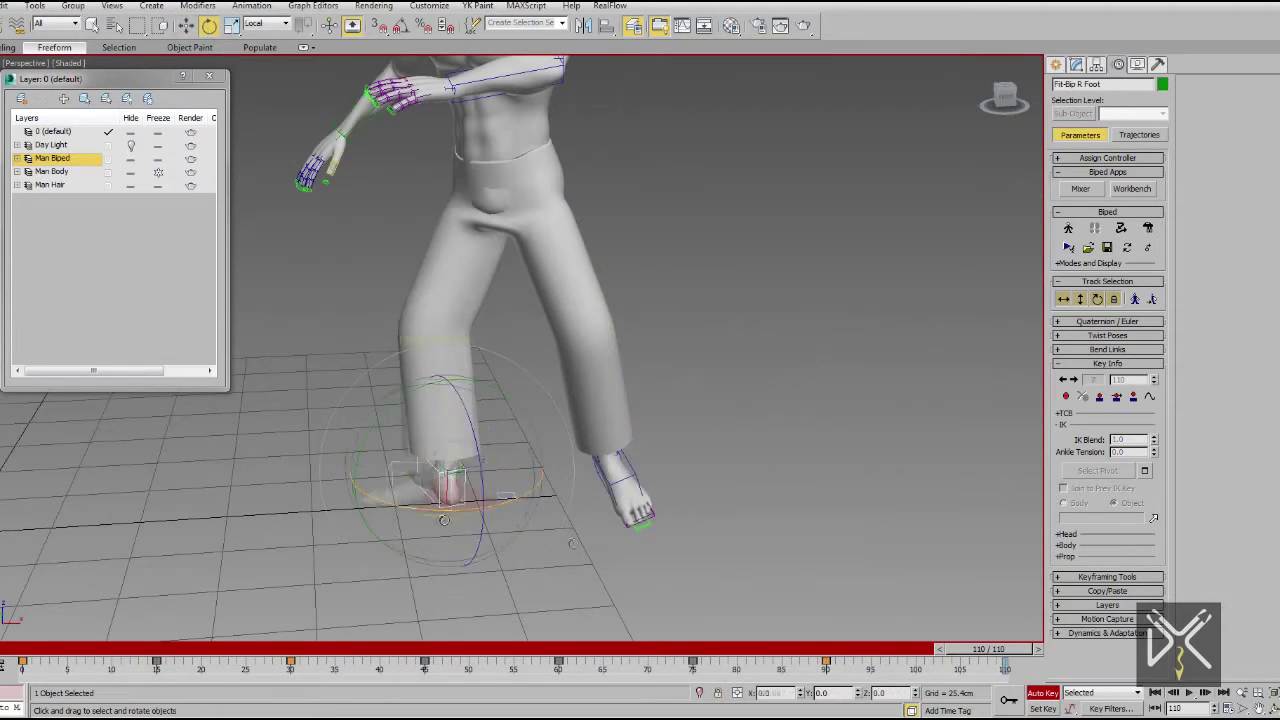
{"action": "middle_click_drag", "start_coordinate": [597, 547], "coordinate": [733, 532], "text": "alt"}
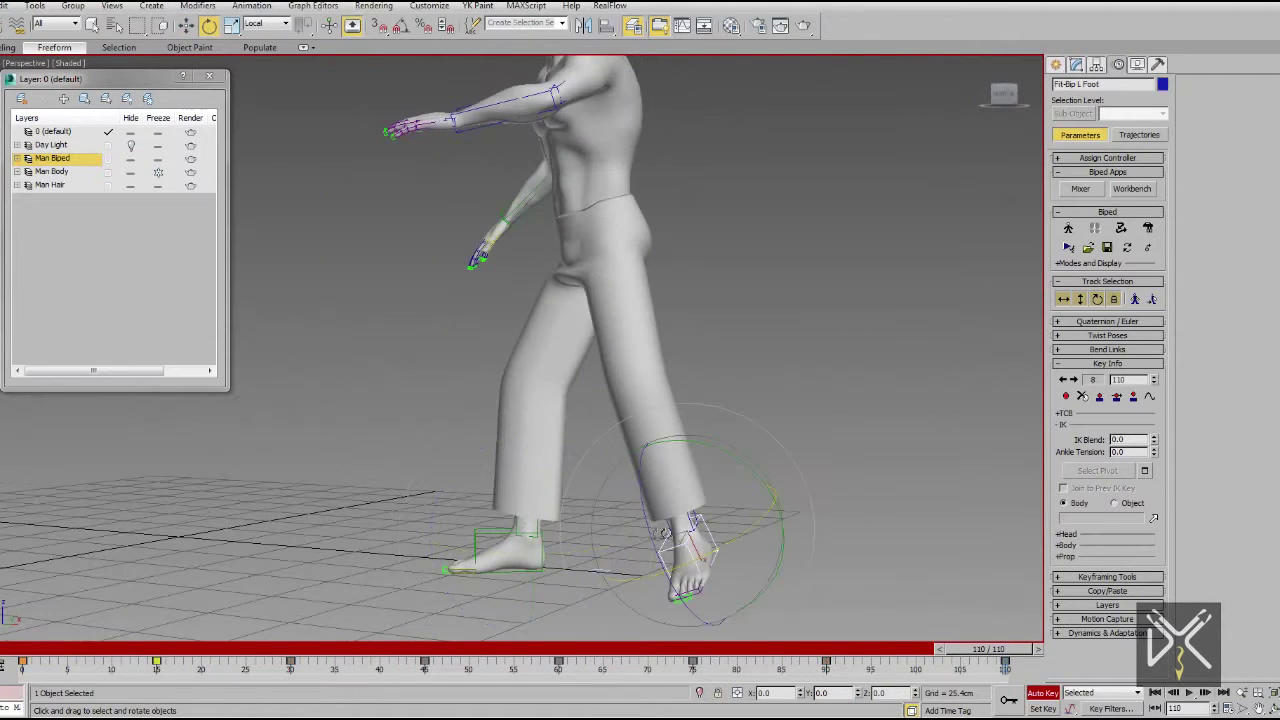
{"action": "left_click_drag", "start_coordinate": [753, 478], "coordinate": [774, 512]}
{"action": "middle_click_drag", "start_coordinate": [715, 560], "coordinate": [792, 547], "text": "alt"}
{"action": "left_click", "coordinate": [186, 26]}
{"action": "left_click_drag", "start_coordinate": [722, 498], "coordinate": [666, 520]}
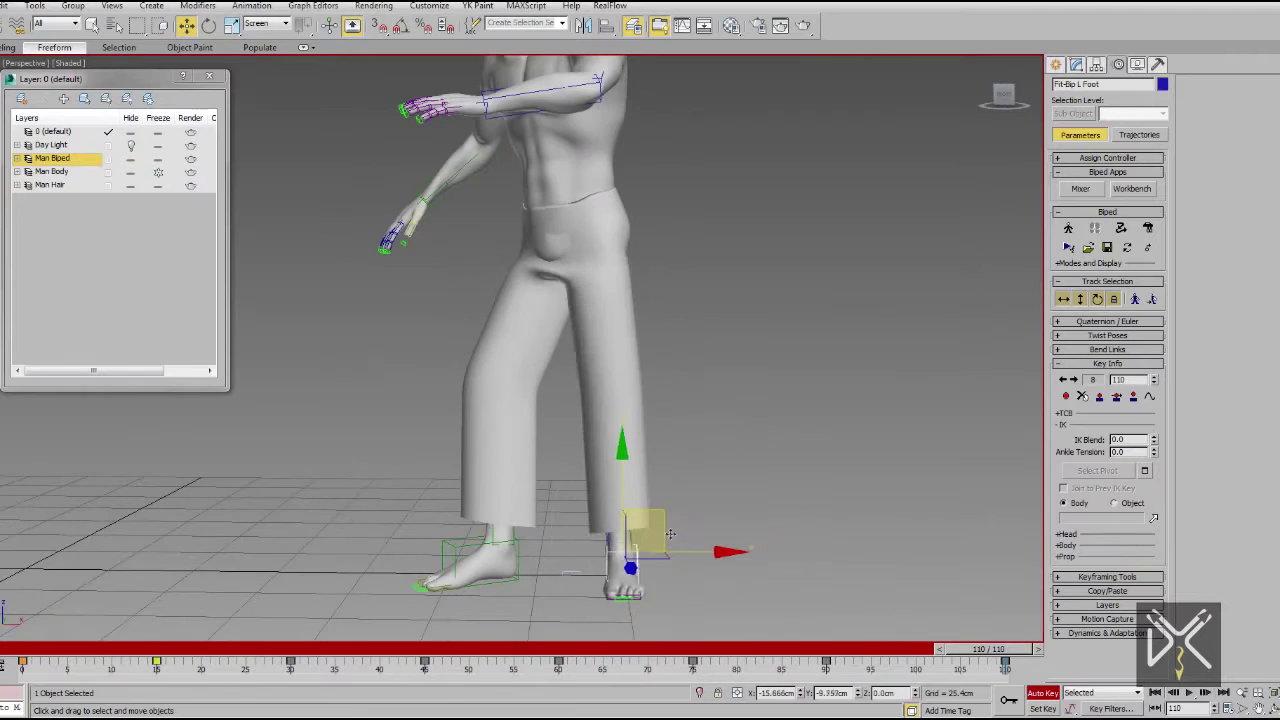
Position the left foot on the ground in the front view at frame 110 and set a planted key
{"action": "key", "text": "f"}
{"action": "key", "text": "z"}
{"action": "left_click_drag", "start_coordinate": [692, 376], "coordinate": [692, 394]}
{"action": "key", "text": "w"}
{"action": "left_click_drag", "start_coordinate": [711, 323], "coordinate": [717, 272]}
{"action": "middle_click_drag", "start_coordinate": [510, 360], "coordinate": [660, 400]}
{"action": "scroll", "coordinate": [717, 366], "scroll_direction": "down", "scroll_amount": 3}
{"action": "left_click", "coordinate": [1100, 397]}
{"action": "scroll", "coordinate": [660, 400], "scroll_direction": "down", "scroll_amount": 5}
Return to the perspective view and refine the rotation of the biped's body parts at frame 110
{"action": "middle_click_drag", "start_coordinate": [660, 190], "coordinate": [566, 376]}
{"action": "key", "text": "p"}
{"action": "key", "text": "F3"}
{"action": "left_click", "coordinate": [615, 354]}
{"action": "left_click", "coordinate": [208, 26]}
{"action": "left_click_drag", "start_coordinate": [553, 388], "coordinate": [640, 400]}
{"action": "key", "text": "F3"}
{"action": "mouse_move", "coordinate": [644, 420]}
{"action": "middle_mouse_down", "text": "alt"}
{"action": "mouse_move", "coordinate": [553, 380]}
{"action": "mouse_move", "coordinate": [609, 315]}
{"action": "middle_mouse_up", "text": "alt"}
{"action": "key", "text": "F3"}
{"action": "left_click_drag", "start_coordinate": [651, 252], "coordinate": [660, 268]}
{"action": "middle_click_drag", "start_coordinate": [660, 268], "coordinate": [775, 318], "text": "alt"}
Rotate the left calf at frame 110 to turn the knee outward
{"action": "left_click", "coordinate": [595, 508]}
{"action": "middle_click_drag", "start_coordinate": [595, 508], "coordinate": [640, 565], "text": "alt"}
{"action": "left_click", "coordinate": [622, 440]}
{"action": "left_click_drag", "start_coordinate": [605, 442], "coordinate": [630, 455]}
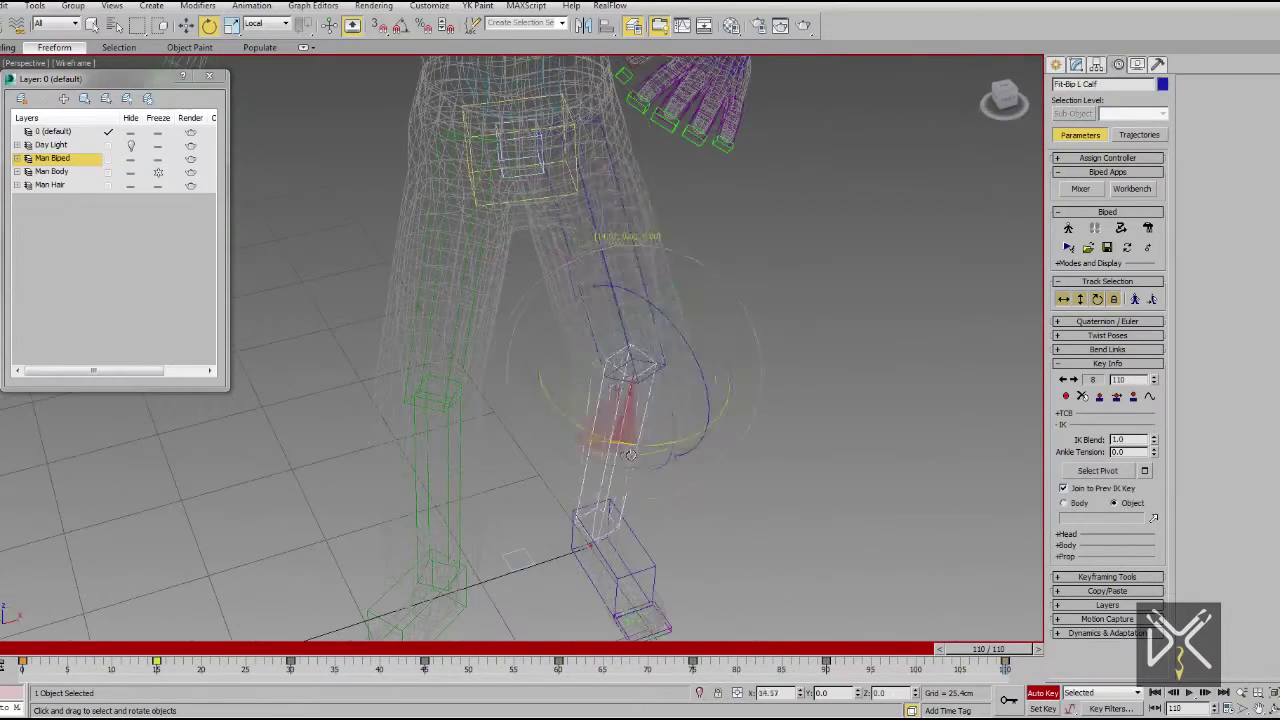
{"action": "left_click", "coordinate": [482, 438]}
{"action": "mouse_move", "coordinate": [452, 434]}
{"action": "middle_mouse_down", "text": "alt"}
{"action": "mouse_move", "coordinate": [561, 344]}
{"action": "mouse_move", "coordinate": [577, 414]}
{"action": "mouse_move", "coordinate": [645, 453]}
{"action": "middle_mouse_up", "text": "alt"}
Switch the viewport to shaded display and rotate the biped's head at frame 110
{"action": "key", "text": "F3"}
{"action": "mouse_move", "coordinate": [645, 453]}
{"action": "middle_mouse_down"}
{"action": "mouse_move", "coordinate": [661, 443]}
{"action": "mouse_move", "coordinate": [640, 490]}
{"action": "middle_mouse_up"}
{"action": "middle_click_drag", "start_coordinate": [640, 490], "coordinate": [500, 490], "text": "alt"}
{"action": "left_click", "coordinate": [491, 281]}
{"action": "middle_click_drag", "start_coordinate": [491, 281], "coordinate": [560, 267], "text": "alt"}
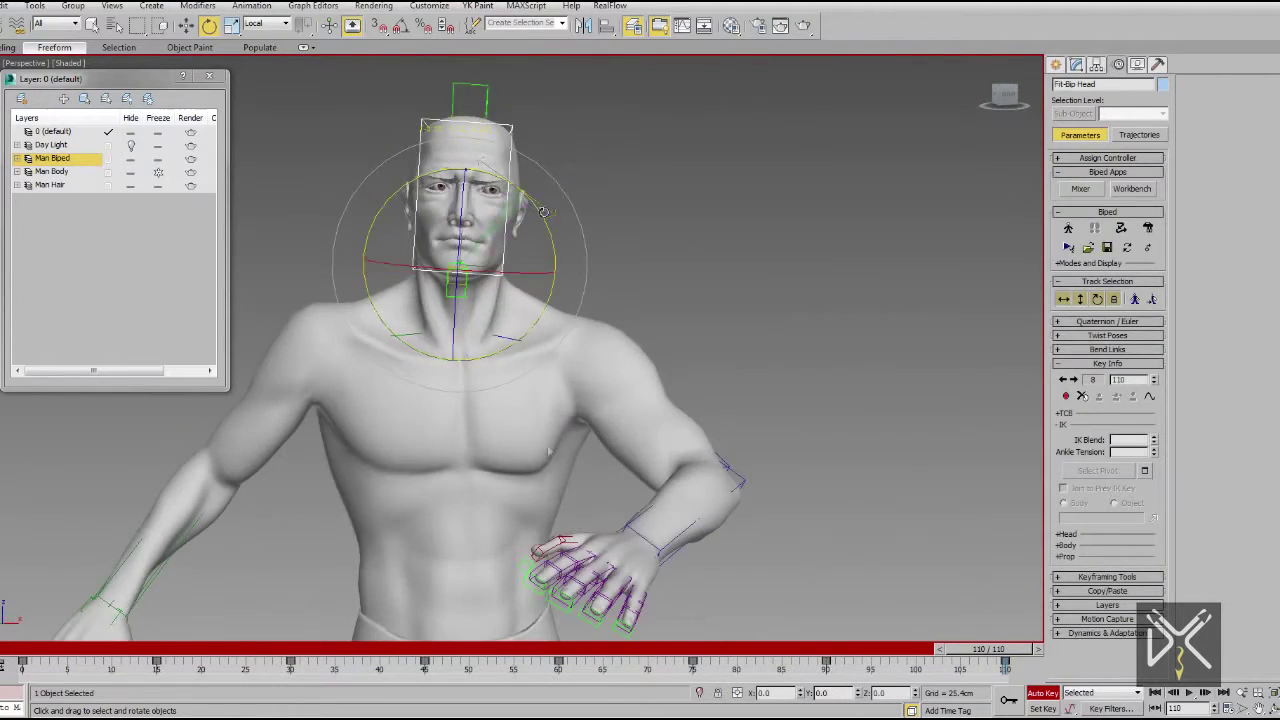
{"action": "left_click_drag", "start_coordinate": [543, 212], "coordinate": [549, 220]}
{"action": "middle_click_drag", "start_coordinate": [549, 220], "coordinate": [505, 235], "text": "alt"}
Rotate the left arm at frame 110 so it hangs down and away from the torso
{"action": "left_click", "coordinate": [640, 240]}
{"action": "key", "text": "F3"}
{"action": "left_click", "coordinate": [608, 291]}
{"action": "key", "text": "F3"}
{"action": "left_click_drag", "start_coordinate": [603, 323], "coordinate": [745, 412]}
{"action": "left_click_drag", "start_coordinate": [670, 379], "coordinate": [740, 365]}
{"action": "middle_click_drag", "start_coordinate": [620, 420], "coordinate": [690, 410], "text": "alt"}
{"action": "left_click_drag", "start_coordinate": [735, 270], "coordinate": [760, 340]}
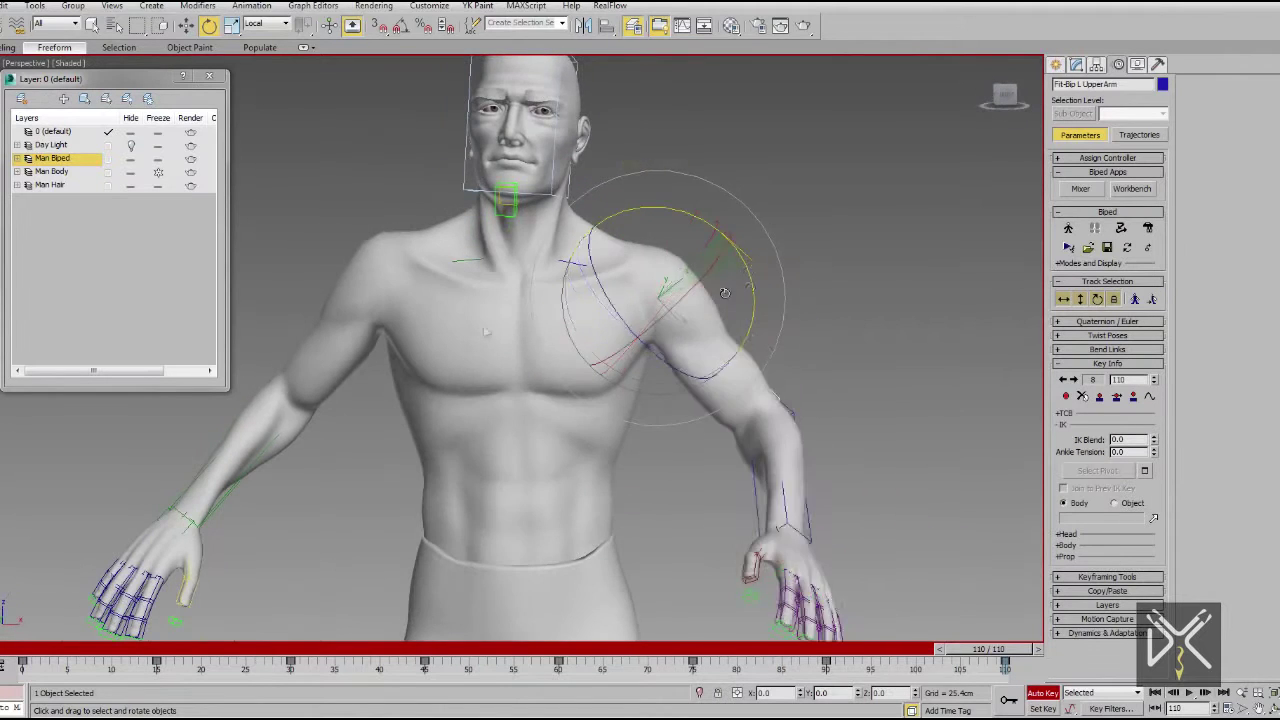
Refine the left upper arm's rotation at frame 110 and adjust the left hand
{"action": "middle_click_drag", "start_coordinate": [560, 400], "coordinate": [530, 390], "text": "alt"}
{"action": "left_click_drag", "start_coordinate": [690, 325], "coordinate": [730, 310]}
{"action": "middle_click_drag", "start_coordinate": [451, 377], "coordinate": [543, 347]}
{"action": "left_click", "coordinate": [297, 505]}
{"action": "left_click_drag", "start_coordinate": [283, 401], "coordinate": [283, 401]}
{"action": "middle_click_drag", "start_coordinate": [700, 455], "coordinate": [620, 485], "text": "alt"}
Scrub the motion up to frame 110 and select the entire biped with the Move tool
{"action": "scroll", "coordinate": [811, 427], "scroll_direction": "down", "scroll_amount": 5}
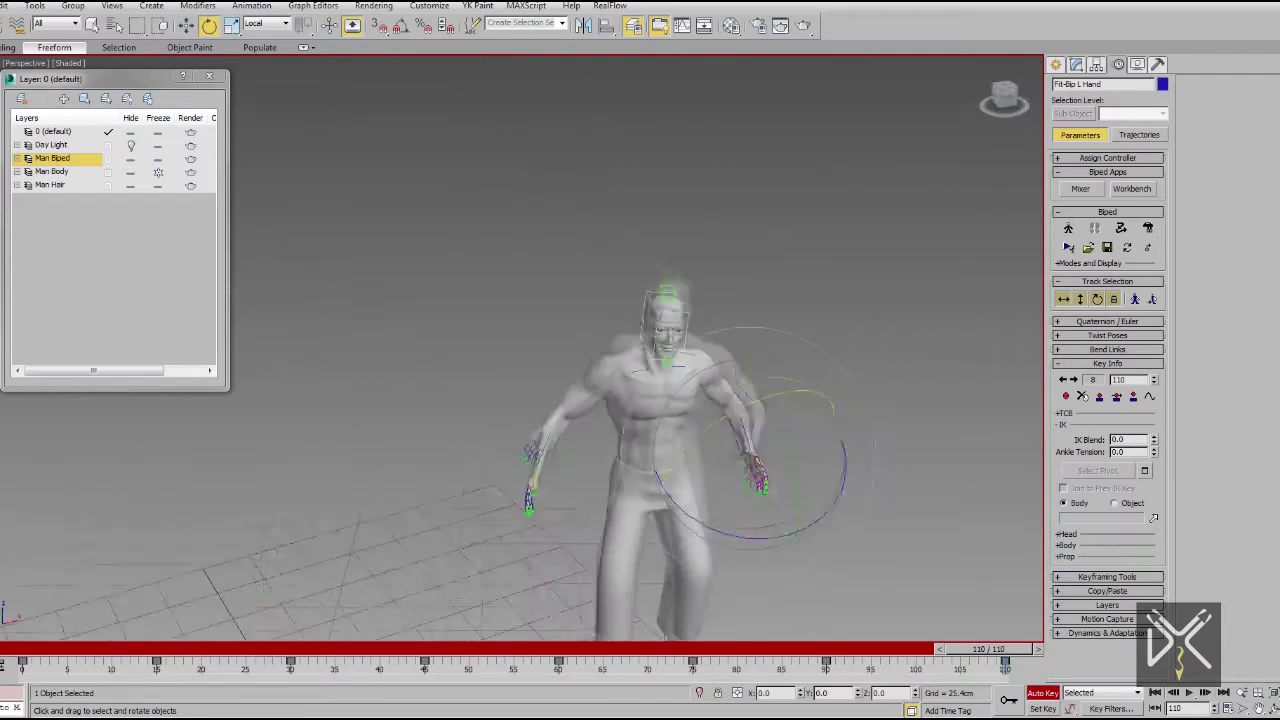
{"action": "left_click_drag", "start_coordinate": [988, 649], "coordinate": [1043, 676]}
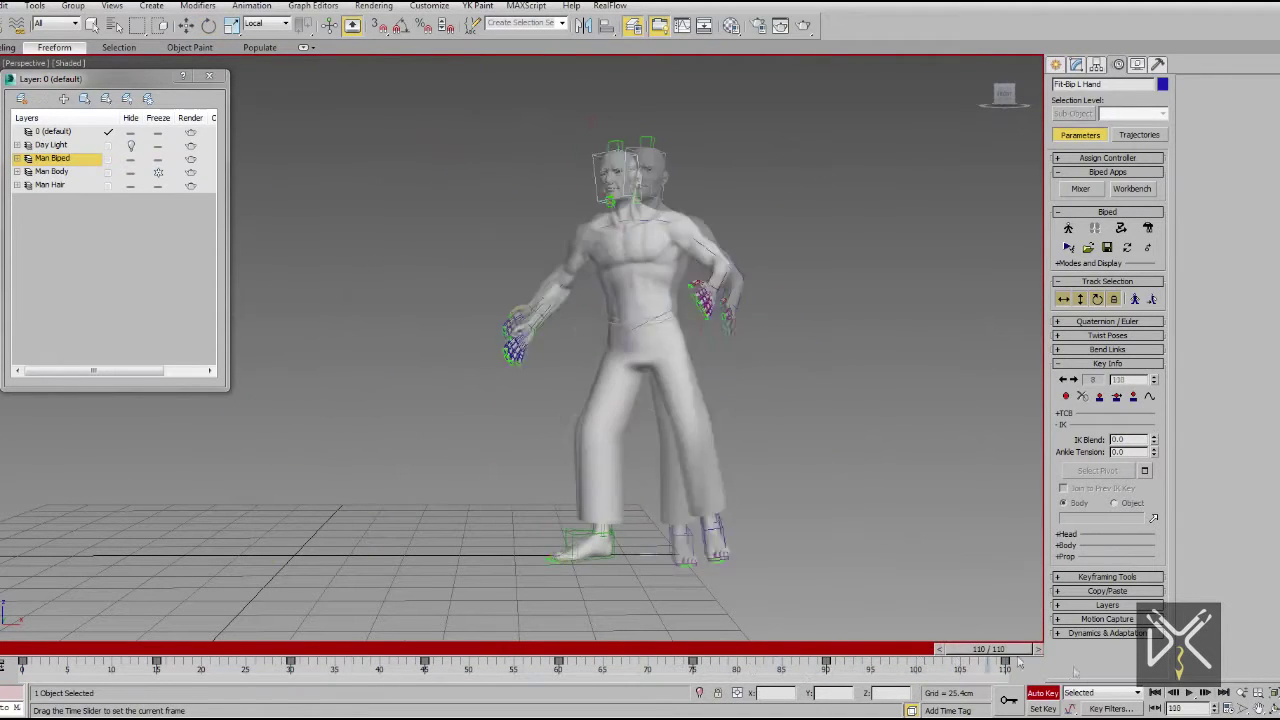
{"action": "key", "text": "e"}
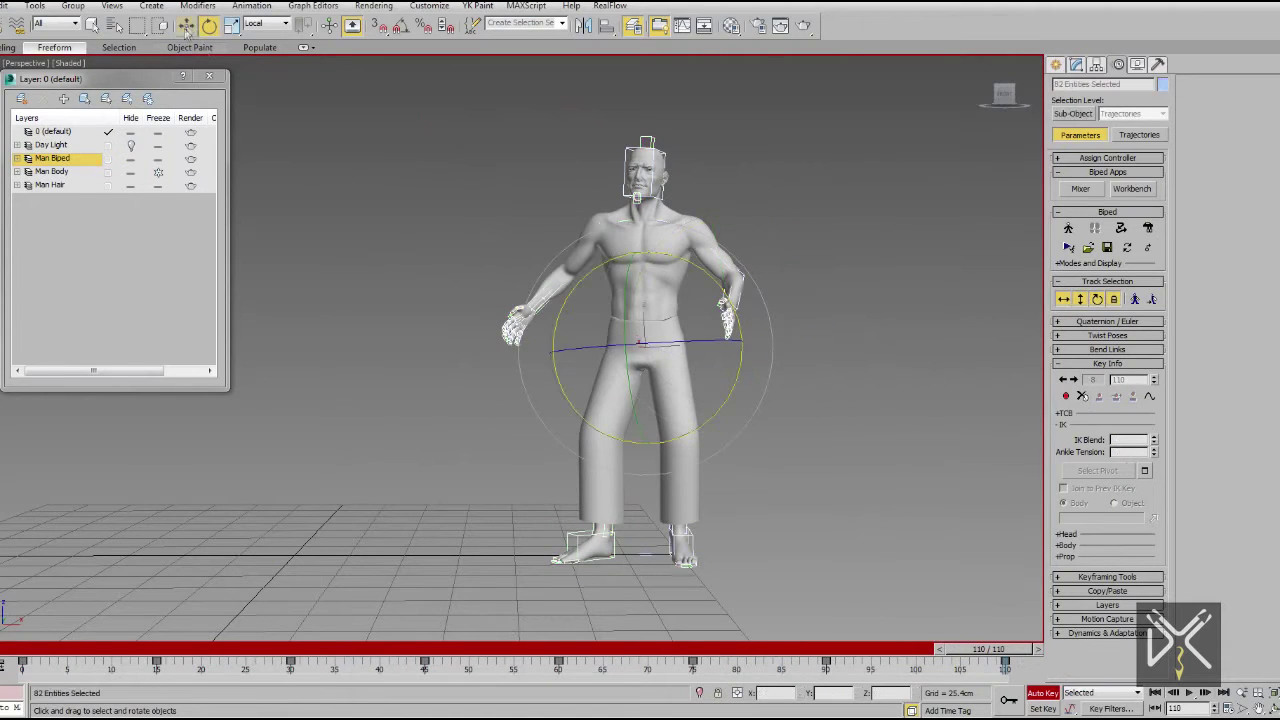
{"action": "left_click", "coordinate": [186, 25]}
{"action": "left_click", "coordinate": [742, 455]}
Play the animation from frame 0 to check its timing and close the layer manager
{"action": "left_click_drag", "start_coordinate": [361, 667], "coordinate": [37, 659]}
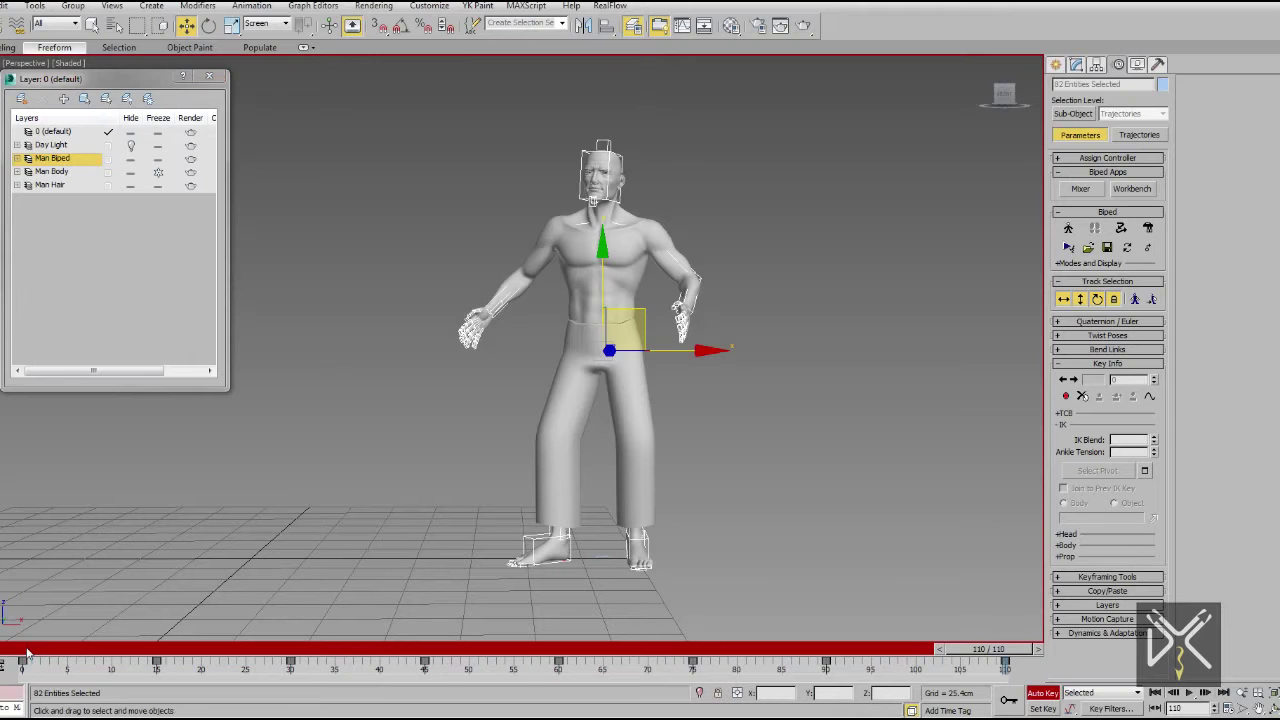
{"action": "left_click_drag", "start_coordinate": [134, 652], "coordinate": [30, 652]}
{"action": "left_click", "coordinate": [1189, 693]}
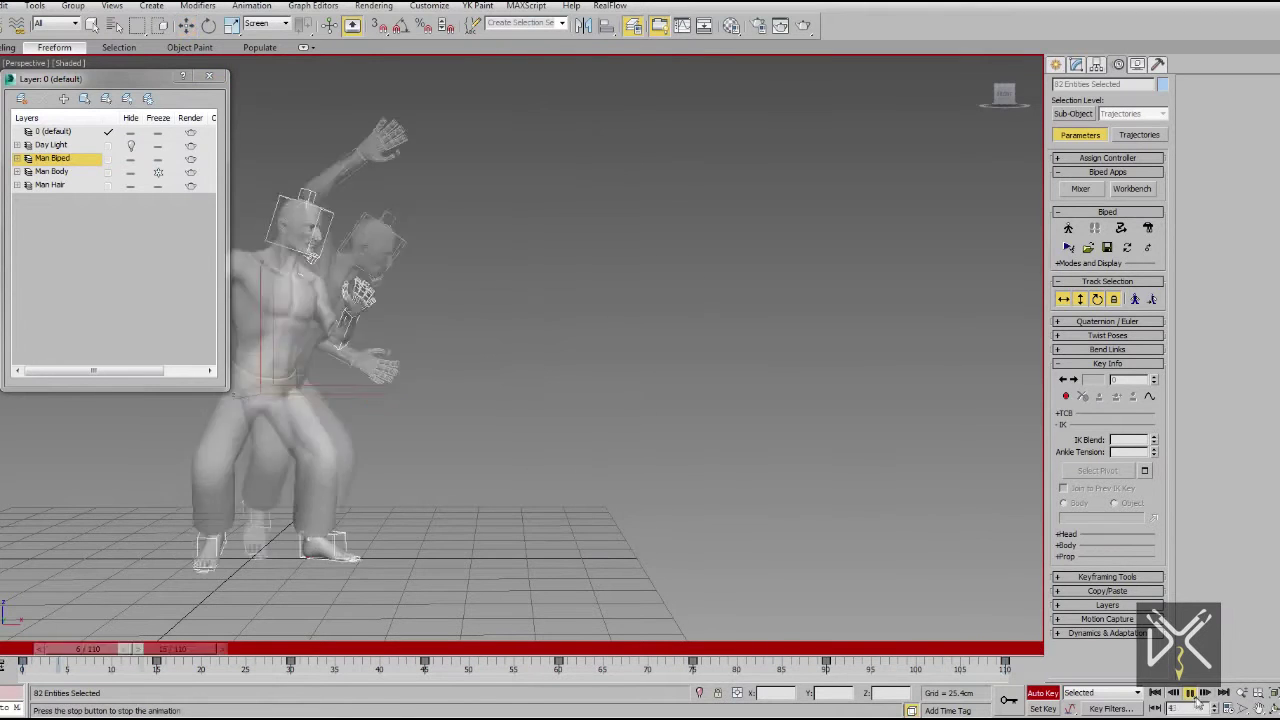
{"action": "left_click", "coordinate": [1189, 693]}
{"action": "left_click", "coordinate": [209, 77]}
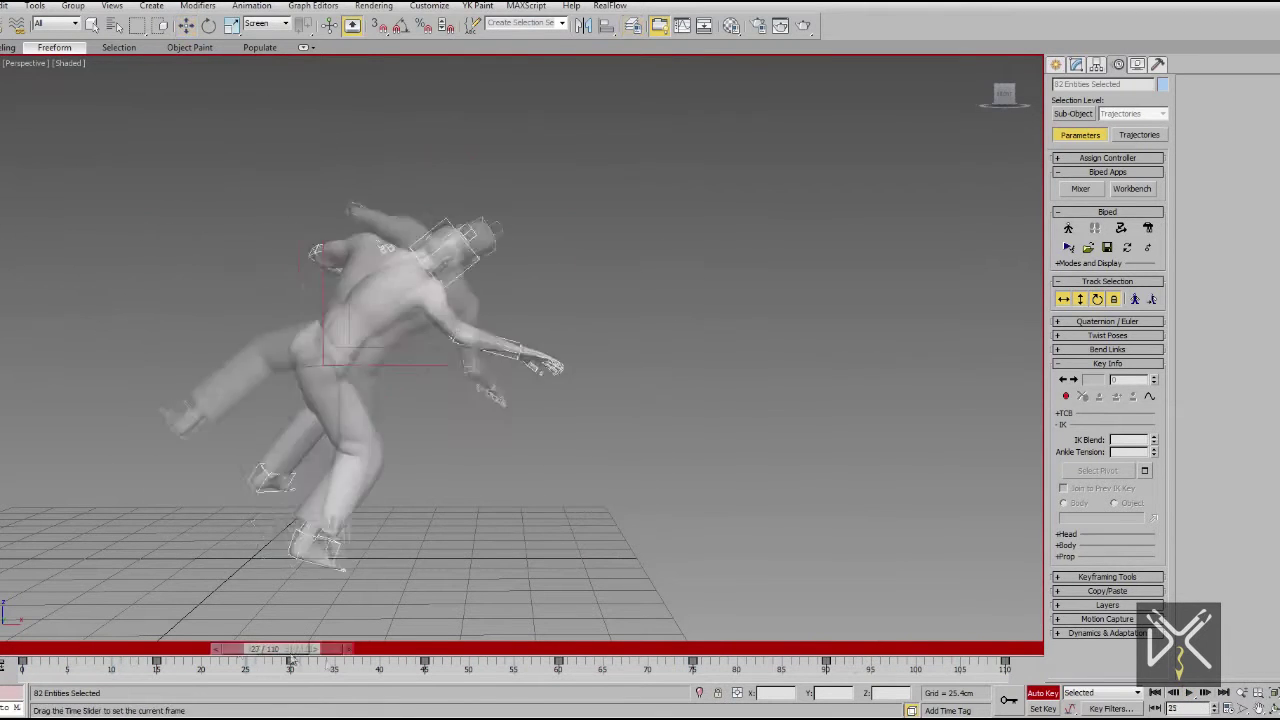
{"action": "left_click", "coordinate": [1192, 693]}
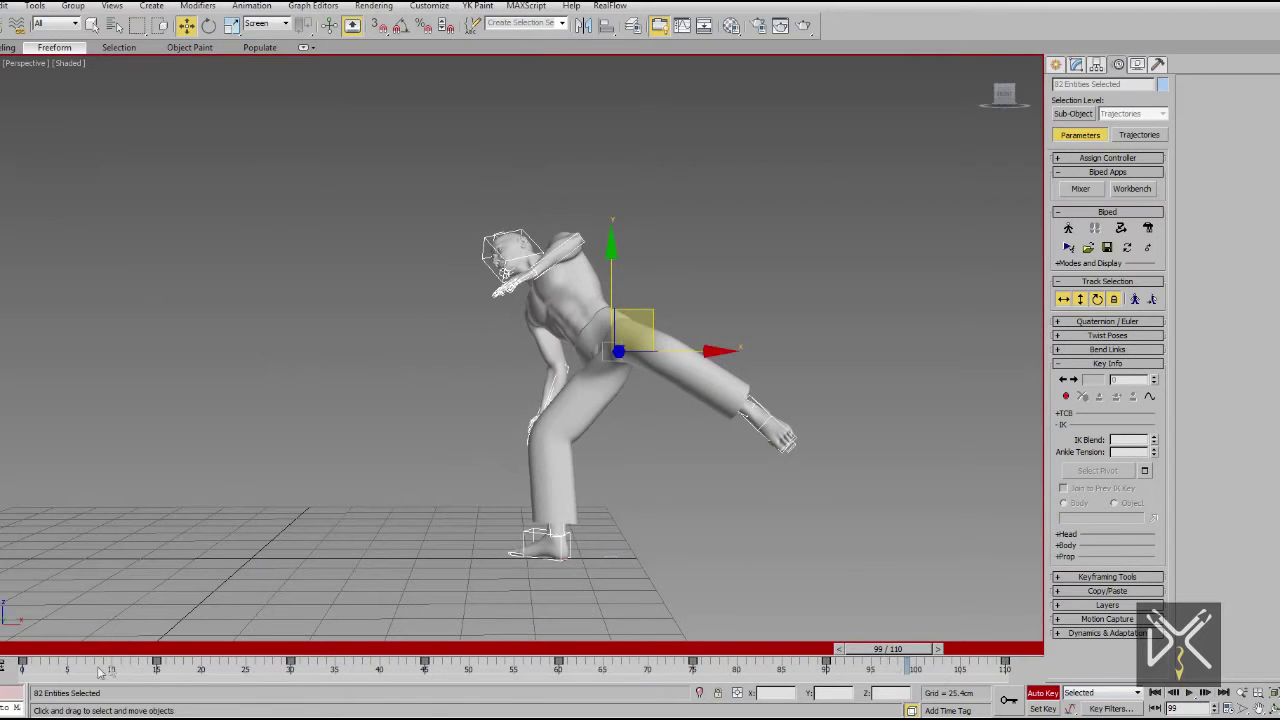
Shift the whole biped's keys earlier, placing the second, third and fourth poses at frames 13, 26 and 36
{"action": "left_click_drag", "start_coordinate": [533, 680], "coordinate": [515, 681]}
{"action": "left_click", "coordinate": [748, 659]}
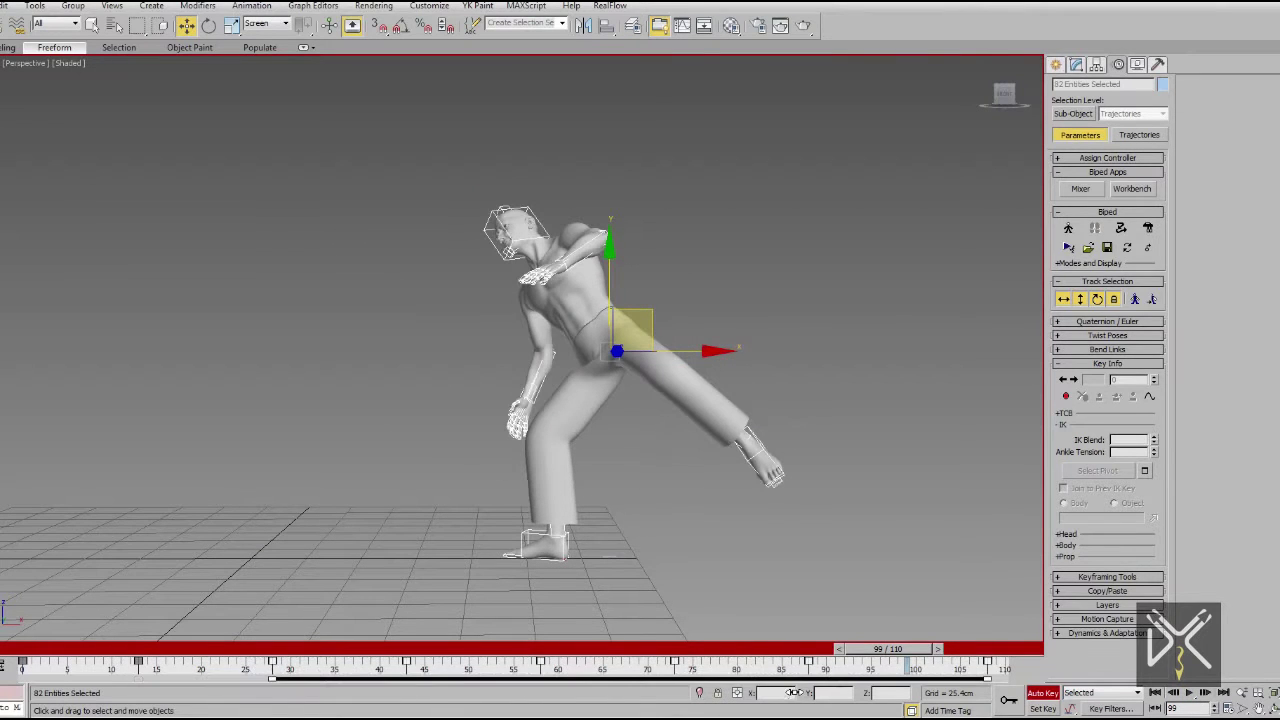
{"action": "key", "text": "/"}
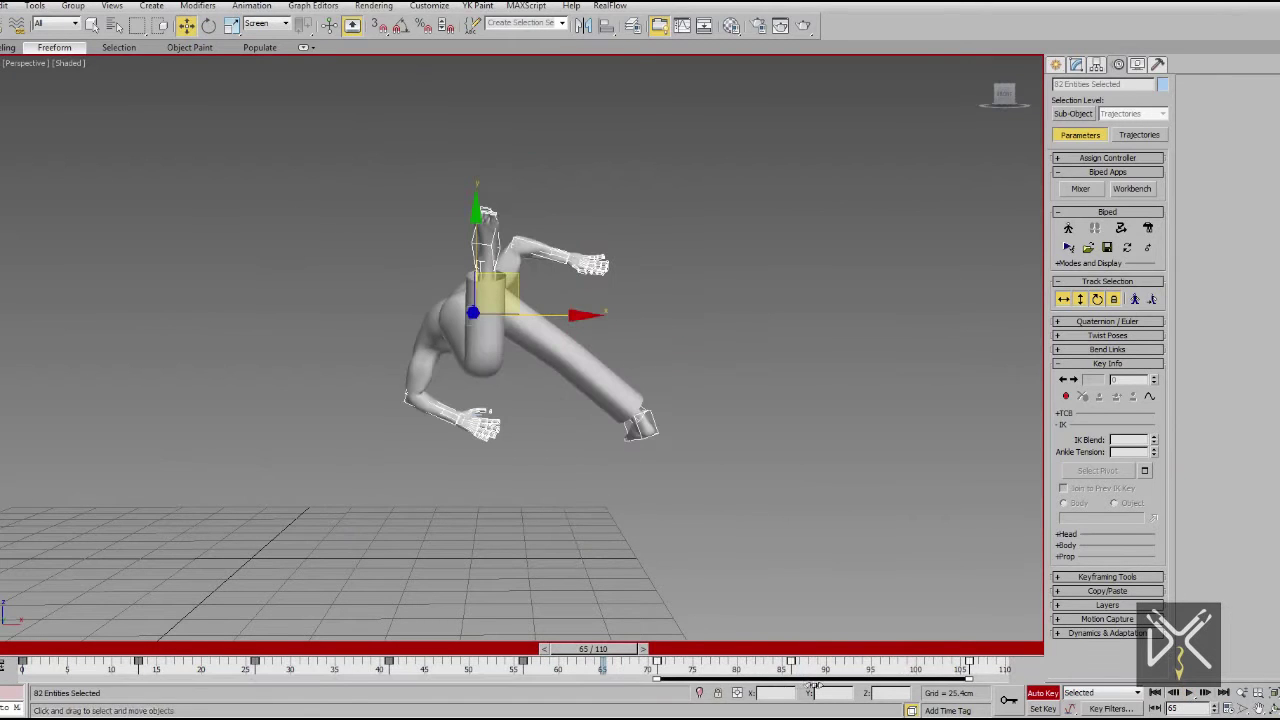
{"action": "left_click_drag", "start_coordinate": [853, 675], "coordinate": [985, 673]}
{"action": "left_click_drag", "start_coordinate": [951, 671], "coordinate": [933, 673]}
{"action": "left_click_drag", "start_coordinate": [870, 674], "coordinate": [383, 650]}
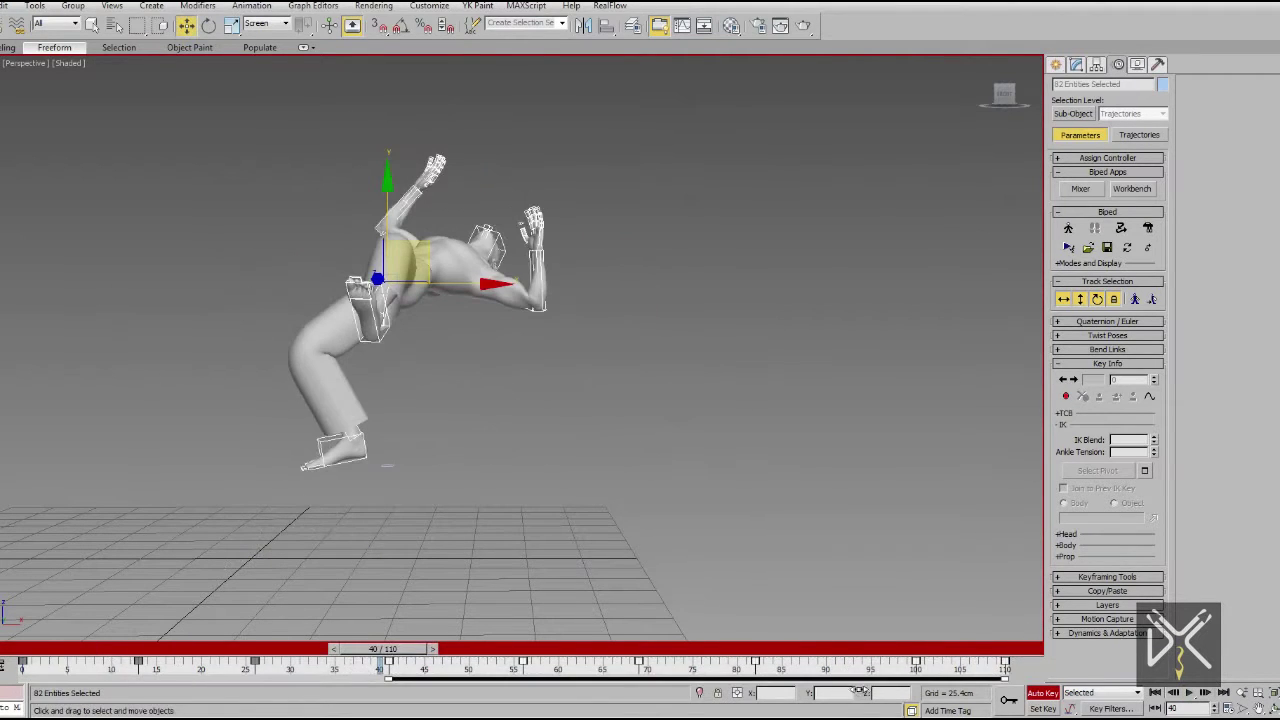
{"action": "left_click", "coordinate": [1189, 693]}
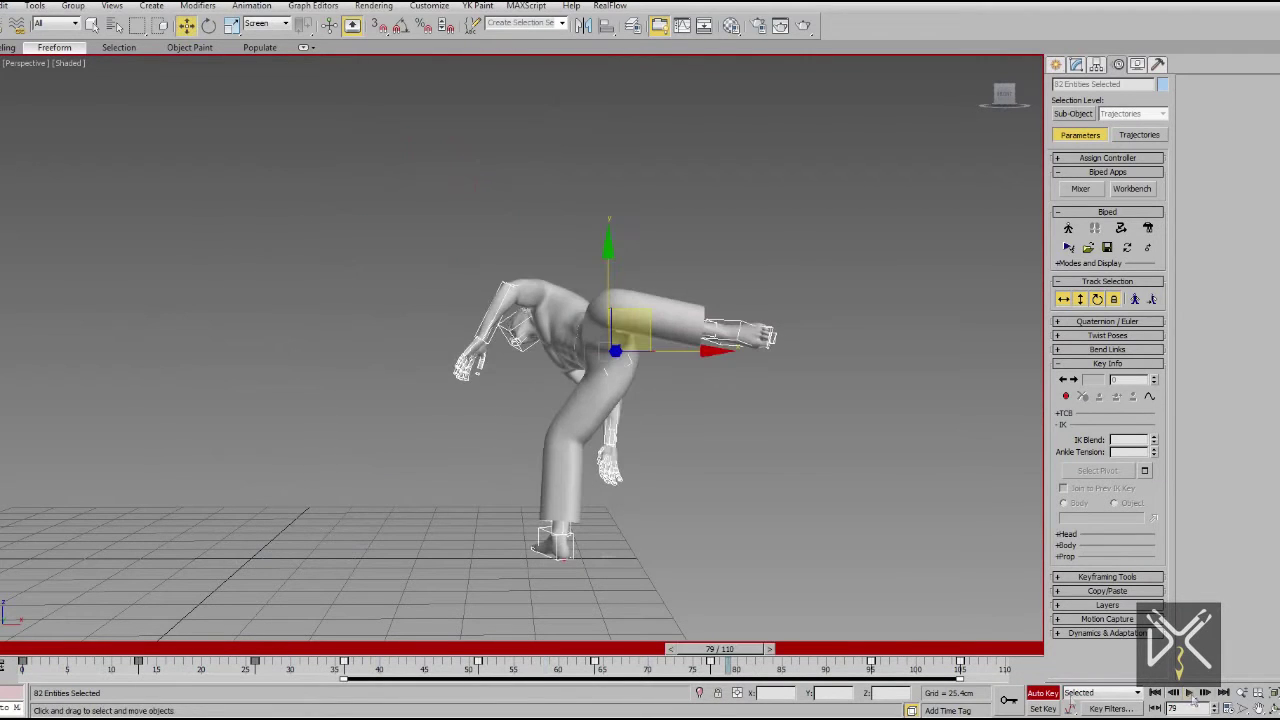
Move the fifth and following keys earlier so the fifth pose sits at frame 47, and play the animation
{"action": "left_click_drag", "start_coordinate": [706, 650], "coordinate": [394, 640]}
{"action": "left_click_drag", "start_coordinate": [460, 673], "coordinate": [914, 673]}
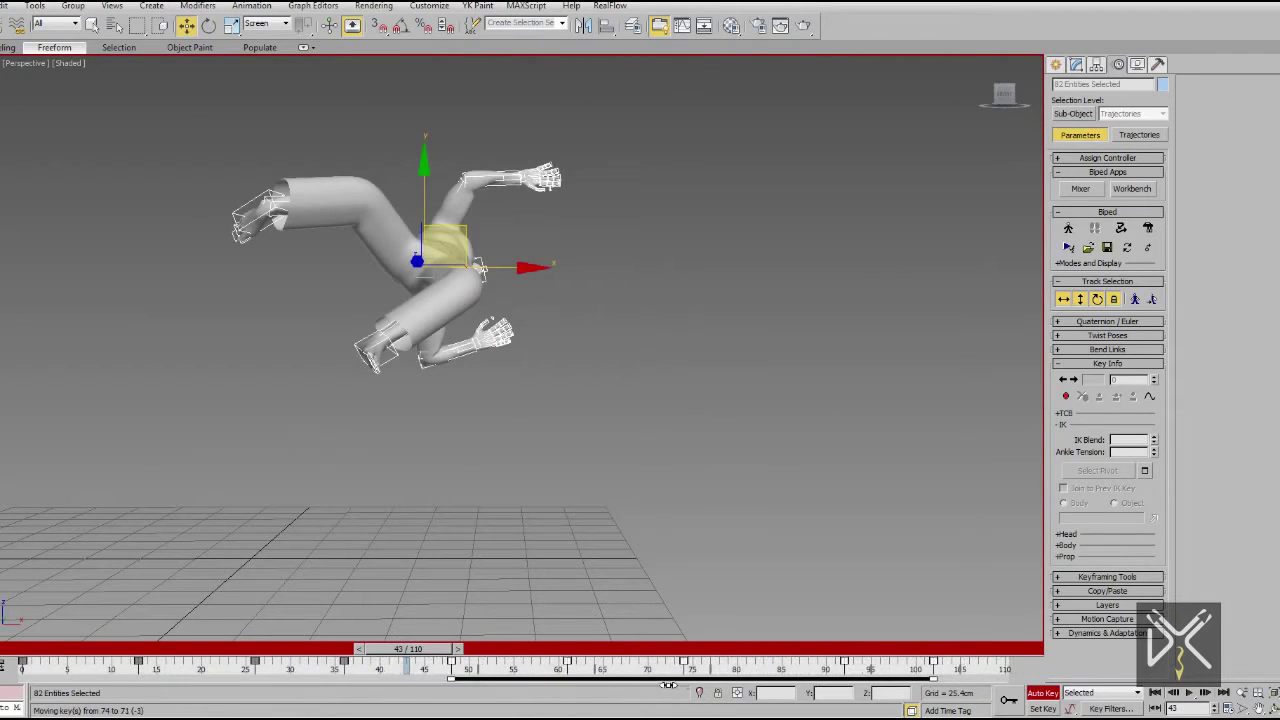
{"action": "left_click_drag", "start_coordinate": [668, 685], "coordinate": [659, 685]}
{"action": "left_click_drag", "start_coordinate": [408, 650], "coordinate": [40, 650]}
{"action": "left_click", "coordinate": [1189, 693]}
{"action": "left_click", "coordinate": [1189, 693]}
Replay the retimed motion and move the last two keys to frames 87 and 97
{"action": "left_click_drag", "start_coordinate": [348, 648], "coordinate": [447, 652]}
{"action": "left_click_drag", "start_coordinate": [450, 703], "coordinate": [20, 703]}
{"action": "left_click_drag", "start_coordinate": [40, 650], "coordinate": [30, 650]}
{"action": "left_click", "coordinate": [1190, 694]}
{"action": "left_click", "coordinate": [1191, 696]}
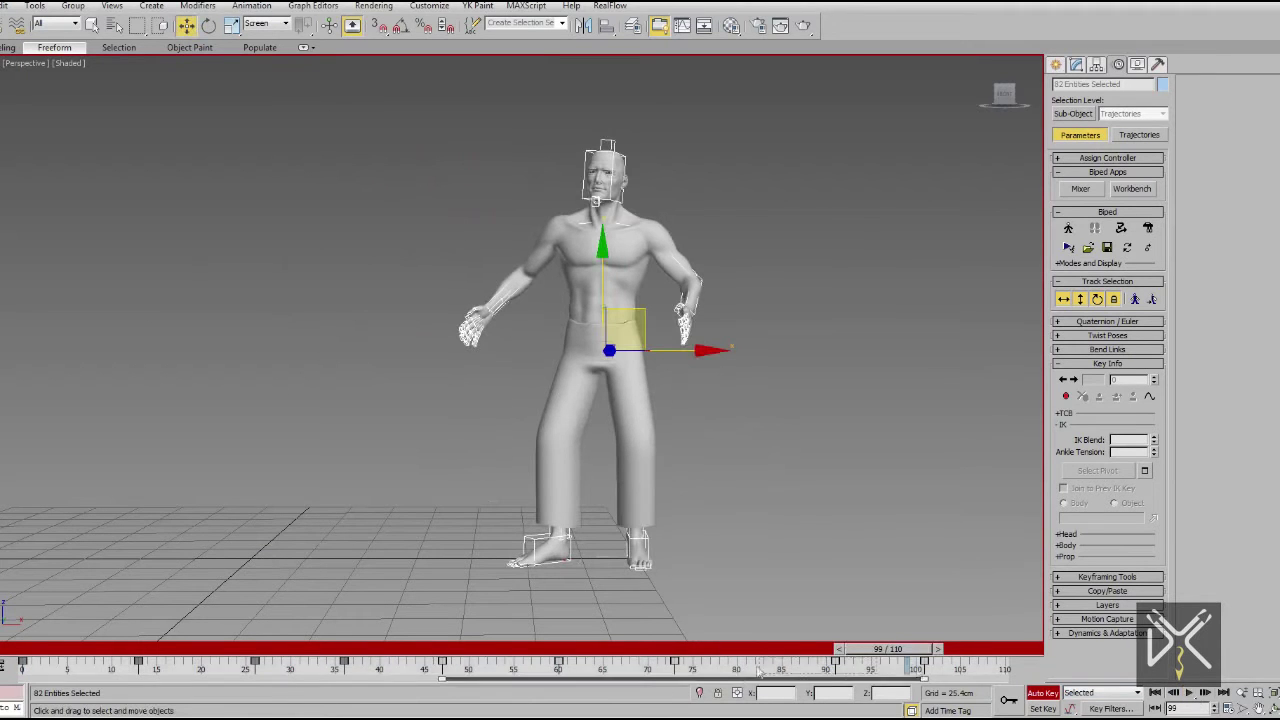
{"action": "left_click_drag", "start_coordinate": [758, 671], "coordinate": [855, 690]}
Set a planted key on the left foot at frame 17 and shift that key to frame 20
{"action": "left_click_drag", "start_coordinate": [887, 649], "coordinate": [190, 668]}
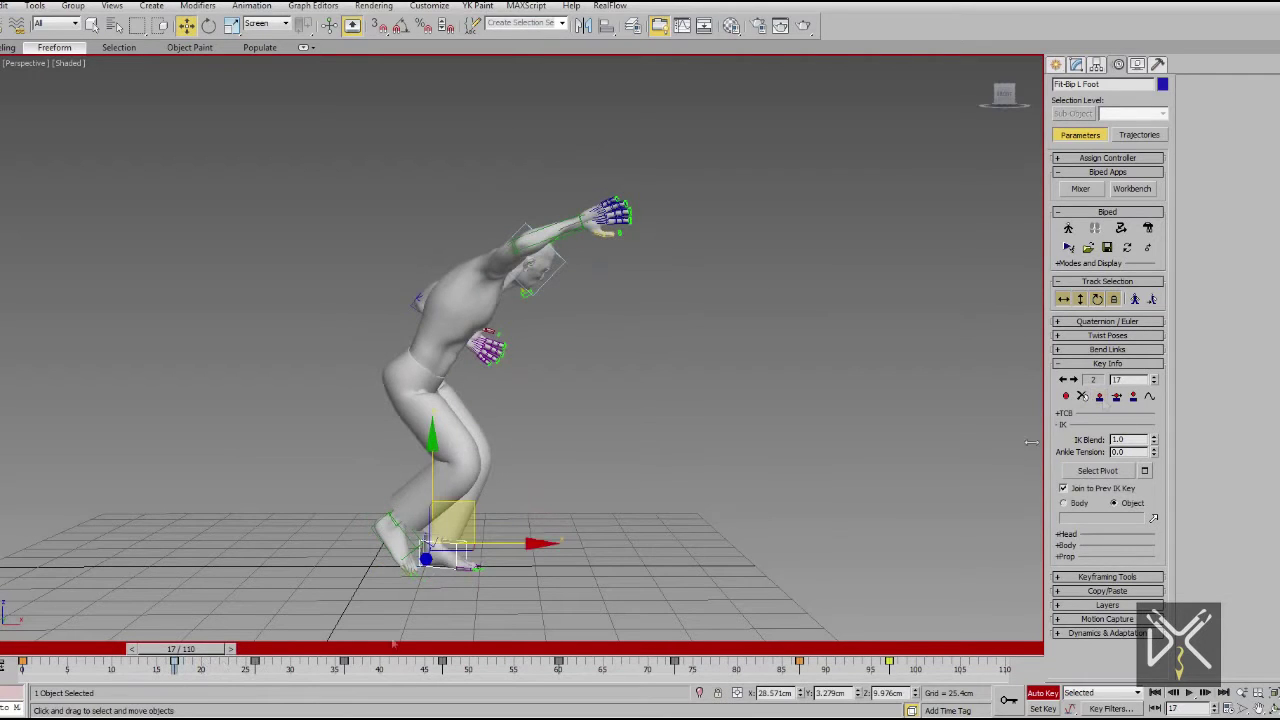
{"action": "key", "text": "z"}
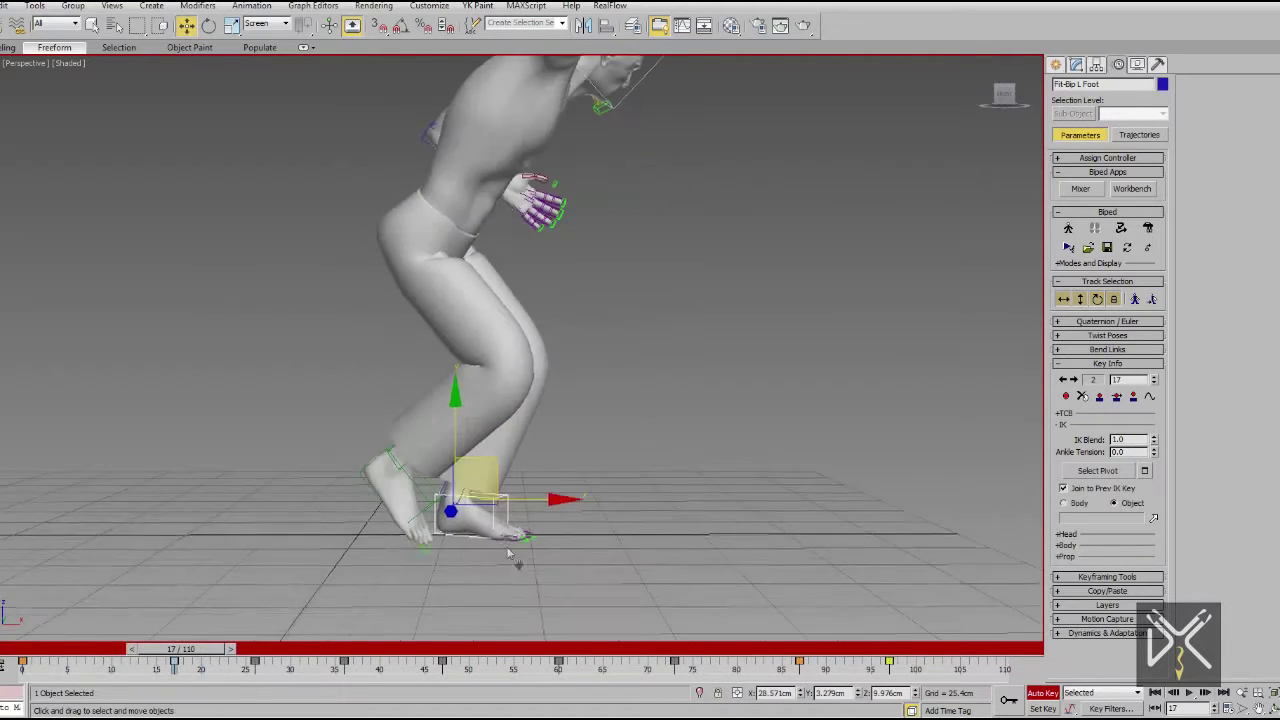
{"action": "left_click", "coordinate": [1065, 412]}
{"action": "left_click_drag", "start_coordinate": [211, 650], "coordinate": [230, 704]}
{"action": "left_click_drag", "start_coordinate": [175, 661], "coordinate": [201, 662]}
Select the right foot and reposition it at frame 19 to key its forward step
{"action": "scroll", "coordinate": [440, 490], "scroll_direction": "down", "scroll_amount": 4}
{"action": "middle_click_drag", "start_coordinate": [440, 490], "coordinate": [290, 485], "text": "alt"}
{"action": "left_click", "coordinate": [370, 488]}
{"action": "left_click_drag", "start_coordinate": [210, 650], "coordinate": [150, 651]}
{"action": "middle_click_drag", "start_coordinate": [310, 515], "coordinate": [271, 518], "text": "alt"}
{"action": "left_click_drag", "start_coordinate": [172, 651], "coordinate": [231, 650]}
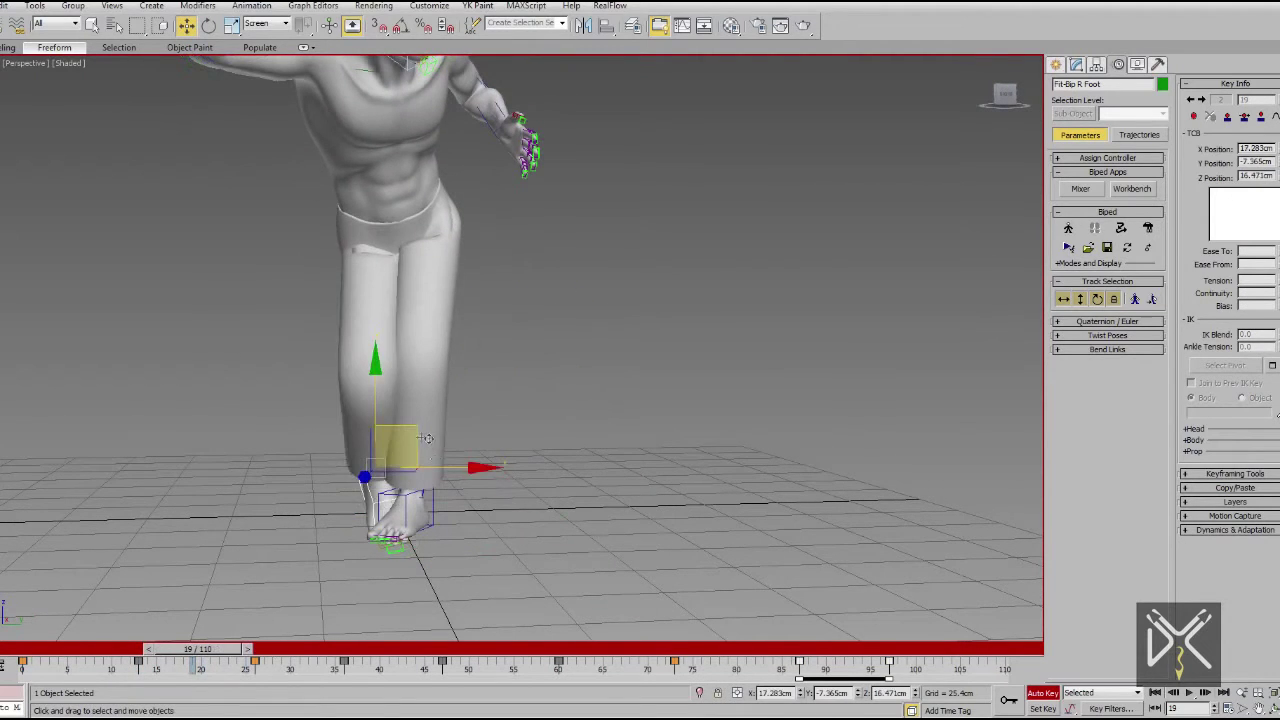
{"action": "left_click_drag", "start_coordinate": [357, 402], "coordinate": [358, 402]}
{"action": "middle_click_drag", "start_coordinate": [358, 402], "coordinate": [385, 450], "text": "alt"}
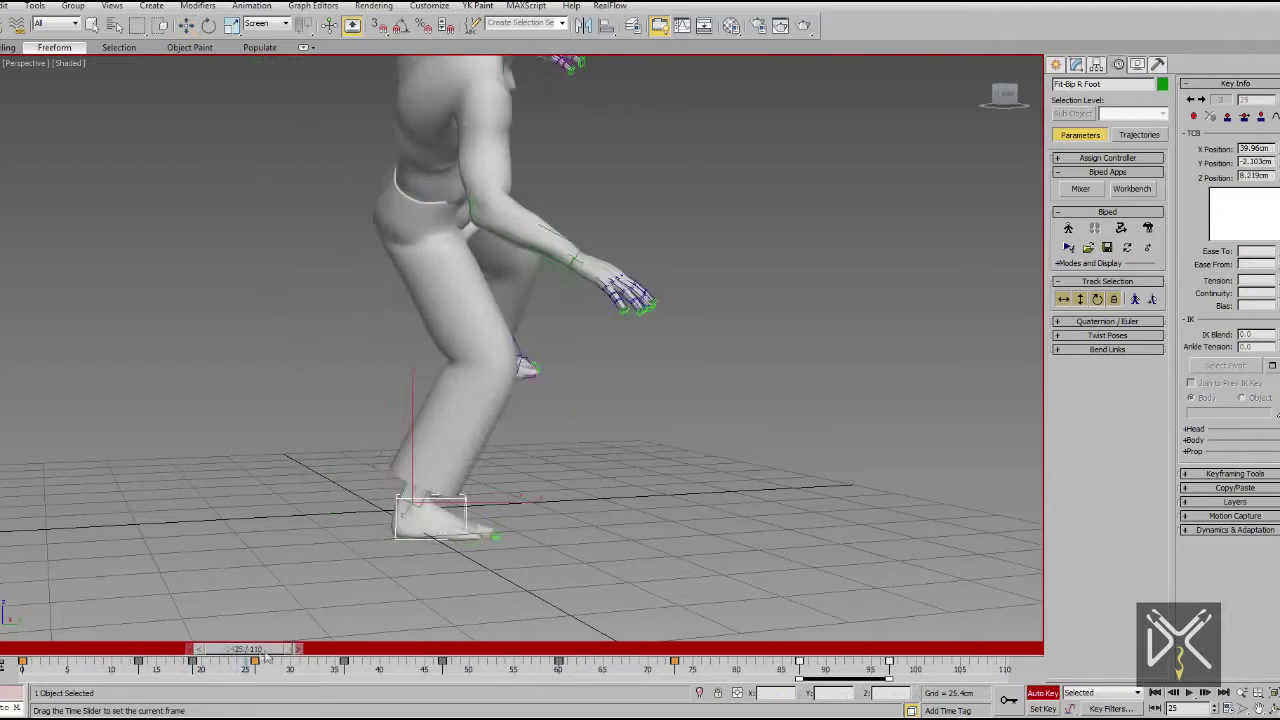
Set planted right foot keys at frames 24 and 29 and delete the foot's key at frame 13
{"action": "middle_click_drag", "start_coordinate": [253, 622], "coordinate": [335, 612], "text": "alt"}
{"action": "left_click_drag", "start_coordinate": [248, 650], "coordinate": [283, 665]}
{"action": "left_click_drag", "start_coordinate": [262, 650], "coordinate": [350, 695]}
{"action": "left_click", "coordinate": [138, 662]}
{"action": "key", "text": "Delete"}
{"action": "middle_click_drag", "start_coordinate": [470, 450], "coordinate": [455, 575]}
{"action": "scroll", "coordinate": [480, 534], "scroll_direction": "down", "scroll_amount": 3}
Adjust the right foot at frame 42 with the Rotate tool to key its airborne pose
{"action": "left_click_drag", "start_coordinate": [350, 650], "coordinate": [400, 652]}
{"action": "middle_click_drag", "start_coordinate": [430, 310], "coordinate": [475, 382], "text": "alt"}
{"action": "scroll", "coordinate": [465, 384], "scroll_direction": "up", "scroll_amount": 4}
{"action": "left_click", "coordinate": [209, 30]}
Raise the right foot at frame 58 and rotate it so the toes point down before landing
{"action": "left_click_drag", "start_coordinate": [408, 650], "coordinate": [535, 652]}
{"action": "left_click_drag", "start_coordinate": [574, 714], "coordinate": [582, 710]}
{"action": "middle_click_drag", "start_coordinate": [800, 560], "coordinate": [628, 517], "text": "alt"}
{"action": "scroll", "coordinate": [712, 407], "scroll_direction": "up", "scroll_amount": 4}
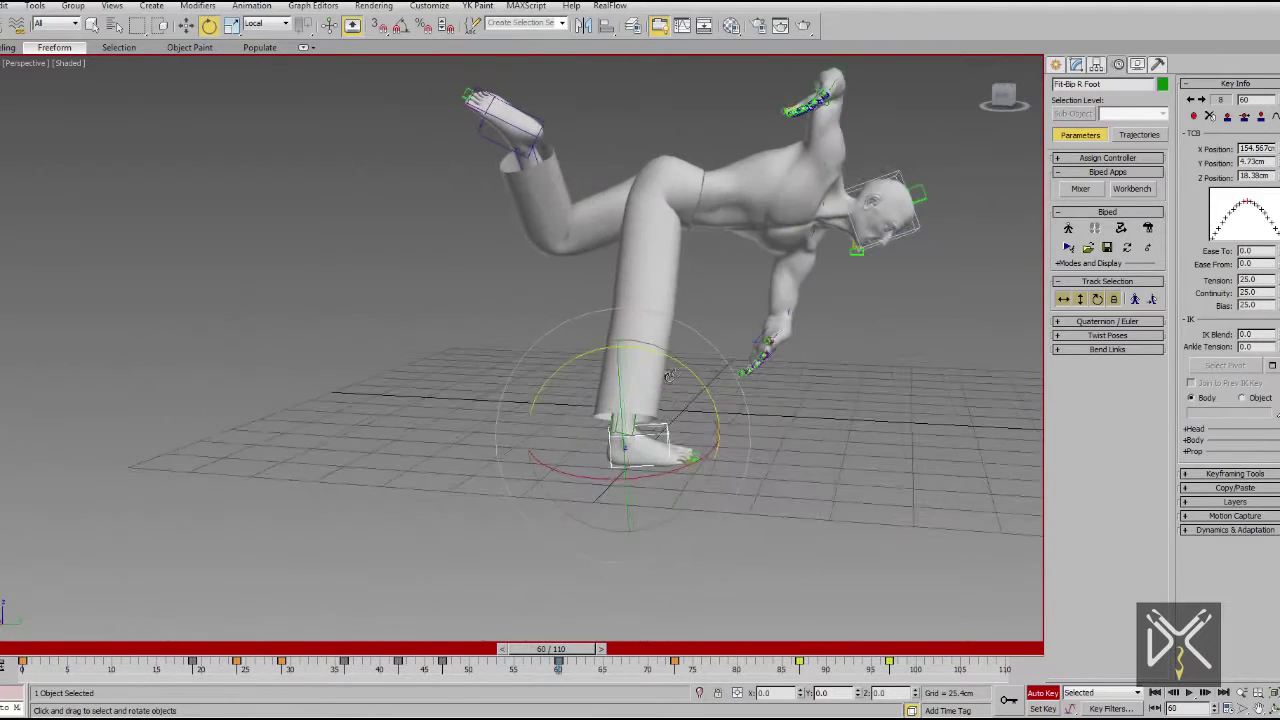
{"action": "middle_click_drag", "start_coordinate": [670, 377], "coordinate": [640, 310], "text": "alt"}
{"action": "left_click_drag", "start_coordinate": [577, 657], "coordinate": [537, 652]}
{"action": "key", "text": "w"}
{"action": "left_click_drag", "start_coordinate": [590, 480], "coordinate": [592, 392]}
{"action": "key", "text": "e"}
{"action": "left_click_drag", "start_coordinate": [668, 348], "coordinate": [684, 405]}
Delete the right foot's key at frame 60 and move its frame 58 key to frame 56
{"action": "middle_click_drag", "start_coordinate": [960, 435], "coordinate": [557, 665], "text": "alt"}
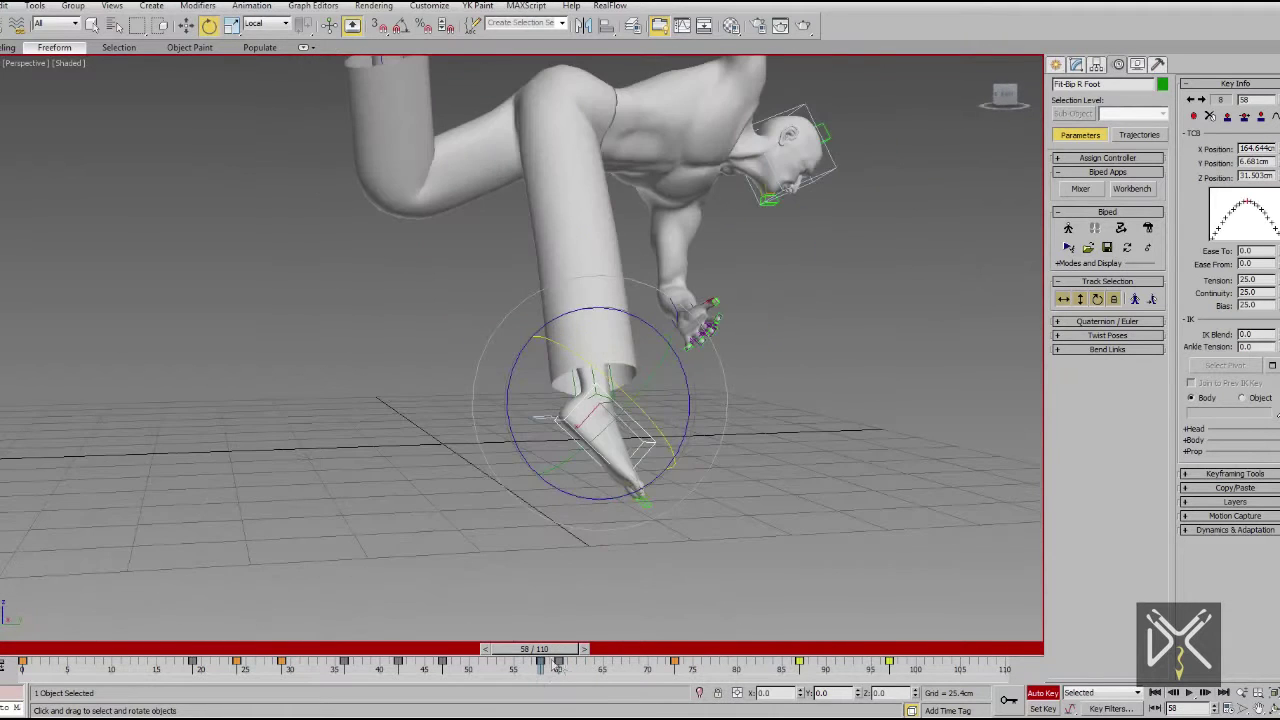
{"action": "key", "text": "Delete"}
{"action": "left_click_drag", "start_coordinate": [559, 651], "coordinate": [574, 652]}
{"action": "middle_click_drag", "start_coordinate": [590, 585], "coordinate": [626, 502], "text": "alt"}
{"action": "scroll", "coordinate": [626, 502], "scroll_direction": "up", "scroll_amount": 4}
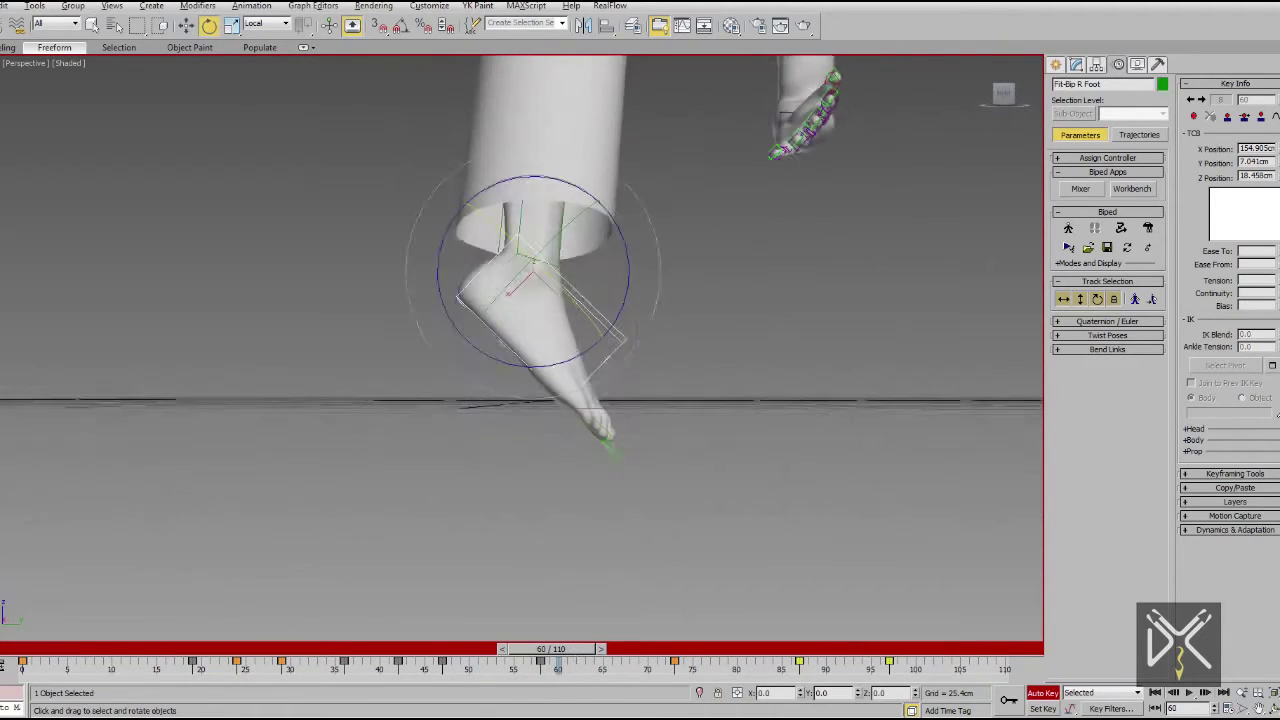
{"action": "left_click_drag", "start_coordinate": [580, 651], "coordinate": [524, 664]}
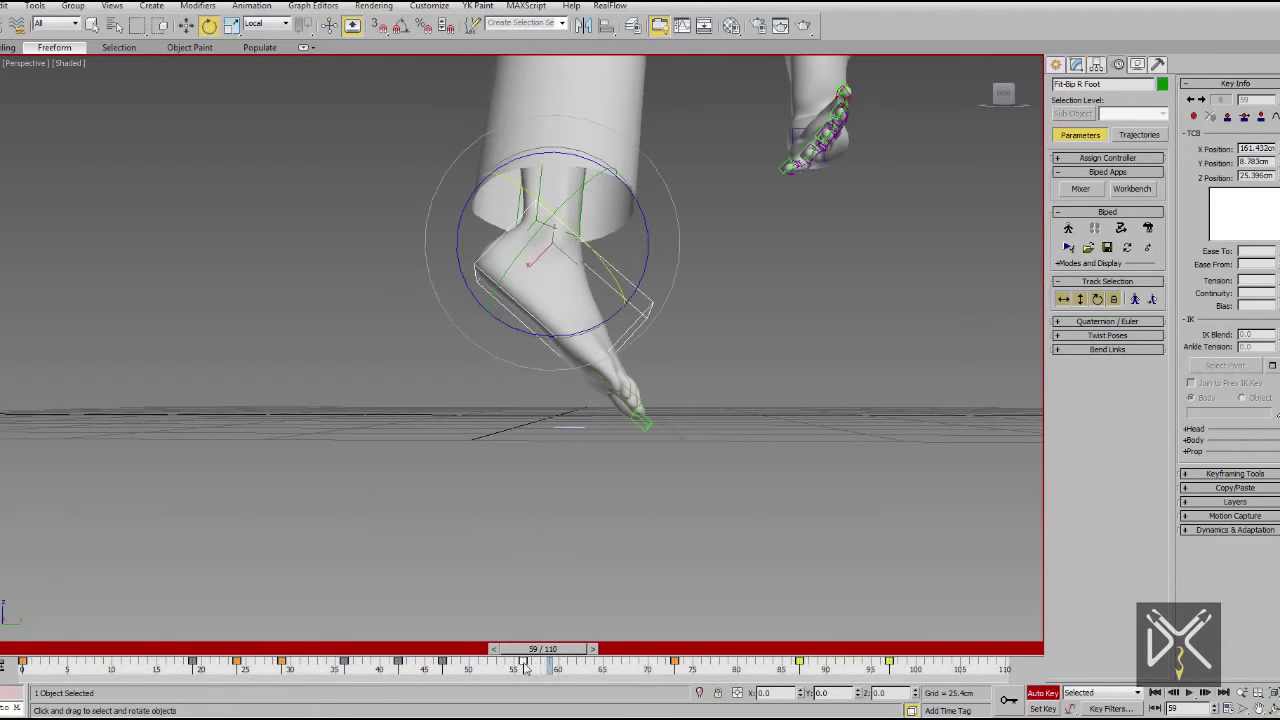
Plant the right foot at frame 59 with a toe pivot and rotate the foot about it at frame 64
{"action": "left_click", "coordinate": [1243, 118]}
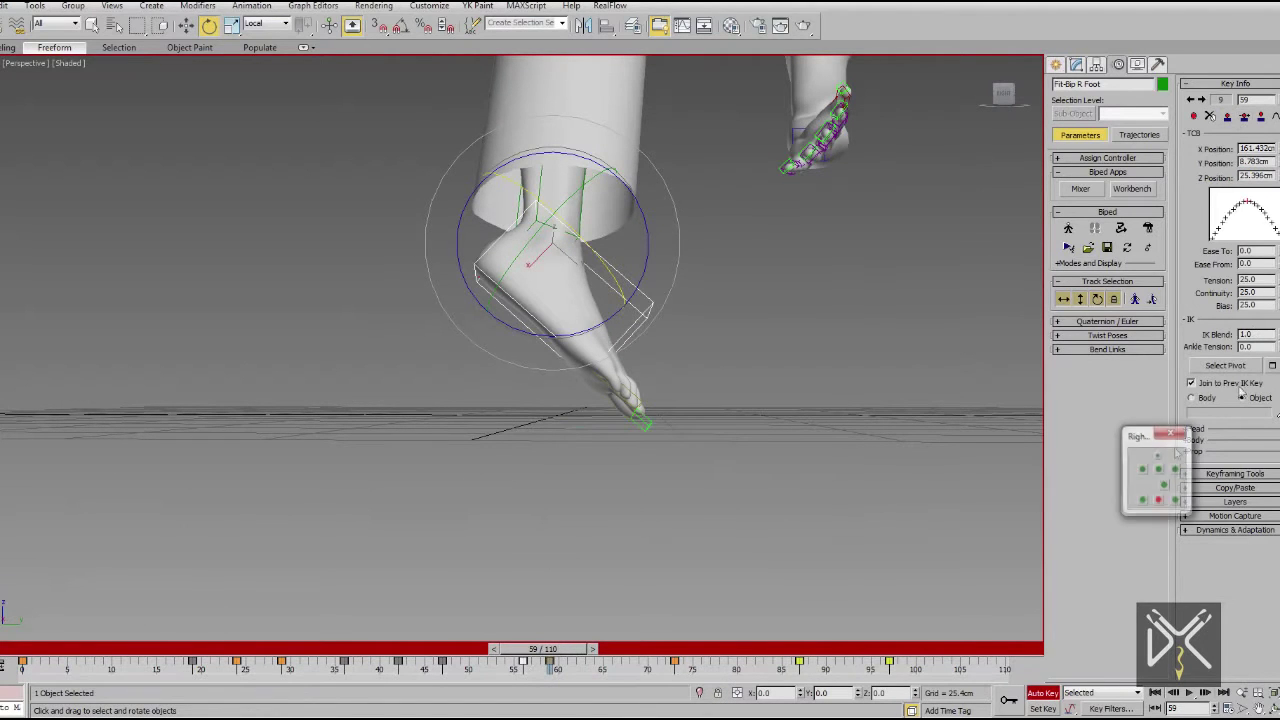
{"action": "left_click_drag", "start_coordinate": [557, 670], "coordinate": [607, 687]}
{"action": "left_click", "coordinate": [625, 410]}
{"action": "left_click_drag", "start_coordinate": [586, 334], "coordinate": [591, 306]}
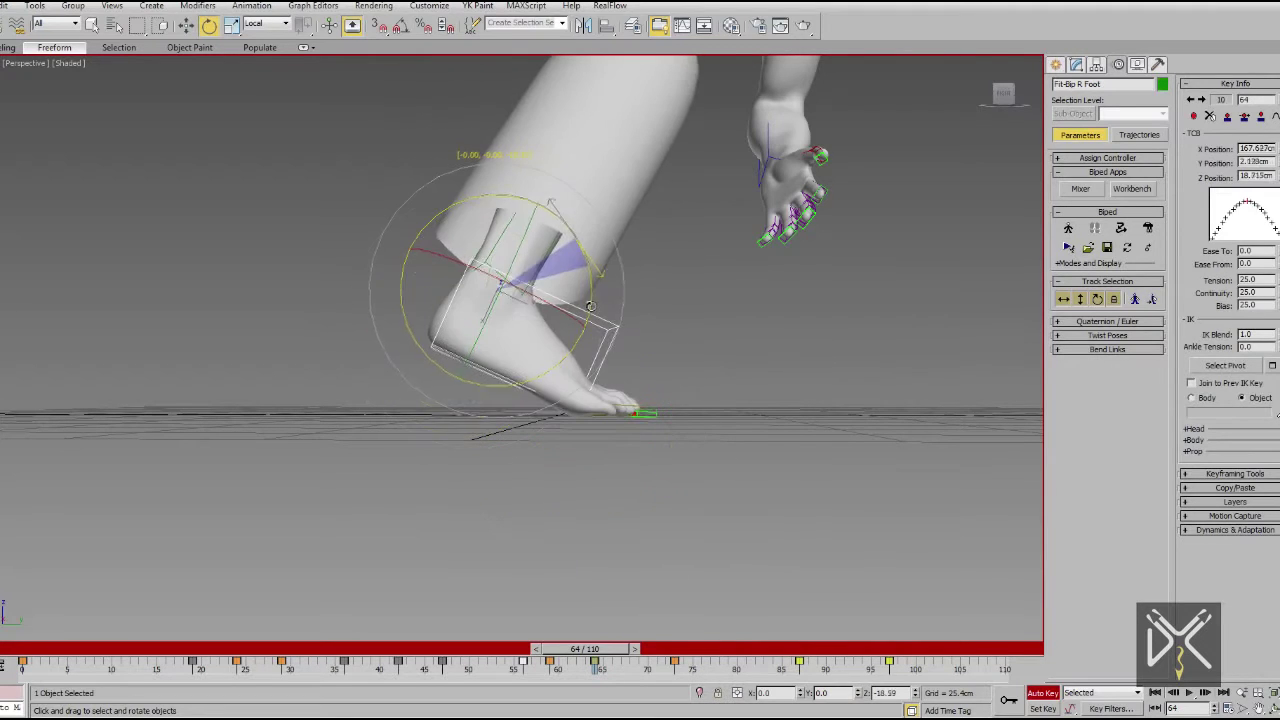
Set planted keys for the right foot at frames 87 and 97
{"action": "left_click_drag", "start_coordinate": [585, 690], "coordinate": [805, 690]}
{"action": "key", "text": "e"}
{"action": "left_click", "coordinate": [1229, 118]}
{"action": "mouse_move", "coordinate": [660, 470]}
{"action": "middle_mouse_down", "text": "alt"}
{"action": "mouse_move", "coordinate": [806, 506]}
{"action": "mouse_move", "coordinate": [750, 510]}
{"action": "middle_mouse_up", "text": "alt"}
{"action": "mouse_move", "coordinate": [787, 649]}
{"action": "left_mouse_down"}
{"action": "mouse_move", "coordinate": [583, 670]}
{"action": "mouse_move", "coordinate": [897, 670]}
{"action": "mouse_move", "coordinate": [760, 649]}
{"action": "mouse_move", "coordinate": [491, 649]}
{"action": "mouse_move", "coordinate": [768, 649]}
{"action": "mouse_move", "coordinate": [522, 658]}
{"action": "left_mouse_up"}
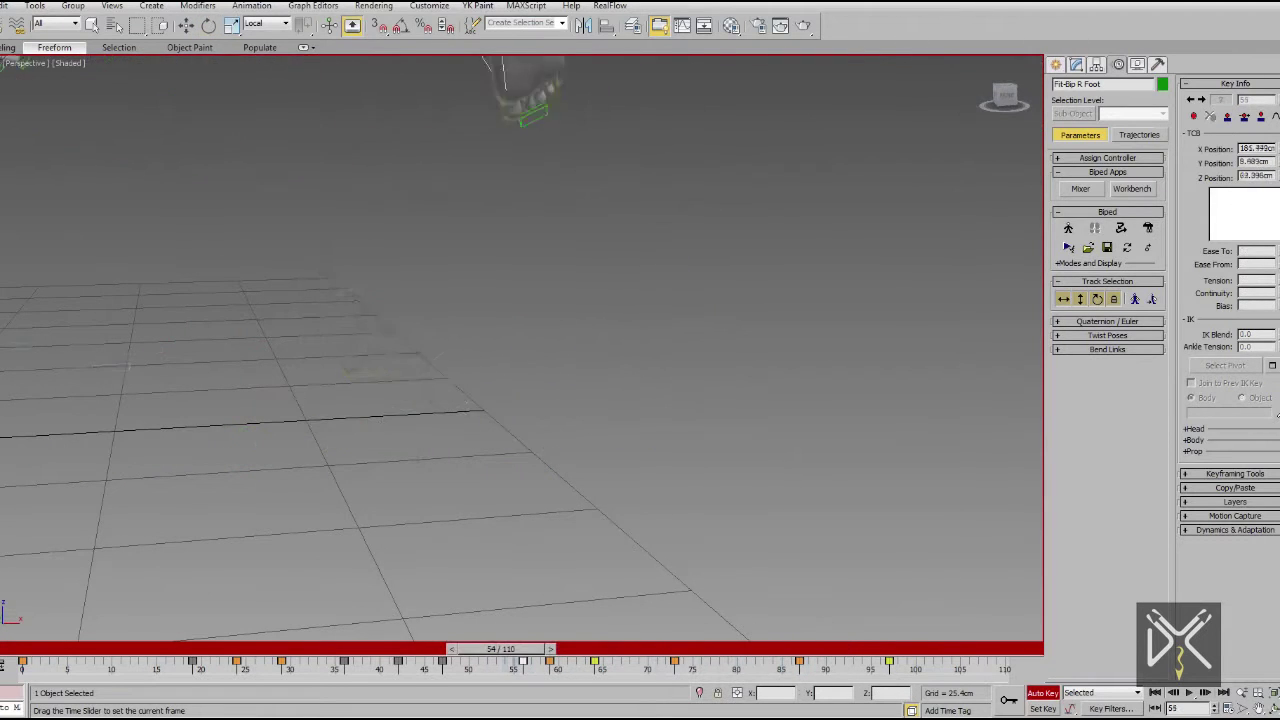
{"action": "scroll", "coordinate": [598, 558], "scroll_direction": "down", "scroll_amount": 5}
{"action": "middle_click_drag", "start_coordinate": [645, 556], "coordinate": [598, 558], "text": "alt"}
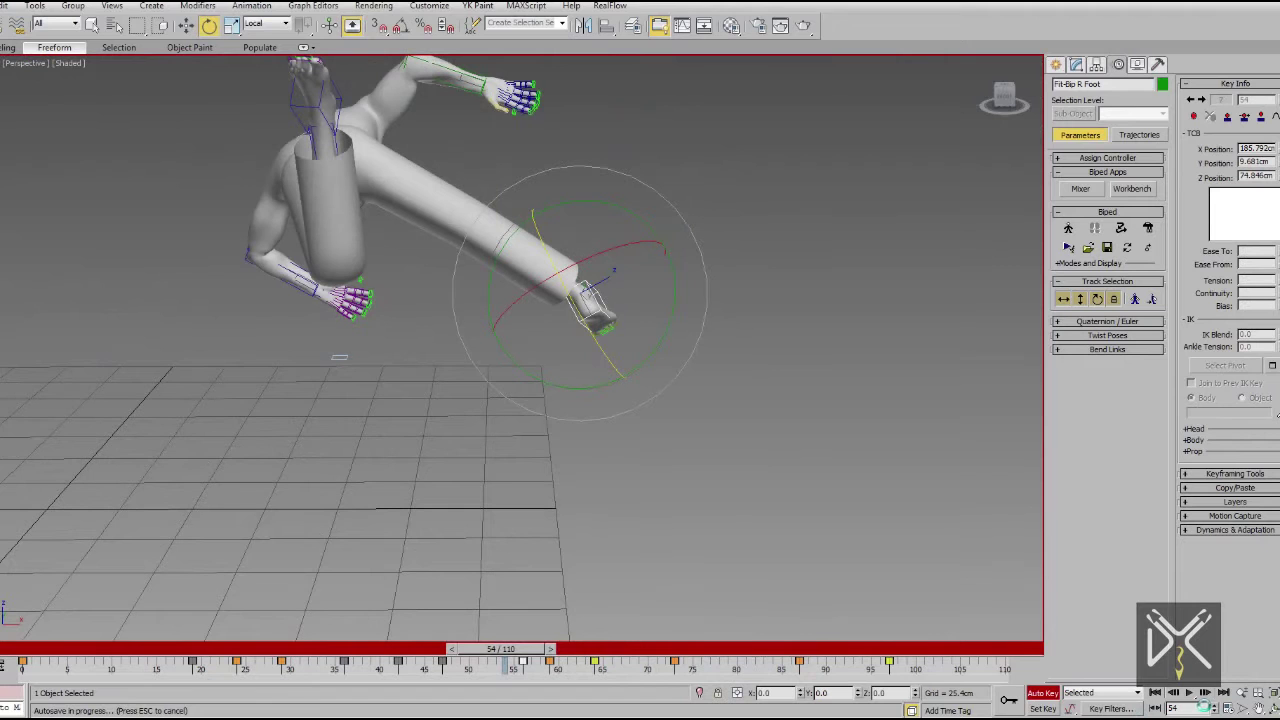
{"action": "left_click_drag", "start_coordinate": [500, 649], "coordinate": [876, 649]}
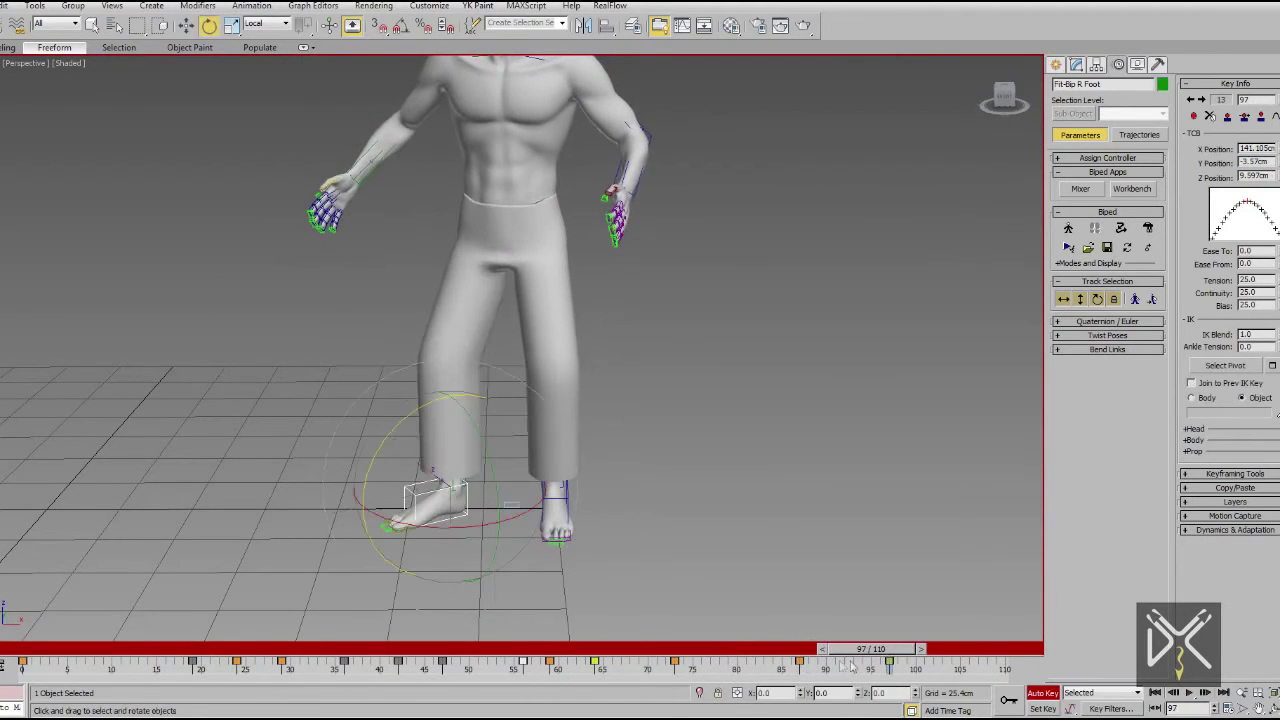
{"action": "left_click", "coordinate": [1227, 117]}
Shift the body sideways at frame 87 and move the left foot away from the right one
{"action": "left_click", "coordinate": [1064, 299]}
{"action": "left_click", "coordinate": [209, 26]}
{"action": "left_click_drag", "start_coordinate": [870, 649], "coordinate": [786, 649]}
{"action": "left_click_drag", "start_coordinate": [582, 237], "coordinate": [612, 237]}
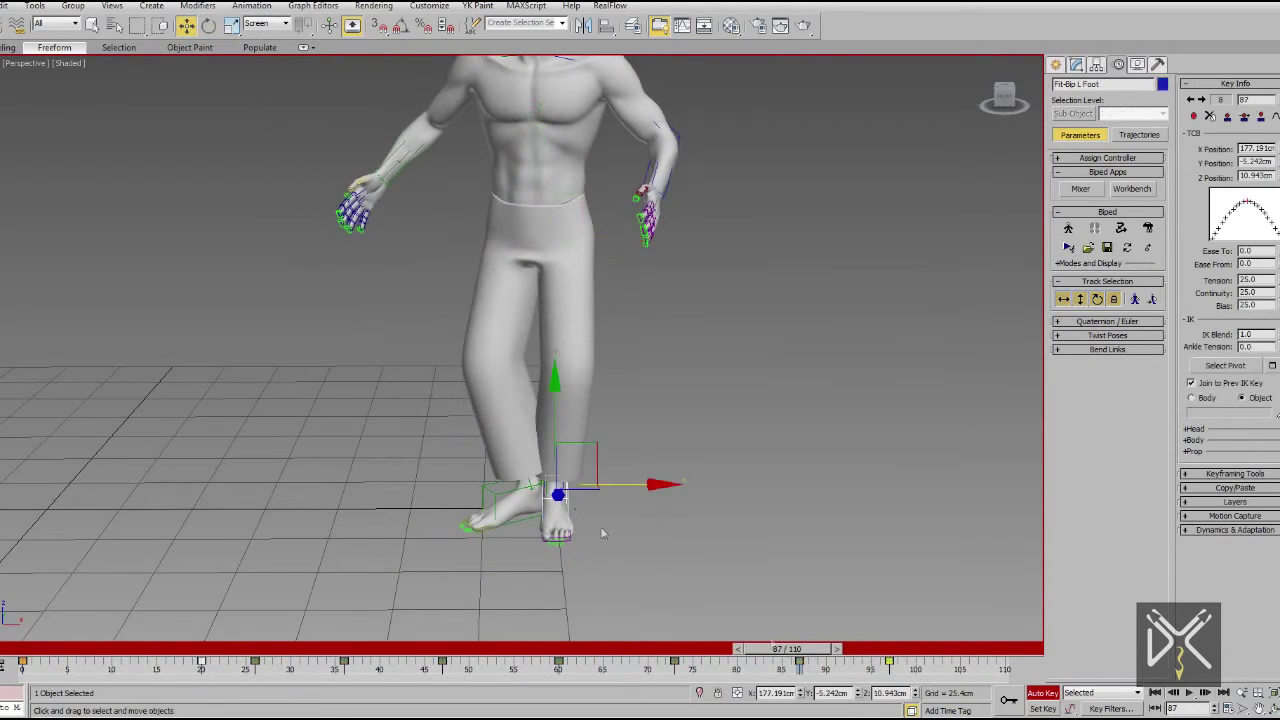
{"action": "left_click_drag", "start_coordinate": [628, 496], "coordinate": [668, 496]}
Select the biped's center of mass and move it horizontally over the feet at frame 87 from a side view
{"action": "left_click", "coordinate": [1067, 301]}
{"action": "middle_click_drag", "start_coordinate": [800, 380], "coordinate": [610, 385], "text": "alt"}
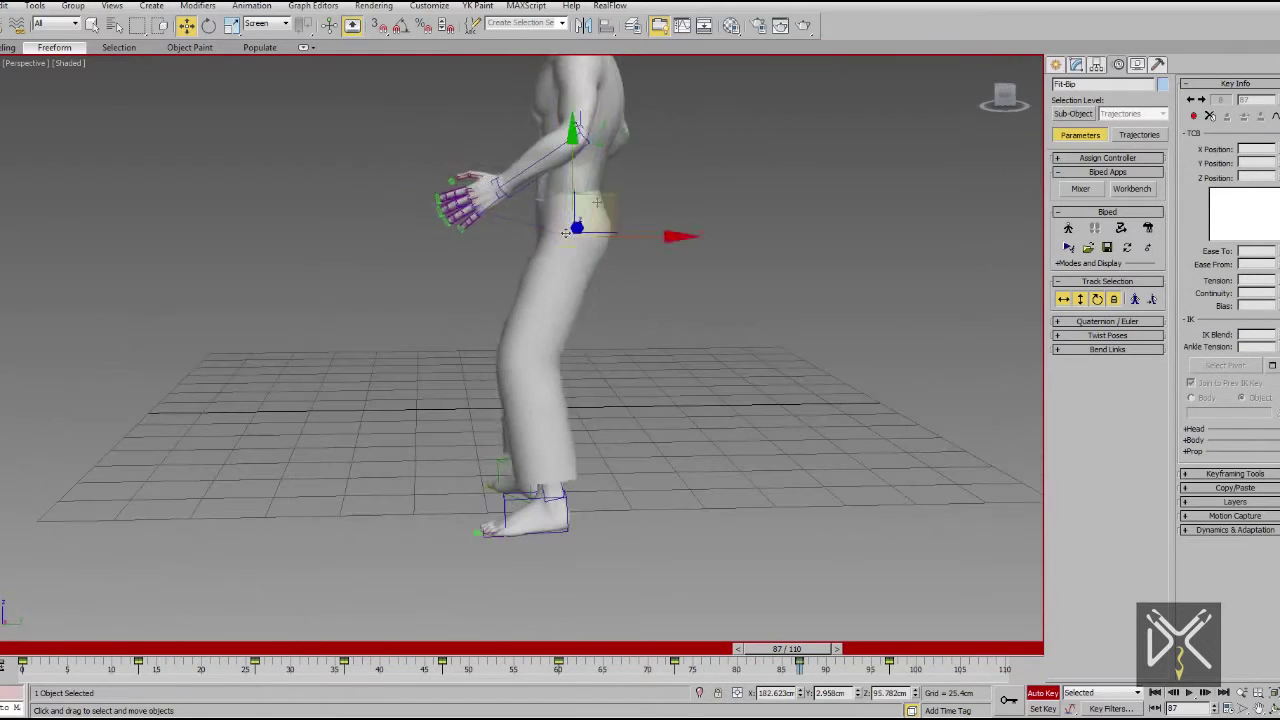
{"action": "left_click_drag", "start_coordinate": [596, 211], "coordinate": [559, 211]}
{"action": "middle_click_drag", "start_coordinate": [570, 440], "coordinate": [735, 470], "text": "alt"}
{"action": "scroll", "coordinate": [735, 470], "scroll_direction": "down", "scroll_amount": 5}
Copy the center of mass key from frame 87 to frame 97 and set a planted left foot key there
{"action": "left_click_drag", "start_coordinate": [655, 649], "coordinate": [757, 649]}
{"action": "left_click_drag", "start_coordinate": [862, 649], "coordinate": [871, 649]}
{"action": "left_click_drag", "start_coordinate": [802, 664], "coordinate": [870, 674], "text": "shift"}
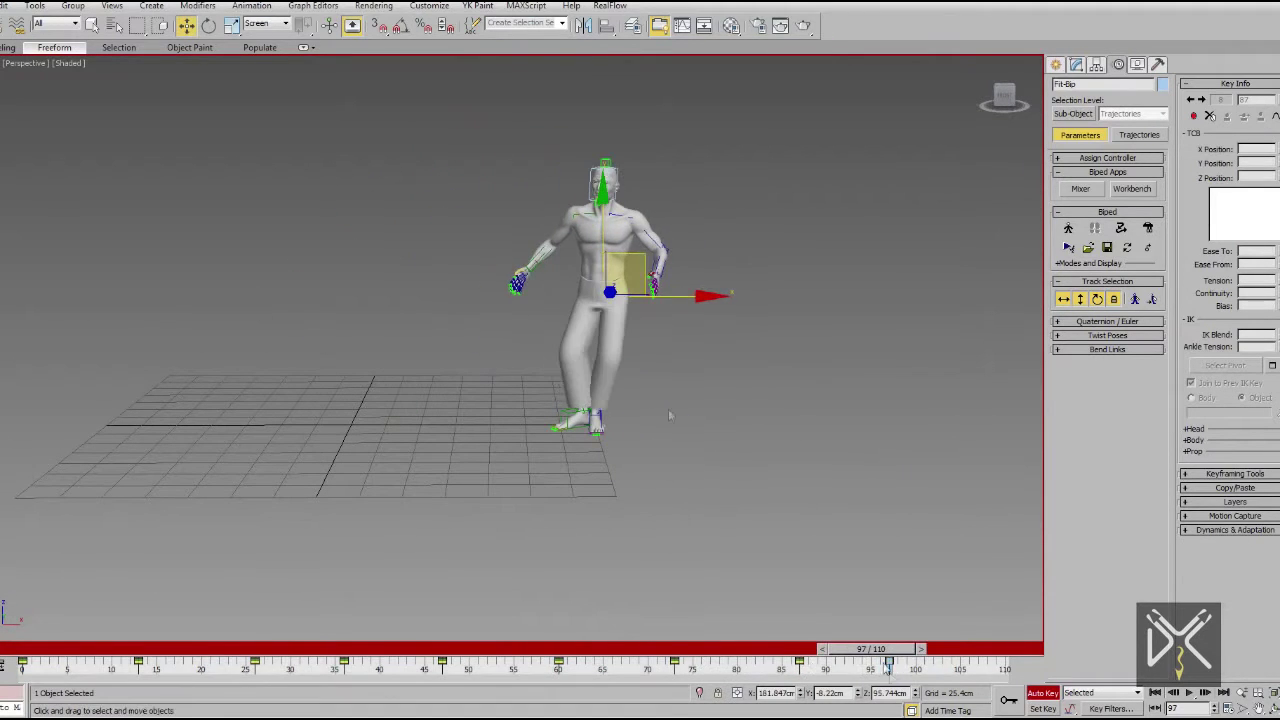
{"action": "left_click", "coordinate": [608, 427]}
{"action": "left_click", "coordinate": [1227, 117]}
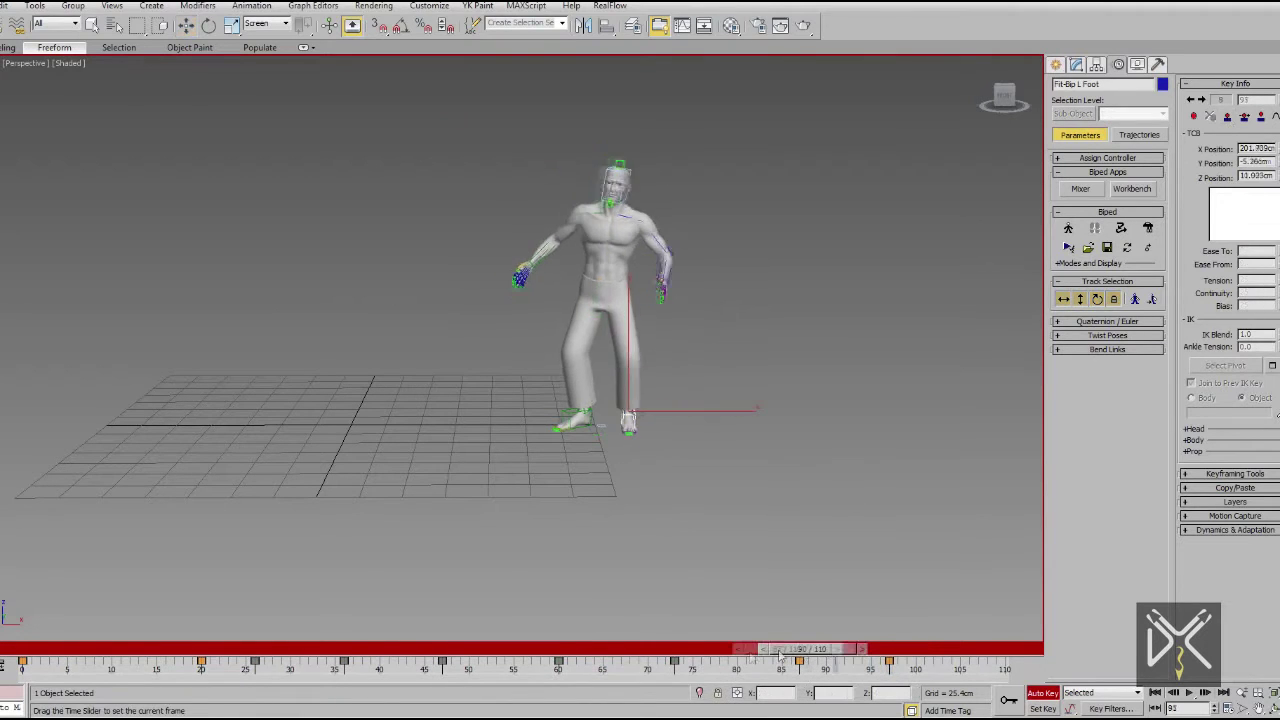
Check the motion from frame 0 and lower the biped's center of mass in the landing pose
{"action": "left_click_drag", "start_coordinate": [515, 693], "coordinate": [2, 693]}
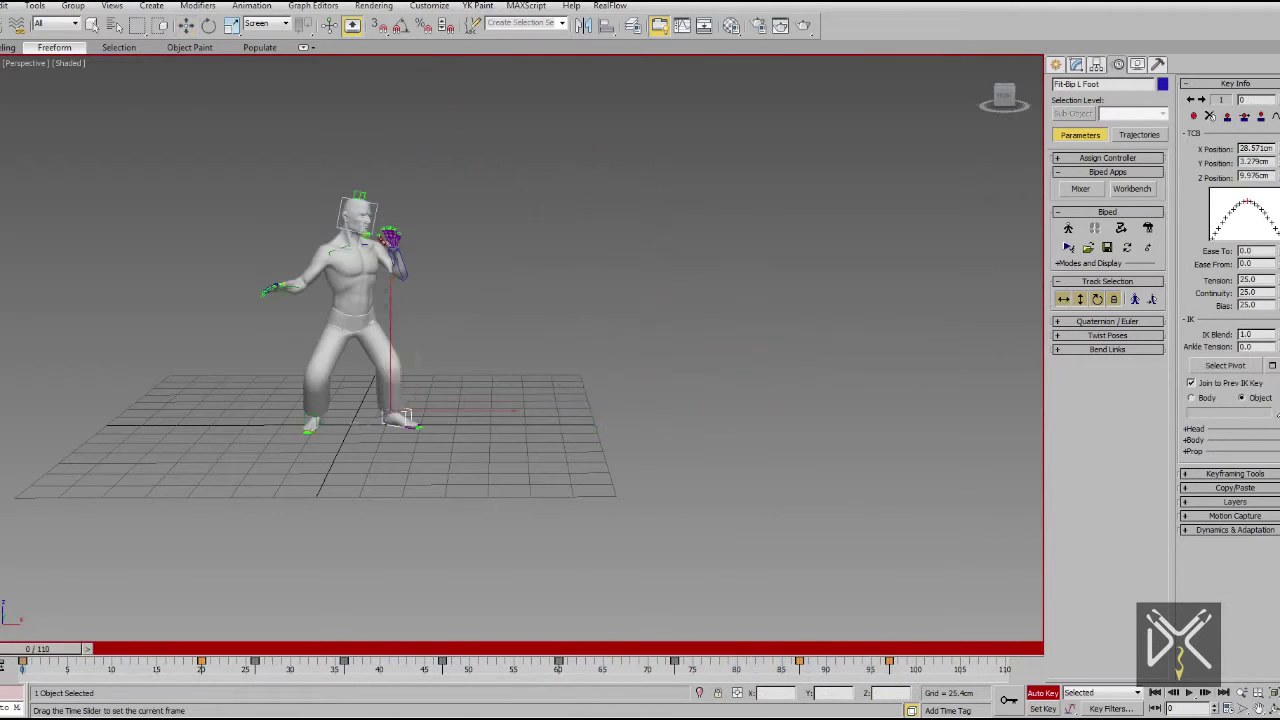
{"action": "left_click", "coordinate": [1188, 692]}
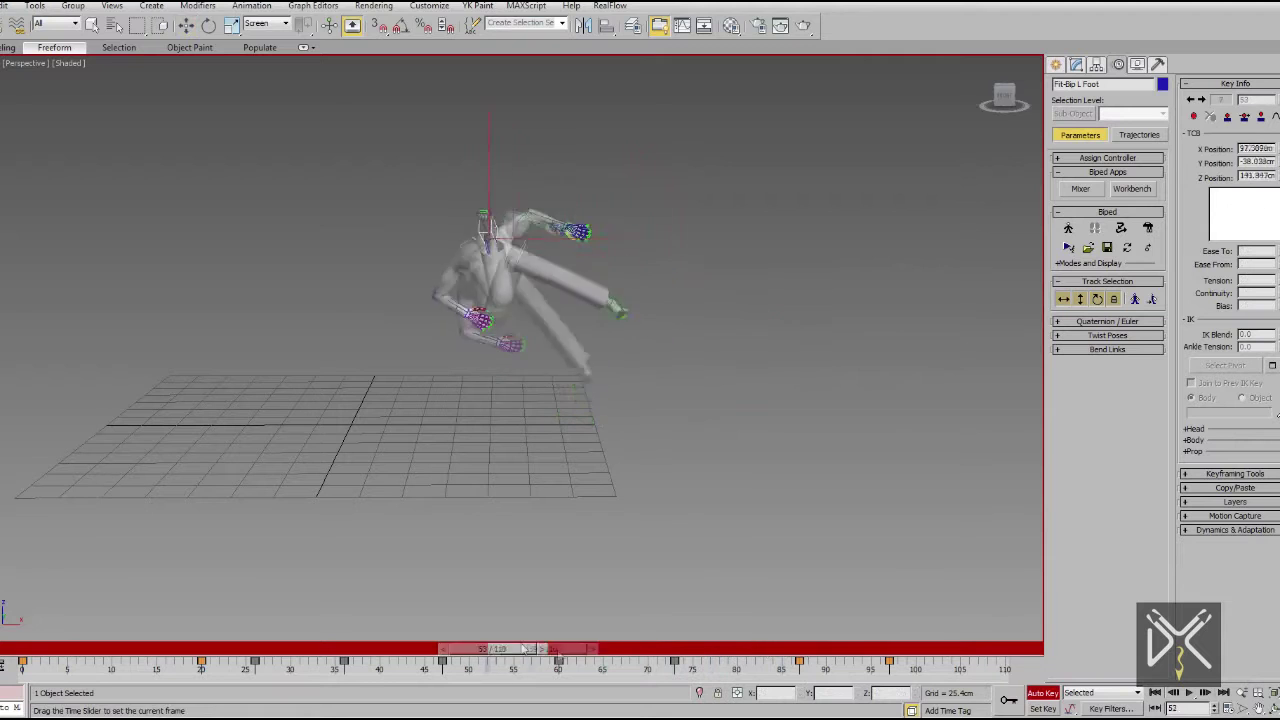
{"action": "left_click", "coordinate": [1065, 298]}
{"action": "middle_click_drag", "start_coordinate": [740, 330], "coordinate": [700, 345], "text": "alt"}
{"action": "scroll", "coordinate": [690, 350], "scroll_direction": "up", "scroll_amount": 5}
{"action": "left_click_drag", "start_coordinate": [688, 651], "coordinate": [600, 685]}
{"action": "left_click_drag", "start_coordinate": [638, 203], "coordinate": [636, 238]}
{"action": "middle_click_drag", "start_coordinate": [640, 385], "coordinate": [701, 494], "text": "alt"}
{"action": "scroll", "coordinate": [701, 494], "scroll_direction": "down", "scroll_amount": 5}
{"action": "left_click_drag", "start_coordinate": [525, 648], "coordinate": [762, 648]}
{"action": "middle_click_drag", "start_coordinate": [838, 580], "coordinate": [780, 564], "text": "alt"}
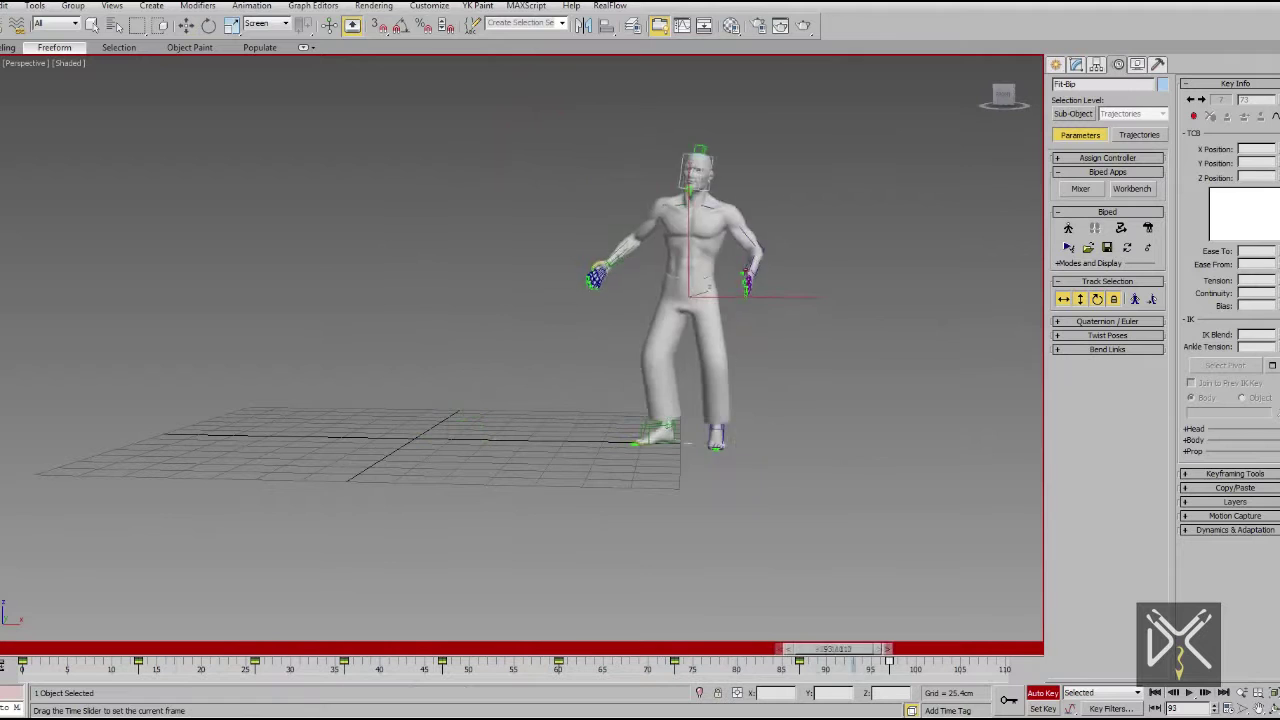
Shift the biped's center of mass upward and slightly sideways at frame 80
{"action": "scroll", "coordinate": [738, 300], "scroll_direction": "up", "scroll_amount": 5}
{"action": "left_click_drag", "start_coordinate": [686, 262], "coordinate": [698, 251]}
{"action": "key", "text": "ctrl+z"}
{"action": "middle_click_drag", "start_coordinate": [698, 251], "coordinate": [694, 263], "text": "alt"}
{"action": "left_click_drag", "start_coordinate": [694, 263], "coordinate": [713, 260]}
{"action": "left_click_drag", "start_coordinate": [781, 648], "coordinate": [721, 650]}
{"action": "left_click_drag", "start_coordinate": [659, 281], "coordinate": [676, 242]}
{"action": "middle_click_drag", "start_coordinate": [676, 242], "coordinate": [700, 325], "text": "alt"}
{"action": "scroll", "coordinate": [725, 340], "scroll_direction": "down", "scroll_amount": 3}
Select the center of mass and move it up and sideways at frame 29, above the supporting foot
{"action": "left_click_drag", "start_coordinate": [752, 650], "coordinate": [287, 689]}
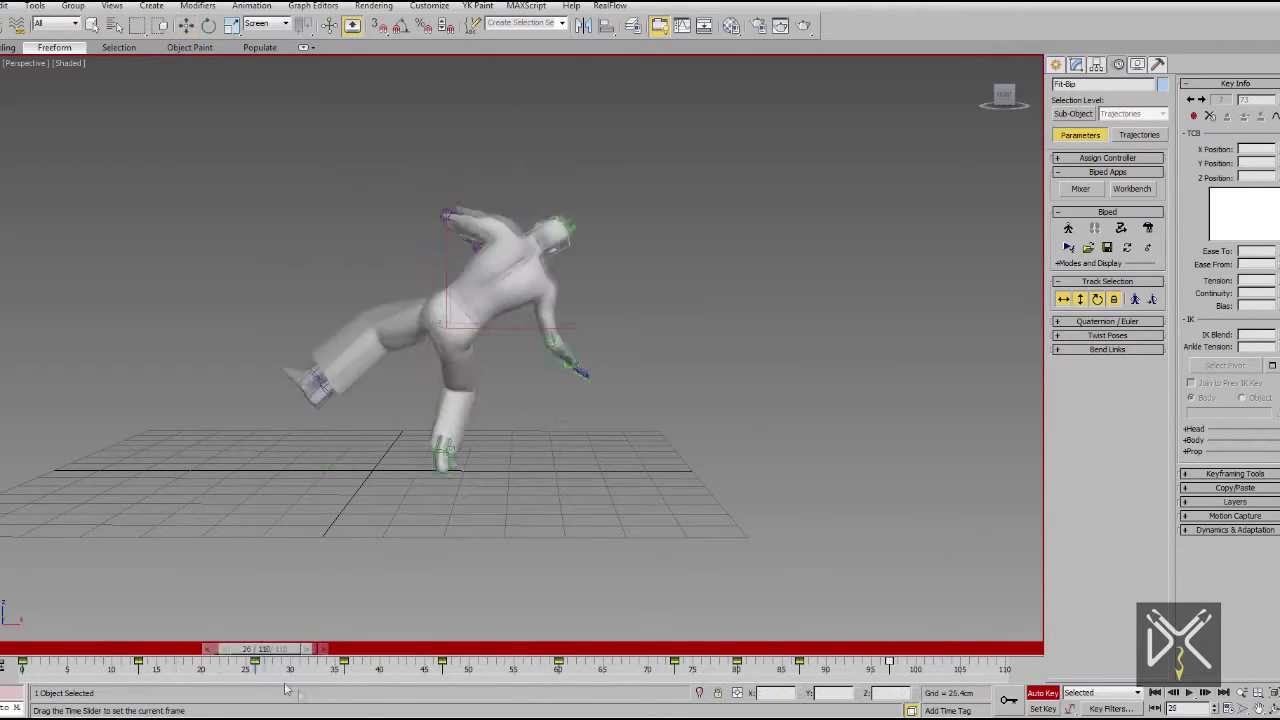
{"action": "left_click", "coordinate": [453, 474]}
{"action": "middle_click_drag", "start_coordinate": [453, 474], "coordinate": [465, 425], "text": "alt"}
{"action": "left_click", "coordinate": [1063, 299]}
{"action": "left_click_drag", "start_coordinate": [496, 250], "coordinate": [524, 227]}
Examine the center of mass trajectory and the motion from the kick through the landing up to frame 97
{"action": "left_click_drag", "start_coordinate": [287, 648], "coordinate": [365, 640]}
{"action": "middle_click_drag", "start_coordinate": [473, 415], "coordinate": [484, 448], "text": "alt"}
{"action": "key", "text": "F3"}
{"action": "scroll", "coordinate": [500, 403], "scroll_direction": "up", "scroll_amount": 6}
{"action": "left_click_drag", "start_coordinate": [370, 650], "coordinate": [660, 649]}
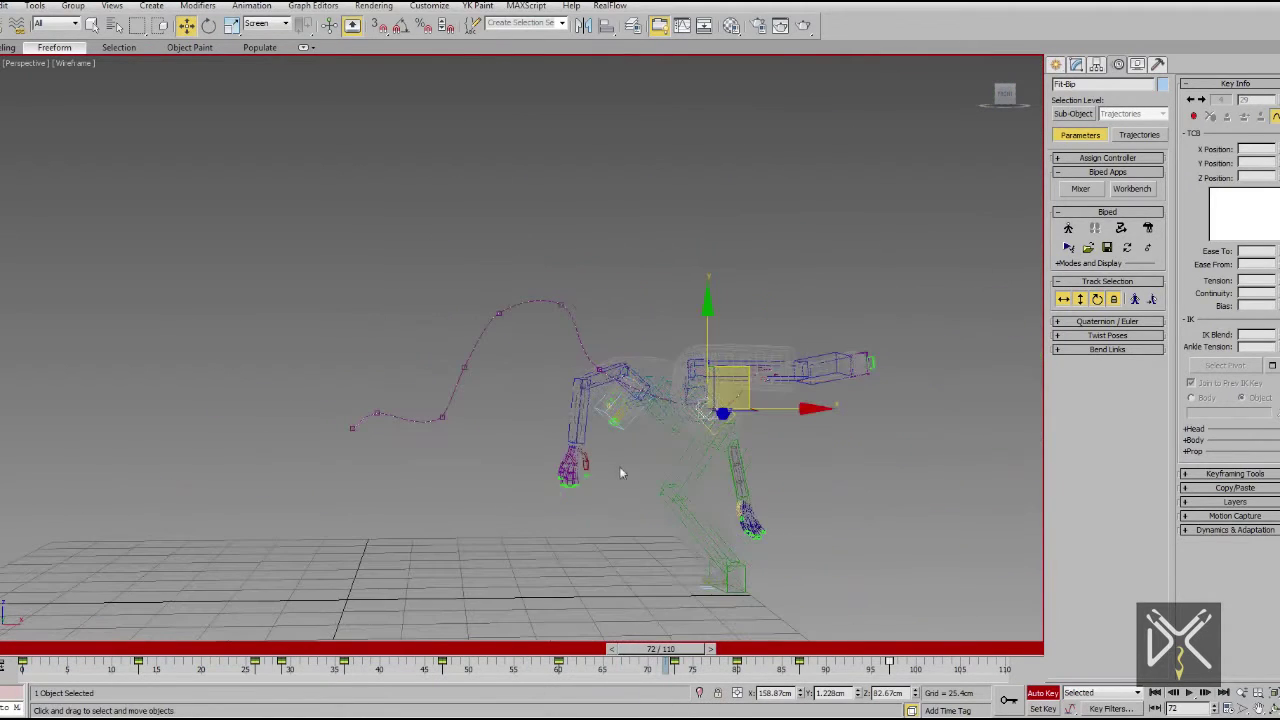
{"action": "key", "text": "F3"}
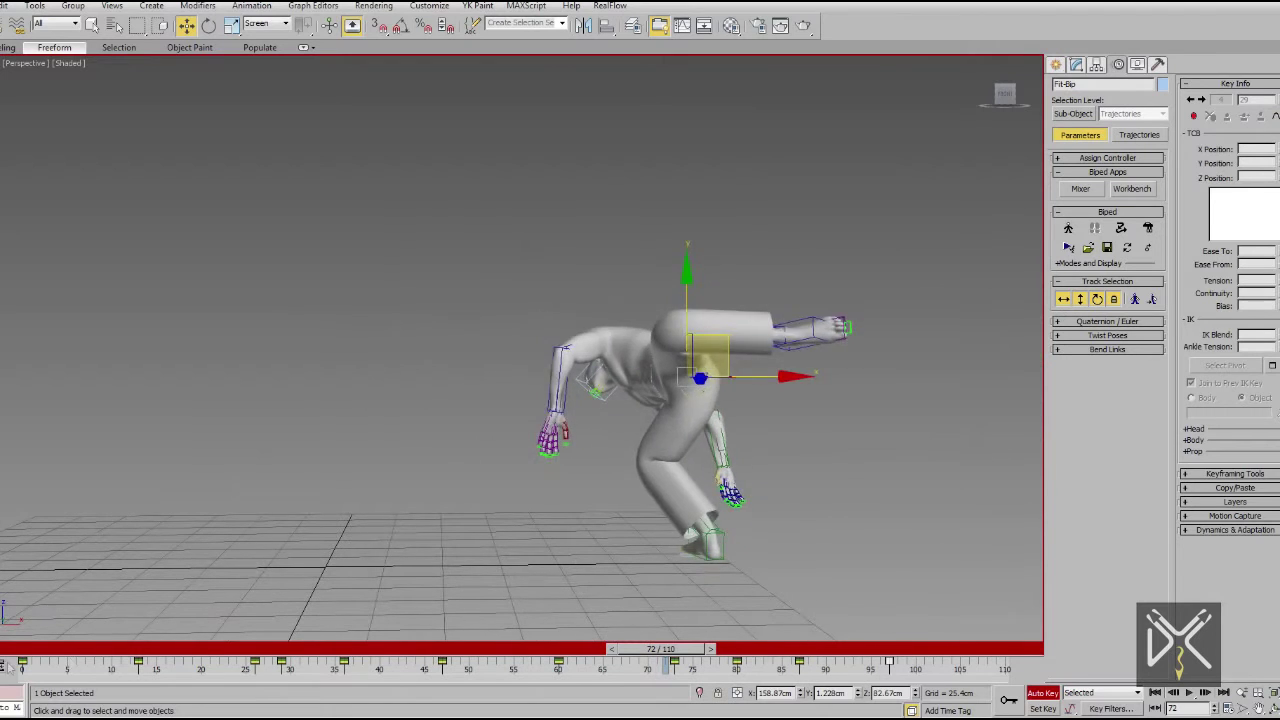
{"action": "left_click_drag", "start_coordinate": [660, 649], "coordinate": [790, 641]}
{"action": "scroll", "coordinate": [715, 390], "scroll_direction": "up", "scroll_amount": 3}
{"action": "middle_click_drag", "start_coordinate": [710, 390], "coordinate": [560, 290]}
{"action": "mouse_move", "coordinate": [560, 290]}
{"action": "middle_mouse_down", "text": "alt"}
{"action": "mouse_move", "coordinate": [506, 278]}
{"action": "mouse_move", "coordinate": [558, 306]}
{"action": "middle_mouse_up", "text": "alt"}
{"action": "left_click_drag", "start_coordinate": [785, 645], "coordinate": [871, 668]}
{"action": "key", "text": "w"}
{"action": "scroll", "coordinate": [700, 380], "scroll_direction": "down", "scroll_amount": 3}
{"action": "middle_click_drag", "start_coordinate": [690, 370], "coordinate": [801, 398], "text": "alt"}
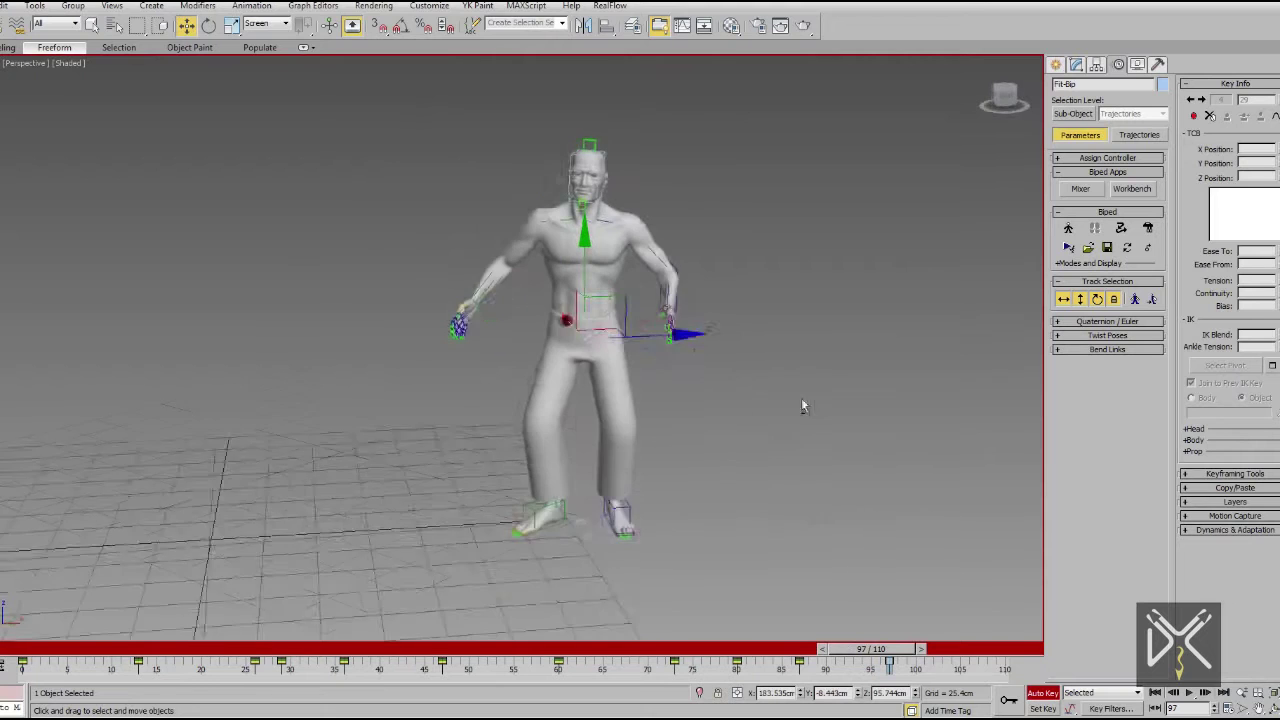
Rotate the left forearm outward at frame 97 to open the arm away from the body
{"action": "scroll", "coordinate": [673, 411], "scroll_direction": "up", "scroll_amount": 5}
{"action": "key", "text": "e"}
{"action": "middle_click_drag", "start_coordinate": [651, 409], "coordinate": [595, 392], "text": "alt"}
{"action": "scroll", "coordinate": [620, 385], "scroll_direction": "up", "scroll_amount": 2}
{"action": "left_click_drag", "start_coordinate": [634, 376], "coordinate": [694, 380]}
{"action": "middle_click_drag", "start_coordinate": [625, 368], "coordinate": [672, 349], "text": "alt"}
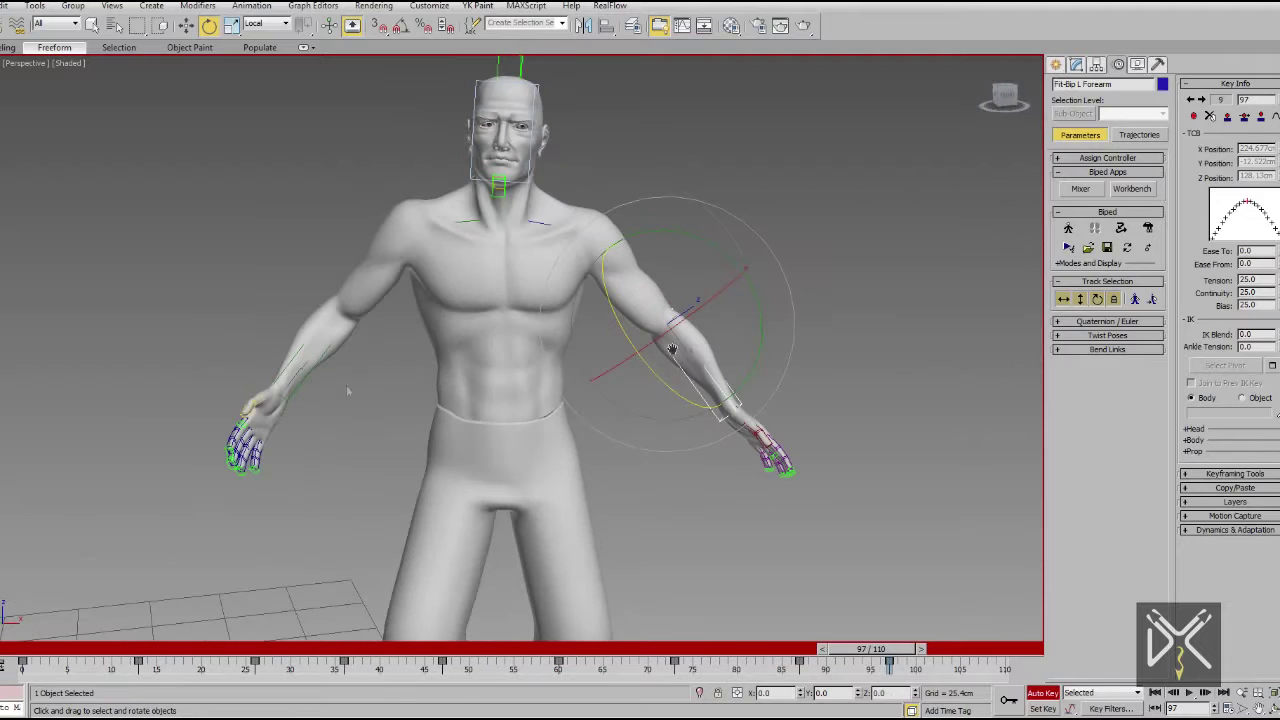
Rotate the clavicles at frame 97 to adjust the shoulders
{"action": "middle_click_drag", "start_coordinate": [325, 420], "coordinate": [372, 442], "text": "alt"}
{"action": "middle_click_drag", "start_coordinate": [470, 254], "coordinate": [460, 278], "text": "alt"}
{"action": "left_click", "coordinate": [558, 203]}
{"action": "mouse_move", "coordinate": [865, 649]}
{"action": "left_mouse_down"}
{"action": "mouse_move", "coordinate": [771, 649]}
{"action": "mouse_move", "coordinate": [880, 649]}
{"action": "left_mouse_up"}
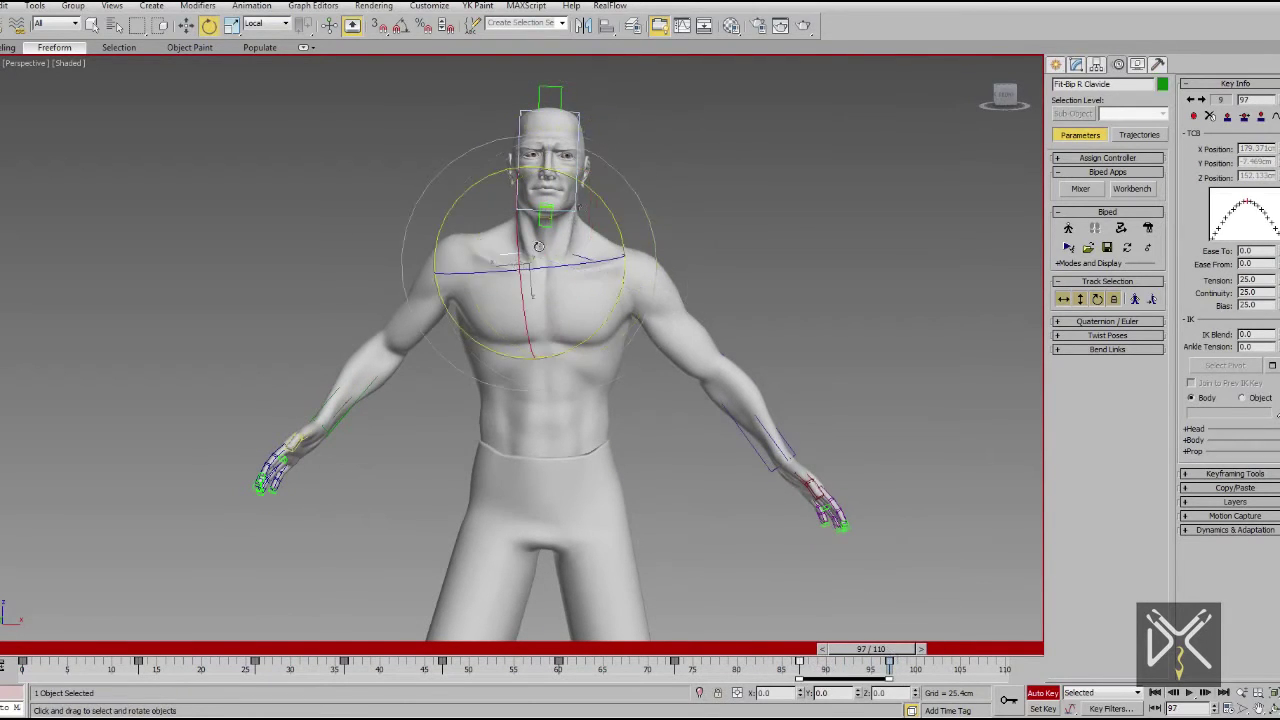
{"action": "left_click", "coordinate": [590, 186]}
Reposition the biped's center of mass at frame 110 for the final stand
{"action": "left_click_drag", "start_coordinate": [673, 648], "coordinate": [882, 648]}
{"action": "middle_click_drag", "start_coordinate": [680, 440], "coordinate": [716, 423], "text": "alt"}
{"action": "scroll", "coordinate": [743, 508], "scroll_direction": "up", "scroll_amount": 4}
{"action": "scroll", "coordinate": [735, 490], "scroll_direction": "down", "scroll_amount": 4}
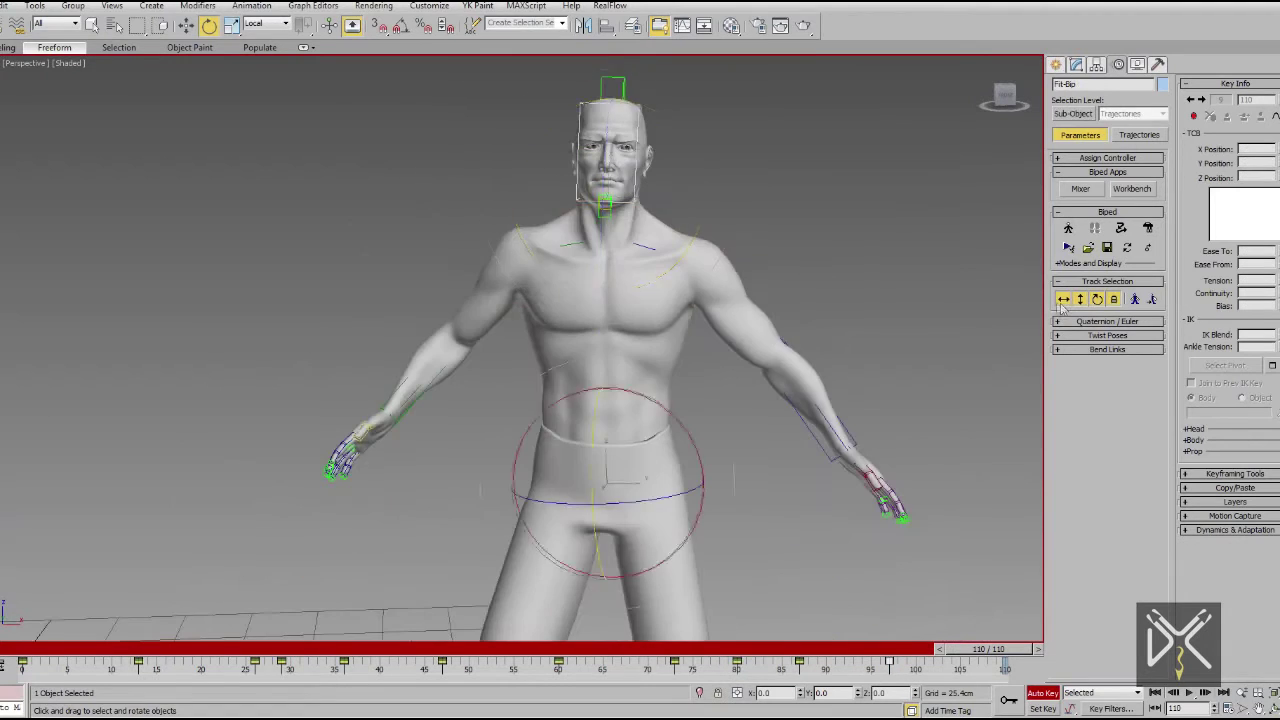
{"action": "scroll", "coordinate": [680, 290], "scroll_direction": "down", "scroll_amount": 4}
{"action": "middle_click_drag", "start_coordinate": [680, 345], "coordinate": [655, 385], "text": "alt"}
{"action": "left_click_drag", "start_coordinate": [627, 381], "coordinate": [655, 390]}
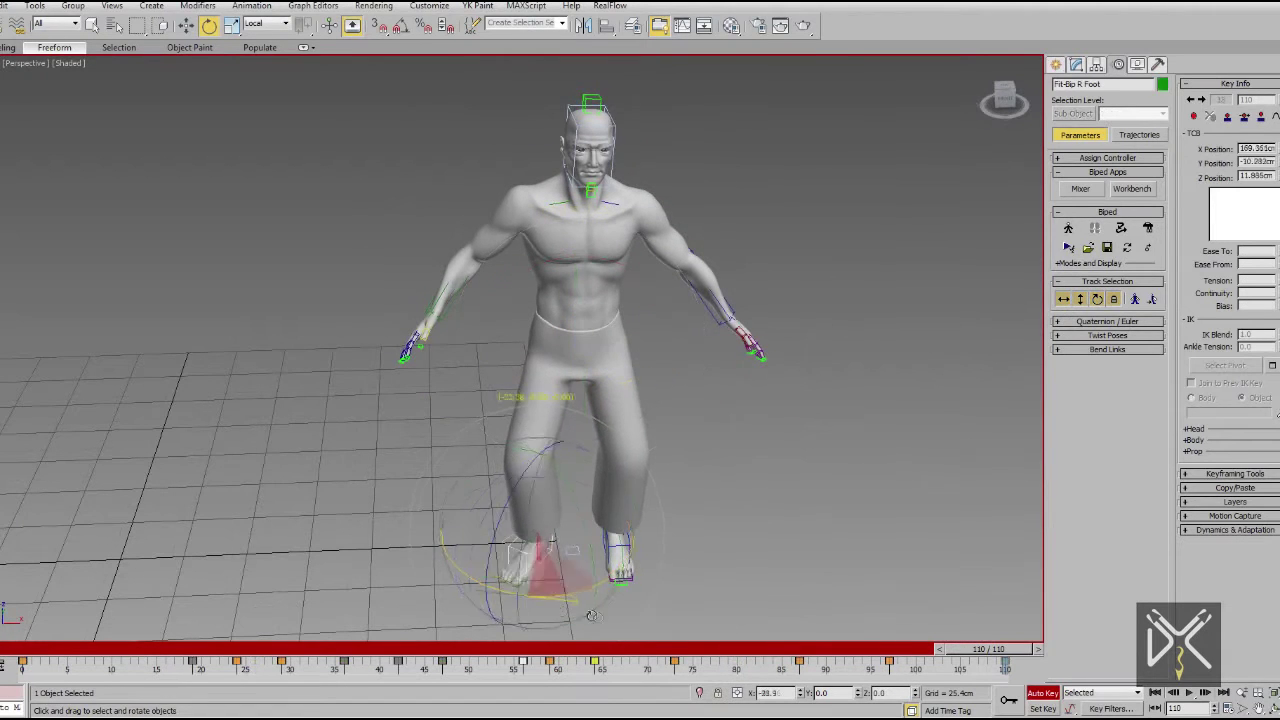
Turn the right foot and adjust the left leg's rotation at frame 110
{"action": "left_click_drag", "start_coordinate": [592, 616], "coordinate": [608, 618]}
{"action": "middle_click_drag", "start_coordinate": [637, 560], "coordinate": [642, 506], "text": "alt"}
{"action": "left_click_drag", "start_coordinate": [592, 504], "coordinate": [626, 506]}
{"action": "middle_click_drag", "start_coordinate": [650, 490], "coordinate": [645, 455], "text": "alt"}
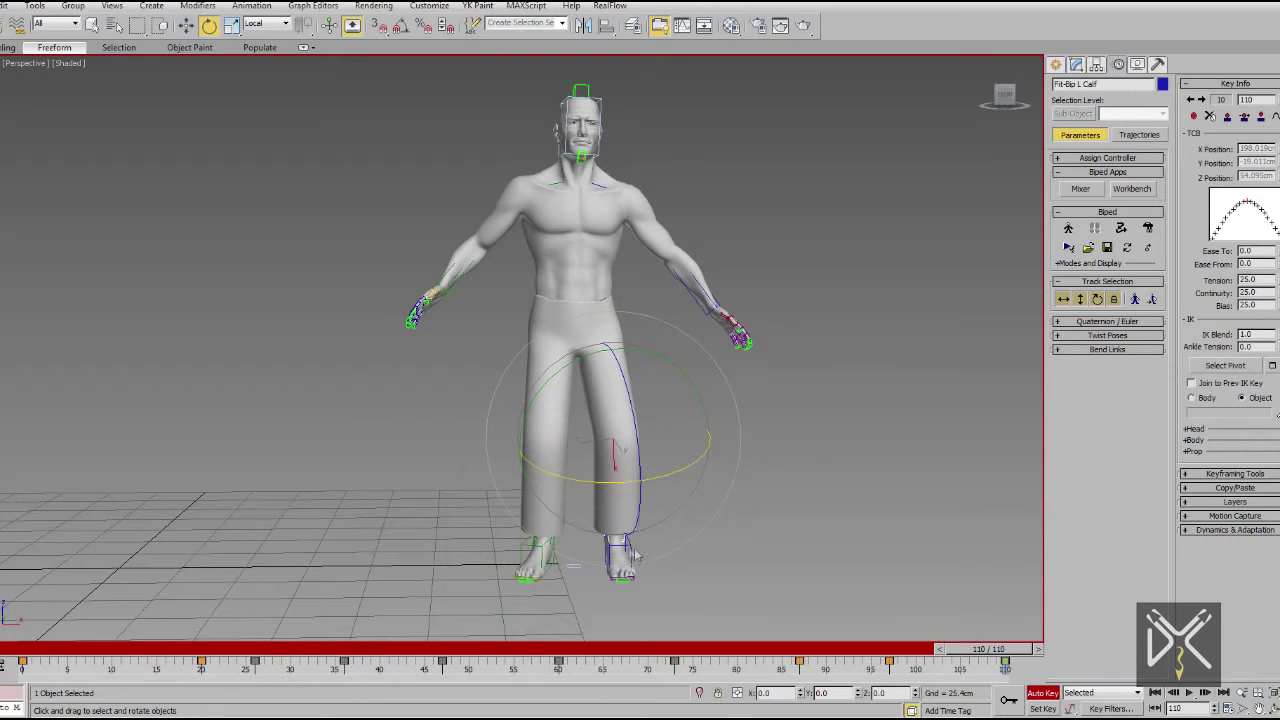
{"action": "middle_click_drag", "start_coordinate": [655, 580], "coordinate": [643, 592], "text": "alt"}
{"action": "mouse_move", "coordinate": [594, 334]}
{"action": "middle_mouse_down", "text": "alt"}
{"action": "mouse_move", "coordinate": [601, 352]}
{"action": "mouse_move", "coordinate": [706, 275]}
{"action": "mouse_move", "coordinate": [689, 403]}
{"action": "middle_mouse_up", "text": "alt"}
Rotate the biped's center of mass at frame 110 using the wireframe display
{"action": "key", "text": "F3"}
{"action": "key", "text": "e"}
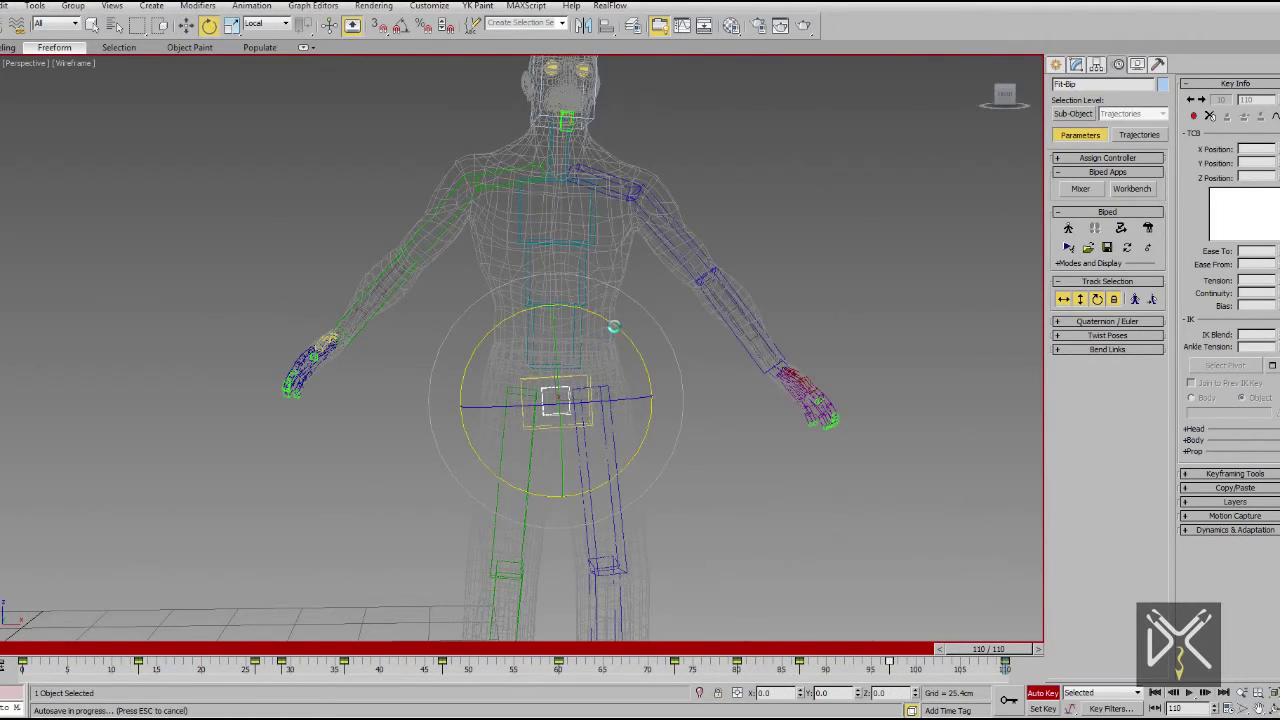
{"action": "left_click_drag", "start_coordinate": [623, 238], "coordinate": [556, 335]}
{"action": "mouse_move", "coordinate": [645, 352]}
{"action": "middle_mouse_down", "text": "alt"}
{"action": "mouse_move", "coordinate": [507, 357]}
{"action": "mouse_move", "coordinate": [635, 345]}
{"action": "middle_mouse_up", "text": "alt"}
Rotate the clavicles and the head at frame 110 for the standing pose
{"action": "left_click", "coordinate": [643, 252]}
{"action": "left_click", "coordinate": [488, 238]}
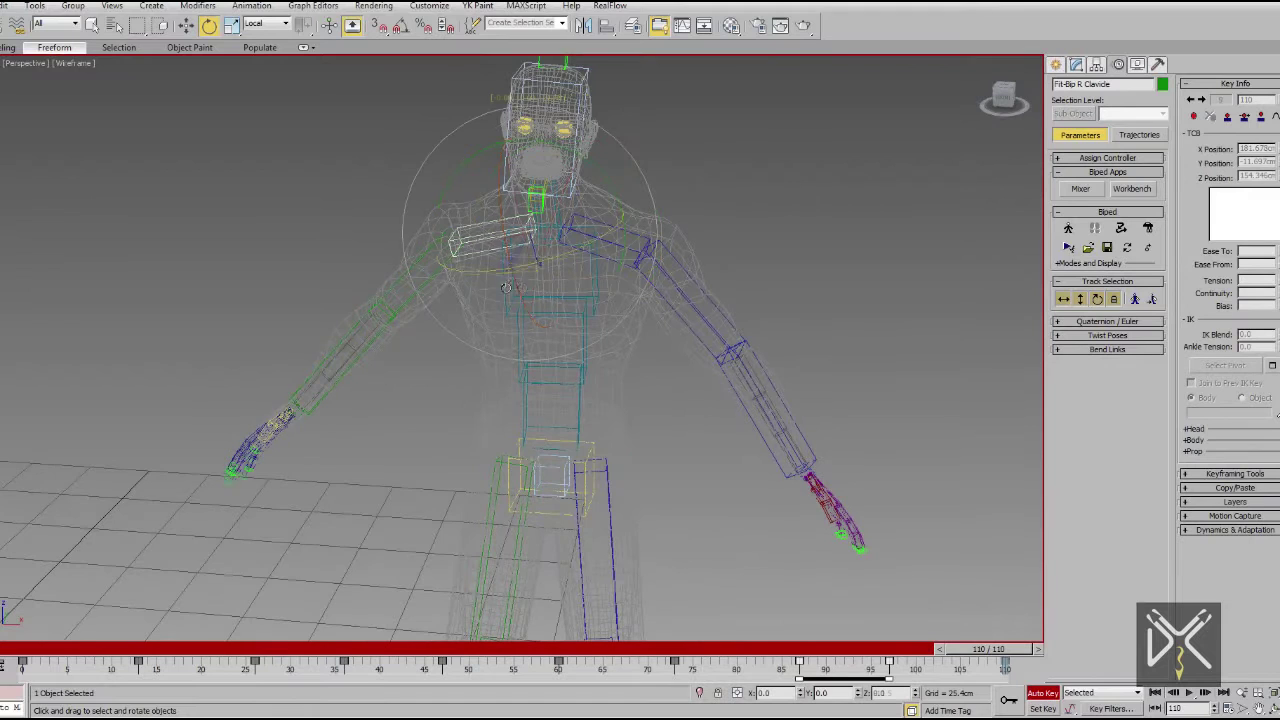
{"action": "key", "text": "F3"}
{"action": "middle_click_drag", "start_coordinate": [526, 286], "coordinate": [577, 299], "text": "alt"}
{"action": "middle_click_drag", "start_coordinate": [577, 299], "coordinate": [577, 333]}
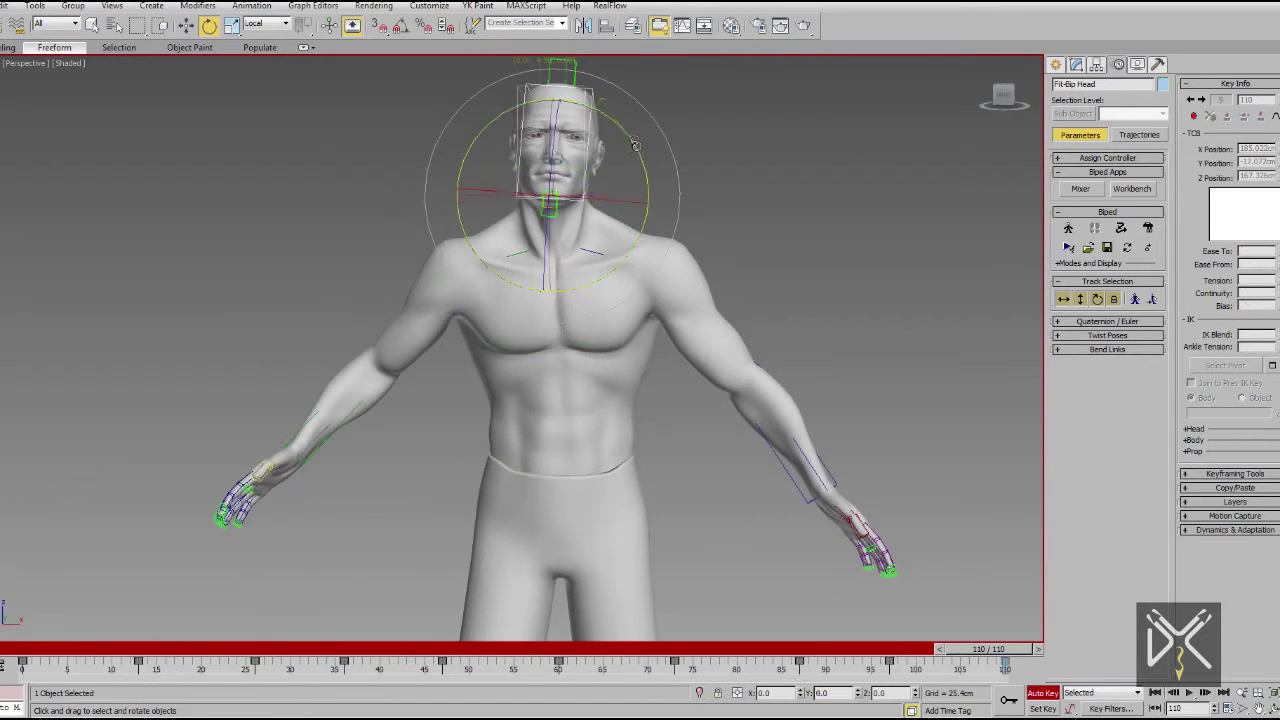
Rotate both forearms and upper arms inward at frame 110 to bring the hands in front of the hips
{"action": "left_click_drag", "start_coordinate": [733, 397], "coordinate": [591, 408]}
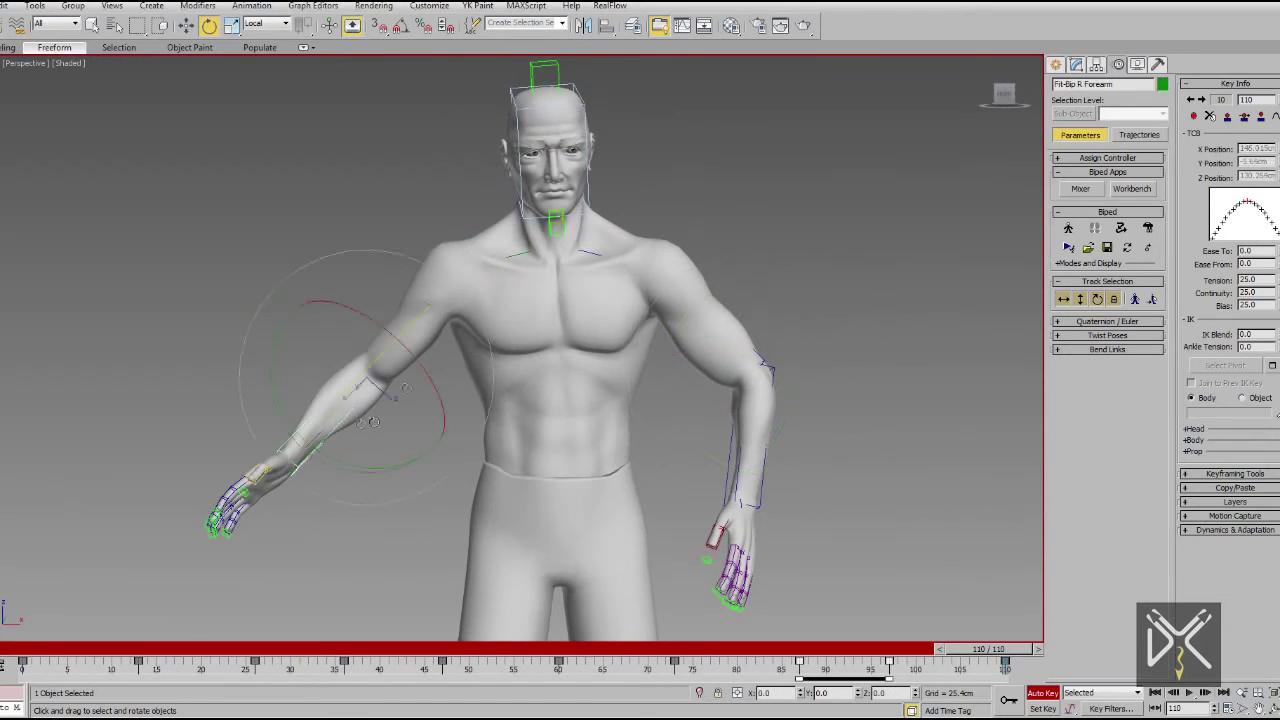
{"action": "left_click_drag", "start_coordinate": [372, 422], "coordinate": [456, 420]}
{"action": "left_click", "coordinate": [392, 308]}
{"action": "left_click_drag", "start_coordinate": [412, 350], "coordinate": [506, 362]}
{"action": "middle_click_drag", "start_coordinate": [530, 360], "coordinate": [599, 342], "text": "alt"}
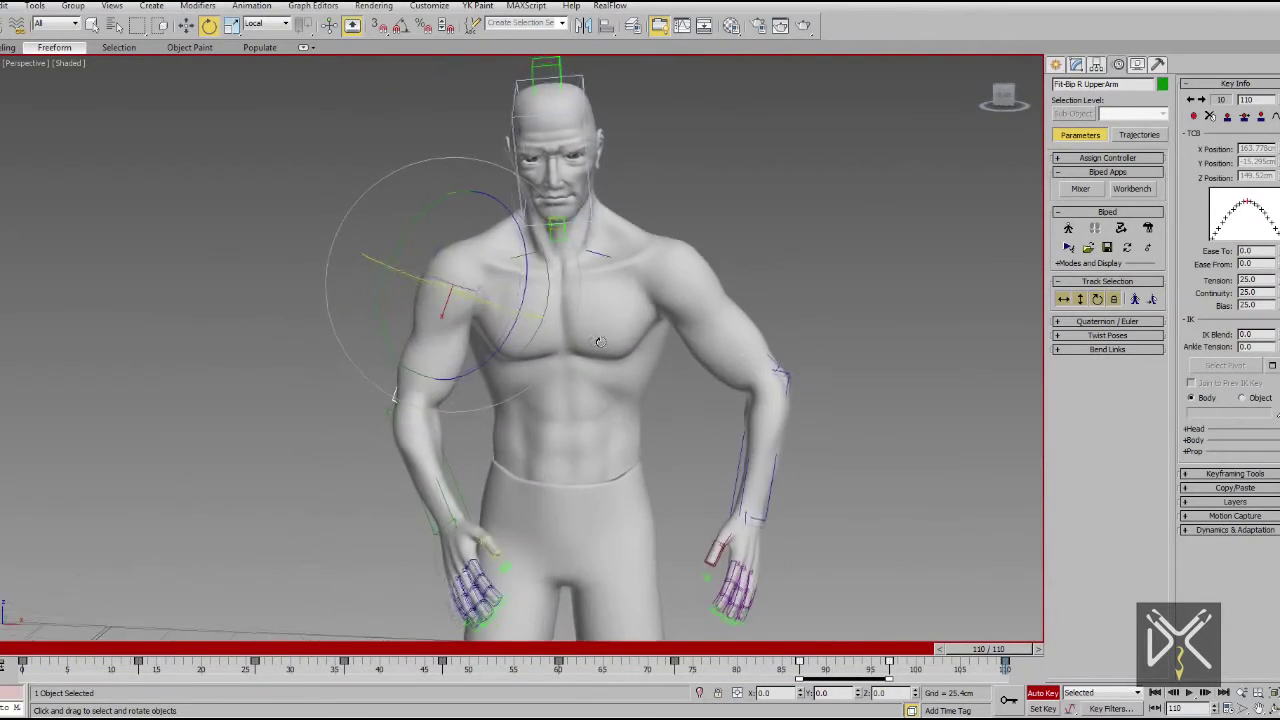
{"action": "left_click_drag", "start_coordinate": [760, 356], "coordinate": [703, 394]}
{"action": "middle_click_drag", "start_coordinate": [681, 297], "coordinate": [502, 452], "text": "alt"}
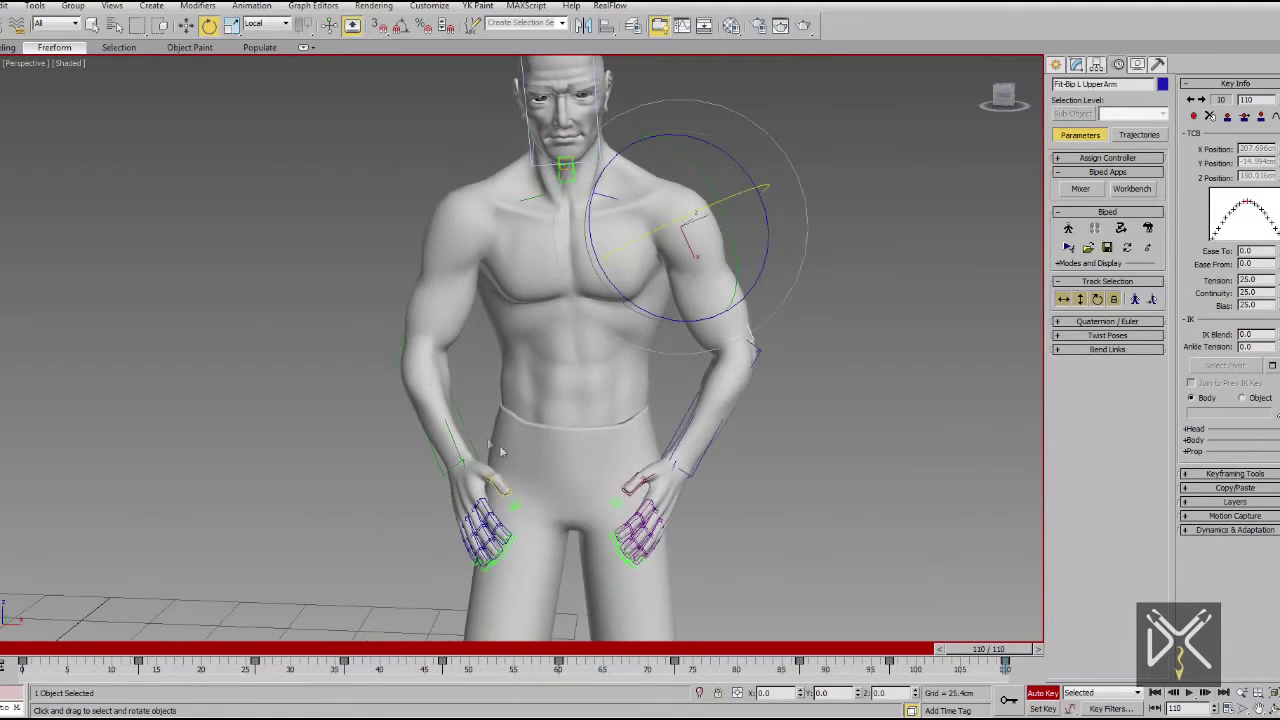
{"action": "left_click_drag", "start_coordinate": [700, 442], "coordinate": [687, 434]}
{"action": "mouse_move", "coordinate": [687, 434]}
{"action": "middle_mouse_down", "text": "alt"}
{"action": "mouse_move", "coordinate": [560, 480]}
{"action": "mouse_move", "coordinate": [690, 420]}
{"action": "middle_mouse_up", "text": "alt"}
{"action": "scroll", "coordinate": [690, 410], "scroll_direction": "down", "scroll_amount": 3}
{"action": "scroll", "coordinate": [569, 447], "scroll_direction": "up", "scroll_amount": 3}
Select both forearms, remove their keys at frame 97 and check the arm motion up to frame 110
{"action": "left_click_drag", "start_coordinate": [988, 649], "coordinate": [887, 648]}
{"action": "key", "text": "e"}
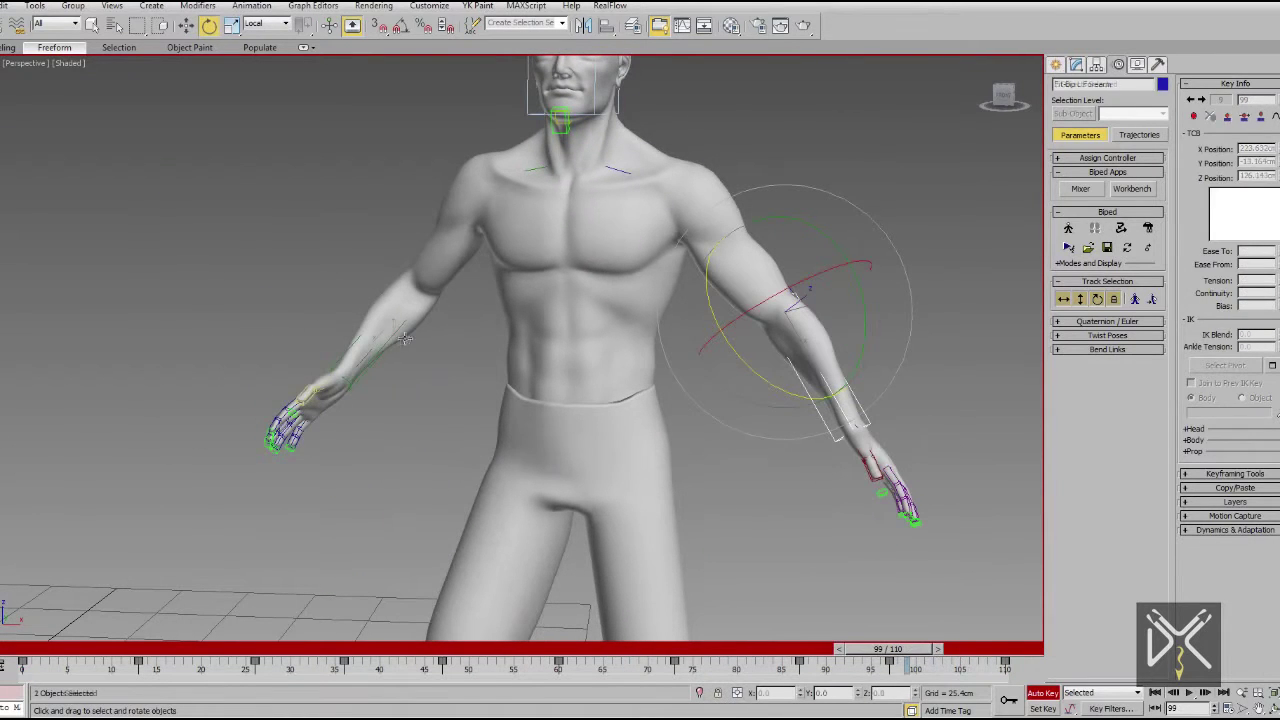
{"action": "left_click", "coordinate": [380, 360], "text": "ctrl"}
{"action": "left_click_drag", "start_coordinate": [790, 392], "coordinate": [716, 335]}
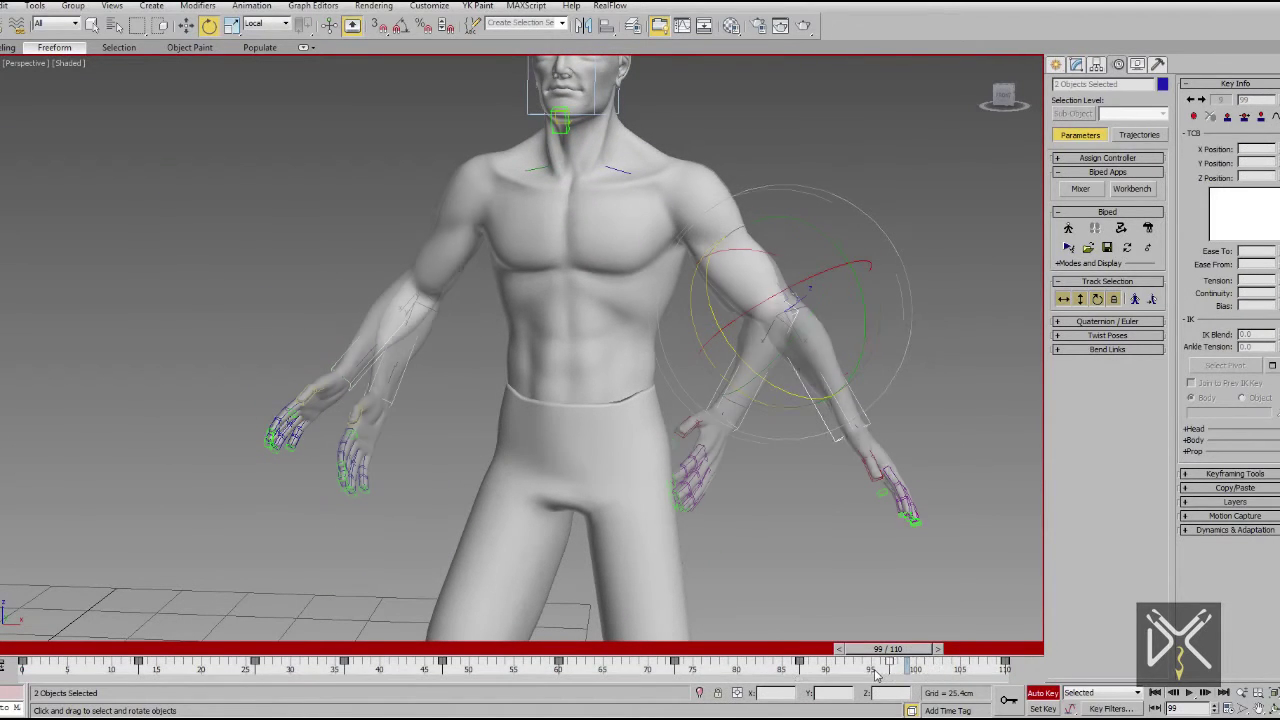
{"action": "scroll", "coordinate": [806, 468], "scroll_direction": "down", "scroll_amount": 5}
{"action": "mouse_move", "coordinate": [870, 657]}
{"action": "left_mouse_down"}
{"action": "mouse_move", "coordinate": [366, 694]}
{"action": "mouse_move", "coordinate": [870, 650]}
{"action": "left_mouse_up"}
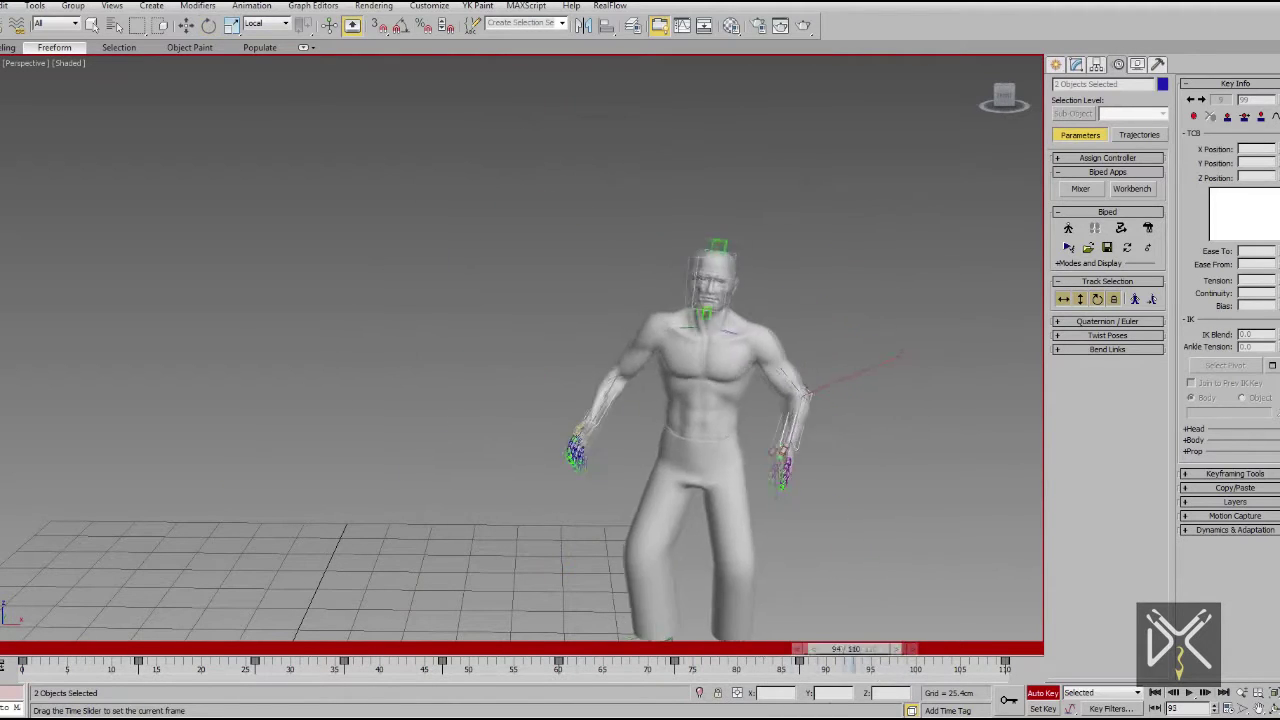
{"action": "scroll", "coordinate": [743, 557], "scroll_direction": "up", "scroll_amount": 3}
{"action": "middle_click_drag", "start_coordinate": [884, 623], "coordinate": [816, 588]}
{"action": "scroll", "coordinate": [860, 237], "scroll_direction": "down", "scroll_amount": 5}
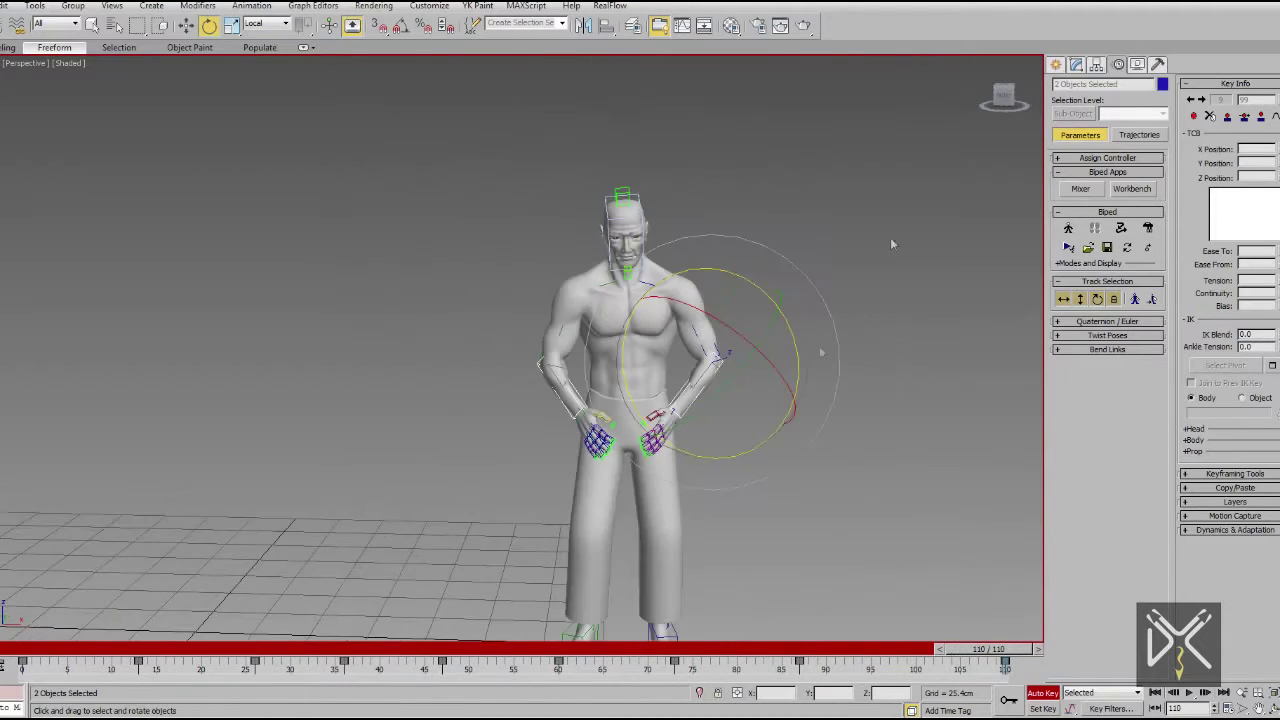
Select the whole biped, move its final pose keys from frame 110 to 105 and extend the timeline to 125 frames
{"action": "left_click_drag", "start_coordinate": [860, 160], "coordinate": [588, 580]}
{"action": "left_click_drag", "start_coordinate": [988, 650], "coordinate": [915, 650]}
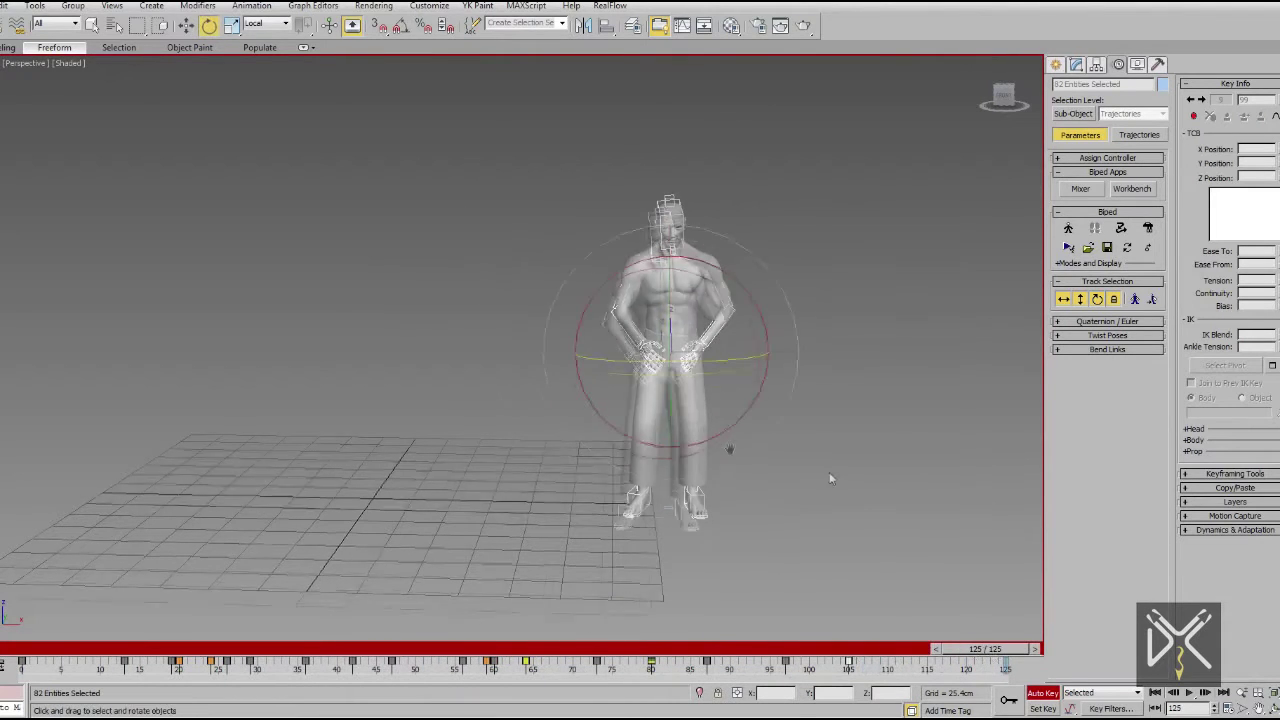
Rotate the left upper arm and forearm at frame 125 so the arm hangs beside the thigh
{"action": "scroll", "coordinate": [829, 478], "scroll_direction": "up", "scroll_amount": 8}
{"action": "middle_click_drag", "start_coordinate": [761, 490], "coordinate": [678, 470], "text": "alt"}
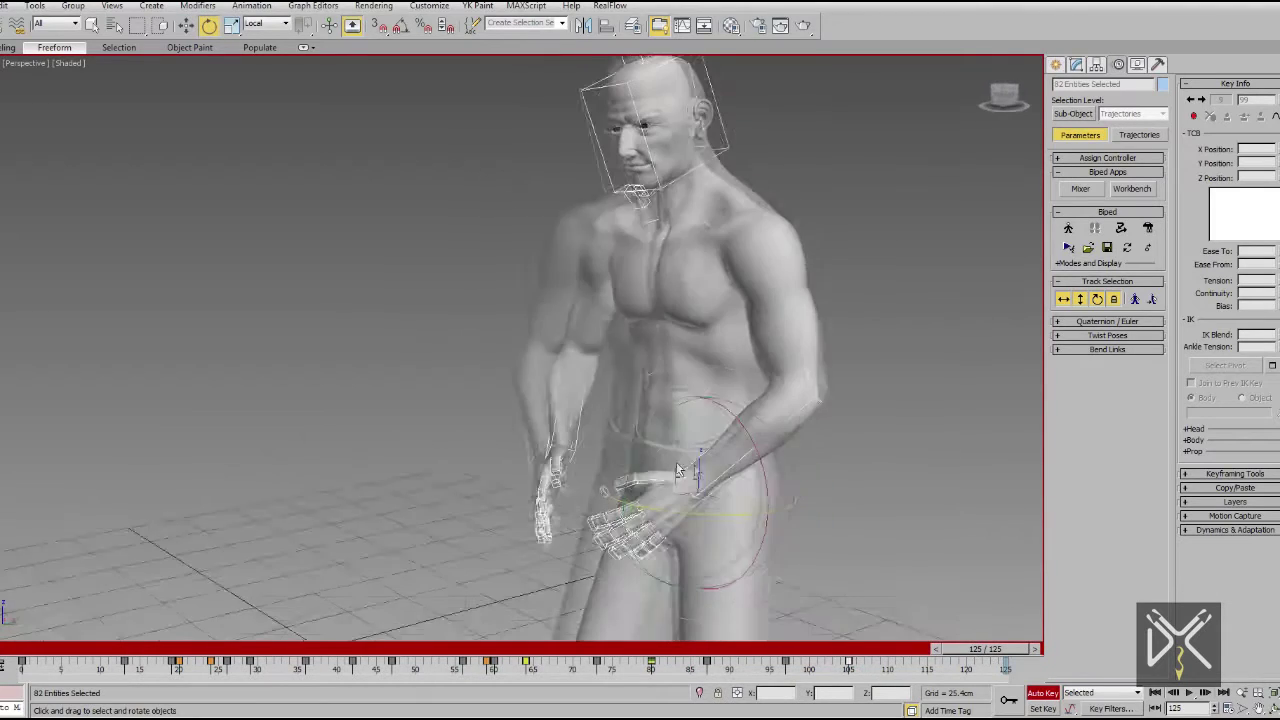
{"action": "key", "text": "F3"}
{"action": "left_click", "coordinate": [714, 420]}
{"action": "left_click_drag", "start_coordinate": [668, 379], "coordinate": [663, 313]}
{"action": "left_click_drag", "start_coordinate": [653, 252], "coordinate": [650, 266]}
{"action": "middle_click_drag", "start_coordinate": [655, 290], "coordinate": [868, 360], "text": "alt"}
{"action": "key", "text": "F3"}
{"action": "left_click", "coordinate": [876, 360]}
{"action": "key", "text": "F3"}
{"action": "key", "text": "F3"}
{"action": "left_click_drag", "start_coordinate": [858, 312], "coordinate": [808, 374]}
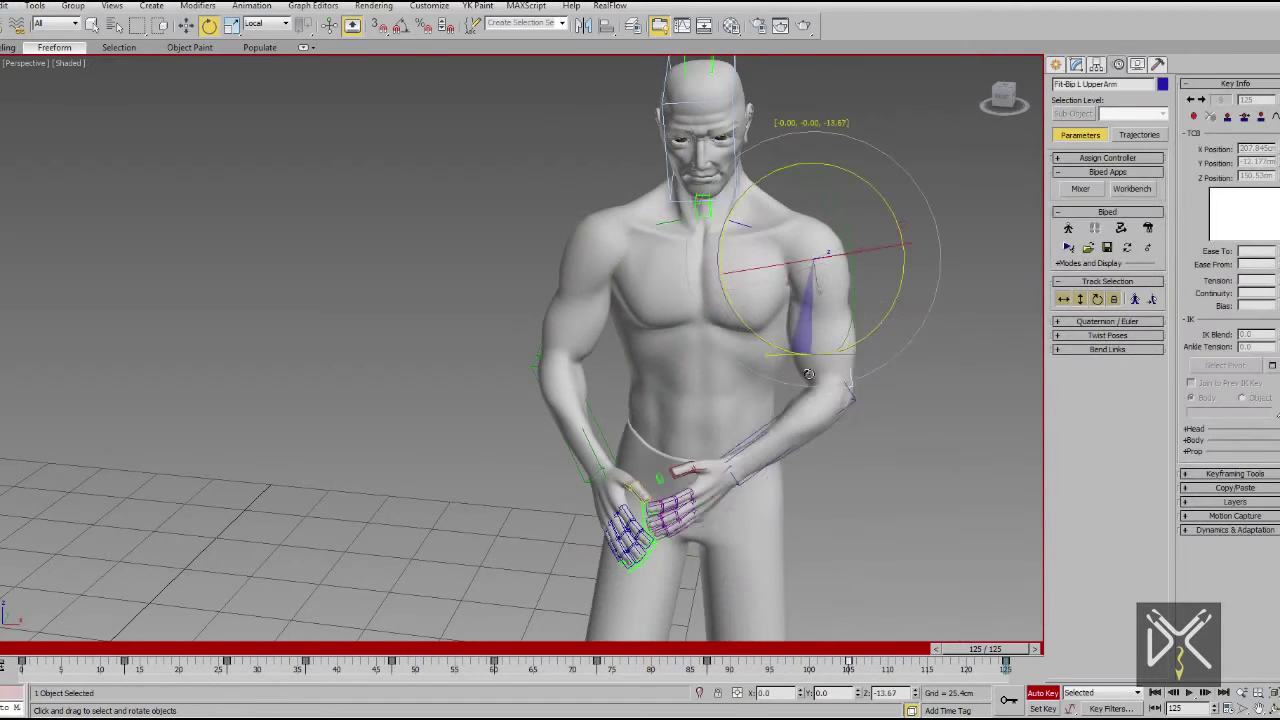
{"action": "left_click_drag", "start_coordinate": [845, 420], "coordinate": [868, 448]}
Rotate the right upper arm and forearm at frame 125 so the arm hangs beside the right thigh
{"action": "key", "text": "F3"}
{"action": "left_click", "coordinate": [620, 351]}
{"action": "key", "text": "F3"}
{"action": "key", "text": "F3"}
{"action": "left_click", "coordinate": [615, 431]}
{"action": "left_click_drag", "start_coordinate": [641, 372], "coordinate": [651, 406]}
{"action": "key", "text": "F3"}
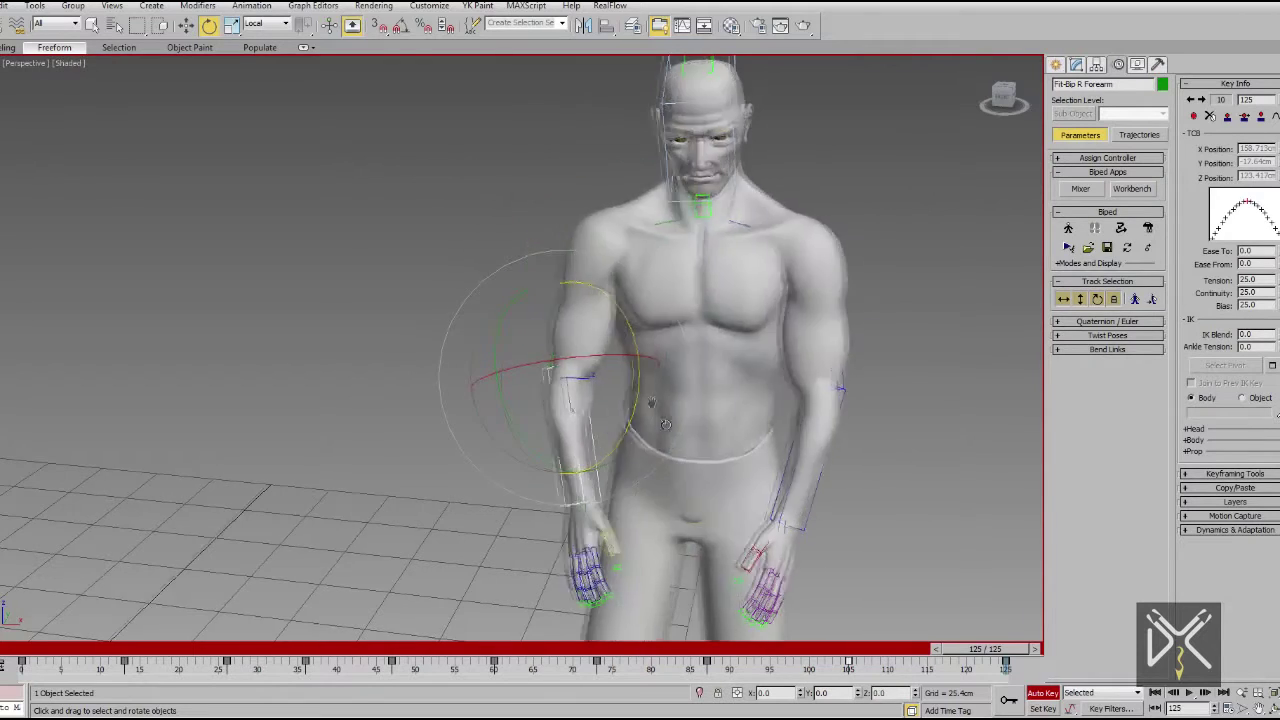
Check the arm transition, then move the center of mass key from frame 105 to 109
{"action": "middle_click_drag", "start_coordinate": [651, 406], "coordinate": [725, 222], "text": "alt"}
{"action": "middle_click_drag", "start_coordinate": [700, 308], "coordinate": [685, 268]}
{"action": "scroll", "coordinate": [681, 245], "scroll_direction": "down", "scroll_amount": 5}
{"action": "left_click_drag", "start_coordinate": [997, 650], "coordinate": [871, 591]}
{"action": "left_click", "coordinate": [1097, 299]}
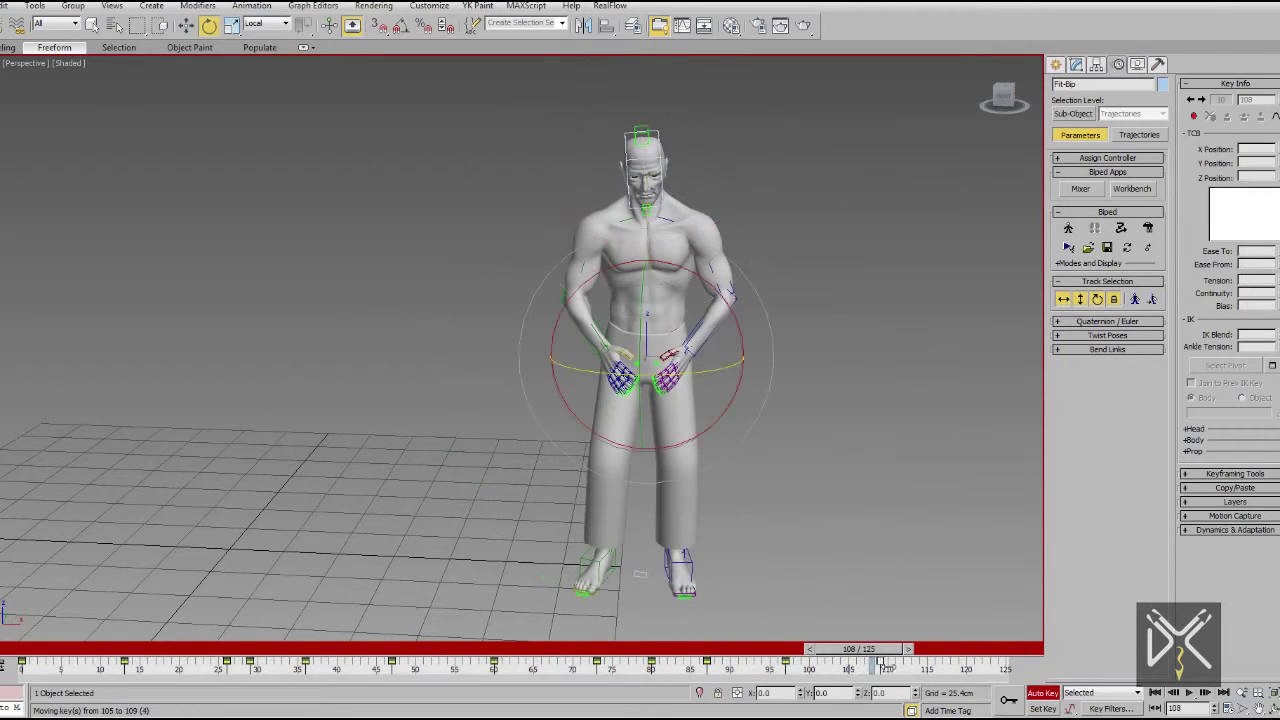
Rotate the neck at frame 125 from a side view to adjust the head's tilt
{"action": "left_click_drag", "start_coordinate": [850, 649], "coordinate": [963, 649]}
{"action": "scroll", "coordinate": [688, 240], "scroll_direction": "up", "scroll_amount": 4}
{"action": "middle_click_drag", "start_coordinate": [688, 240], "coordinate": [560, 236], "text": "alt"}
{"action": "left_click", "coordinate": [656, 207]}
{"action": "middle_click_drag", "start_coordinate": [708, 153], "coordinate": [742, 304], "text": "alt"}
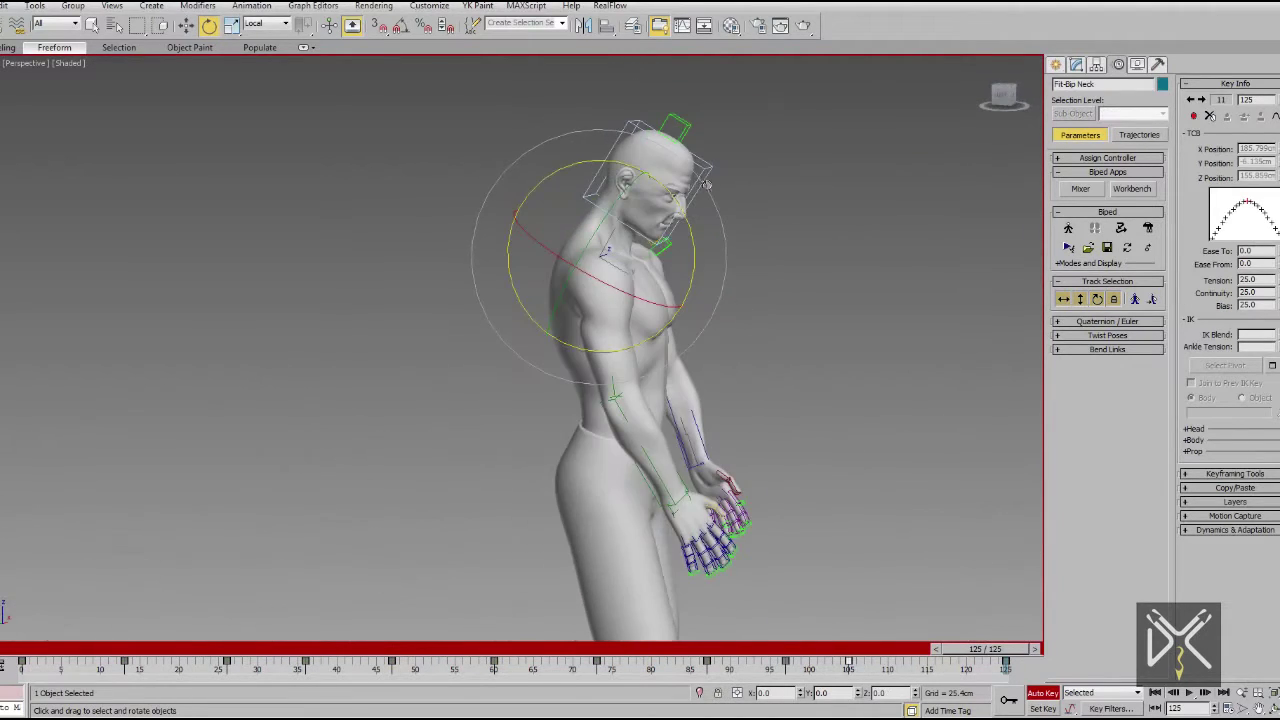
Retime the center of mass keys, placing the late landing key at frame 102 and moving the frame 87 key to 90
{"action": "left_click_drag", "start_coordinate": [985, 651], "coordinate": [798, 648]}
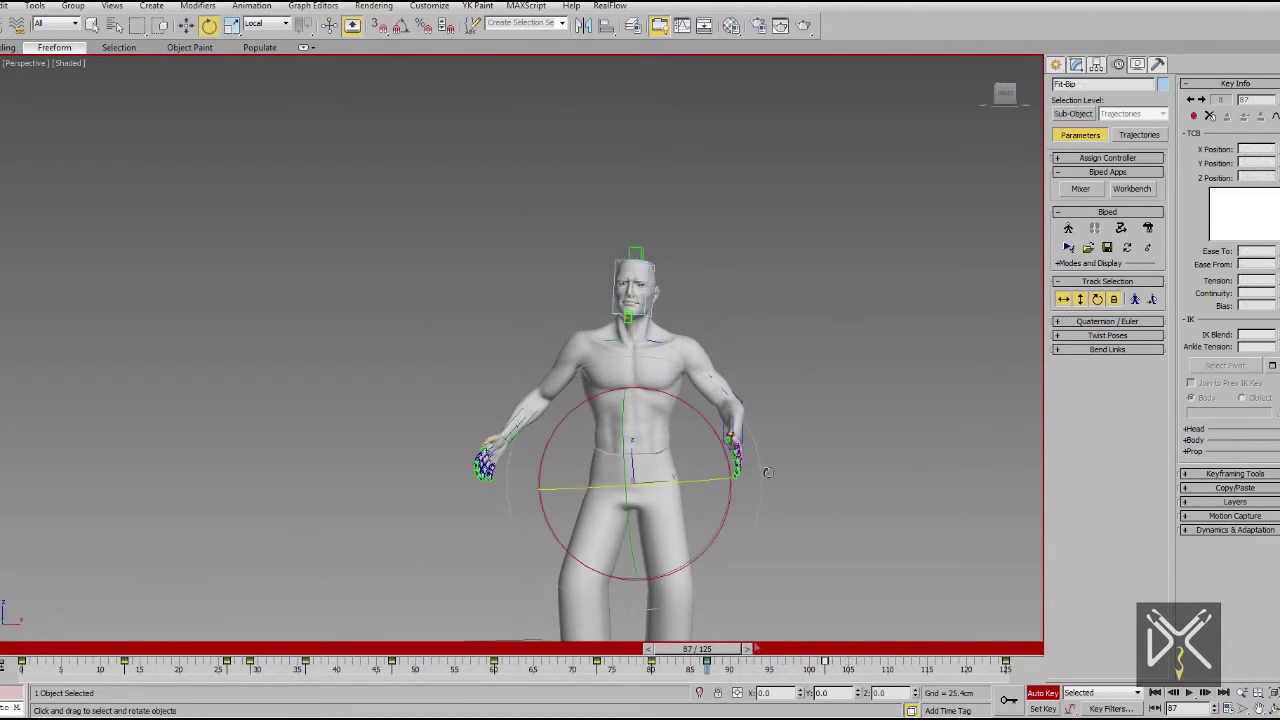
{"action": "mouse_move", "coordinate": [710, 651]}
{"action": "left_mouse_down"}
{"action": "mouse_move", "coordinate": [672, 650]}
{"action": "mouse_move", "coordinate": [716, 651]}
{"action": "left_mouse_up"}
{"action": "key", "text": "e"}
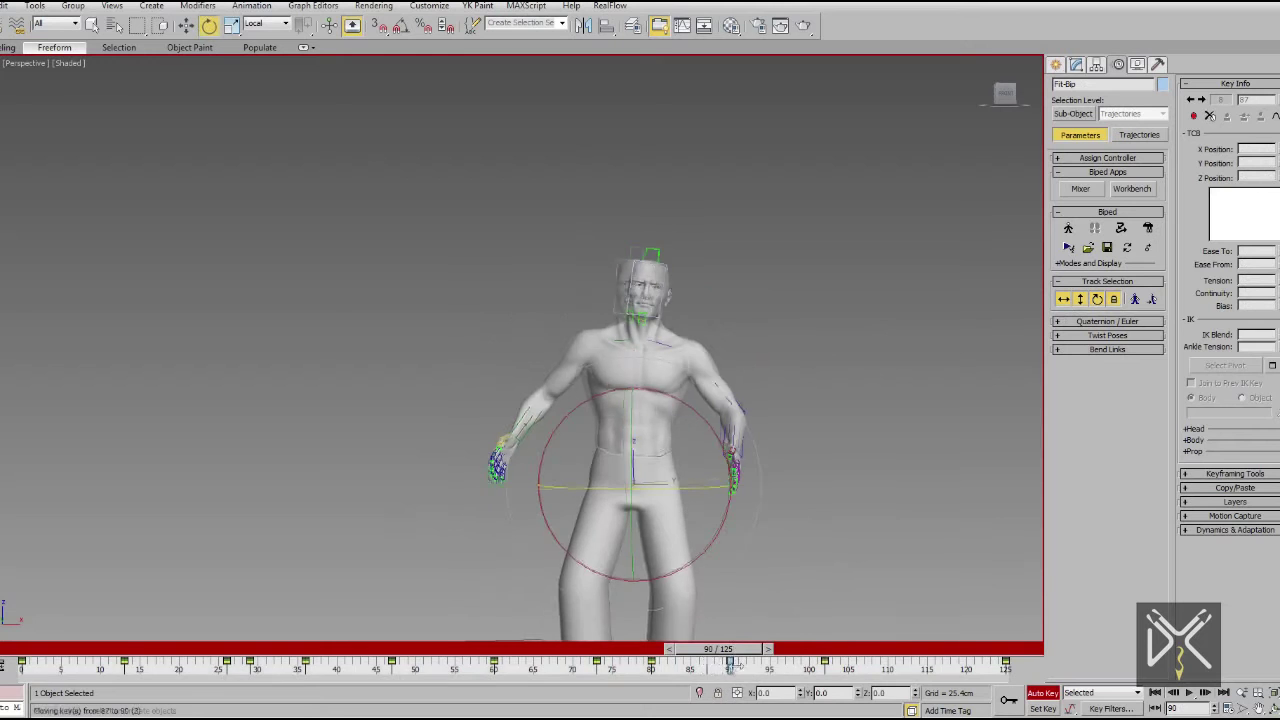
Play back the motion and move the center of mass key from frame 102 to 109
{"action": "middle_click_drag", "start_coordinate": [725, 592], "coordinate": [722, 486]}
{"action": "left_click_drag", "start_coordinate": [747, 650], "coordinate": [333, 651]}
{"action": "left_click", "coordinate": [1191, 694]}
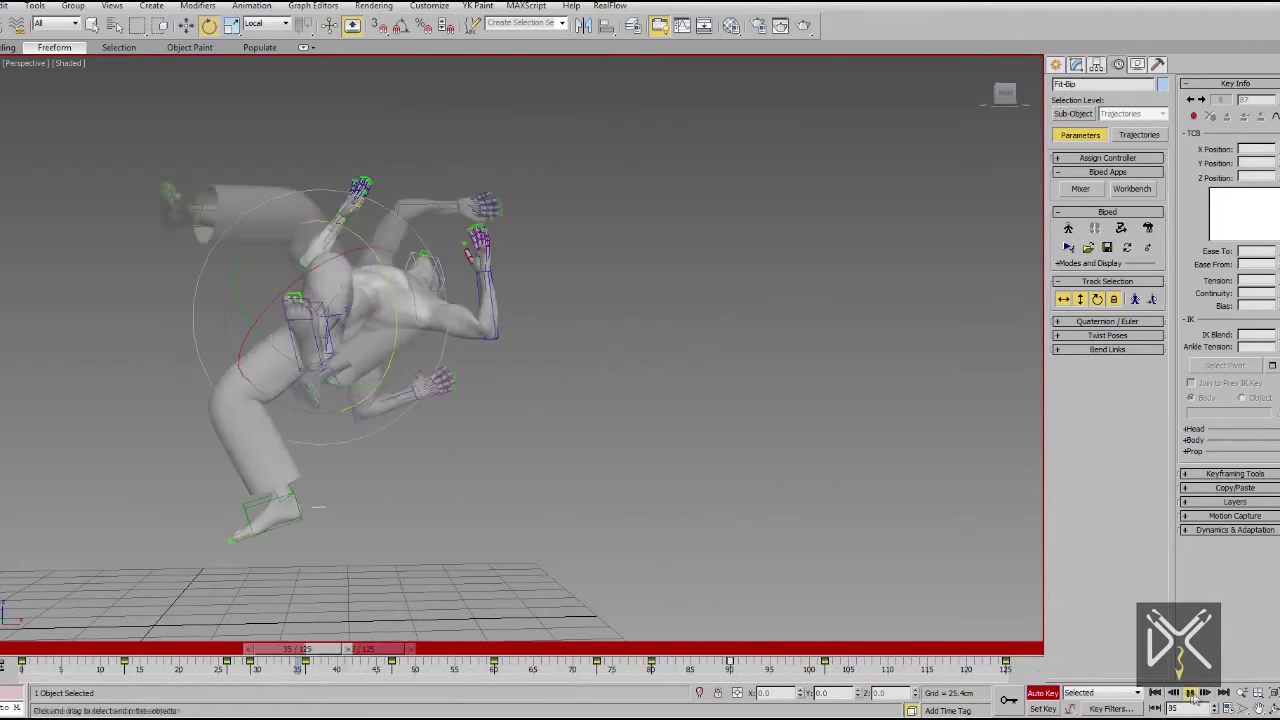
{"action": "left_click", "coordinate": [1191, 692]}
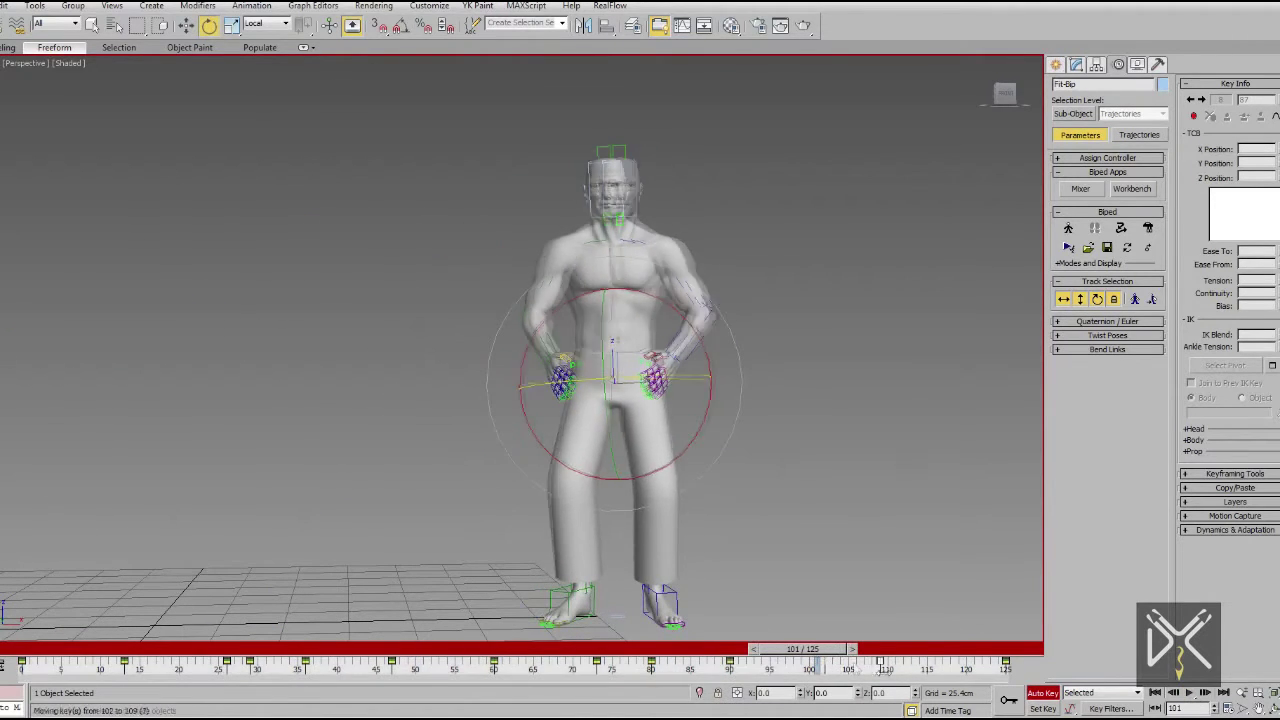
{"action": "left_click_drag", "start_coordinate": [802, 649], "coordinate": [568, 651]}
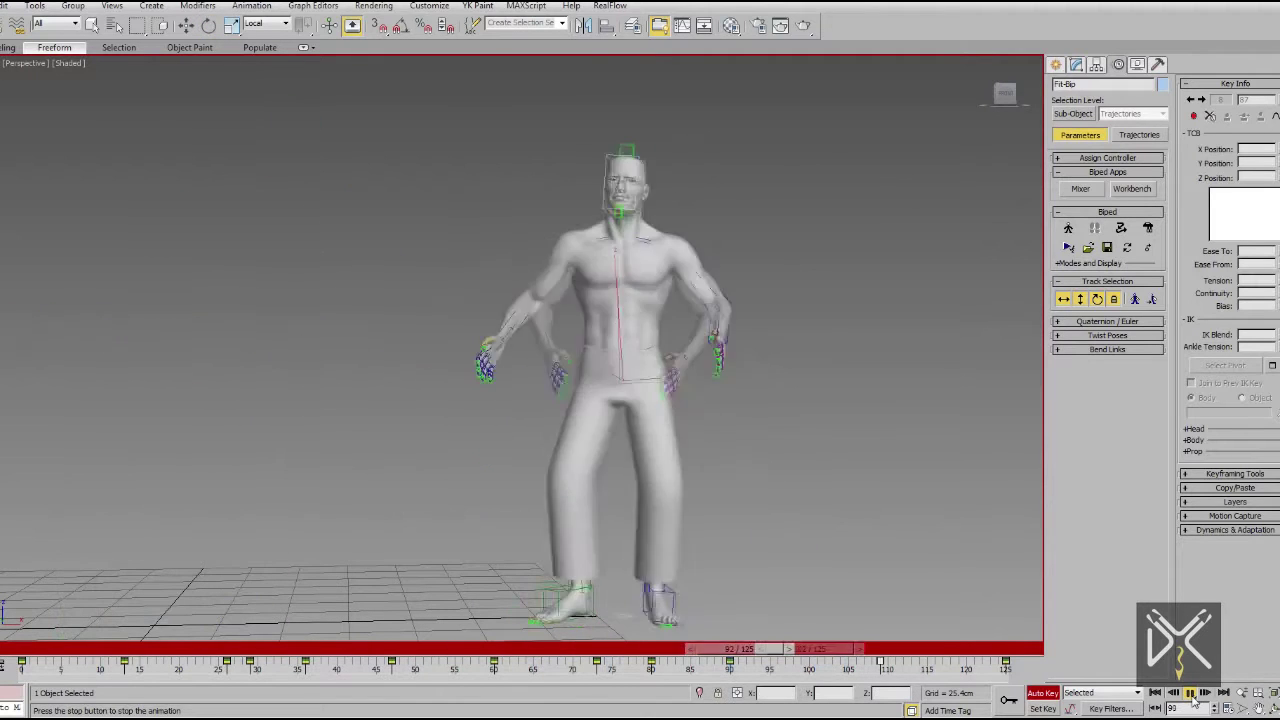
{"action": "left_click", "coordinate": [1191, 693]}
Select the whole biped, extend the timeline to 144 frames and move the frame 125 keys to its end
{"action": "middle_click_drag", "start_coordinate": [533, 499], "coordinate": [617, 463]}
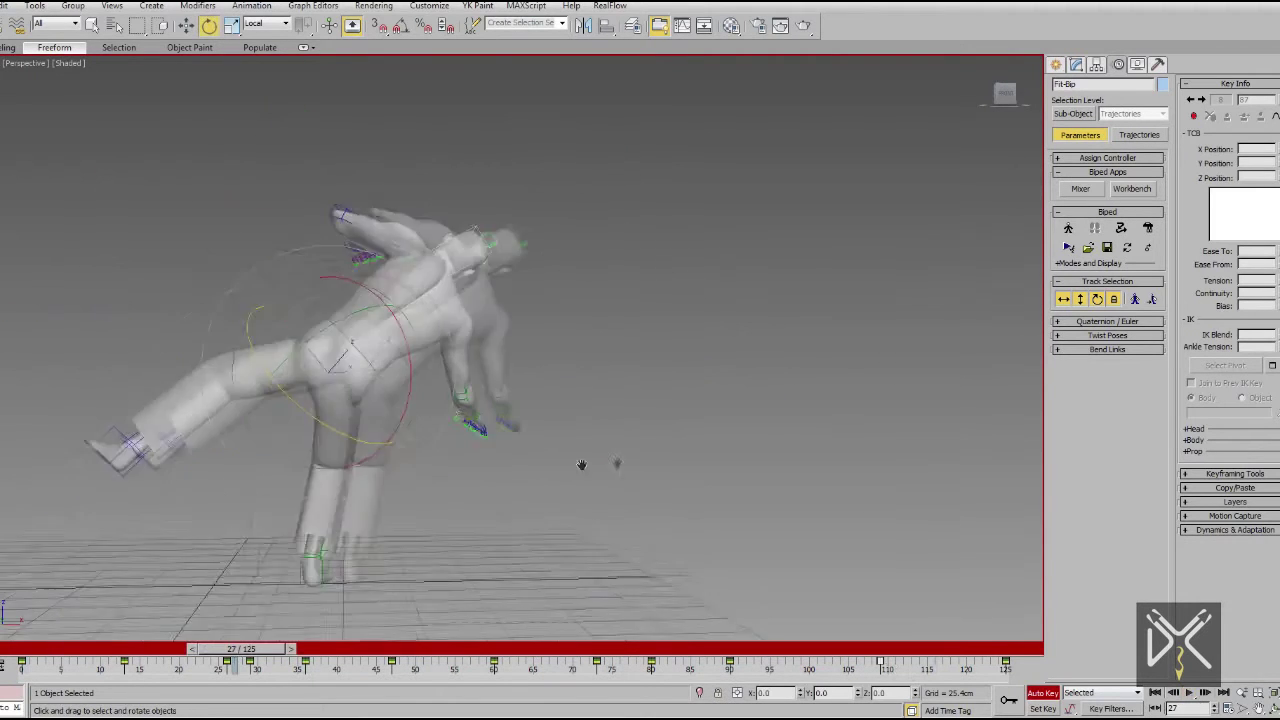
{"action": "scroll", "coordinate": [617, 463], "scroll_direction": "down", "scroll_amount": 4}
{"action": "left_click_drag", "start_coordinate": [262, 240], "coordinate": [686, 572]}
{"action": "left_click_drag", "start_coordinate": [896, 667], "coordinate": [817, 667]}
{"action": "right_click_drag", "start_coordinate": [948, 679], "coordinate": [895, 655], "text": "ctrl+alt"}
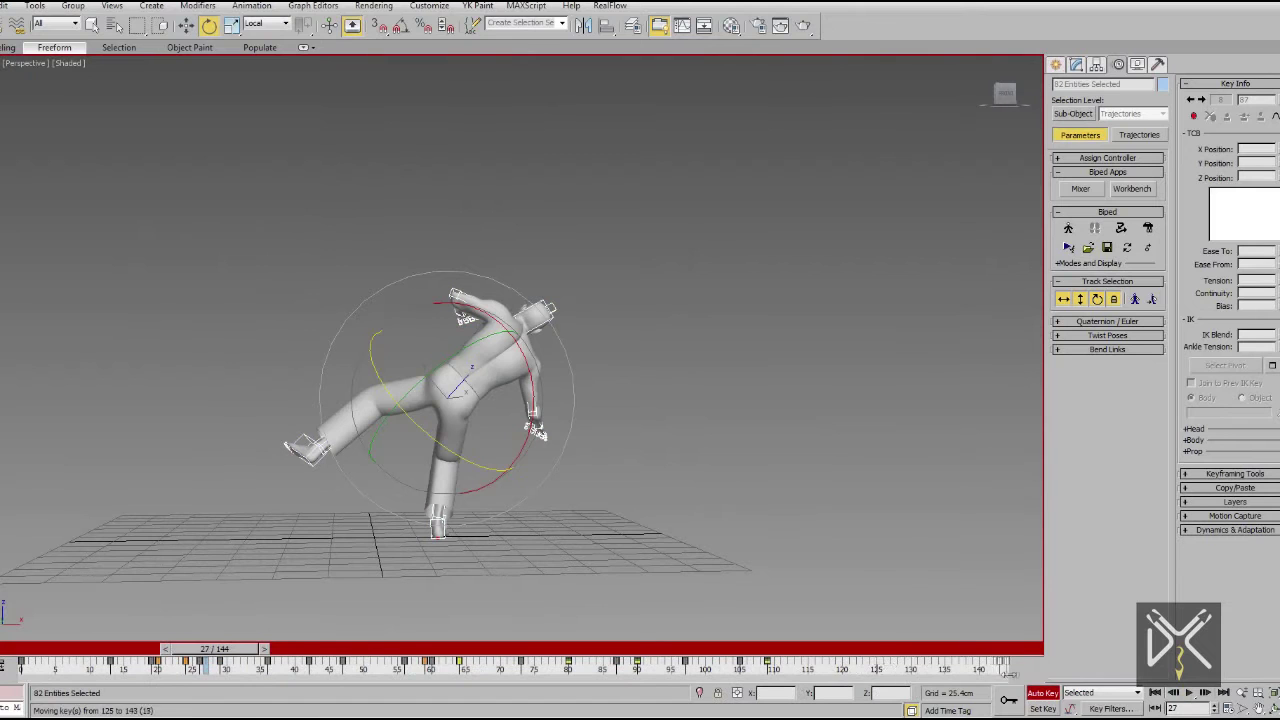
Play back the retimed motion and inspect the final stand between frames 144 and 109
{"action": "left_click", "coordinate": [1189, 692]}
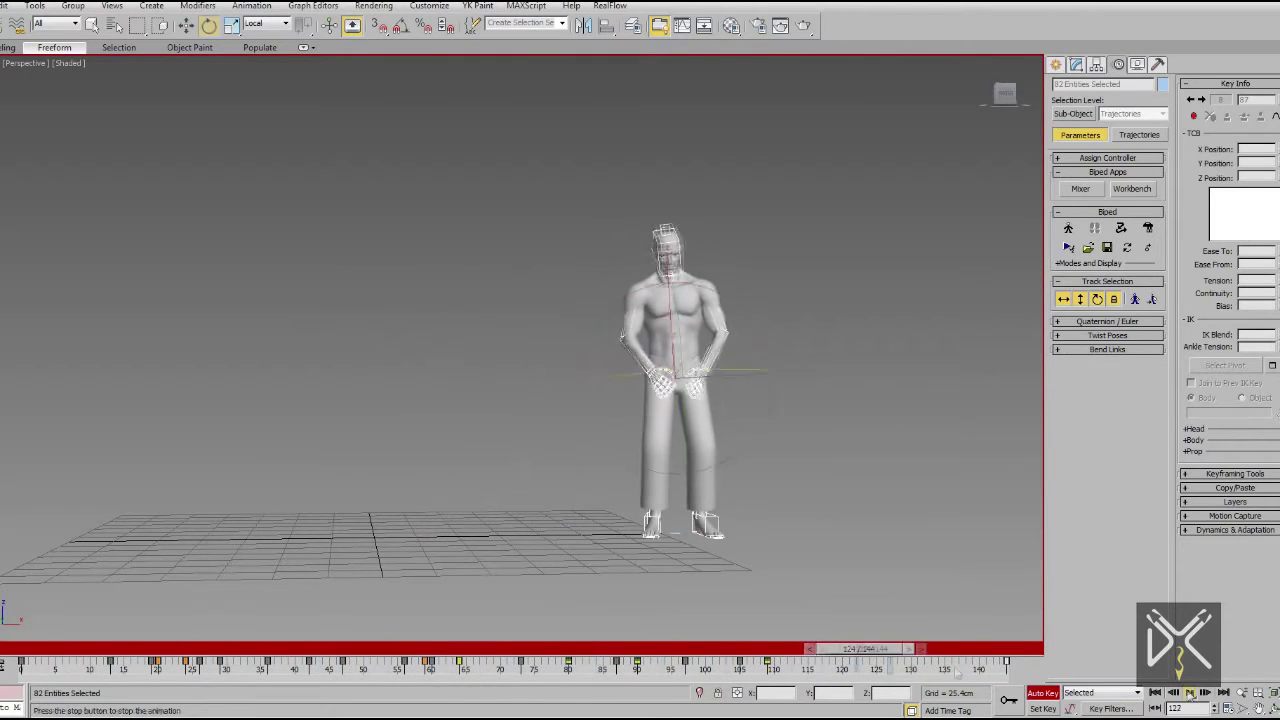
{"action": "left_click_drag", "start_coordinate": [287, 678], "coordinate": [532, 712]}
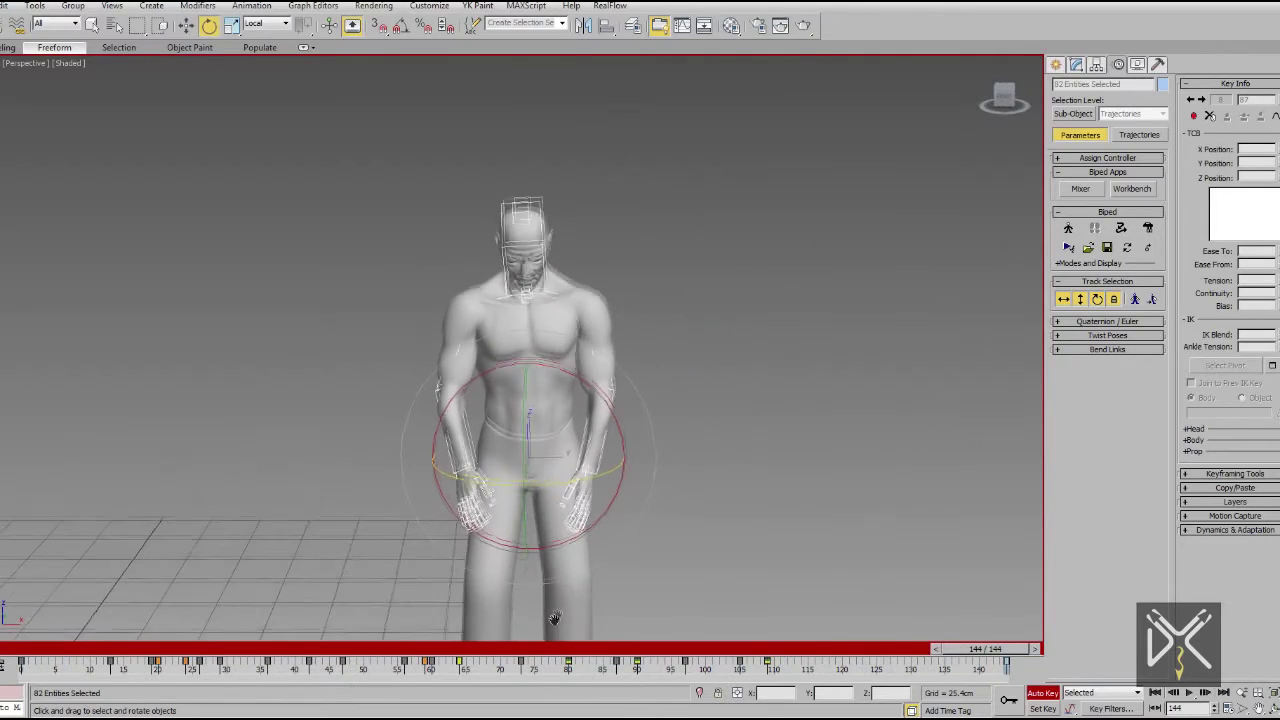
{"action": "left_click_drag", "start_coordinate": [978, 651], "coordinate": [785, 672]}
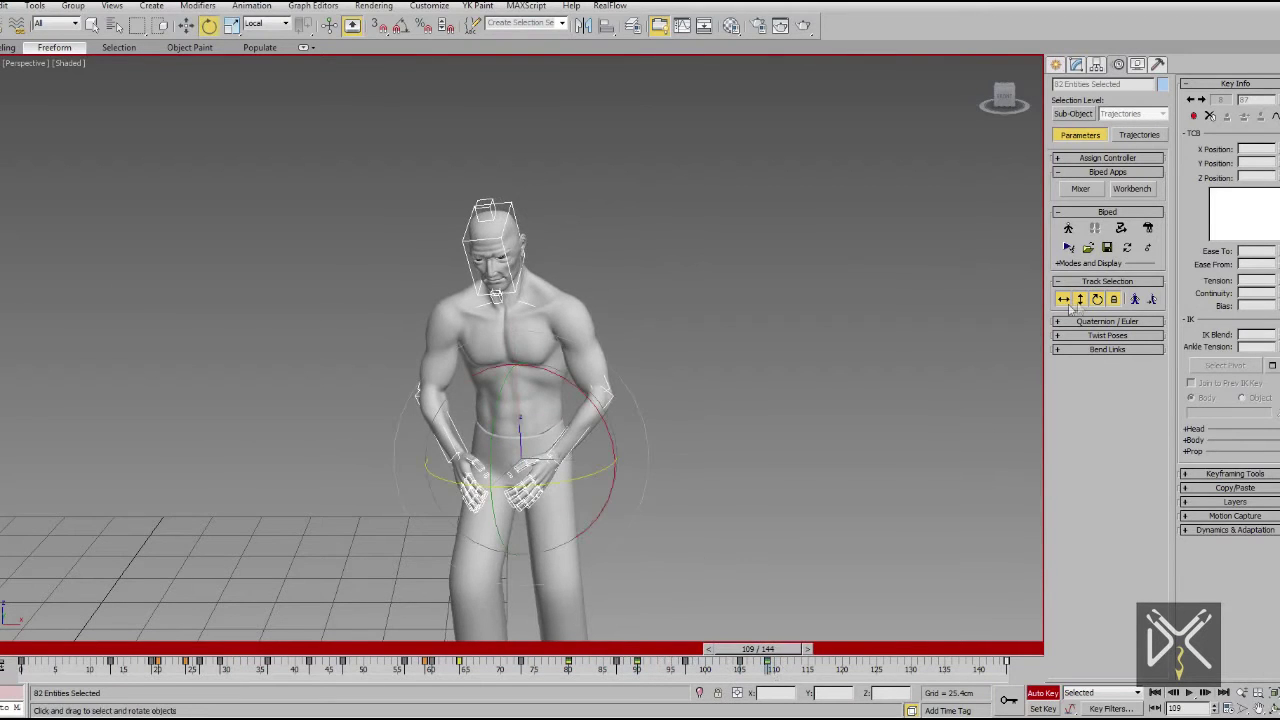
Select the biped's center of mass and play back the motion, examining the landing around frame 64
{"action": "left_click", "coordinate": [1067, 303]}
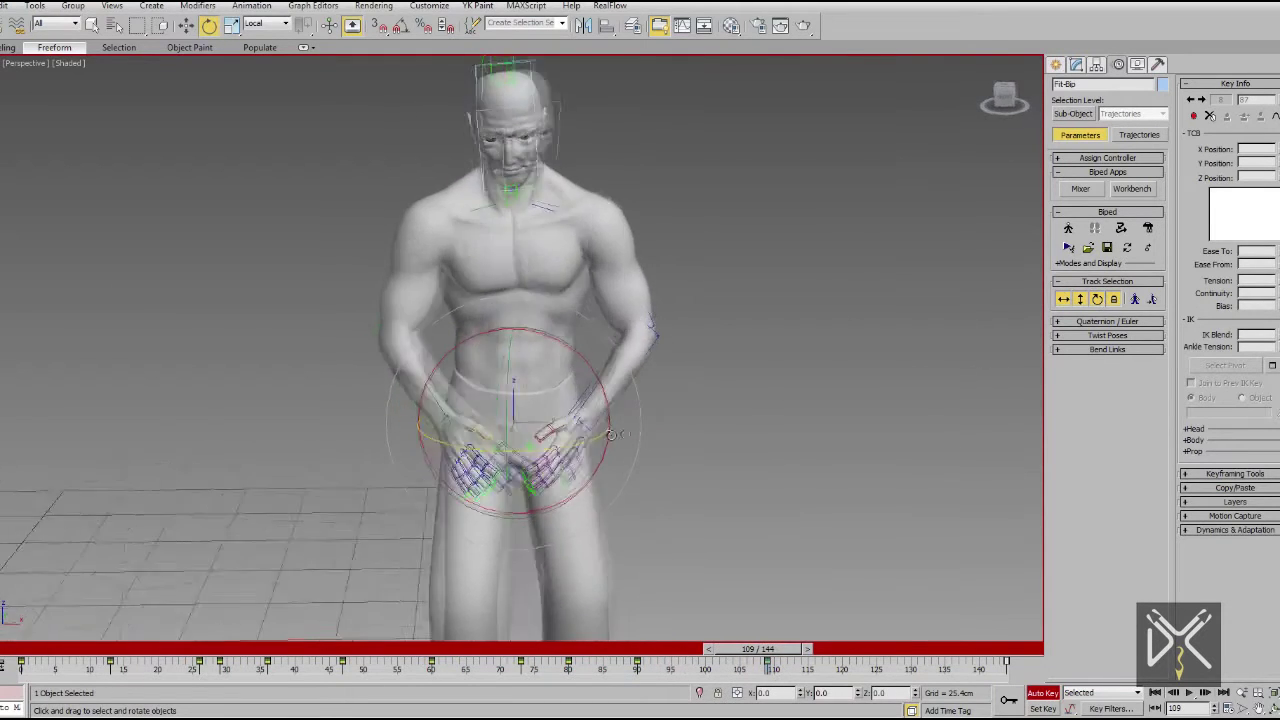
{"action": "scroll", "coordinate": [612, 435], "scroll_direction": "down", "scroll_amount": 5}
{"action": "left_click_drag", "start_coordinate": [762, 652], "coordinate": [497, 667]}
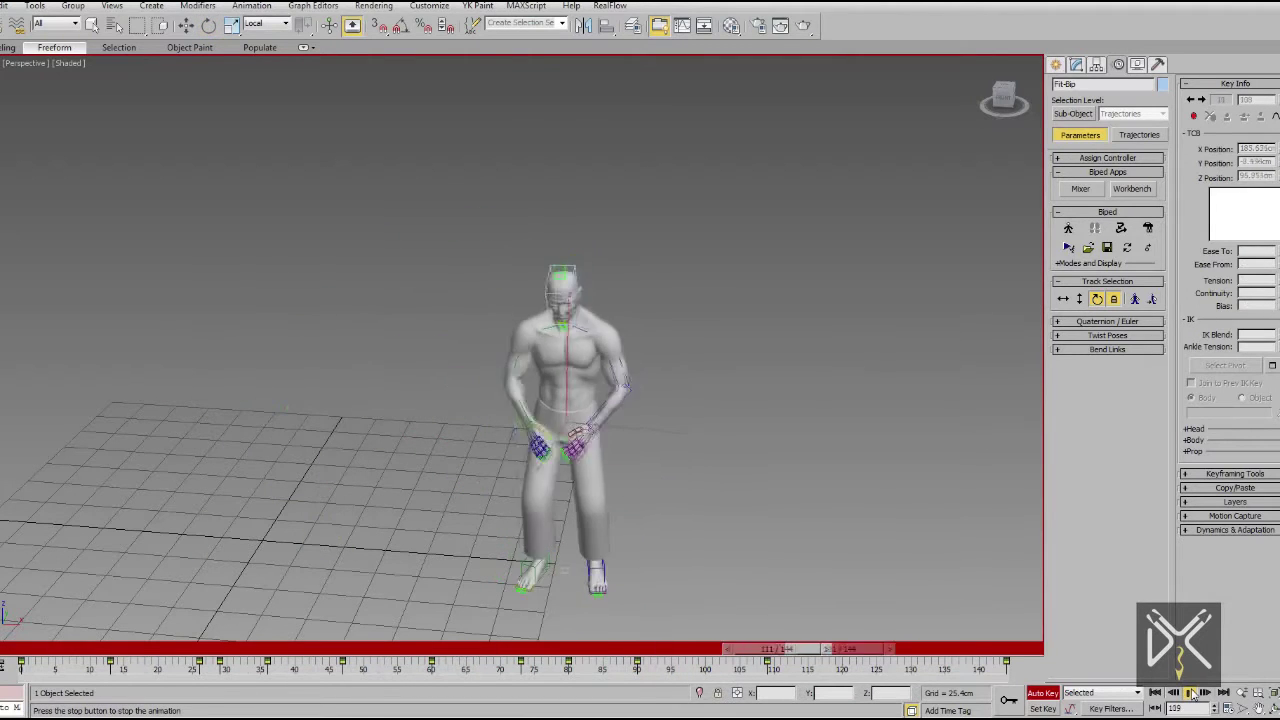
{"action": "left_click", "coordinate": [1191, 693]}
{"action": "left_click_drag", "start_coordinate": [671, 649], "coordinate": [436, 649]}
Select the whole biped and move its keys from frames 56 through 109 two frames earlier
{"action": "left_click_drag", "start_coordinate": [415, 697], "coordinate": [390, 712]}
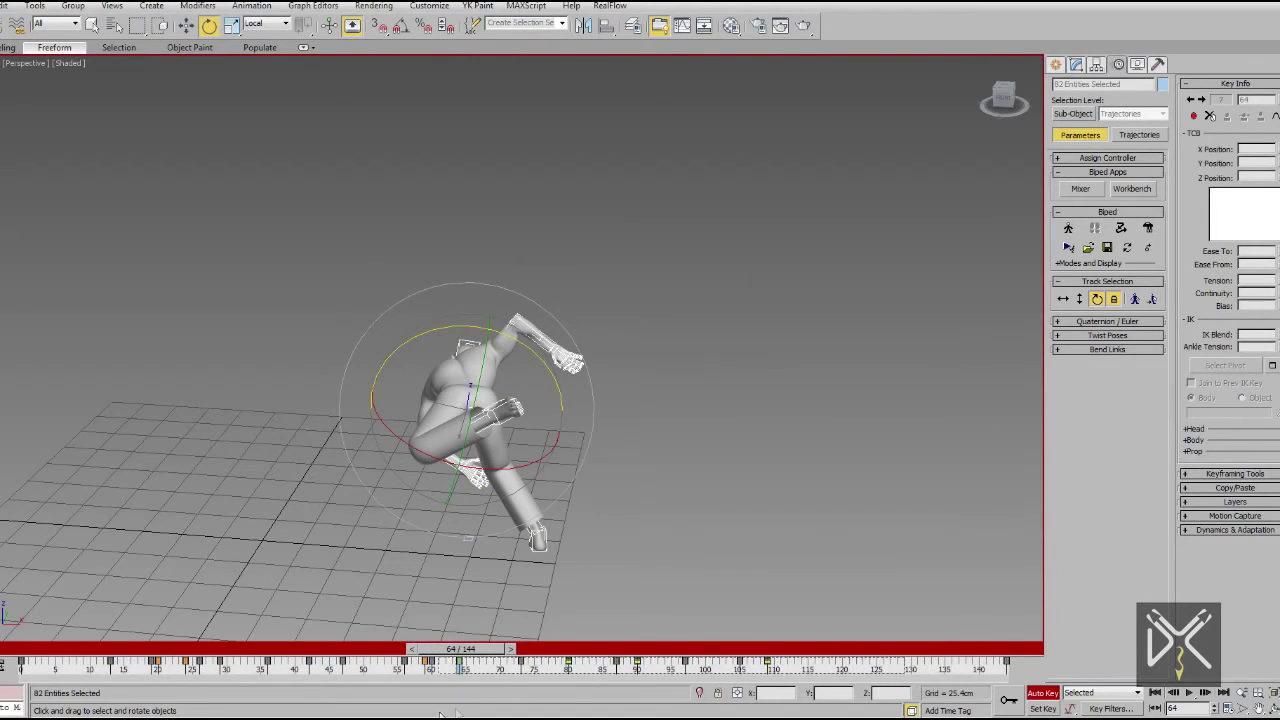
{"action": "left_click_drag", "start_coordinate": [461, 649], "coordinate": [663, 649]}
{"action": "left_click_drag", "start_coordinate": [596, 681], "coordinate": [362, 636]}
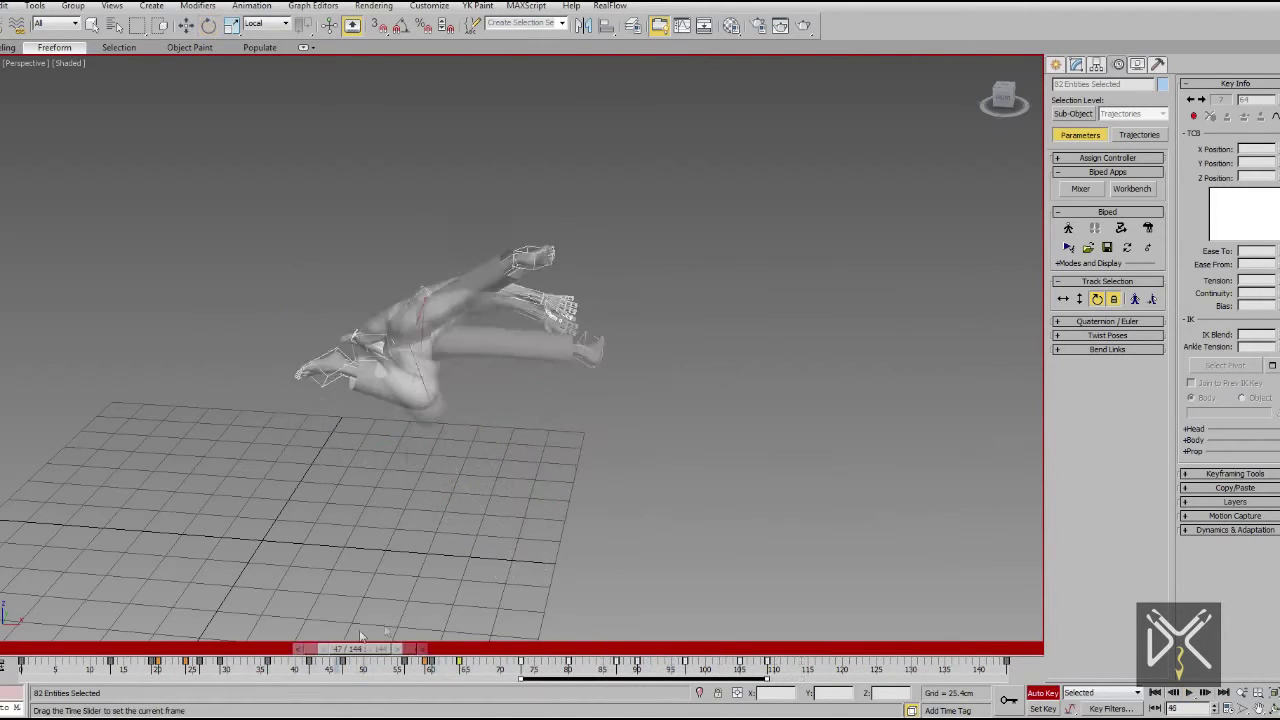
{"action": "left_click_drag", "start_coordinate": [406, 673], "coordinate": [583, 688]}
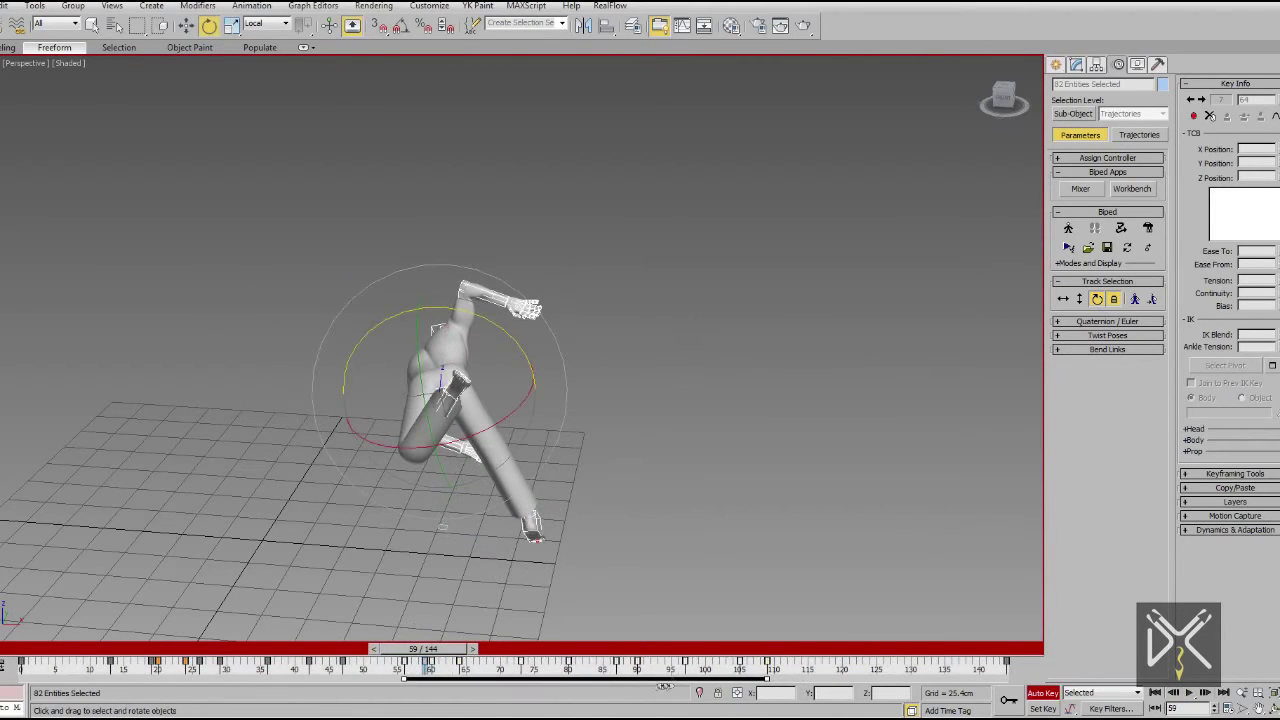
Play back the shifted motion from around frame 26 and examine the landing at frame 64
{"action": "left_click_drag", "start_coordinate": [423, 649], "coordinate": [214, 649]}
{"action": "left_click", "coordinate": [1189, 693]}
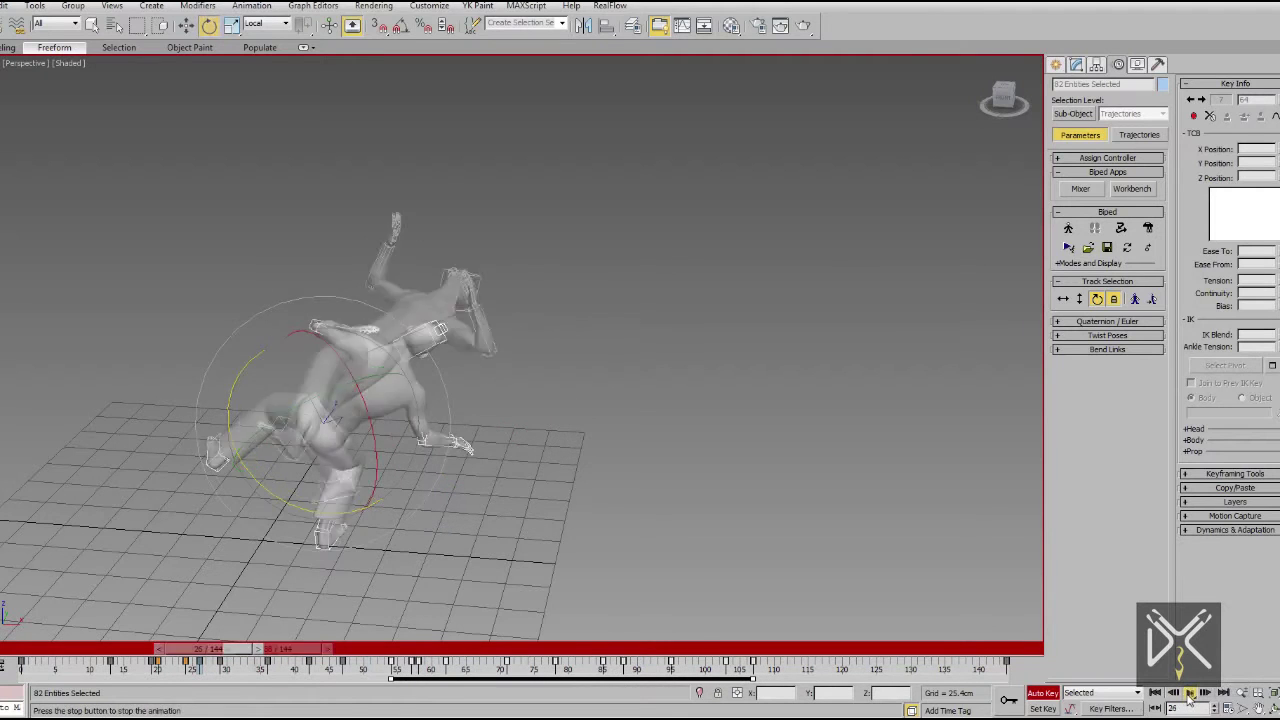
{"action": "left_click", "coordinate": [1188, 696]}
{"action": "left_click_drag", "start_coordinate": [728, 650], "coordinate": [463, 665]}
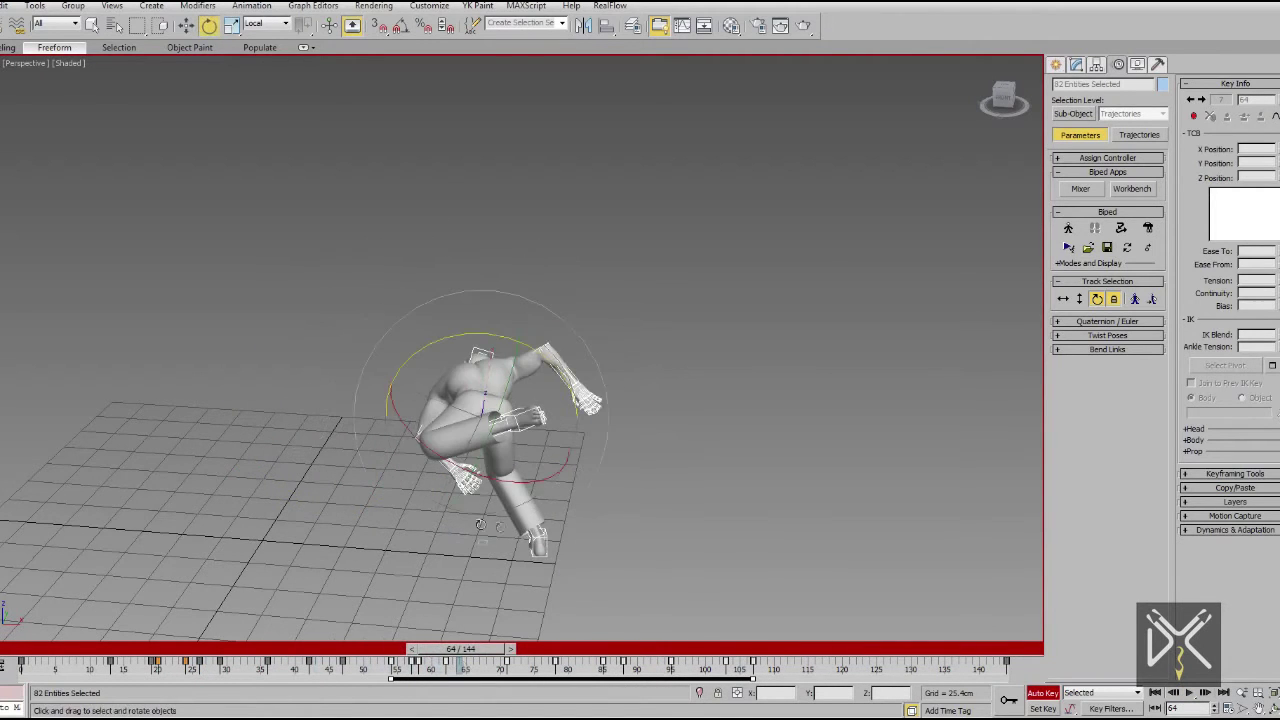
{"action": "middle_click_drag", "start_coordinate": [480, 524], "coordinate": [560, 518], "text": "alt"}
Select the center of mass, replay the motion and examine the landing at frame 74
{"action": "left_click", "coordinate": [1080, 299]}
{"action": "left_click", "coordinate": [1064, 300]}
{"action": "left_click_drag", "start_coordinate": [479, 651], "coordinate": [512, 656]}
{"action": "left_click", "coordinate": [1188, 692]}
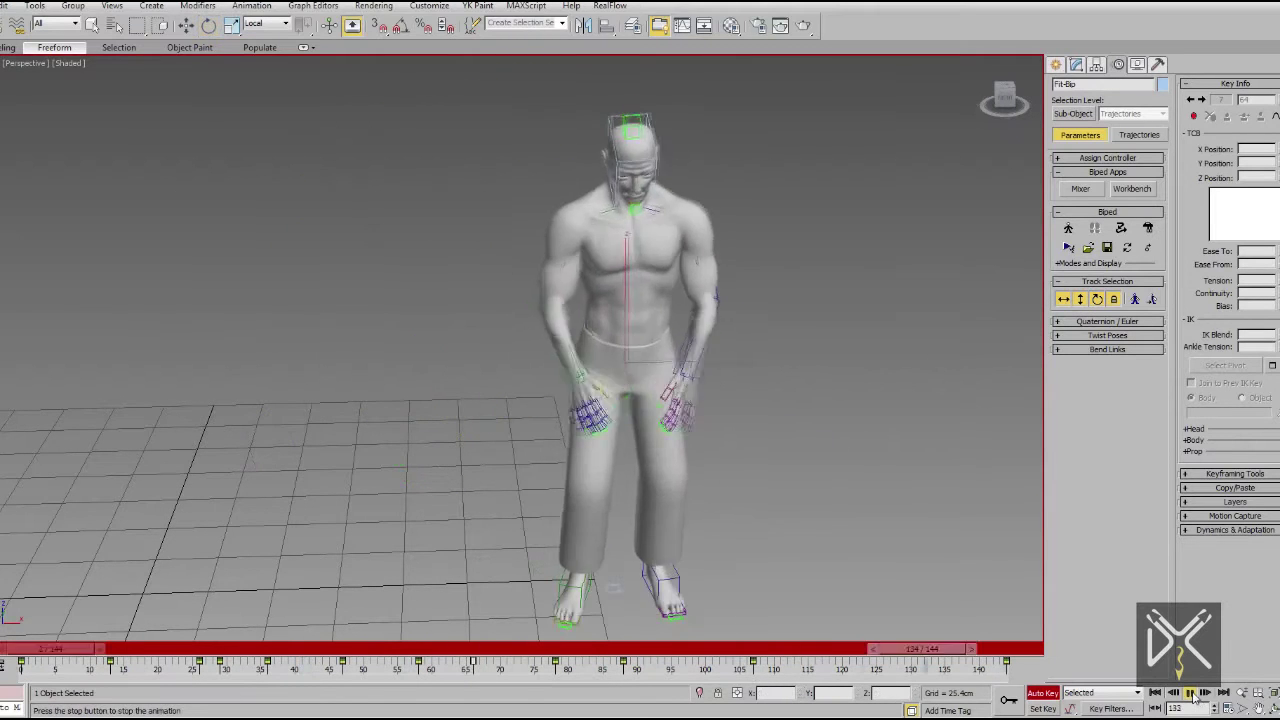
{"action": "left_click", "coordinate": [1191, 695]}
{"action": "left_click_drag", "start_coordinate": [902, 649], "coordinate": [530, 641]}
Retime the center of mass keys, moving the frame 107 key to 111 and the frame 88 key to 93
{"action": "left_click_drag", "start_coordinate": [754, 666], "coordinate": [737, 668]}
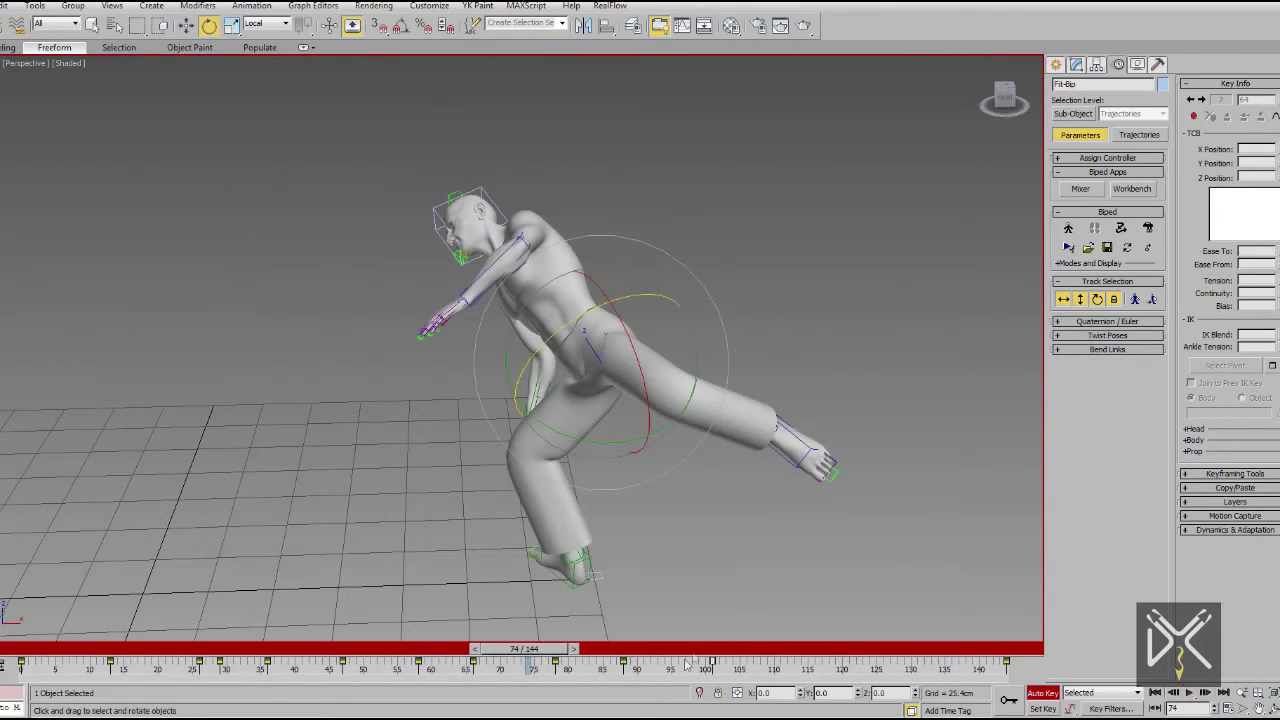
{"action": "left_click", "coordinate": [712, 650]}
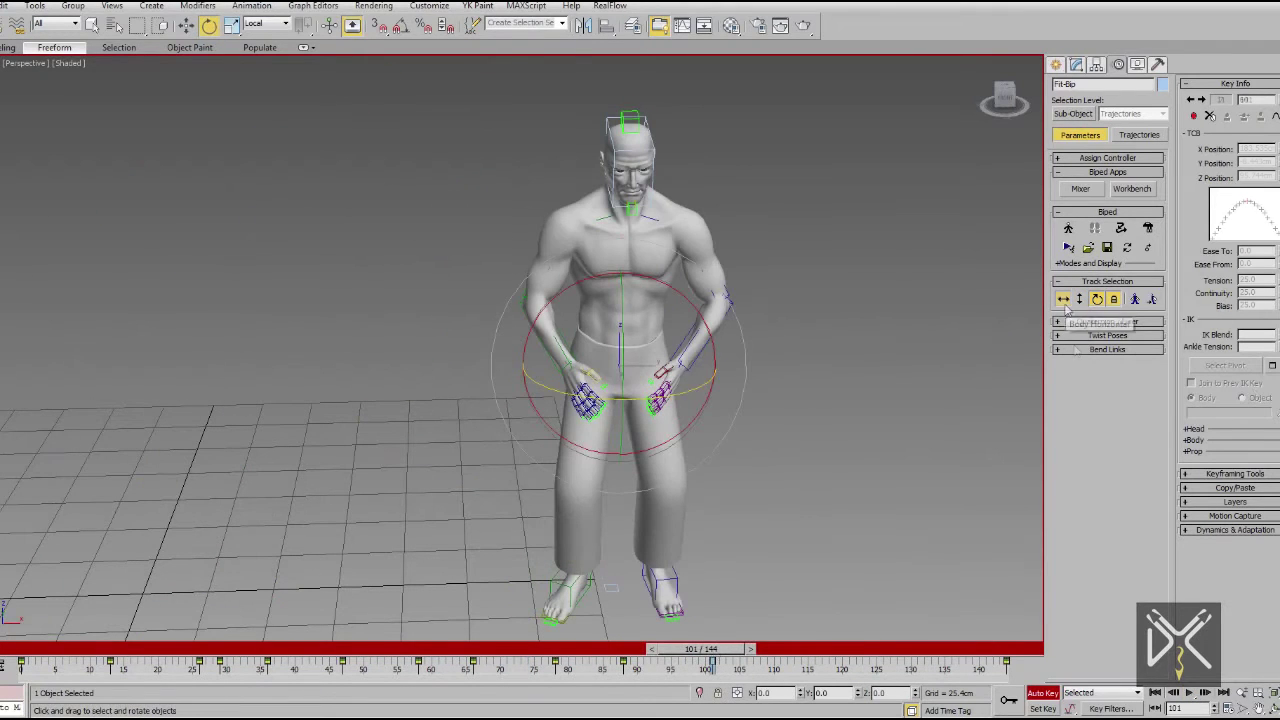
{"action": "left_click", "coordinate": [622, 645]}
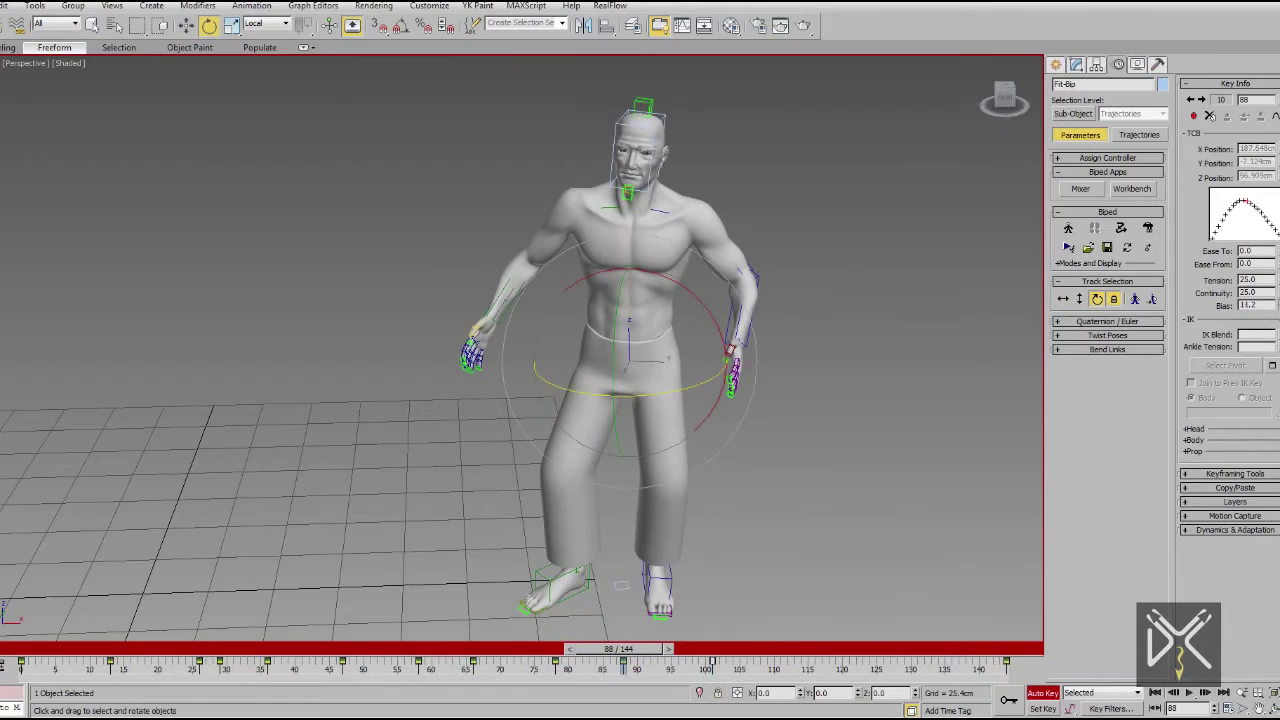
{"action": "left_click_drag", "start_coordinate": [622, 650], "coordinate": [803, 660]}
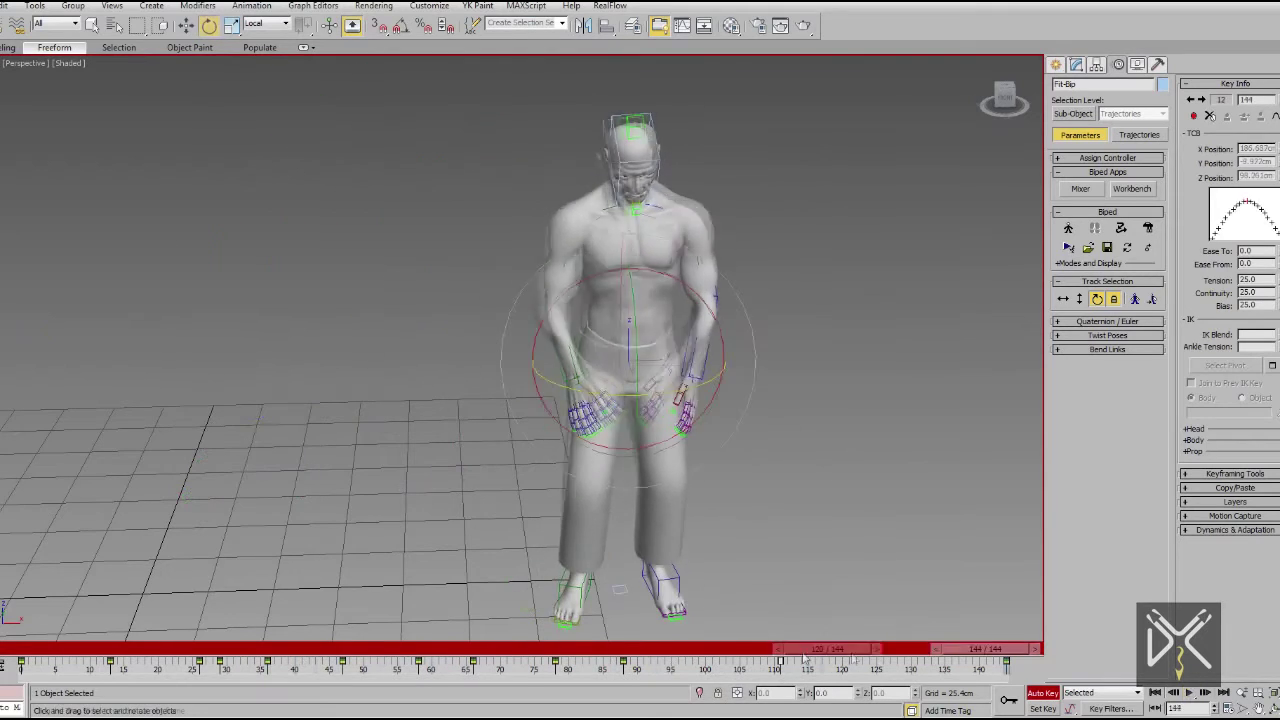
{"action": "middle_click_drag", "start_coordinate": [720, 428], "coordinate": [705, 414], "text": "alt"}
{"action": "left_click_drag", "start_coordinate": [710, 650], "coordinate": [660, 668]}
Play back the retimed motion, then select the right foot and replay it to check the landing
{"action": "left_click", "coordinate": [1189, 692]}
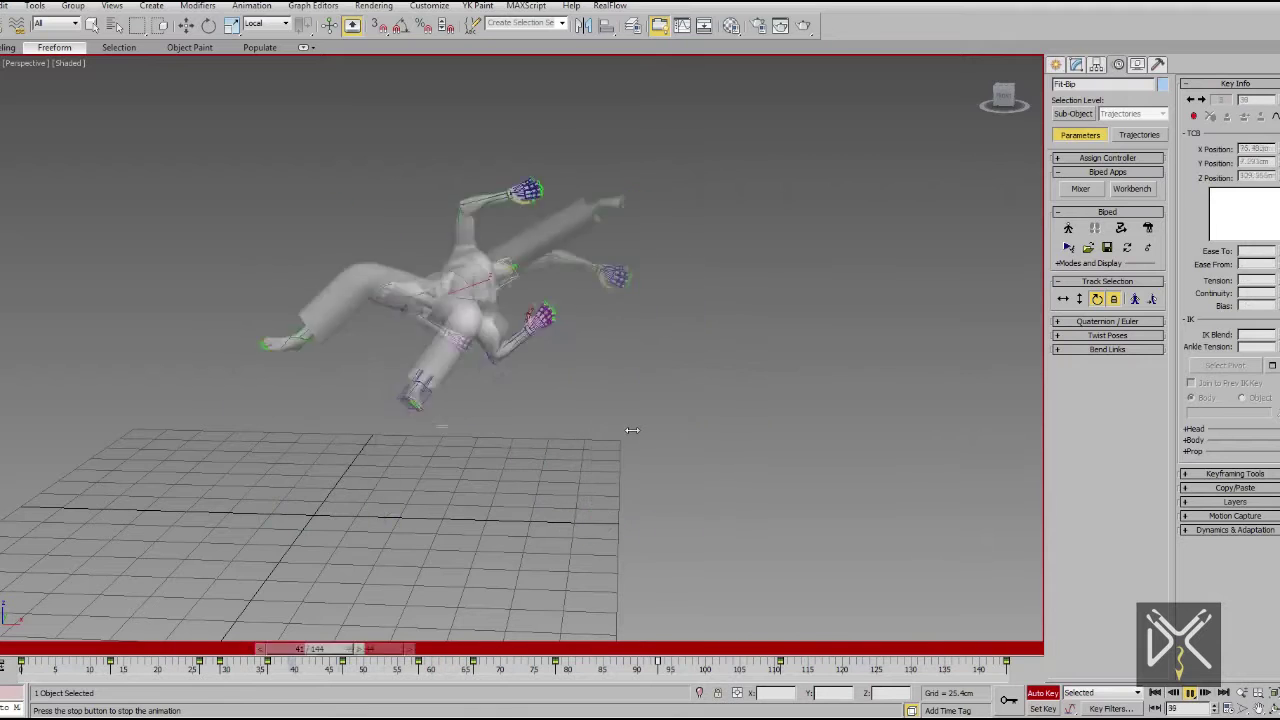
{"action": "left_click_drag", "start_coordinate": [827, 648], "coordinate": [20, 657]}
{"action": "left_click", "coordinate": [601, 535]}
{"action": "left_click", "coordinate": [1191, 698]}
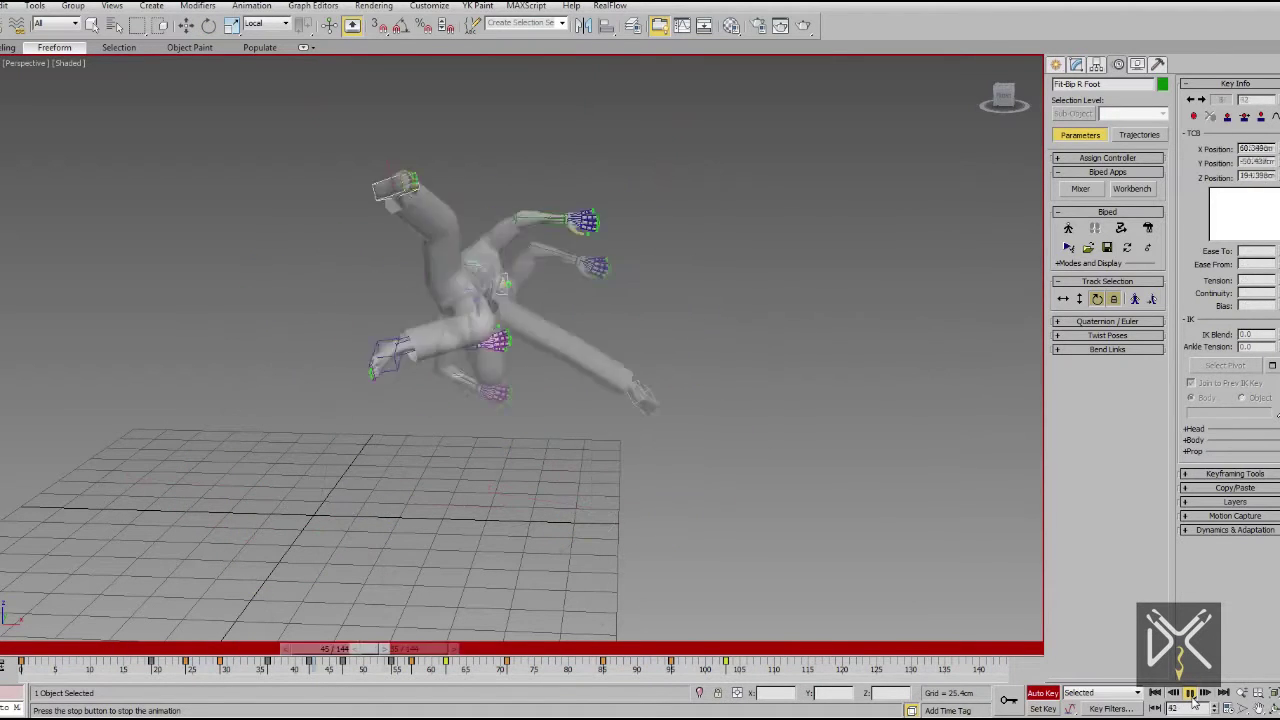
{"action": "left_click", "coordinate": [1190, 694]}
Clear the selection and scrub through the landing to examine the final stand at frame 144
{"action": "key", "text": "e"}
{"action": "left_click", "coordinate": [190, 31]}
{"action": "middle_click_drag", "start_coordinate": [730, 431], "coordinate": [568, 422]}
{"action": "left_click", "coordinate": [669, 423]}
{"action": "middle_click_drag", "start_coordinate": [668, 607], "coordinate": [630, 613]}
{"action": "left_click_drag", "start_coordinate": [672, 649], "coordinate": [443, 711]}
{"action": "left_click_drag", "start_coordinate": [460, 648], "coordinate": [808, 648]}
{"action": "key", "text": "w"}
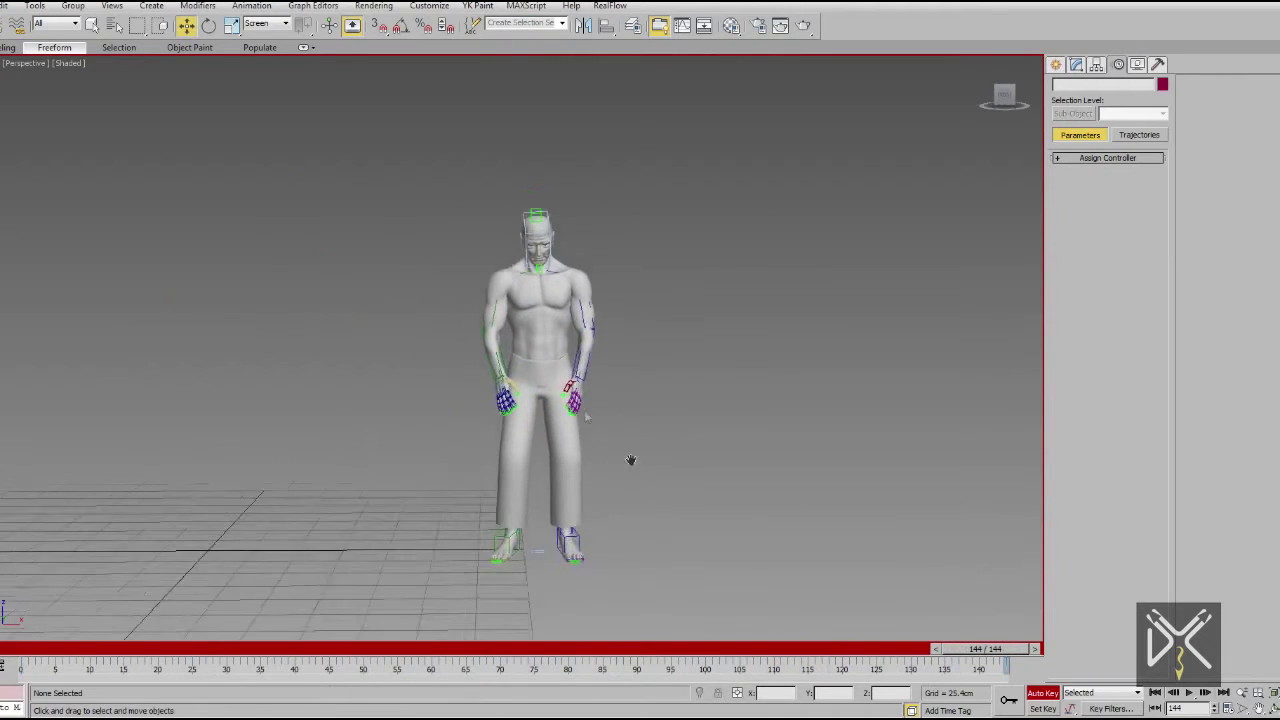
Examine the right hand up close at frame 144, then return to its pose at frame 103
{"action": "scroll", "coordinate": [632, 457], "scroll_direction": "up", "scroll_amount": 5}
{"action": "left_click", "coordinate": [482, 388]}
{"action": "key", "text": "F3"}
{"action": "left_click", "coordinate": [757, 398]}
{"action": "mouse_move", "coordinate": [757, 398]}
{"action": "middle_mouse_down", "text": "alt"}
{"action": "mouse_move", "coordinate": [668, 428]}
{"action": "mouse_move", "coordinate": [763, 420]}
{"action": "middle_mouse_up", "text": "alt"}
{"action": "scroll", "coordinate": [563, 400], "scroll_direction": "up", "scroll_amount": 4}
{"action": "middle_click_drag", "start_coordinate": [580, 560], "coordinate": [540, 416]}
{"action": "left_click_drag", "start_coordinate": [428, 490], "coordinate": [428, 491]}
{"action": "middle_click_drag", "start_coordinate": [428, 491], "coordinate": [381, 321], "text": "alt"}
{"action": "left_click_drag", "start_coordinate": [985, 649], "coordinate": [726, 654]}
Curl the right hand's fingers into a fist at frame 103
{"action": "mouse_move", "coordinate": [660, 300]}
{"action": "middle_mouse_down"}
{"action": "mouse_move", "coordinate": [586, 428]}
{"action": "mouse_move", "coordinate": [504, 507]}
{"action": "middle_mouse_up"}
{"action": "key", "text": "F3"}
{"action": "left_click_drag", "start_coordinate": [494, 491], "coordinate": [540, 468]}
{"action": "middle_click_drag", "start_coordinate": [540, 468], "coordinate": [574, 420], "text": "alt"}
{"action": "middle_click_drag", "start_coordinate": [577, 470], "coordinate": [612, 440], "text": "alt"}
Bend the right thumb's joints toward the curled fingers at frame 103
{"action": "left_click", "coordinate": [572, 325]}
{"action": "left_click_drag", "start_coordinate": [585, 270], "coordinate": [580, 312]}
{"action": "scroll", "coordinate": [585, 350], "scroll_direction": "up", "scroll_amount": 4}
{"action": "middle_click_drag", "start_coordinate": [585, 400], "coordinate": [594, 384], "text": "alt"}
{"action": "left_click_drag", "start_coordinate": [522, 262], "coordinate": [522, 257]}
{"action": "middle_click_drag", "start_coordinate": [560, 390], "coordinate": [590, 398], "text": "alt"}
{"action": "left_click_drag", "start_coordinate": [523, 264], "coordinate": [527, 279]}
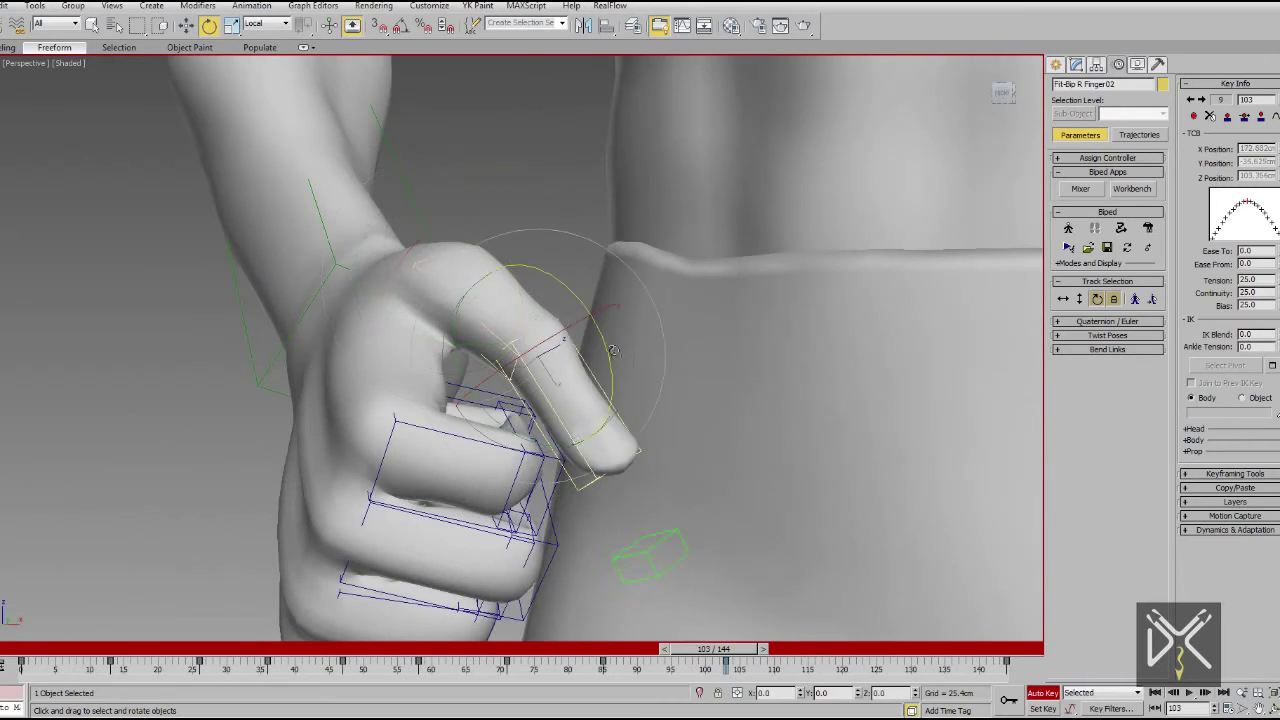
Refine the right thumb's rotation so it folds against the fist
{"action": "scroll", "coordinate": [613, 351], "scroll_direction": "down", "scroll_amount": 5}
{"action": "middle_click_drag", "start_coordinate": [613, 351], "coordinate": [572, 400], "text": "alt"}
{"action": "left_click", "coordinate": [545, 428]}
{"action": "key", "text": "F3"}
{"action": "left_click", "coordinate": [579, 444]}
{"action": "key", "text": "F3"}
{"action": "left_click_drag", "start_coordinate": [585, 505], "coordinate": [589, 502]}
{"action": "scroll", "coordinate": [612, 462], "scroll_direction": "down", "scroll_amount": 5}
{"action": "scroll", "coordinate": [590, 455], "scroll_direction": "up", "scroll_amount": 2}
Rotate the right hand about 23 degrees at the wrist at frame 103
{"action": "middle_click_drag", "start_coordinate": [580, 430], "coordinate": [530, 462], "text": "alt"}
{"action": "left_click", "coordinate": [497, 430]}
{"action": "key", "text": "F3"}
{"action": "left_click", "coordinate": [485, 462]}
{"action": "key", "text": "F3"}
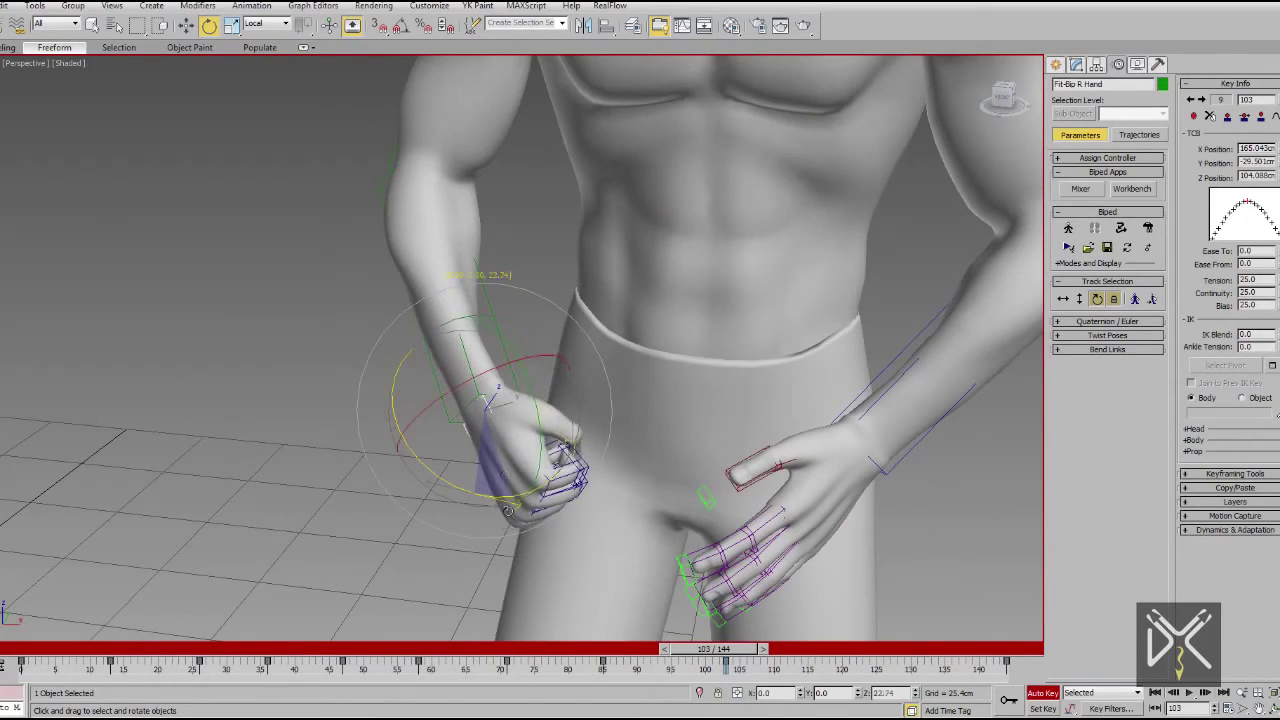
{"action": "left_click_drag", "start_coordinate": [565, 389], "coordinate": [563, 390]}
Select the entire right hand with its fingers and copy its fist posture at frame 103
{"action": "middle_click_drag", "start_coordinate": [563, 390], "coordinate": [495, 428], "text": "alt"}
{"action": "key", "text": "F3"}
{"action": "left_click", "coordinate": [475, 406]}
{"action": "double_click", "coordinate": [474, 428]}
{"action": "left_click", "coordinate": [1238, 488]}
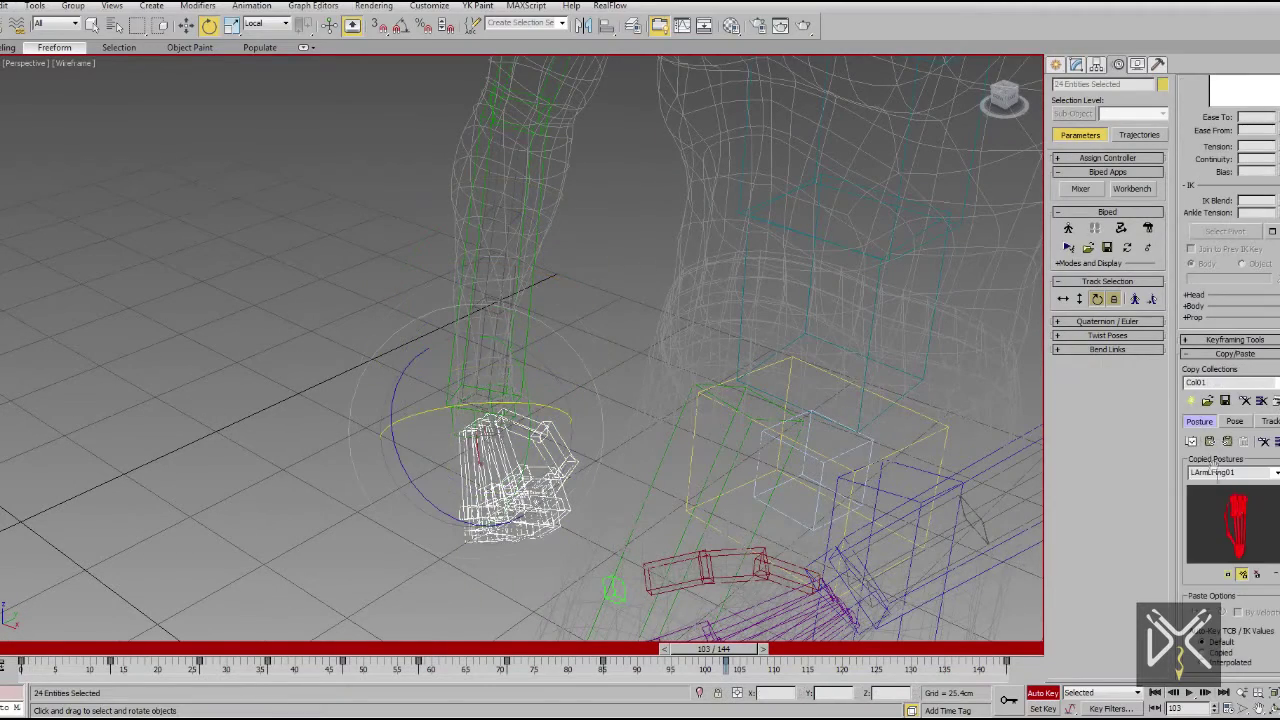
{"action": "scroll", "coordinate": [951, 486], "scroll_direction": "down", "scroll_amount": 3}
Paste the copied fist posture onto both hands at frame 144
{"action": "left_click_drag", "start_coordinate": [736, 650], "coordinate": [1010, 648]}
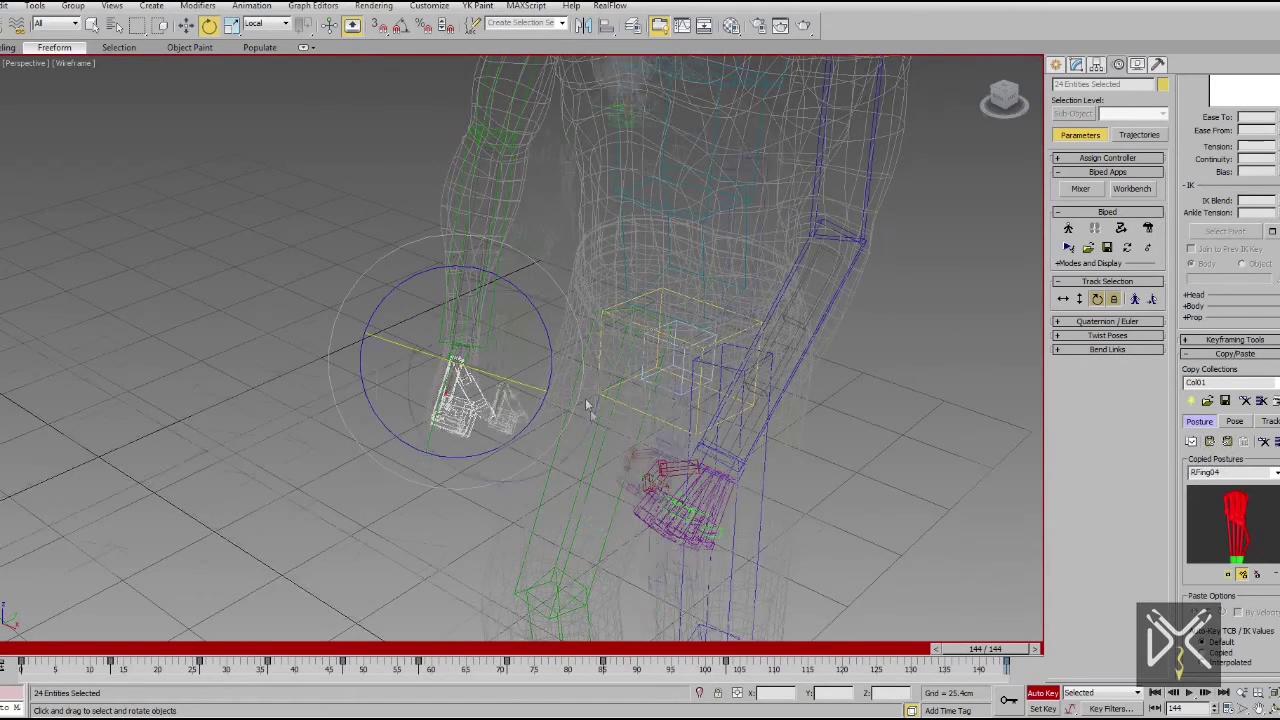
{"action": "middle_click_drag", "start_coordinate": [587, 405], "coordinate": [651, 420], "text": "alt"}
{"action": "scroll", "coordinate": [651, 420], "scroll_direction": "down", "scroll_amount": 3}
{"action": "key", "text": "F3"}
Rotate the left forearm about 11 degrees outward and swing the right forearm outward at frame 144
{"action": "mouse_move", "coordinate": [980, 648]}
{"action": "left_mouse_down"}
{"action": "mouse_move", "coordinate": [659, 621]}
{"action": "mouse_move", "coordinate": [652, 594]}
{"action": "mouse_move", "coordinate": [1010, 600]}
{"action": "left_mouse_up"}
{"action": "key", "text": "e"}
{"action": "left_click", "coordinate": [702, 315]}
{"action": "left_click_drag", "start_coordinate": [673, 341], "coordinate": [692, 351]}
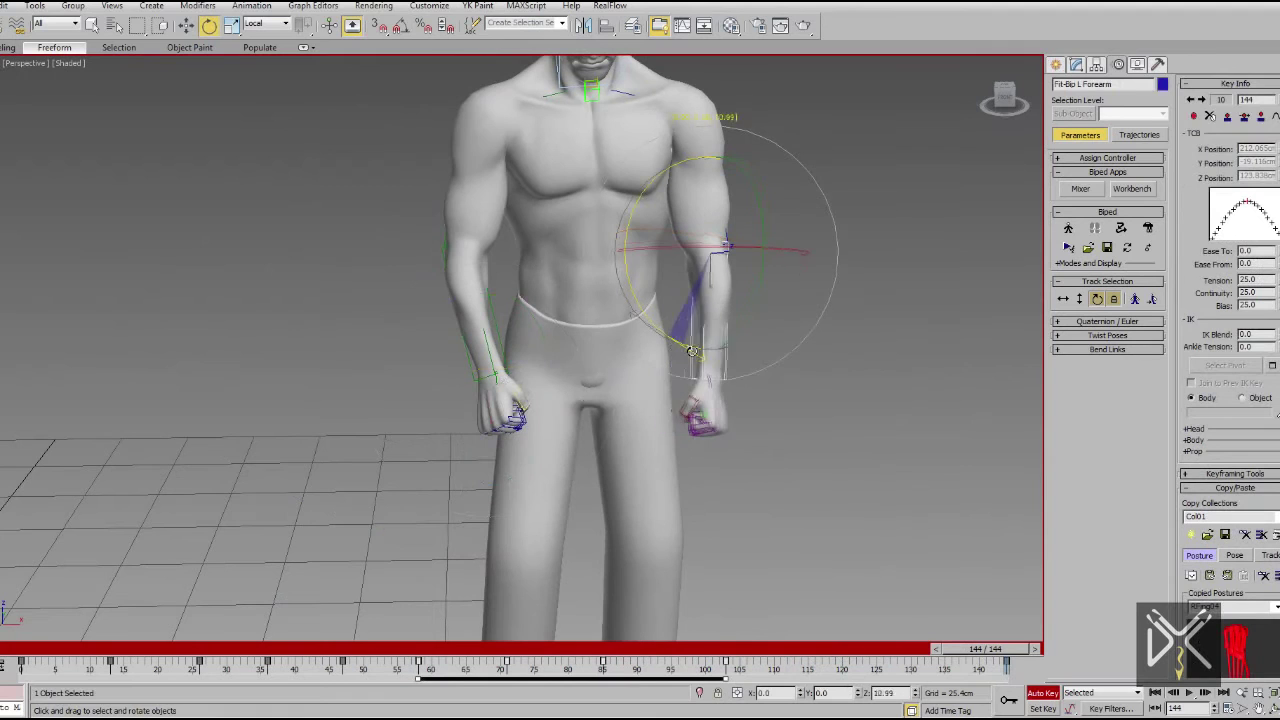
{"action": "left_click_drag", "start_coordinate": [530, 335], "coordinate": [516, 350]}
Raise the biped's head to face forward in the final stand at frame 144
{"action": "middle_click_drag", "start_coordinate": [520, 347], "coordinate": [526, 414]}
{"action": "scroll", "coordinate": [530, 414], "scroll_direction": "down", "scroll_amount": 1}
{"action": "left_click", "coordinate": [608, 145]}
{"action": "middle_click_drag", "start_coordinate": [647, 251], "coordinate": [598, 267], "text": "alt"}
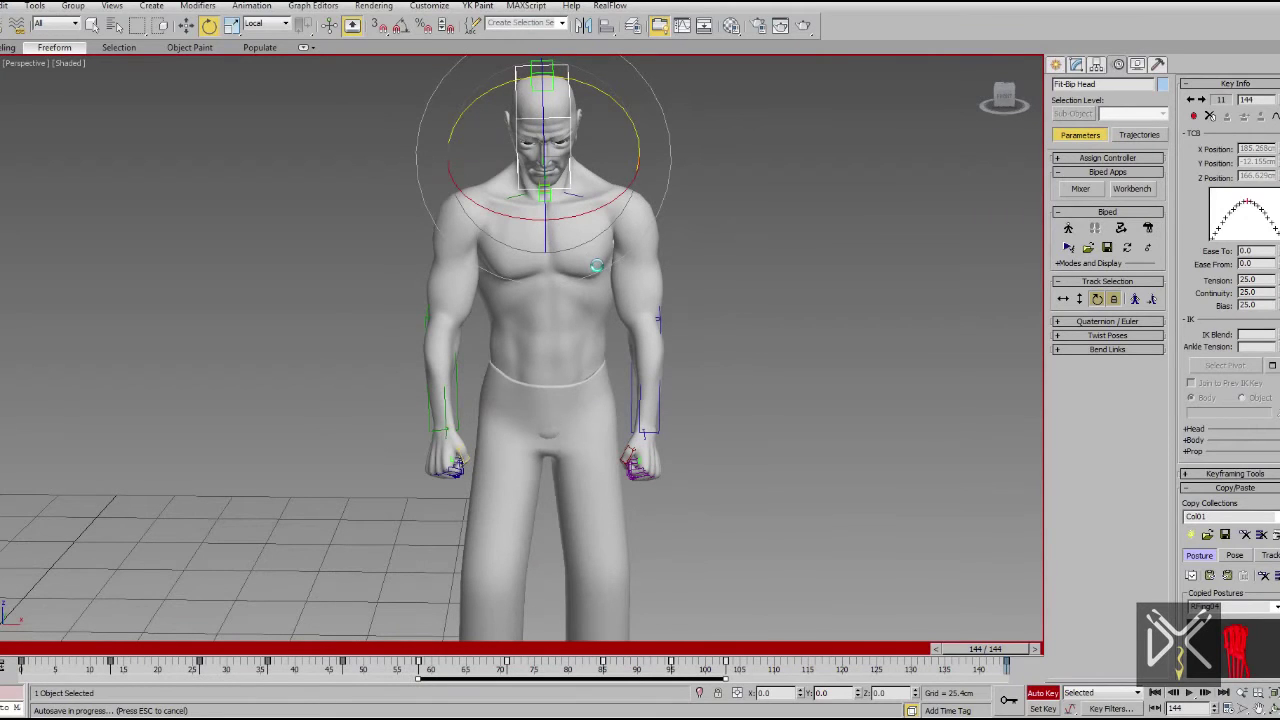
{"action": "left_click", "coordinate": [763, 675]}
{"action": "middle_click_drag", "start_coordinate": [628, 385], "coordinate": [624, 458]}
{"action": "mouse_move", "coordinate": [624, 458]}
{"action": "middle_mouse_down", "text": "alt"}
{"action": "mouse_move", "coordinate": [707, 454]}
{"action": "mouse_move", "coordinate": [620, 464]}
{"action": "middle_mouse_up", "text": "alt"}
Scrub and play the full animation from frame 0, checking the kick, landing and final stand
{"action": "left_click_drag", "start_coordinate": [953, 649], "coordinate": [40, 650]}
{"action": "middle_click_drag", "start_coordinate": [549, 514], "coordinate": [536, 434], "text": "alt"}
{"action": "left_click", "coordinate": [1191, 693]}
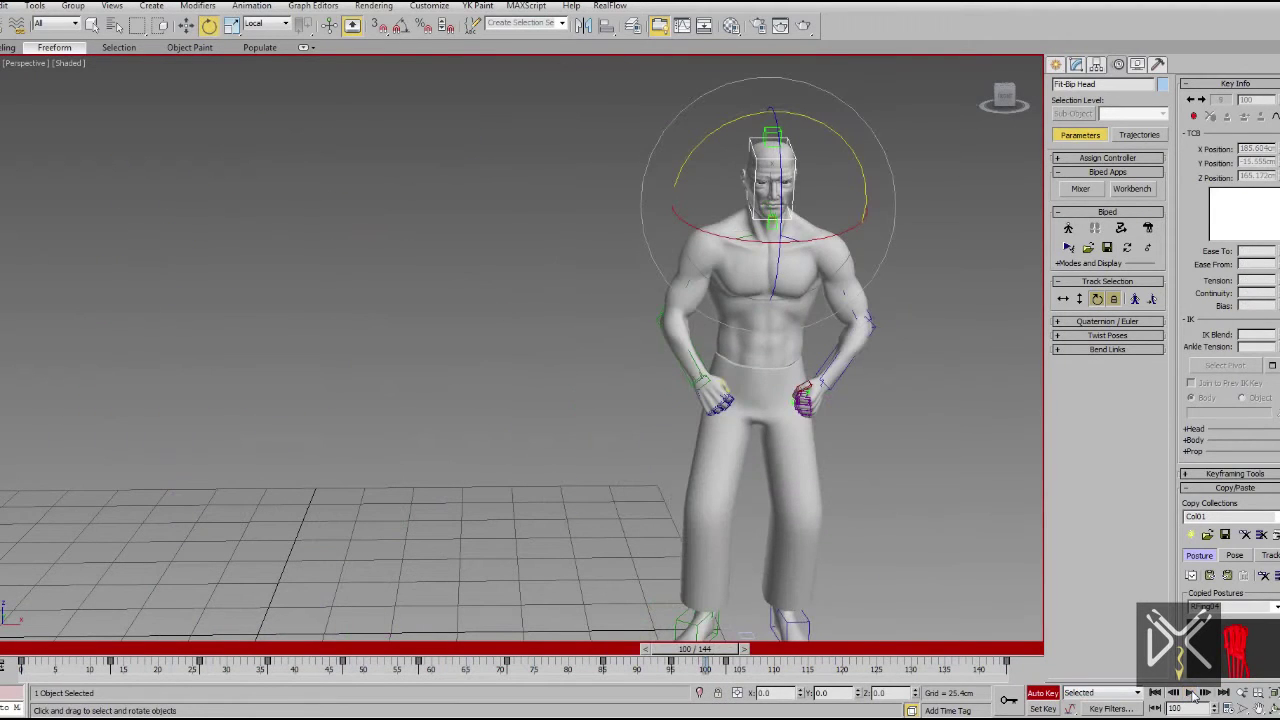
{"action": "left_click_drag", "start_coordinate": [733, 650], "coordinate": [240, 661]}
{"action": "middle_click_drag", "start_coordinate": [489, 477], "coordinate": [540, 434]}
{"action": "middle_click_drag", "start_coordinate": [544, 513], "coordinate": [528, 534]}
{"action": "scroll", "coordinate": [524, 538], "scroll_direction": "down", "scroll_amount": 3}
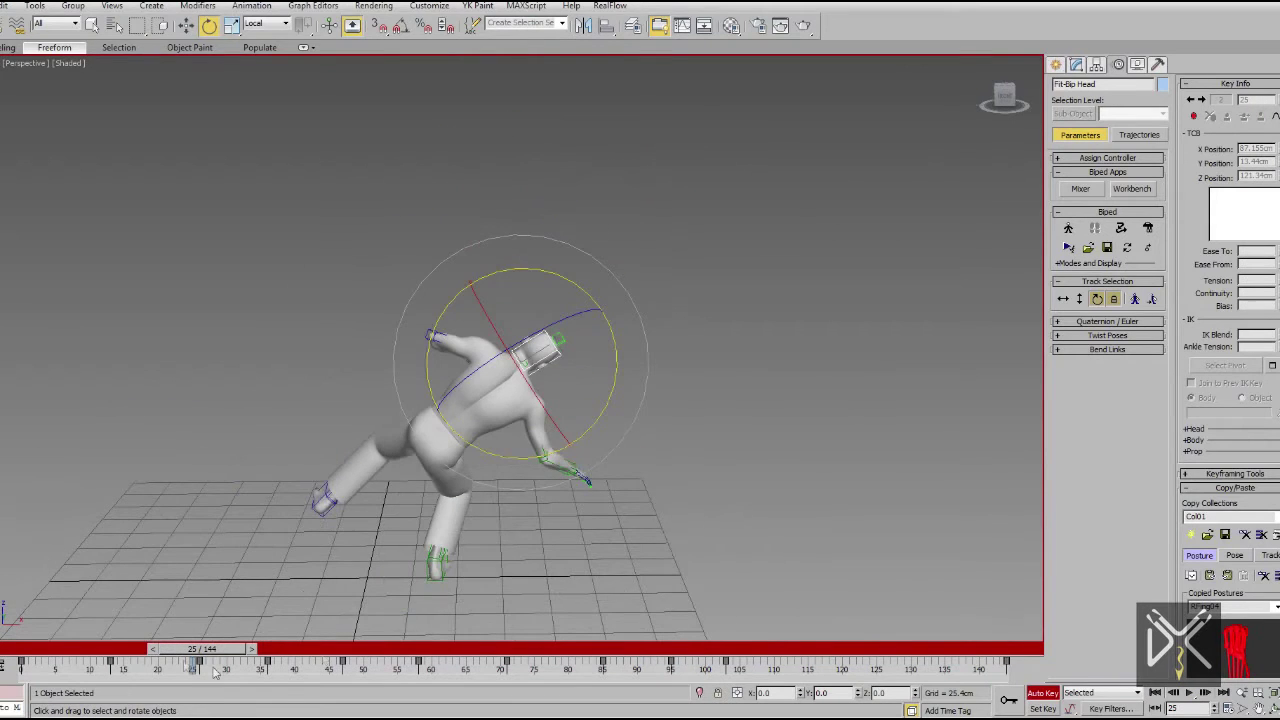
{"action": "left_click", "coordinate": [13, 649]}
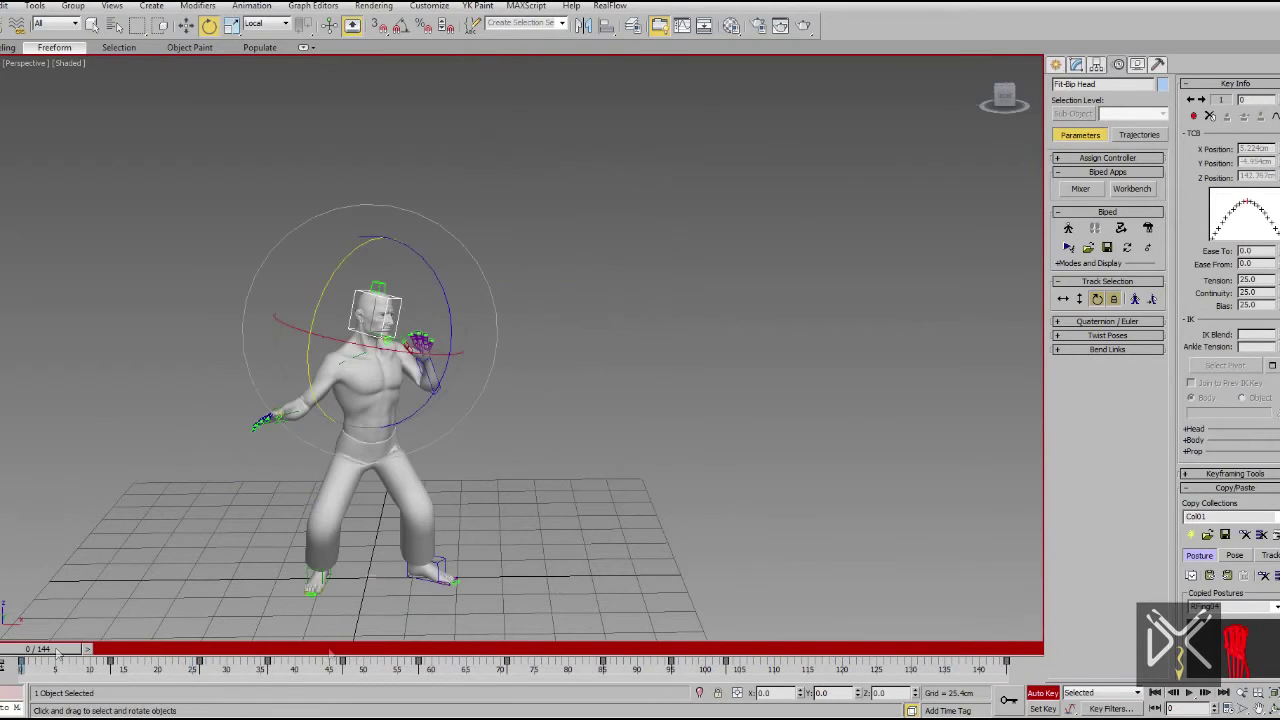
{"action": "left_click", "coordinate": [1187, 697]}
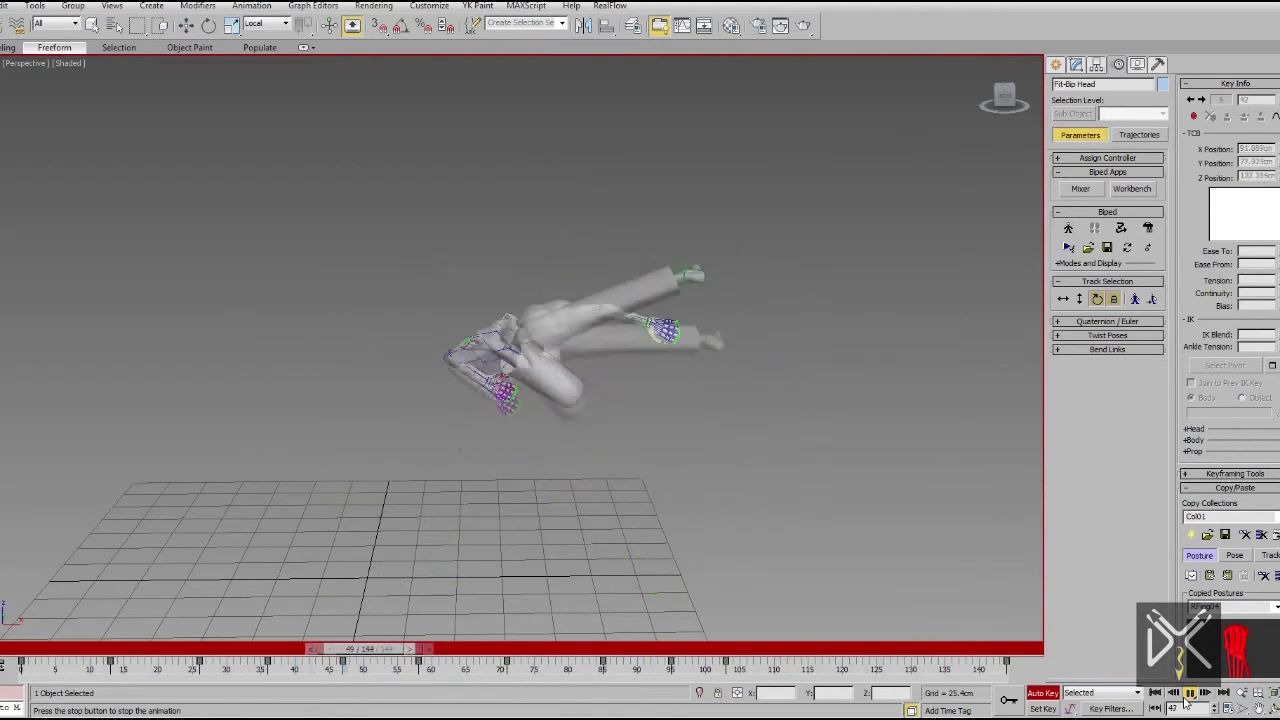
{"action": "left_click", "coordinate": [1188, 693]}
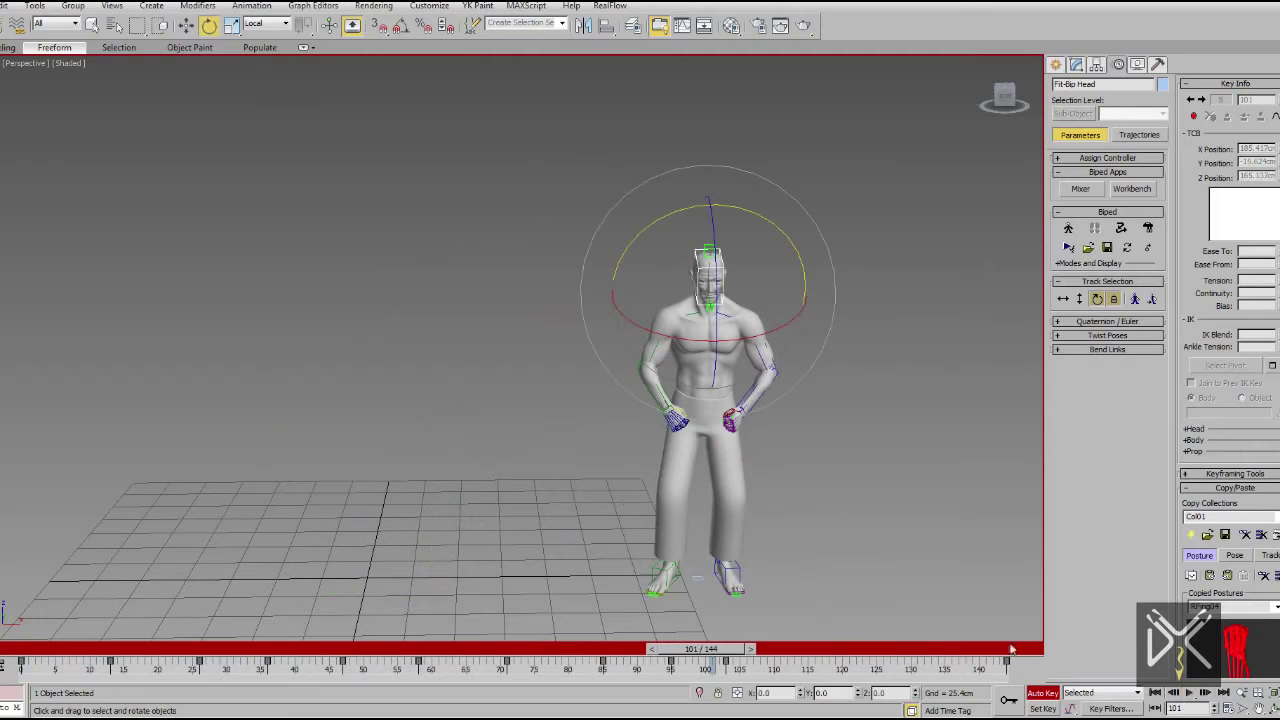
Turn off automatic keying and play the finished animation from frame 0
{"action": "left_click", "coordinate": [1041, 695]}
{"action": "left_click", "coordinate": [1056, 65]}
{"action": "middle_click_drag", "start_coordinate": [930, 480], "coordinate": [905, 411]}
{"action": "left_click_drag", "start_coordinate": [690, 649], "coordinate": [22, 672]}
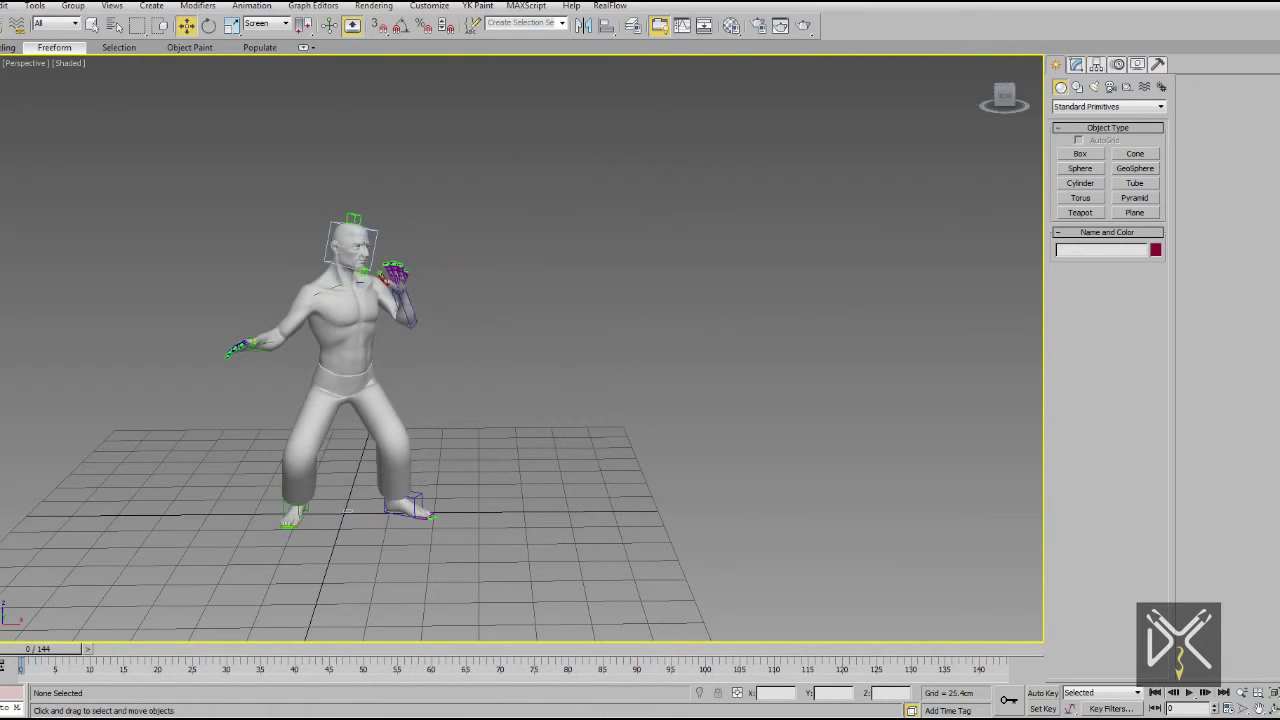
{"action": "left_click", "coordinate": [1189, 693]}
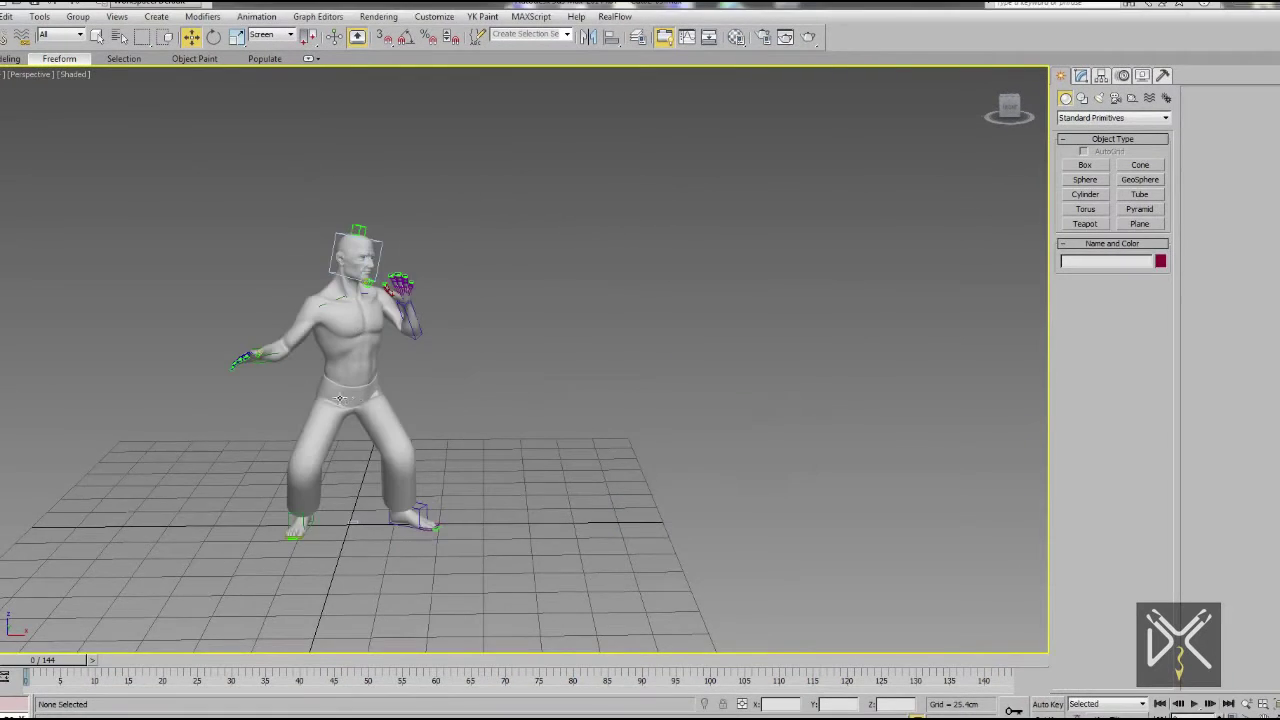
Open the layer manager, unfreeze the Man Body layer and hide the Man Biped layer
{"action": "middle_click_drag", "start_coordinate": [340, 398], "coordinate": [522, 380]}
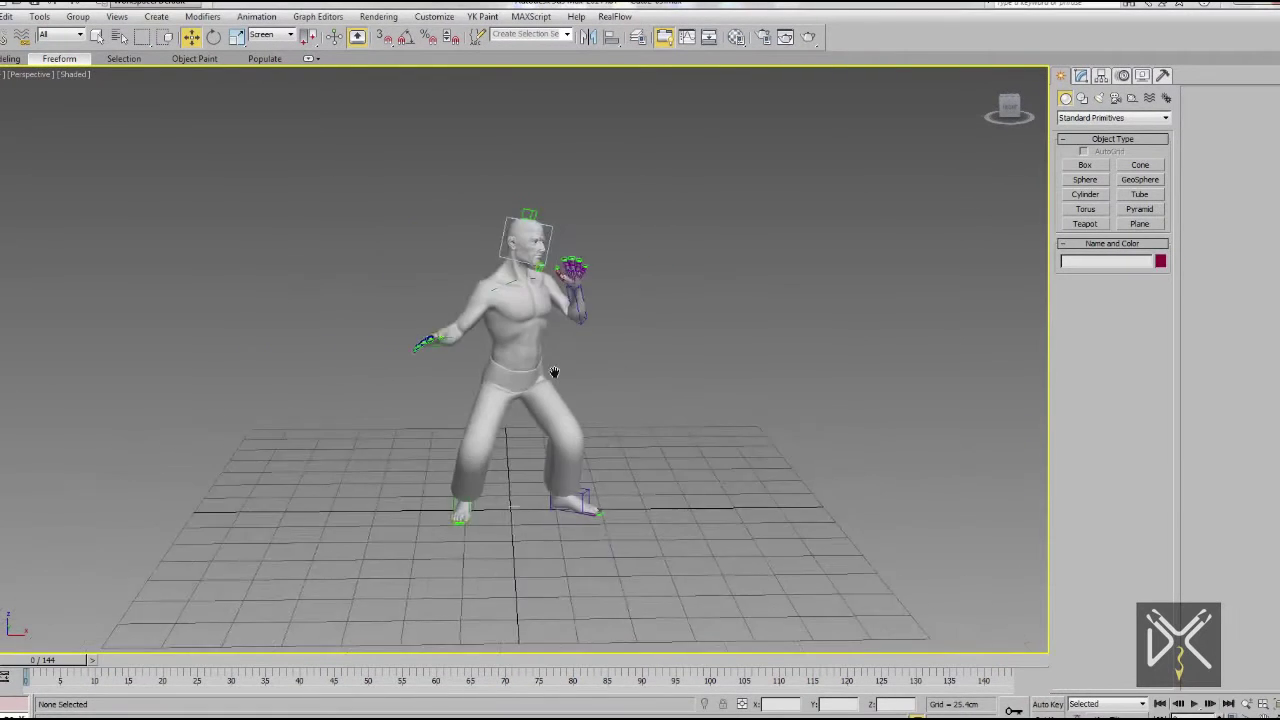
{"action": "scroll", "coordinate": [554, 371], "scroll_direction": "up", "scroll_amount": 5}
{"action": "middle_click_drag", "start_coordinate": [501, 435], "coordinate": [569, 373]}
{"action": "left_click", "coordinate": [639, 37]}
{"action": "left_click", "coordinate": [163, 185]}
{"action": "left_click", "coordinate": [136, 170]}
Select the trousers mesh and display edged faces to examine its topology and modifier stack
{"action": "left_click", "coordinate": [511, 314]}
{"action": "key", "text": "F4"}
{"action": "key", "text": "F4"}
{"action": "left_click", "coordinate": [1081, 76]}
{"action": "key", "text": "F4"}
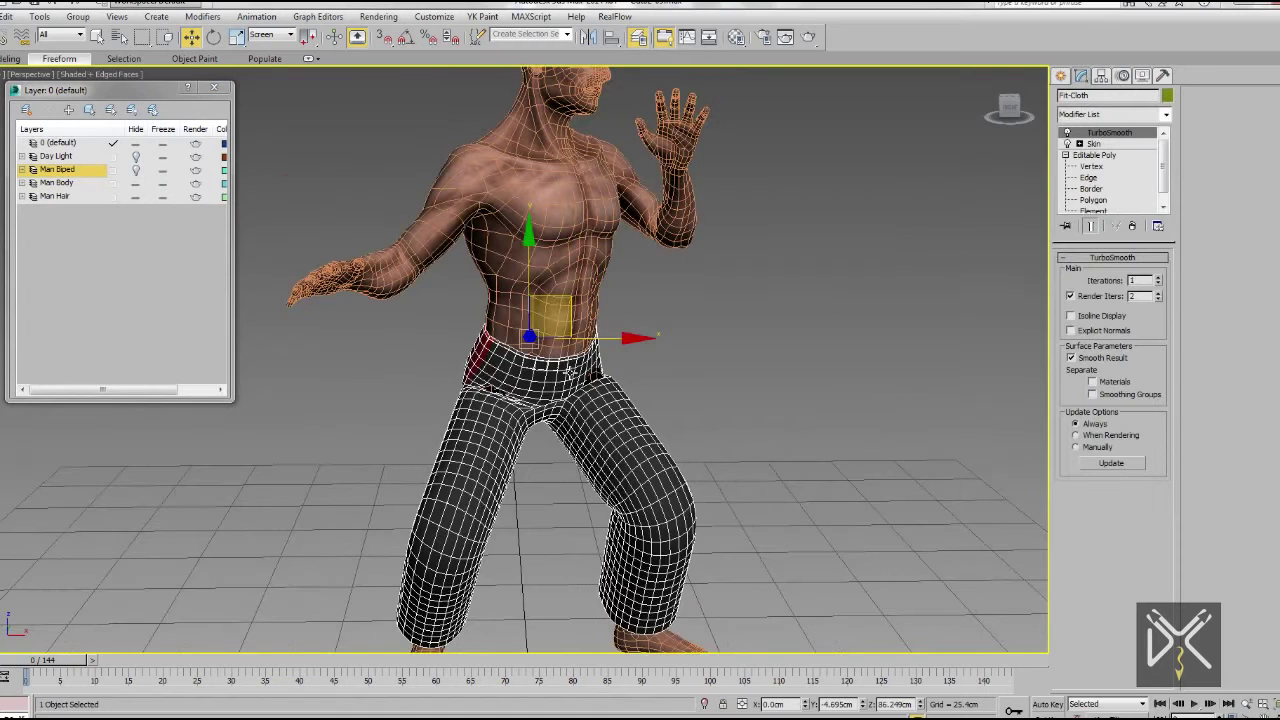
{"action": "scroll", "coordinate": [240, 555], "scroll_direction": "down", "scroll_amount": 3}
Show the Man Biped layer, hide the Man Body layer and select the whole biped
{"action": "left_click", "coordinate": [136, 170]}
{"action": "left_click", "coordinate": [136, 184]}
{"action": "scroll", "coordinate": [535, 189], "scroll_direction": "down", "scroll_amount": 3}
{"action": "left_click_drag", "start_coordinate": [746, 109], "coordinate": [275, 515]}
Shift all the biped's keys 10 frames later and extend the timeline to end at frame 154
{"action": "right_click_drag", "start_coordinate": [938, 672], "coordinate": [816, 713], "text": "ctrl+alt"}
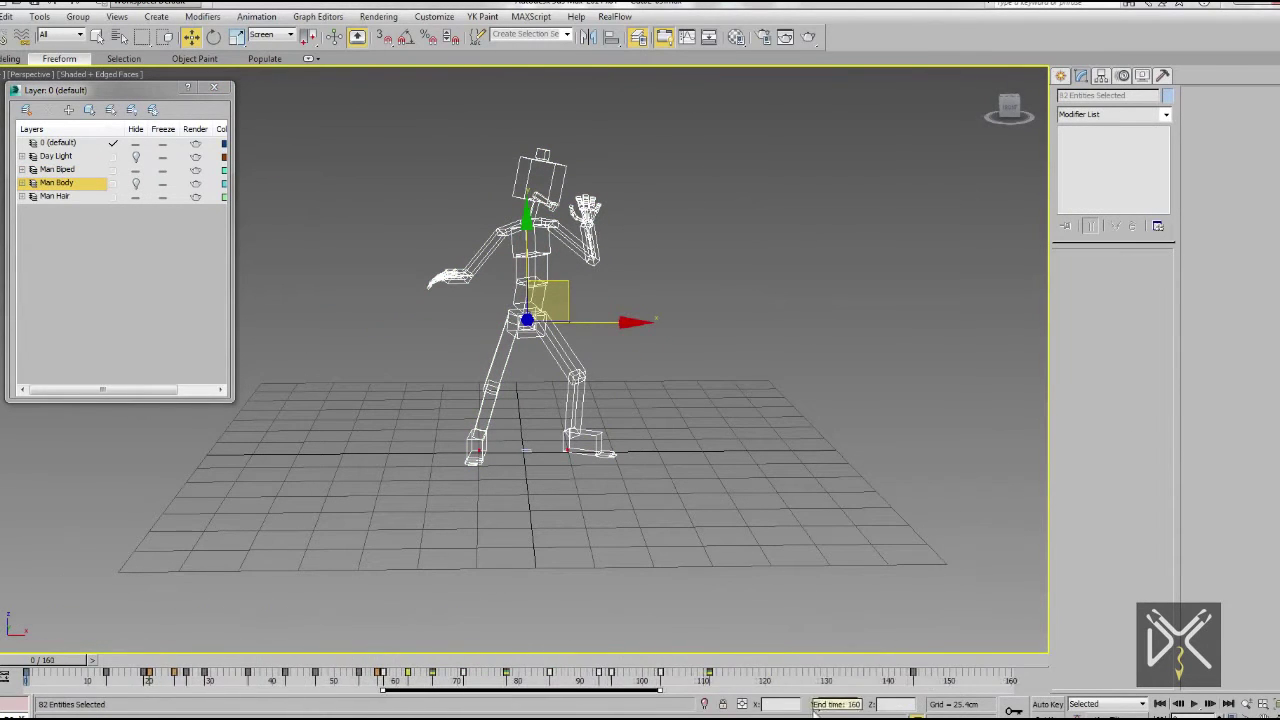
{"action": "left_click_drag", "start_coordinate": [930, 674], "coordinate": [75, 698]}
{"action": "left_click_drag", "start_coordinate": [160, 682], "coordinate": [178, 682]}
{"action": "right_click_drag", "start_coordinate": [815, 684], "coordinate": [864, 690], "text": "ctrl+alt"}
{"action": "left_click", "coordinate": [656, 480]}
{"action": "mouse_move", "coordinate": [32, 664]}
{"action": "left_mouse_down"}
{"action": "mouse_move", "coordinate": [694, 680]}
{"action": "mouse_move", "coordinate": [12, 674]}
{"action": "left_mouse_up"}
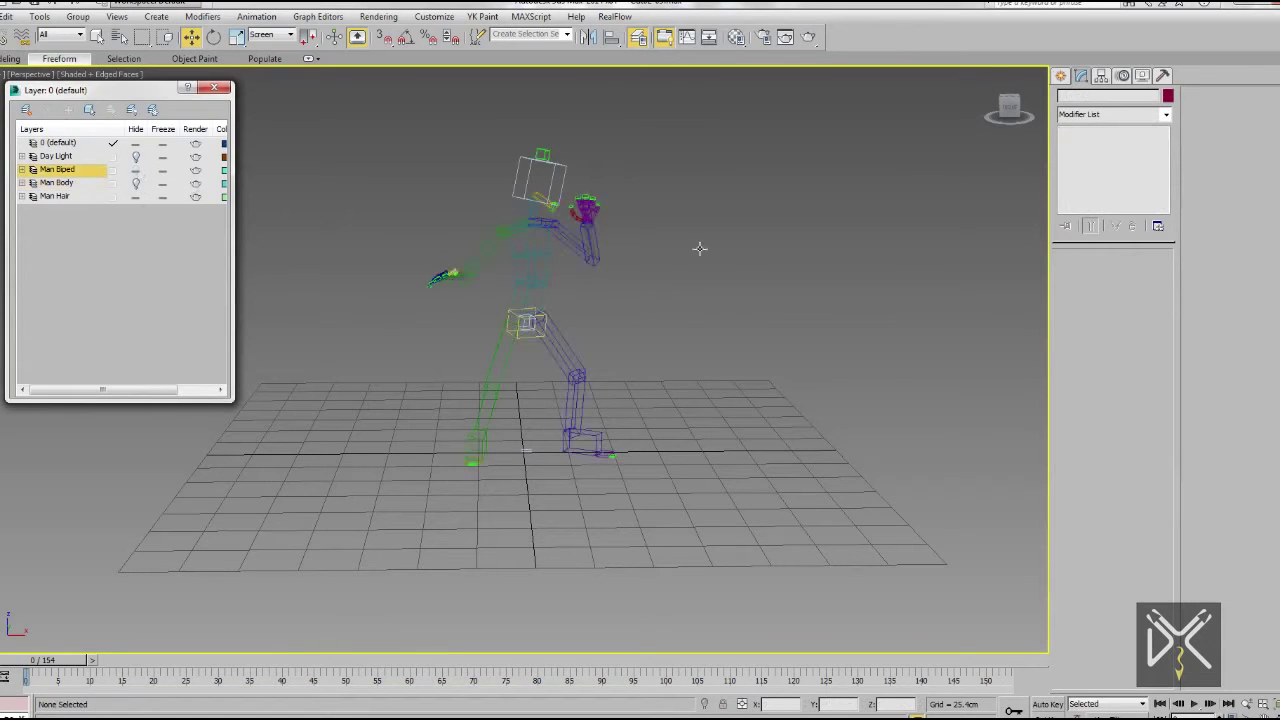
Select the whole biped and copy its pose from Figure mode, then return to the animated state
{"action": "left_click_drag", "start_coordinate": [700, 249], "coordinate": [872, 655]}
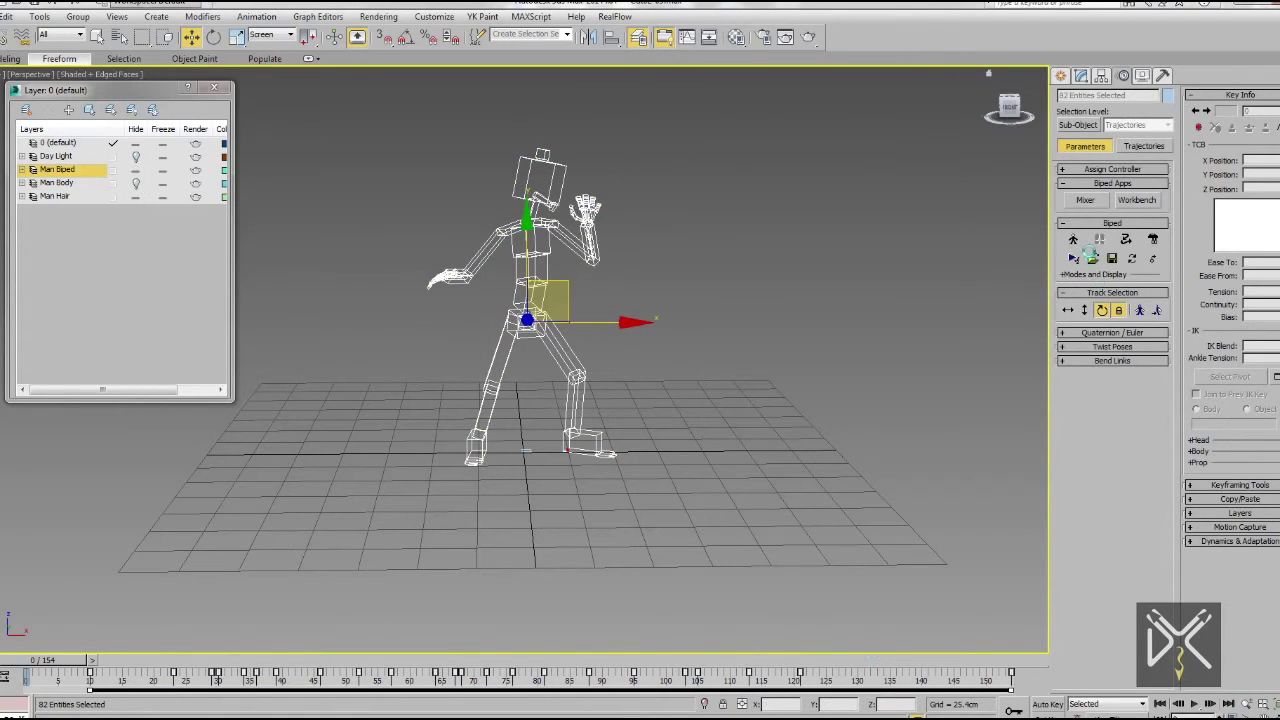
{"action": "left_click", "coordinate": [1073, 239]}
{"action": "left_click", "coordinate": [1124, 347]}
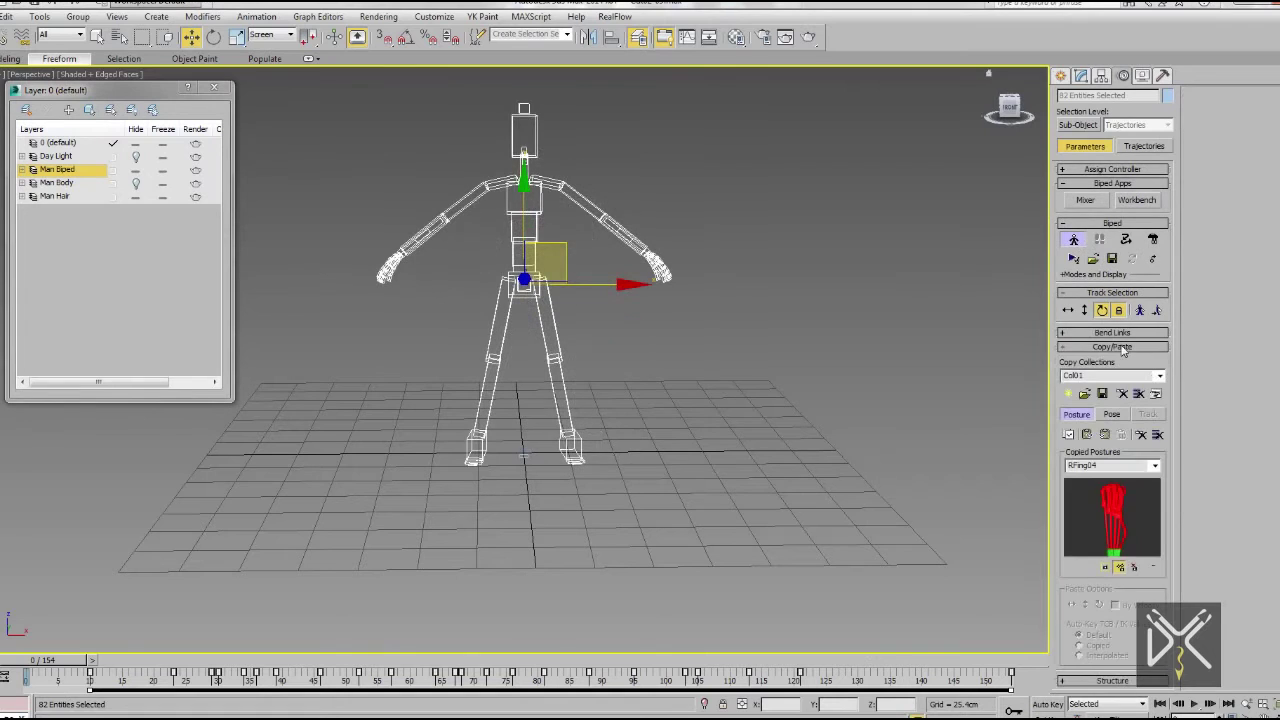
{"action": "left_click", "coordinate": [1085, 310]}
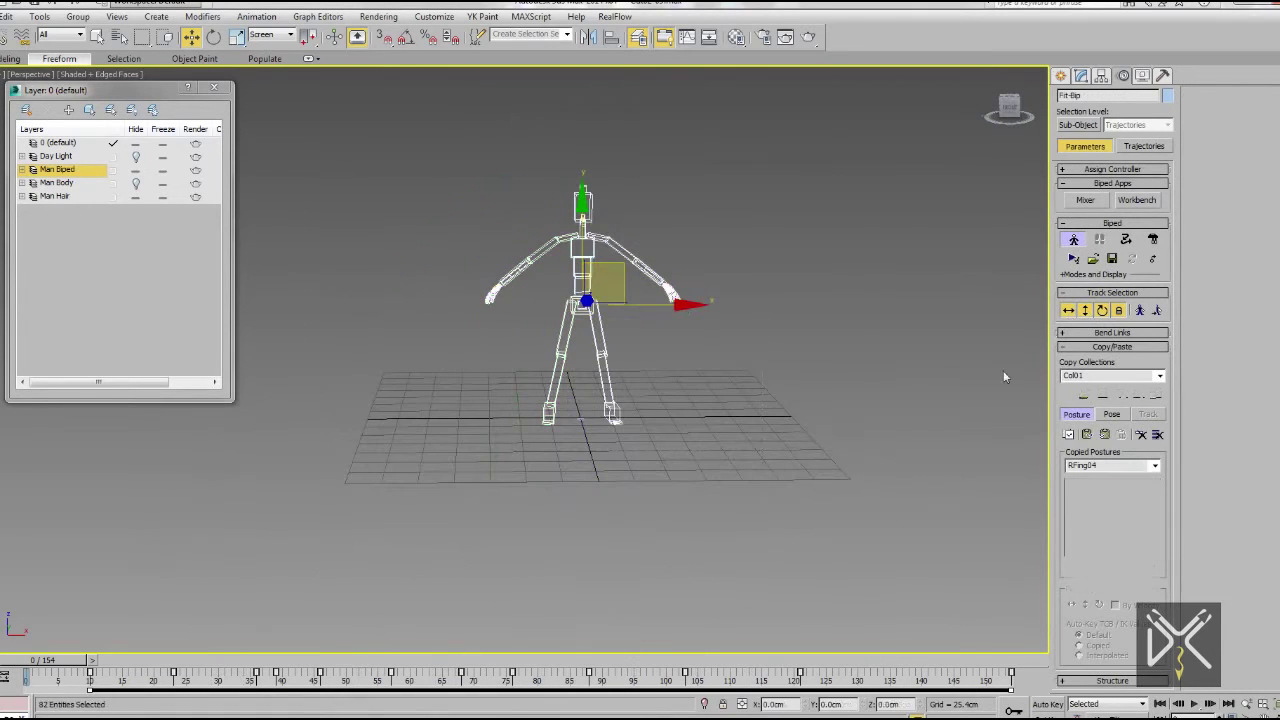
{"action": "left_click", "coordinate": [1112, 414]}
{"action": "left_click", "coordinate": [1068, 434]}
{"action": "left_click", "coordinate": [1073, 239]}
Paste the copied figure pose onto the biped at frame 0 with Auto Key on, and scrub the opening frames to check it
{"action": "middle_click_drag", "start_coordinate": [588, 386], "coordinate": [537, 377]}
{"action": "left_click", "coordinate": [1053, 705]}
{"action": "left_click", "coordinate": [1088, 438]}
{"action": "scroll", "coordinate": [490, 402], "scroll_direction": "up", "scroll_amount": 4}
{"action": "left_click_drag", "start_coordinate": [50, 661], "coordinate": [105, 668]}
{"action": "left_click", "coordinate": [535, 495]}
{"action": "left_click", "coordinate": [1048, 704]}
{"action": "middle_click_drag", "start_coordinate": [548, 442], "coordinate": [543, 454]}
{"action": "left_click_drag", "start_coordinate": [105, 664], "coordinate": [90, 668]}
Show the Man Body layer with the Man Biped layer hidden, and return to frame 0 with the trousers selected
{"action": "left_click", "coordinate": [136, 182]}
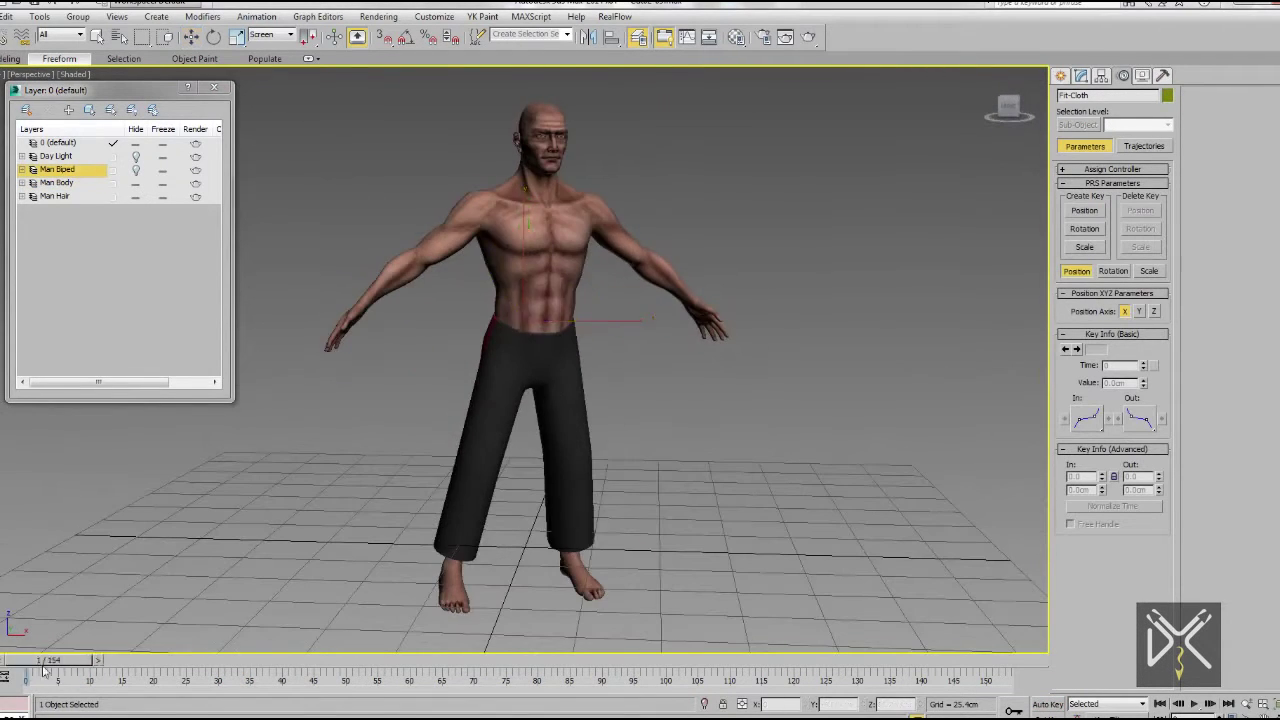
{"action": "mouse_move", "coordinate": [60, 660]}
{"action": "left_mouse_down"}
{"action": "mouse_move", "coordinate": [350, 660]}
{"action": "mouse_move", "coordinate": [607, 700]}
{"action": "mouse_move", "coordinate": [457, 672]}
{"action": "mouse_move", "coordinate": [36, 660]}
{"action": "left_mouse_up"}
{"action": "key", "text": "w"}
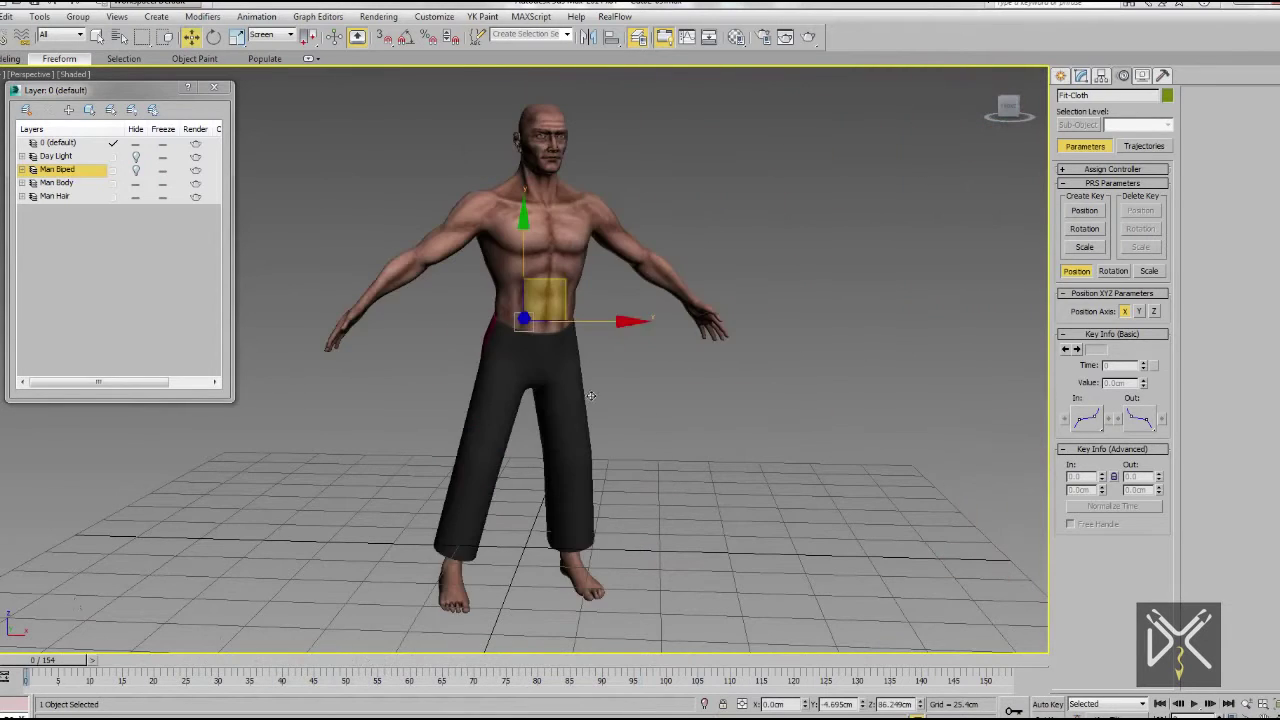
{"action": "scroll", "coordinate": [591, 396], "scroll_direction": "up", "scroll_amount": 3}
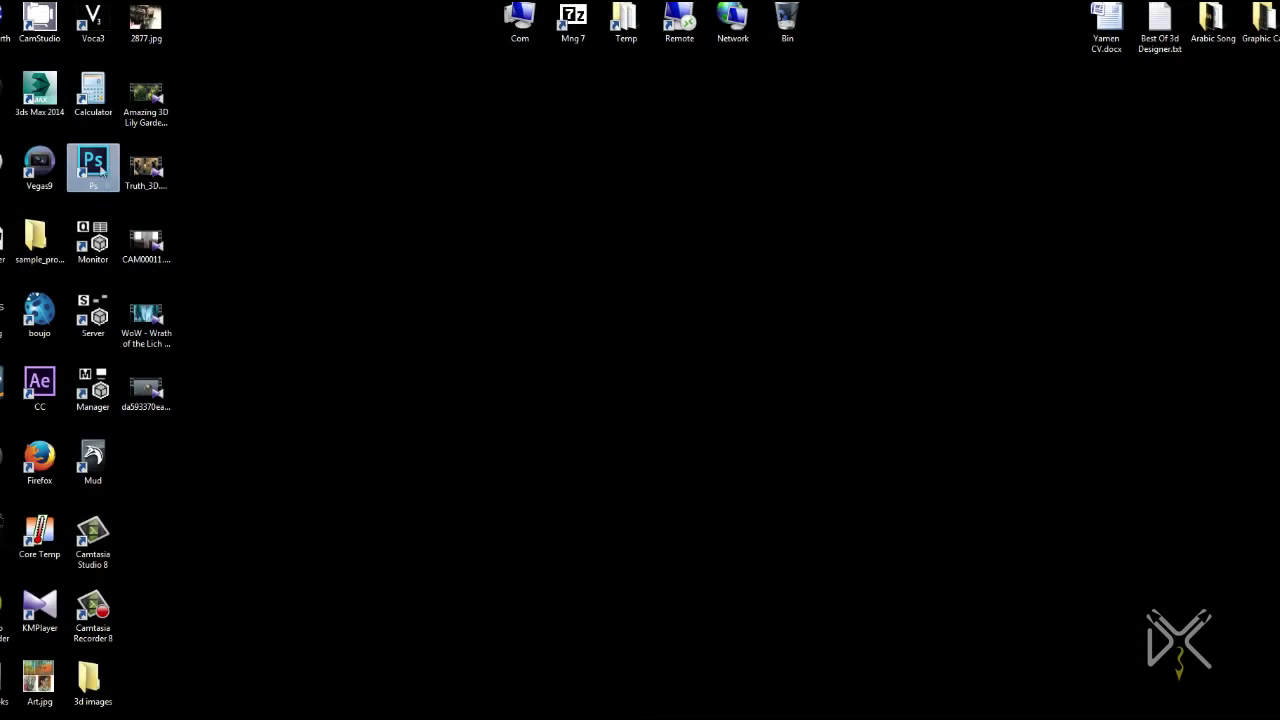
Switch to Fit-Cloth1.psd in Photoshop, hide Layer 1 and Layer 2 to expose the UV layout, and add an empty layer
{"action": "double_click", "coordinate": [93, 166]}
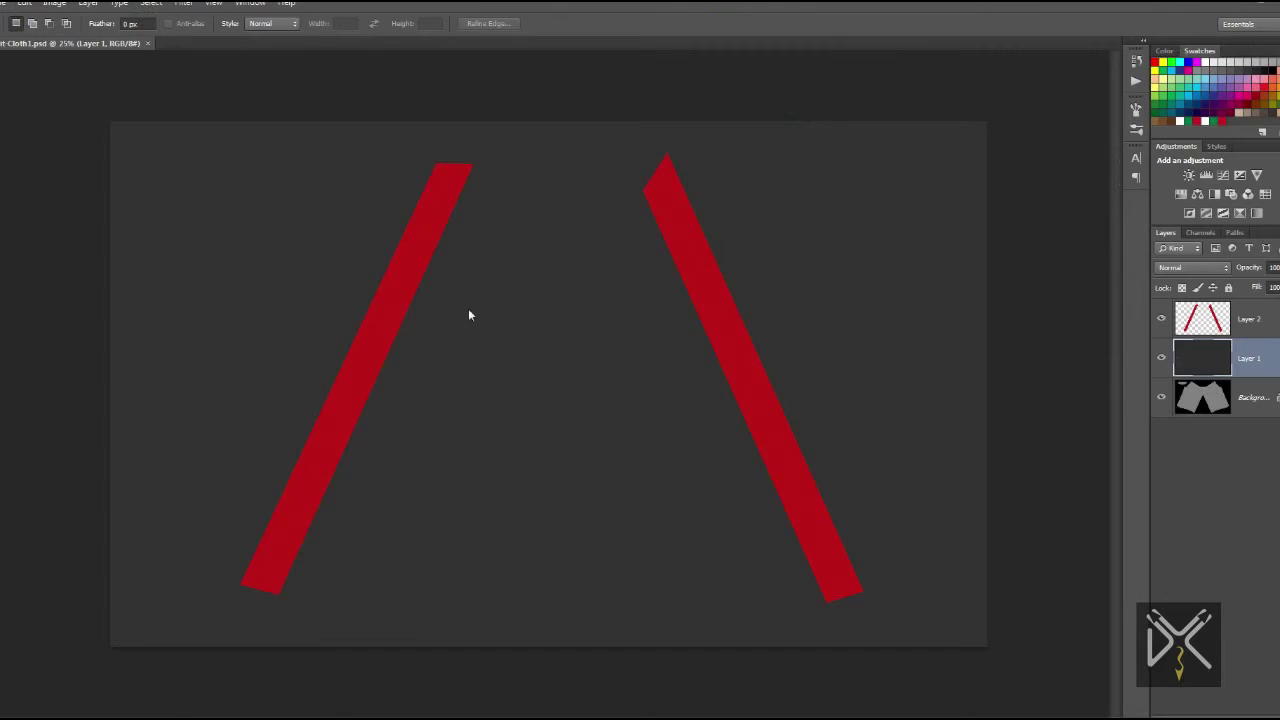
{"action": "left_click_drag", "start_coordinate": [1168, 360], "coordinate": [1168, 319]}
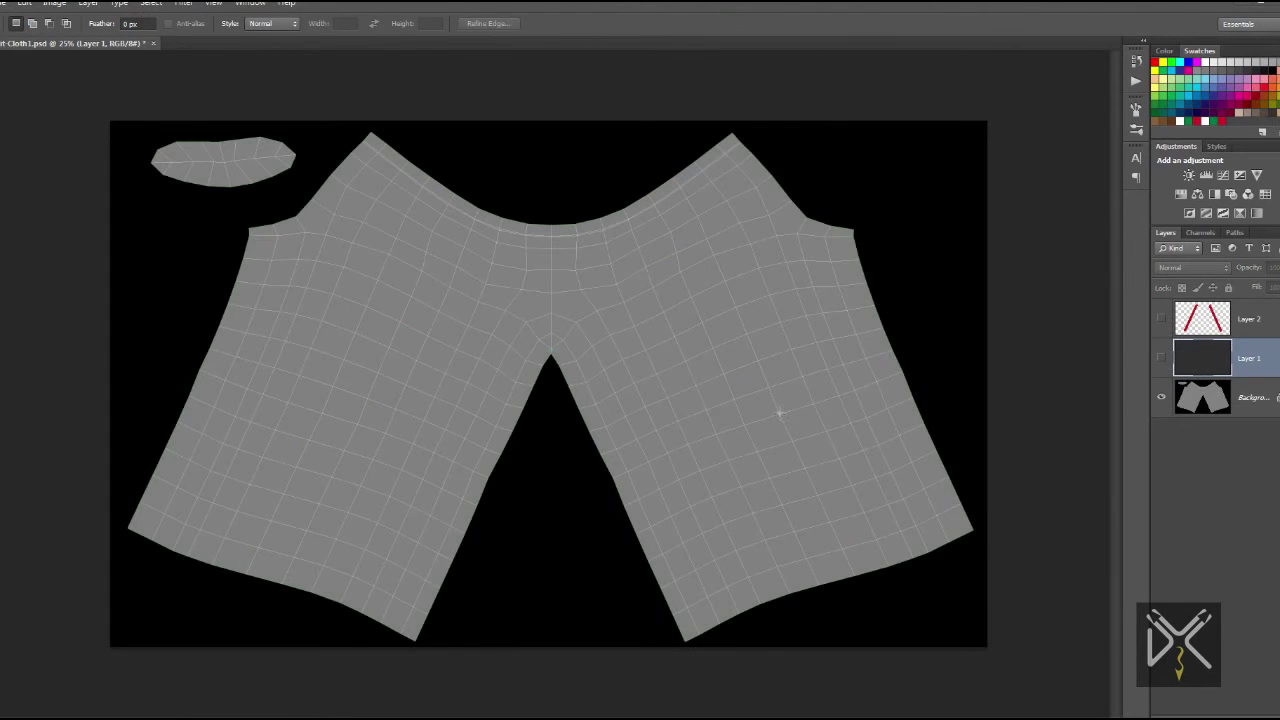
{"action": "left_click", "coordinate": [1260, 718]}
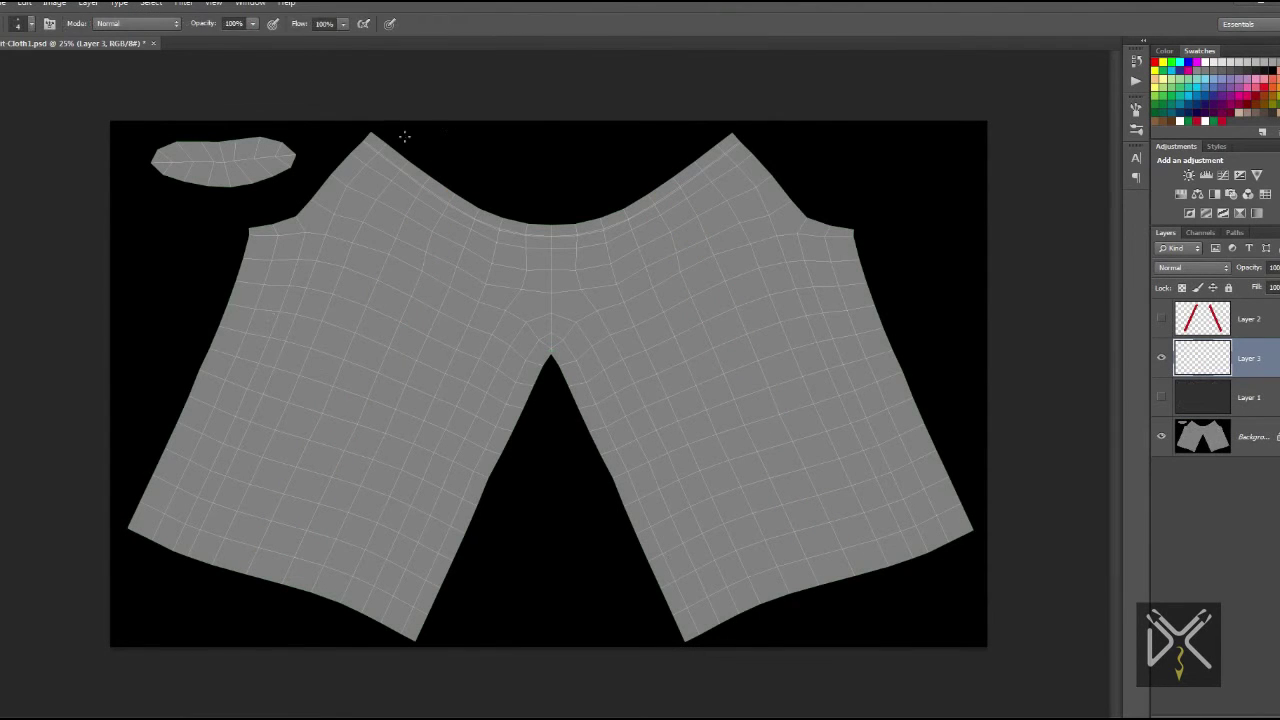
Paint with a soft white brush along the waist edge of the trousers' UV layout and over the small separate UV island
{"action": "right_click", "coordinate": [404, 136]}
{"action": "scroll", "coordinate": [557, 578], "scroll_direction": "down", "scroll_amount": 3}
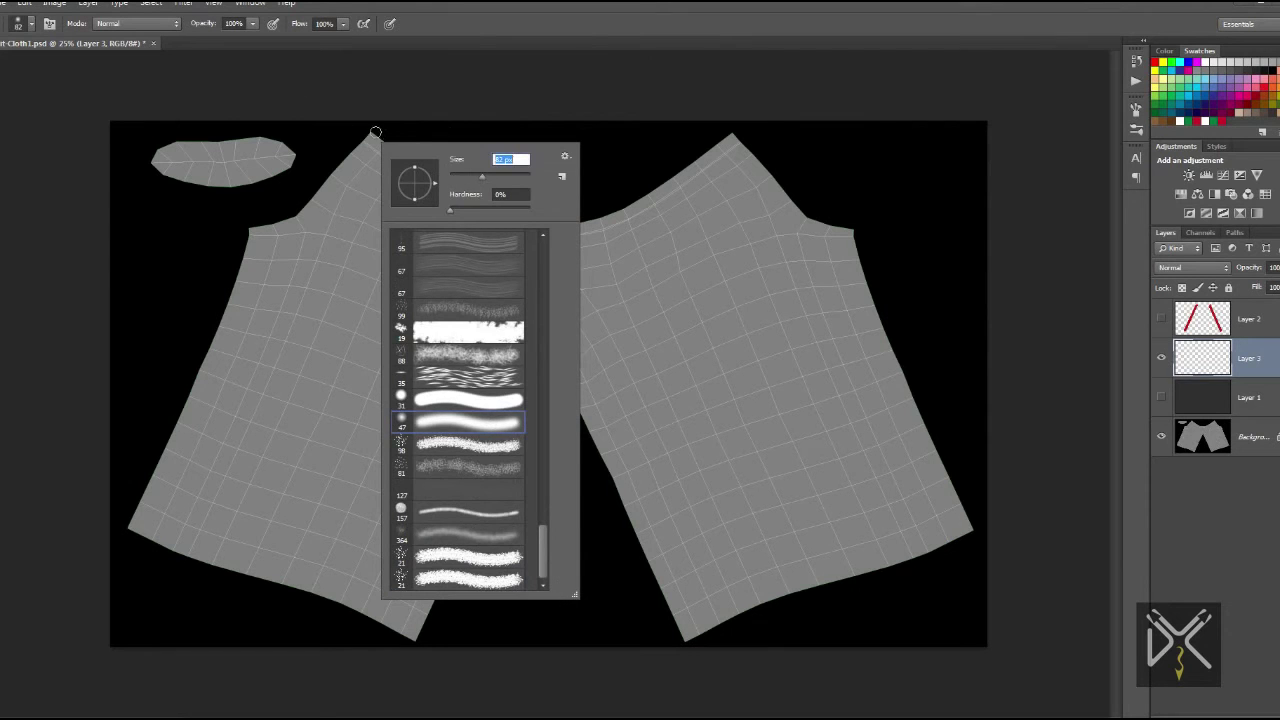
{"action": "left_click", "coordinate": [375, 131]}
{"action": "left_click_drag", "start_coordinate": [362, 123], "coordinate": [462, 195]}
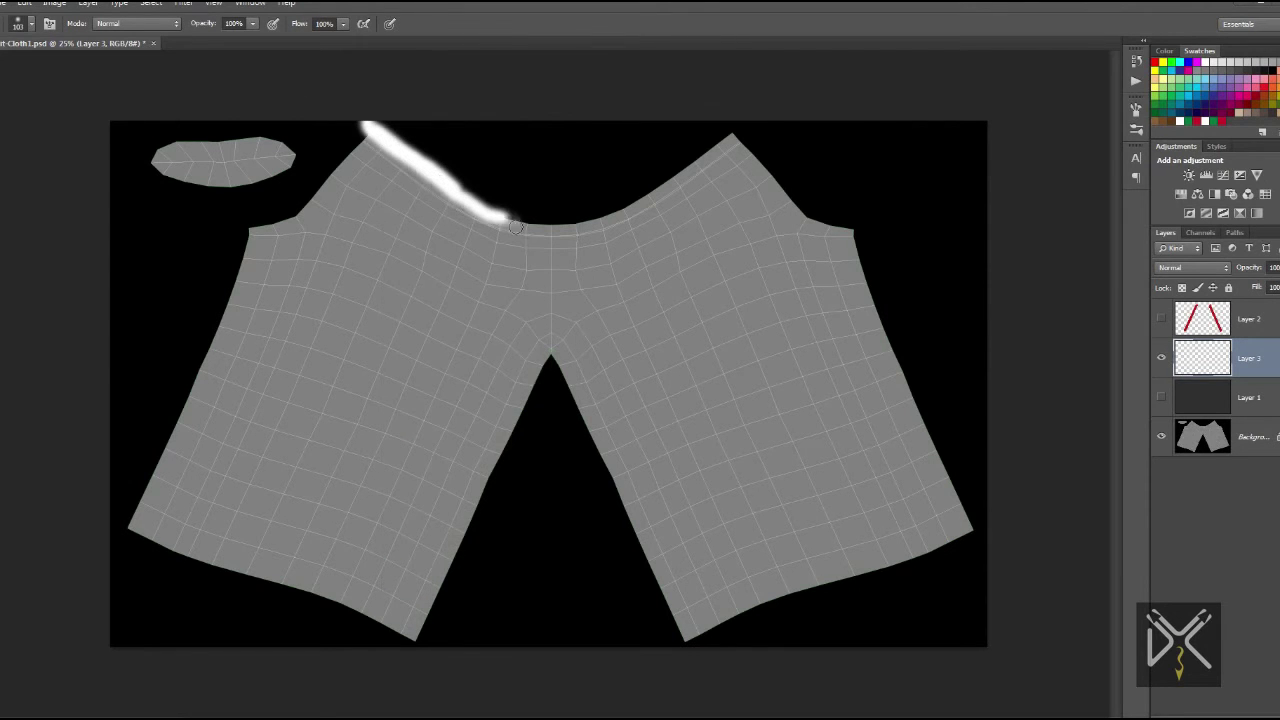
{"action": "left_click_drag", "start_coordinate": [712, 165], "coordinate": [744, 128]}
{"action": "scroll", "coordinate": [740, 132], "scroll_direction": "up", "scroll_amount": 3, "text": "alt"}
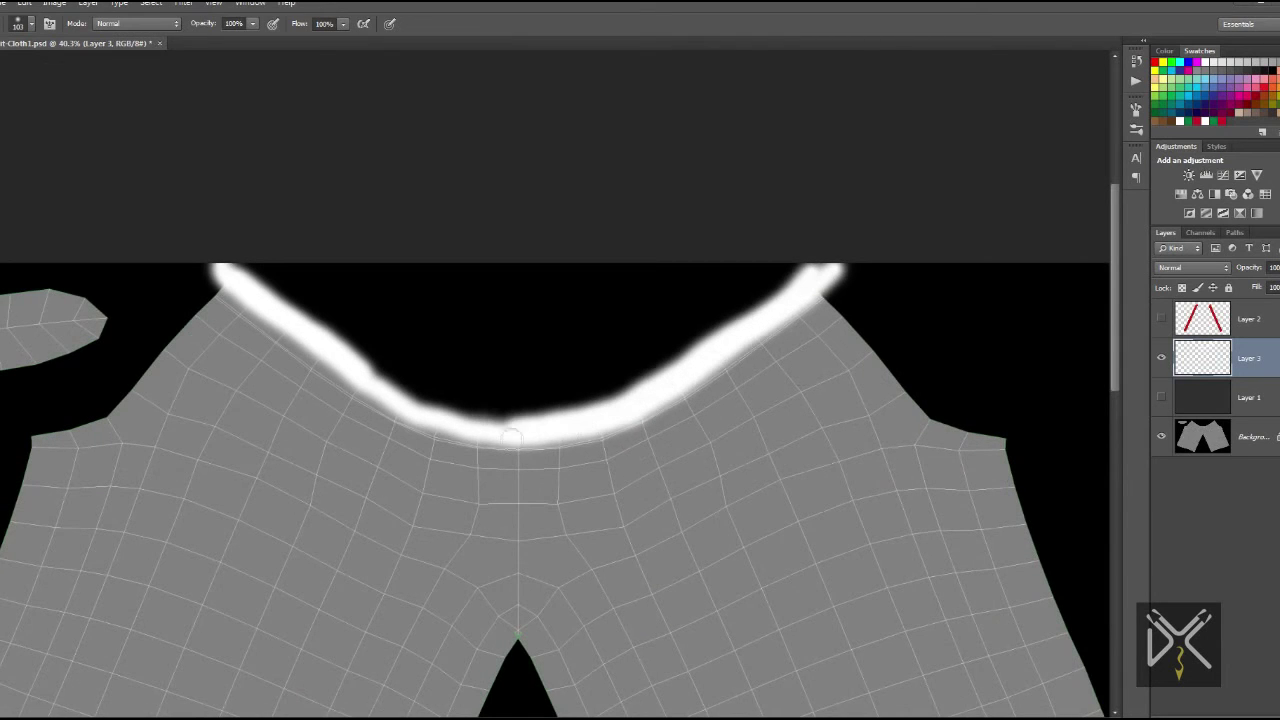
{"action": "mouse_move", "coordinate": [158, 336]}
{"action": "left_mouse_down"}
{"action": "mouse_move", "coordinate": [512, 325]}
{"action": "mouse_move", "coordinate": [250, 312]}
{"action": "left_mouse_up"}
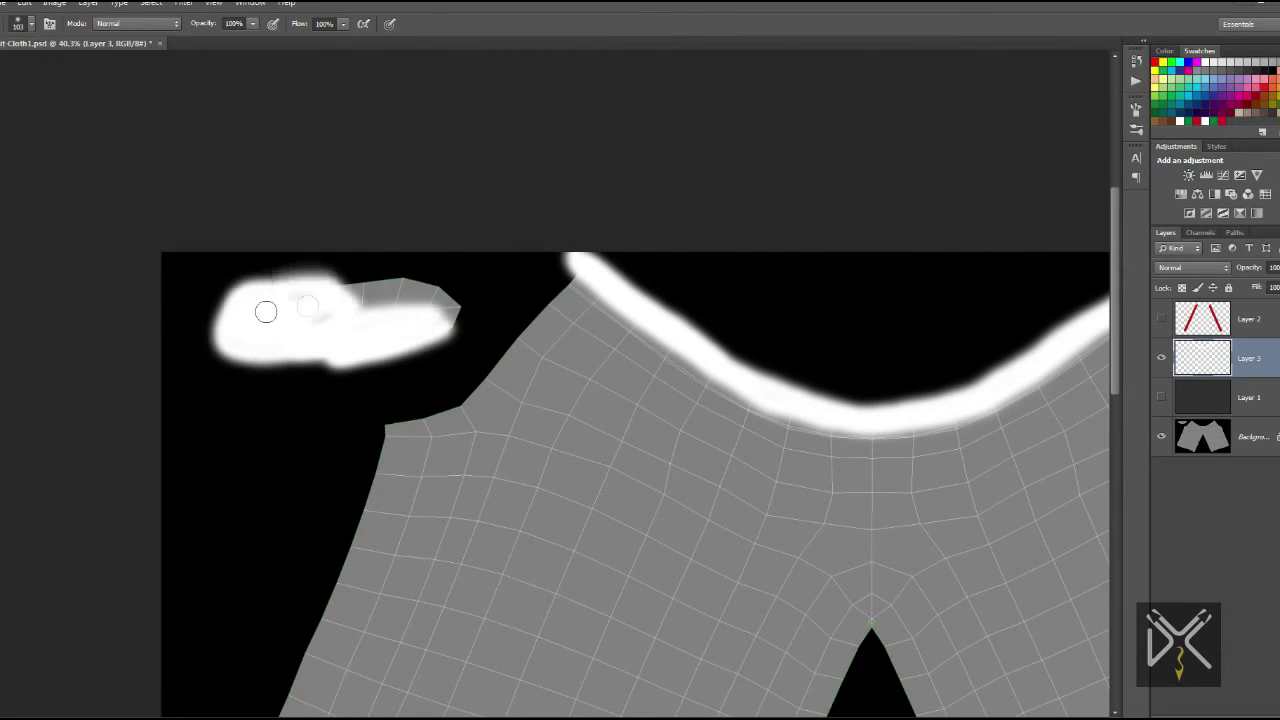
{"action": "scroll", "coordinate": [413, 317], "scroll_direction": "down", "scroll_amount": 3, "text": "alt"}
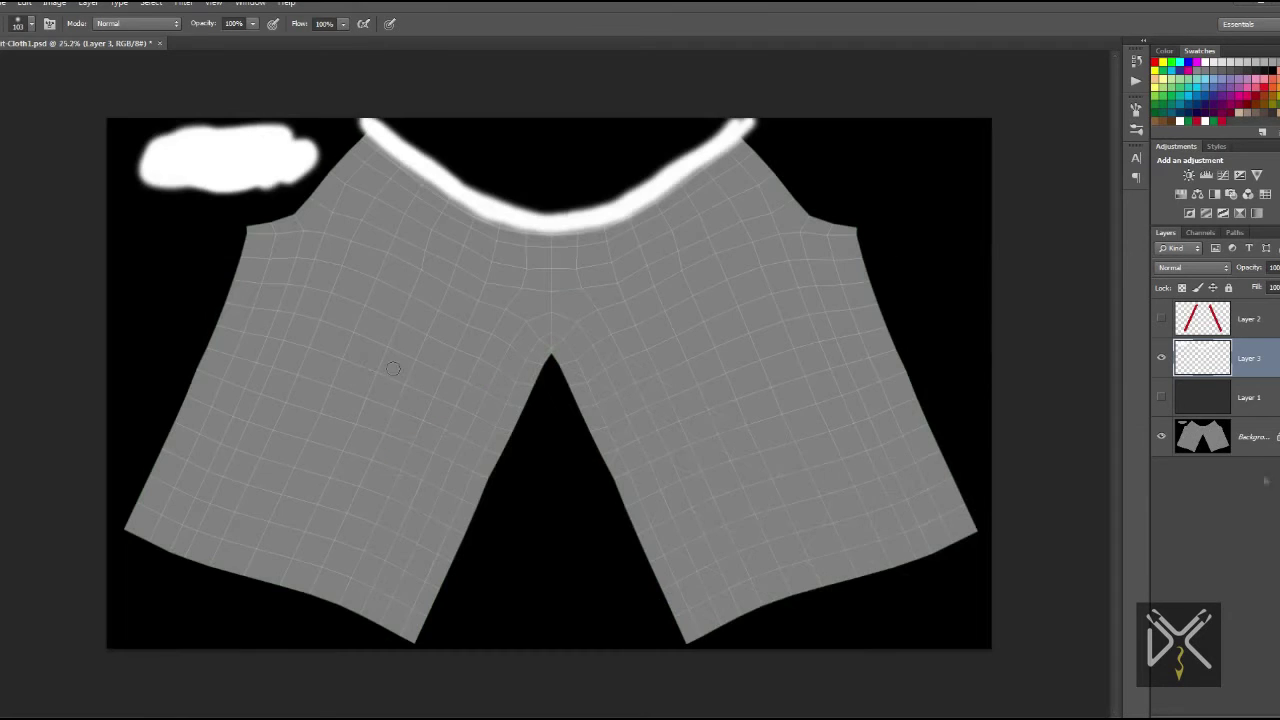
Add a layer beneath the white paint and fill it with black
{"action": "key", "text": "ctrl+shift+alt+n"}
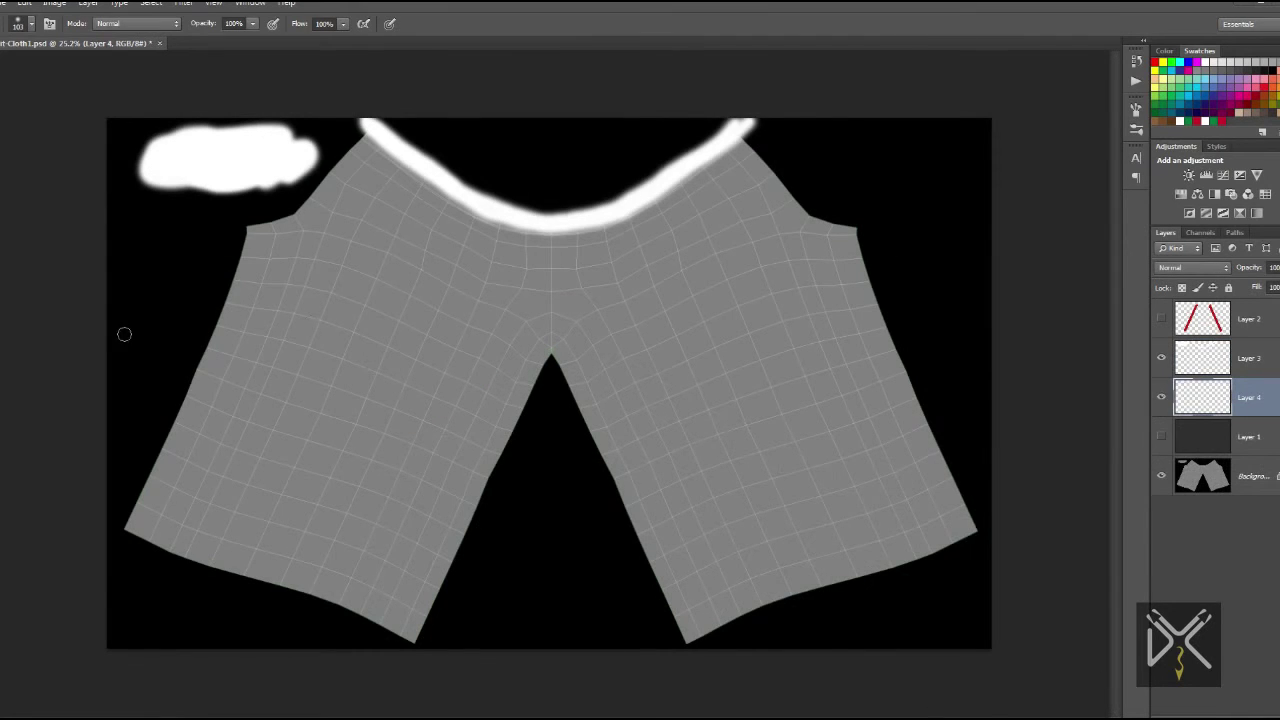
{"action": "key", "text": "g"}
{"action": "left_click", "coordinate": [177, 196]}
Flatten the image and discard the hidden layers
{"action": "key", "text": "v"}
{"action": "left_click", "coordinate": [119, 4]}
{"action": "mouse_move", "coordinate": [88, 4]}
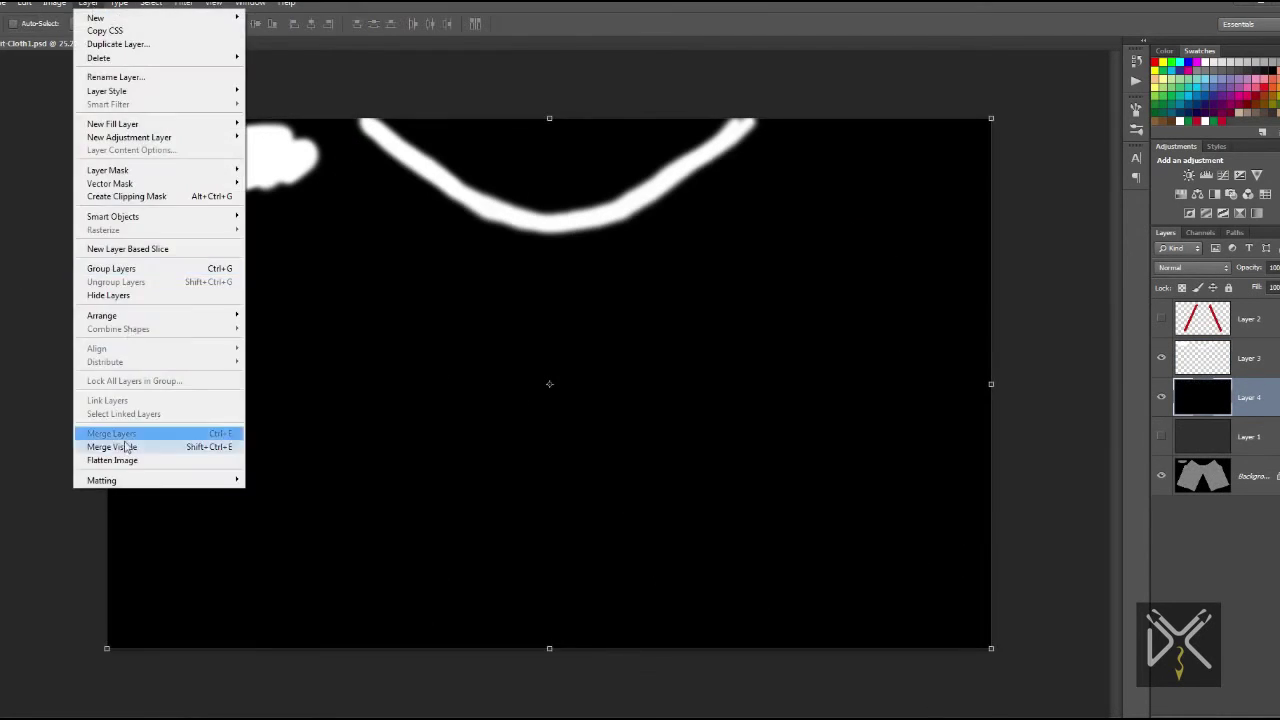
{"action": "left_click", "coordinate": [125, 460]}
{"action": "left_click", "coordinate": [606, 274]}
Save the flattened mask as a JPEG named Fit-Cloth Mask.jpg in the Modeling folder
{"action": "left_click", "coordinate": [3, 4]}
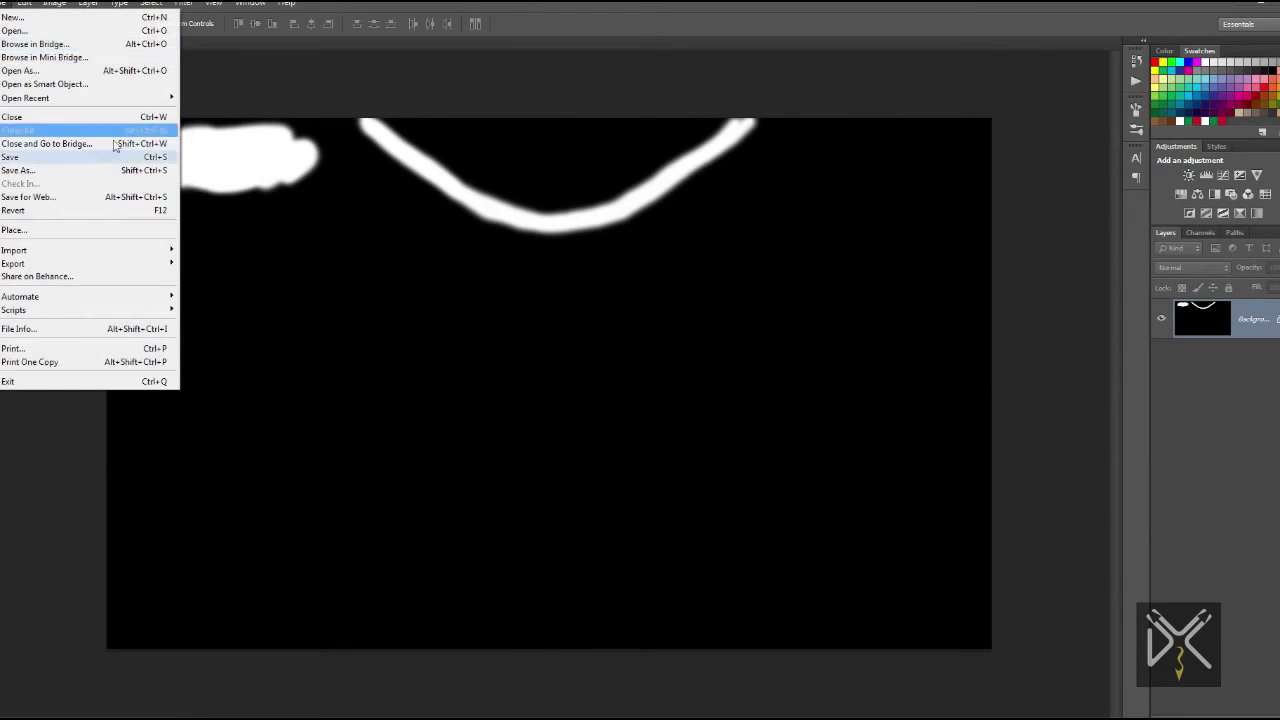
{"action": "left_click", "coordinate": [112, 170]}
{"action": "left_click", "coordinate": [275, 25]}
{"action": "left_click", "coordinate": [197, 455]}
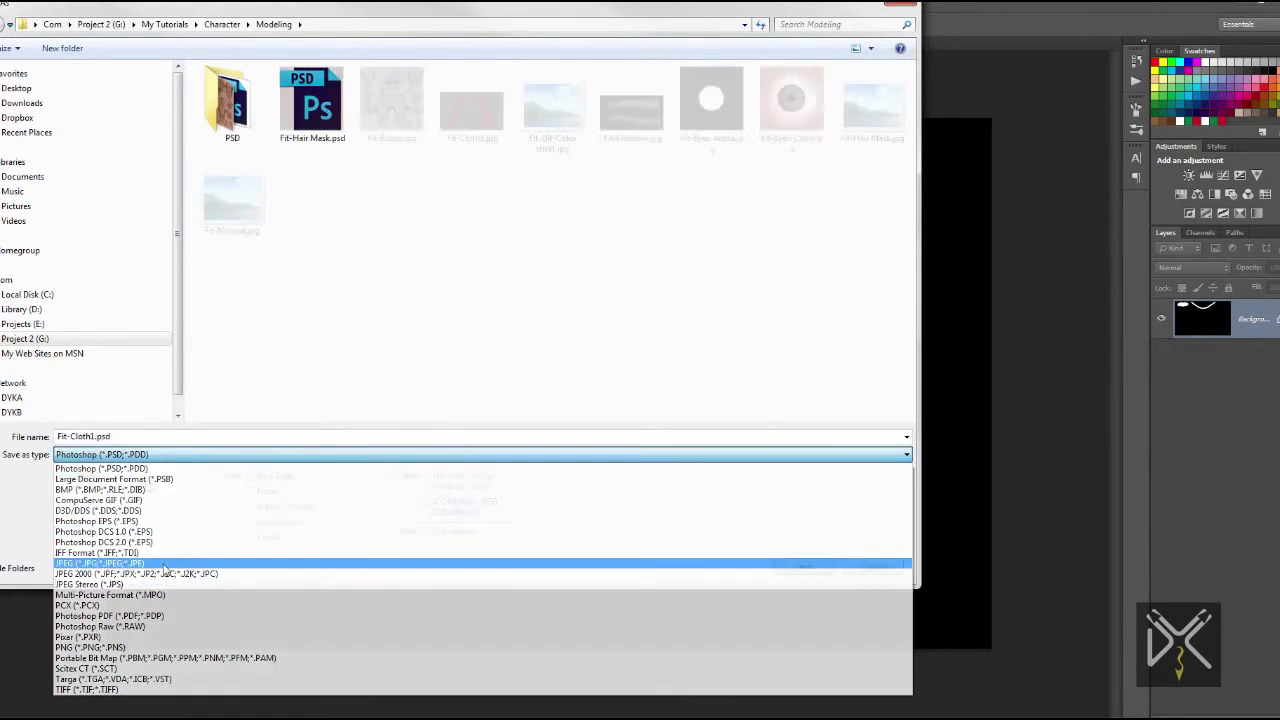
{"action": "left_click", "coordinate": [110, 559]}
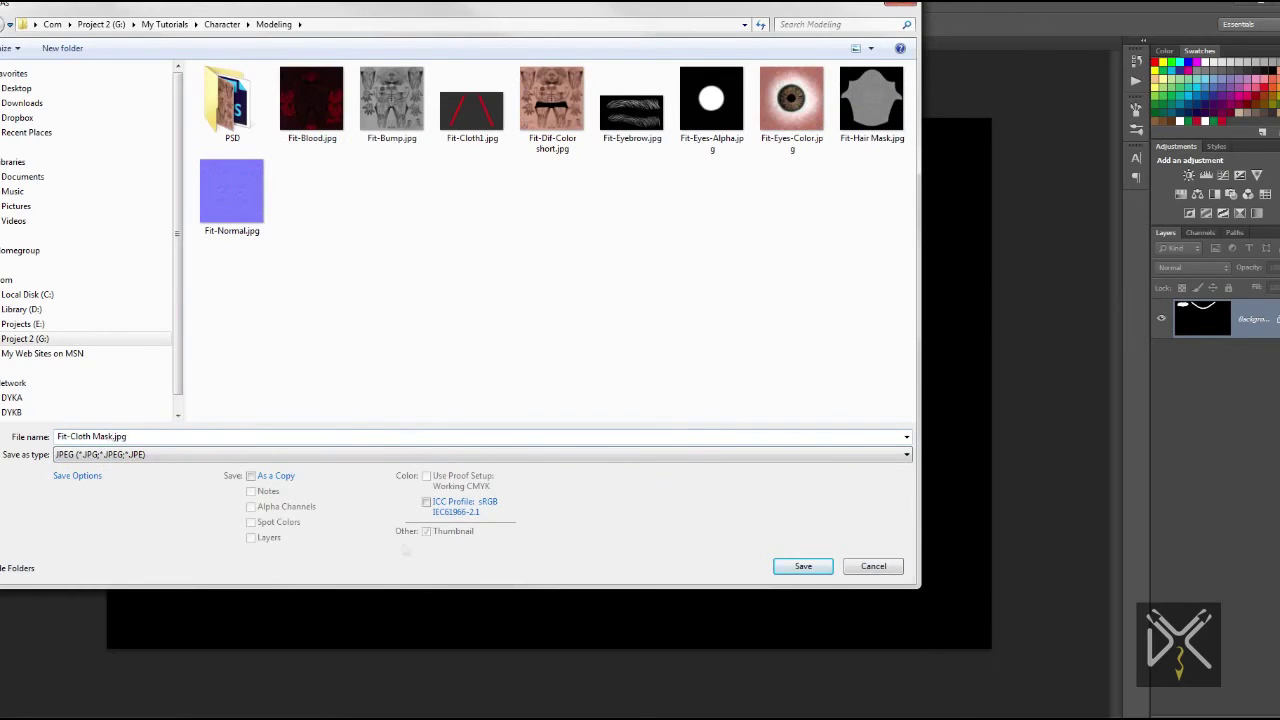
{"action": "left_click", "coordinate": [803, 566]}
{"action": "left_click", "coordinate": [795, 61]}
Reduce the image size of the cloth mask
{"action": "left_click", "coordinate": [54, 3]}
{"action": "left_click", "coordinate": [60, 104]}
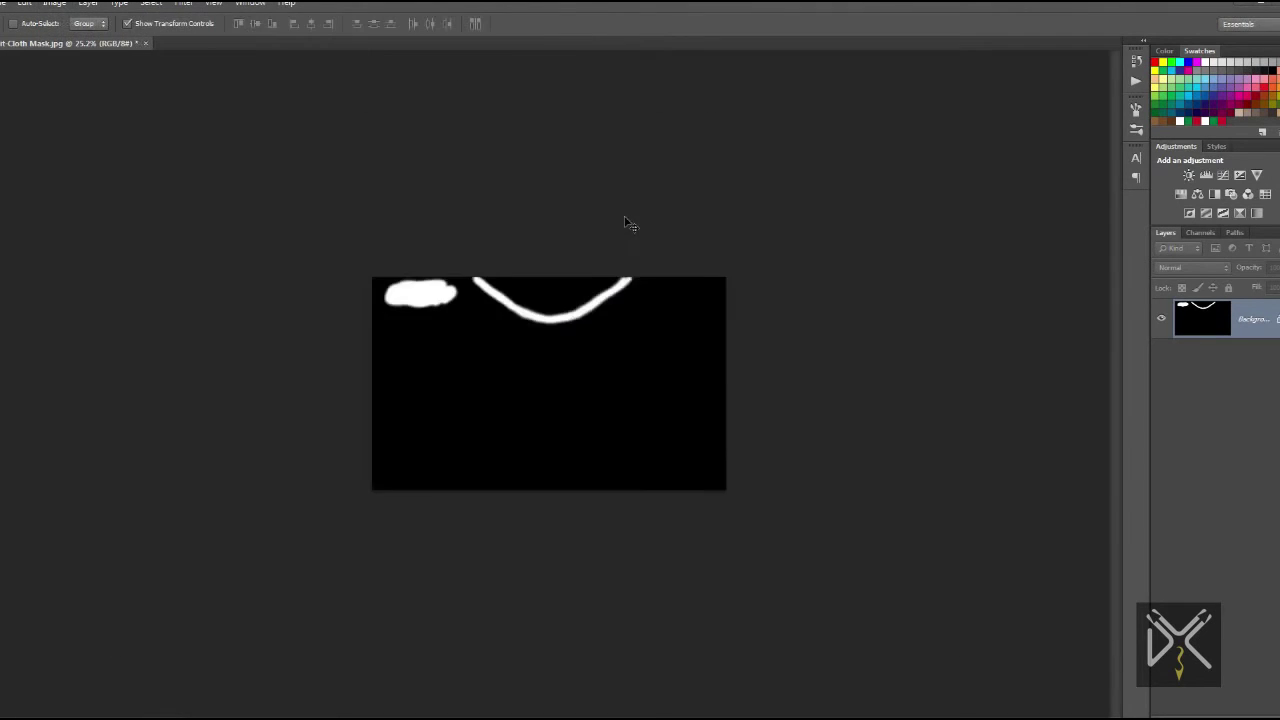
{"action": "scroll", "coordinate": [600, 235], "scroll_direction": "up", "scroll_amount": 3, "text": "alt"}
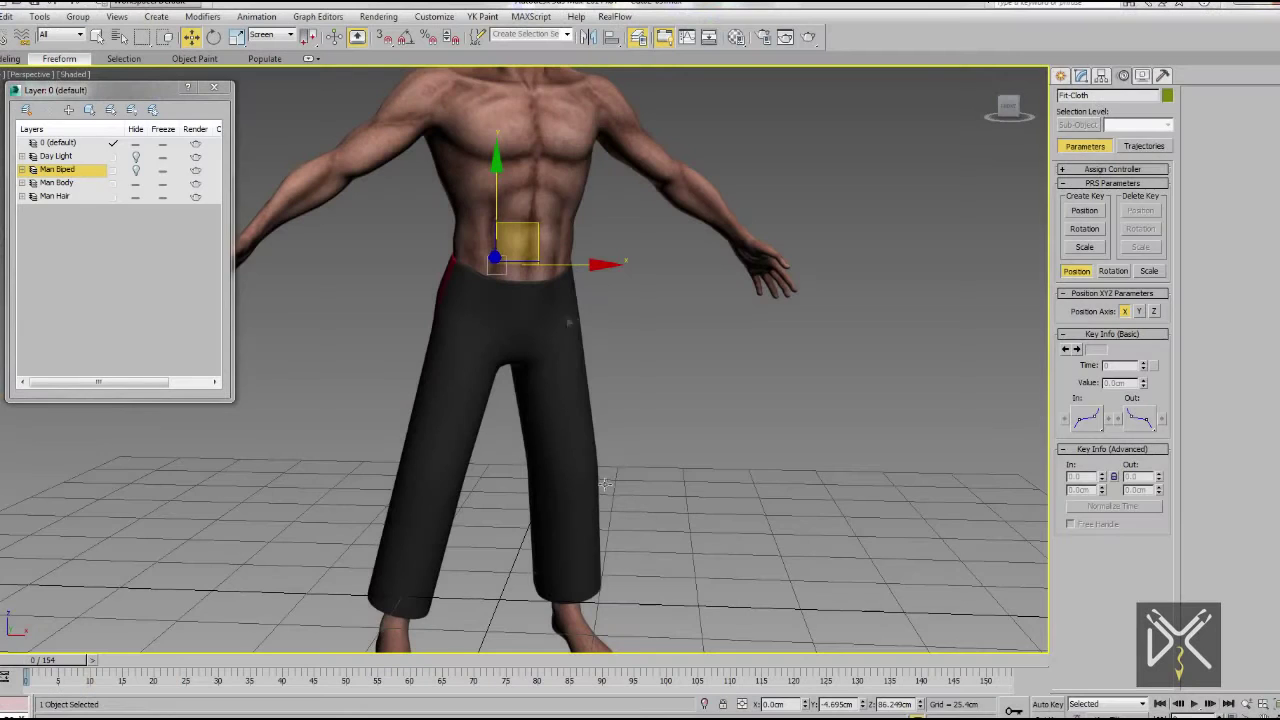
Back in 3ds Max, add a Cloth modifier above TurboSmooth on the trousers and make a vertex group, with edged faces displayed
{"action": "left_click", "coordinate": [1110, 132]}
{"action": "key", "text": "F4"}
{"action": "left_click", "coordinate": [1158, 277]}
{"action": "left_click", "coordinate": [1113, 114]}
{"action": "left_click", "coordinate": [1096, 157]}
{"action": "key", "text": "1"}
{"action": "left_click", "coordinate": [1086, 275]}
{"action": "left_click", "coordinate": [605, 390]}
Assign the bitmap Fit-Cloth Mask.jpg as the texture map for the cloth group's soft selection
{"action": "scroll", "coordinate": [1212, 380], "scroll_direction": "down", "scroll_amount": 5}
{"action": "left_click", "coordinate": [1233, 614]}
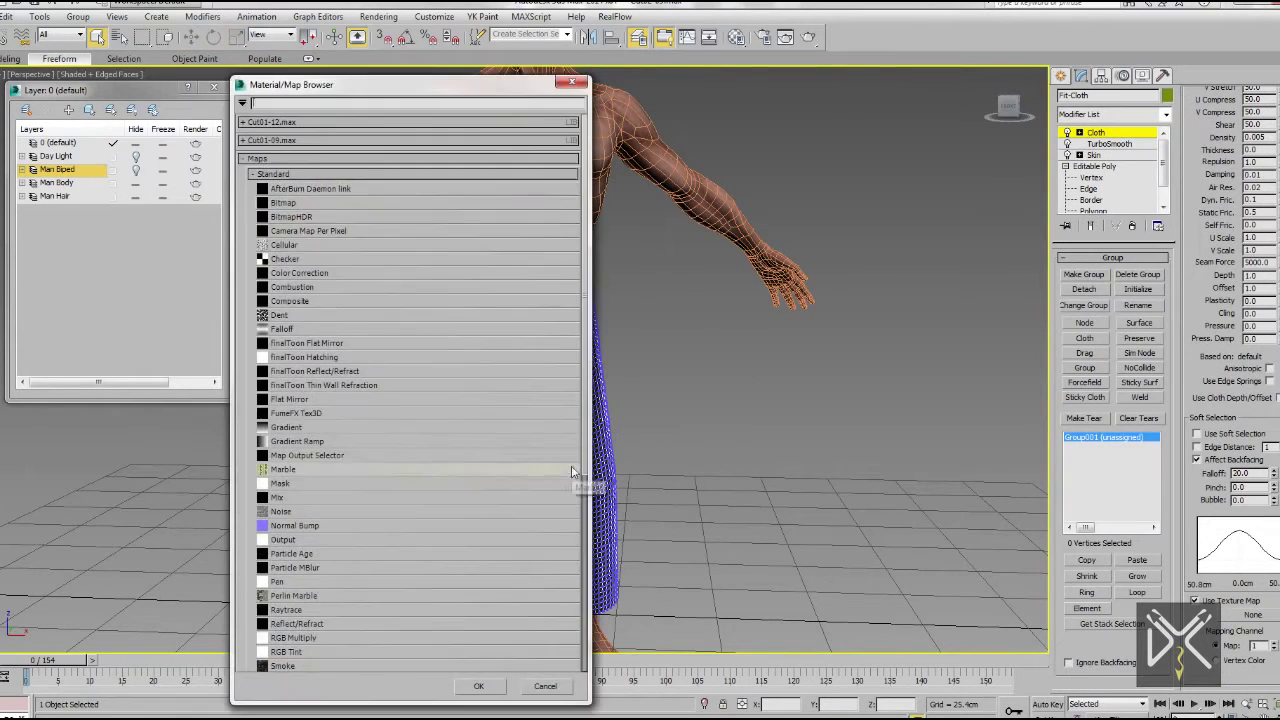
{"action": "double_click", "coordinate": [286, 186]}
{"action": "left_click", "coordinate": [220, 27]}
{"action": "left_click", "coordinate": [228, 49]}
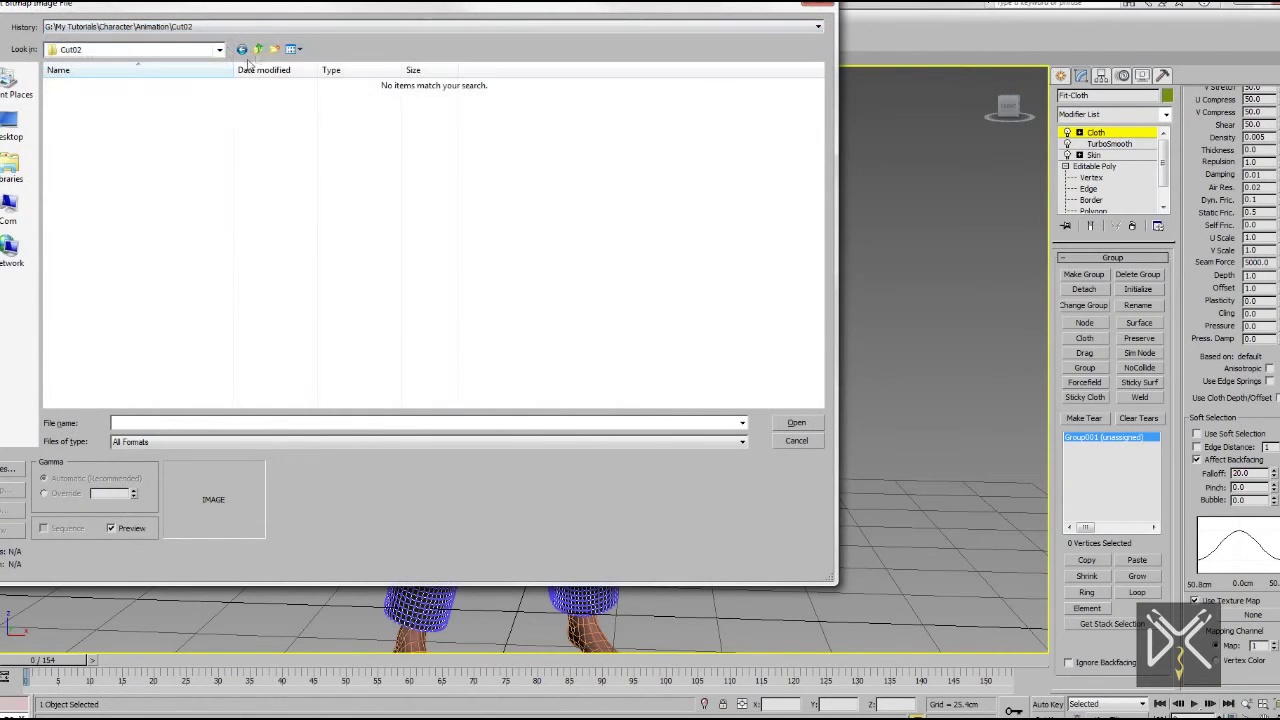
{"action": "double_click", "coordinate": [303, 114]}
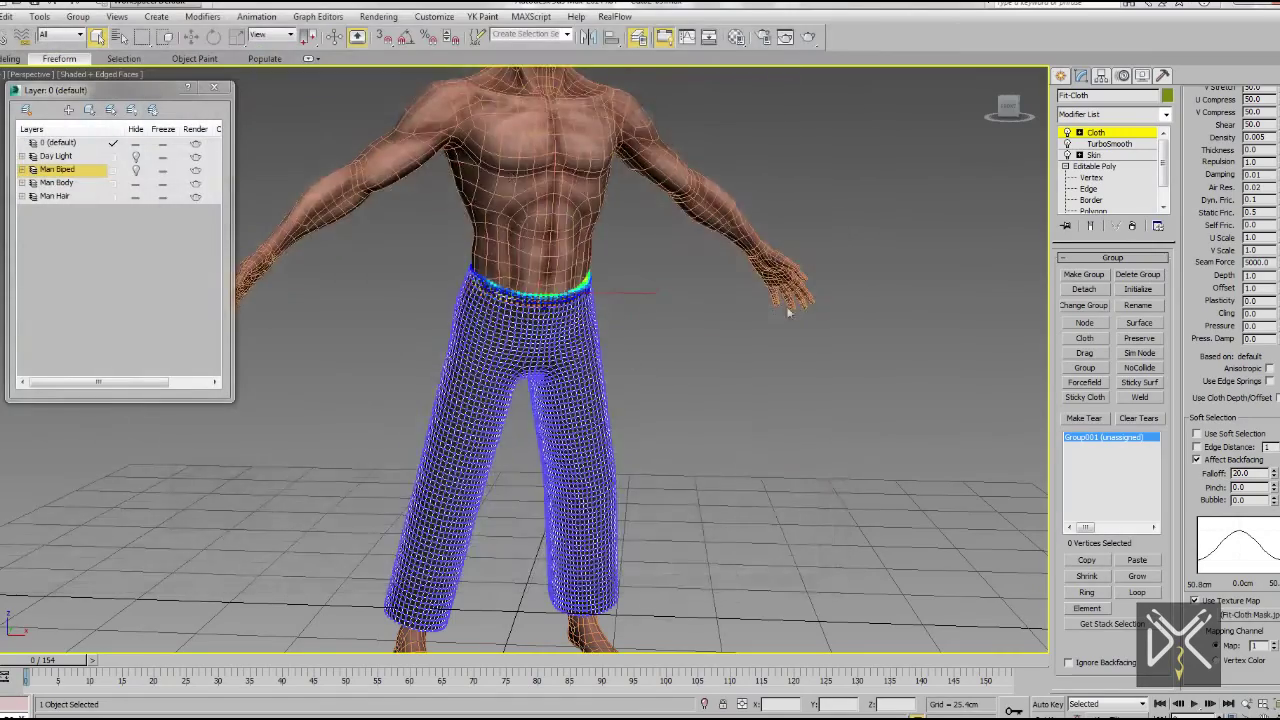
Inspect the soft selection around the trousers' waist, then reopen the cloth mask in Photoshop and extend its white waist area
{"action": "scroll", "coordinate": [500, 448], "scroll_direction": "up", "scroll_amount": 5}
{"action": "middle_click_drag", "start_coordinate": [500, 448], "coordinate": [534, 457], "text": "alt"}
{"action": "key", "text": "F3"}
{"action": "key", "text": "F3"}
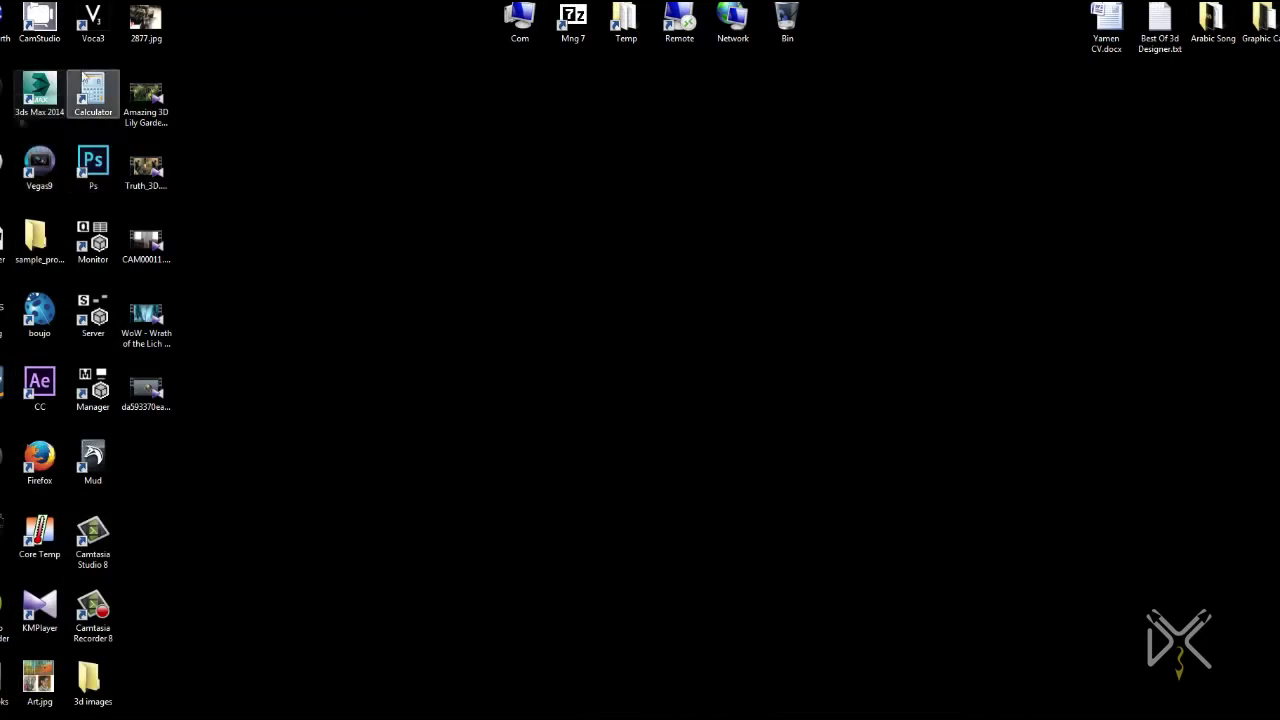
{"action": "double_click", "coordinate": [91, 166]}
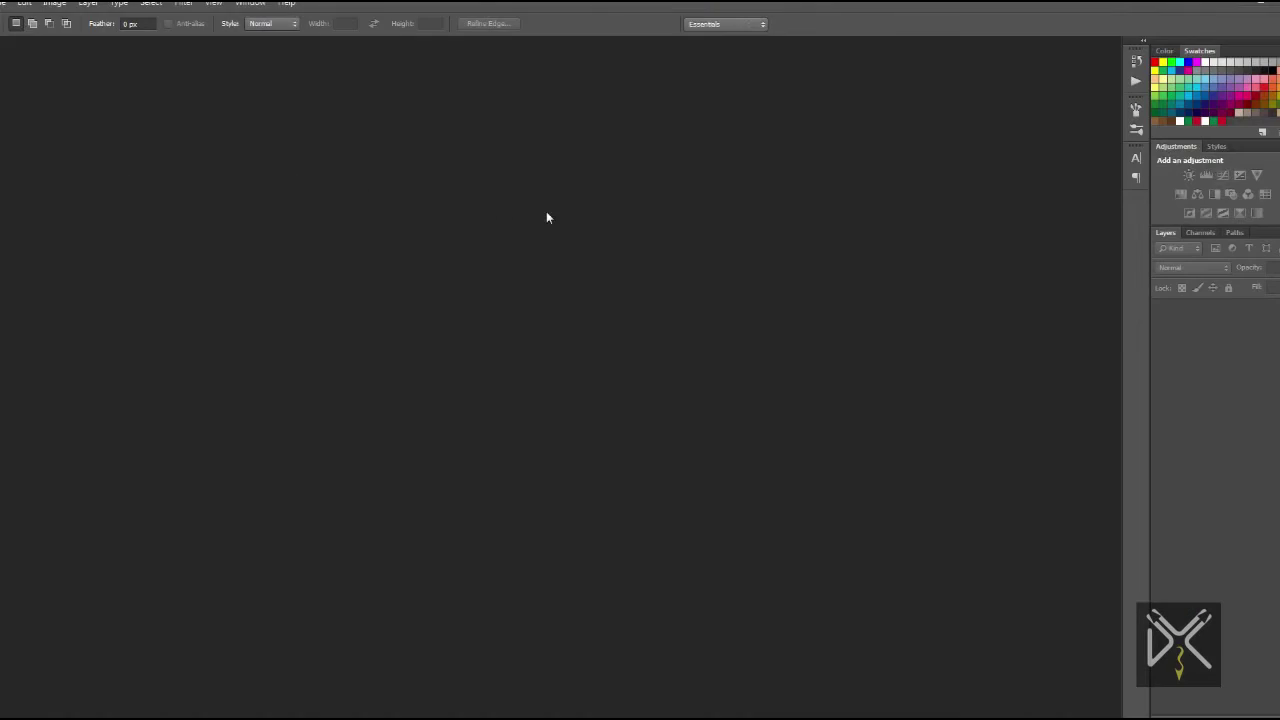
{"action": "double_click", "coordinate": [546, 211]}
{"action": "scroll", "coordinate": [546, 300], "scroll_direction": "down", "scroll_amount": 5}
{"action": "double_click", "coordinate": [554, 321]}
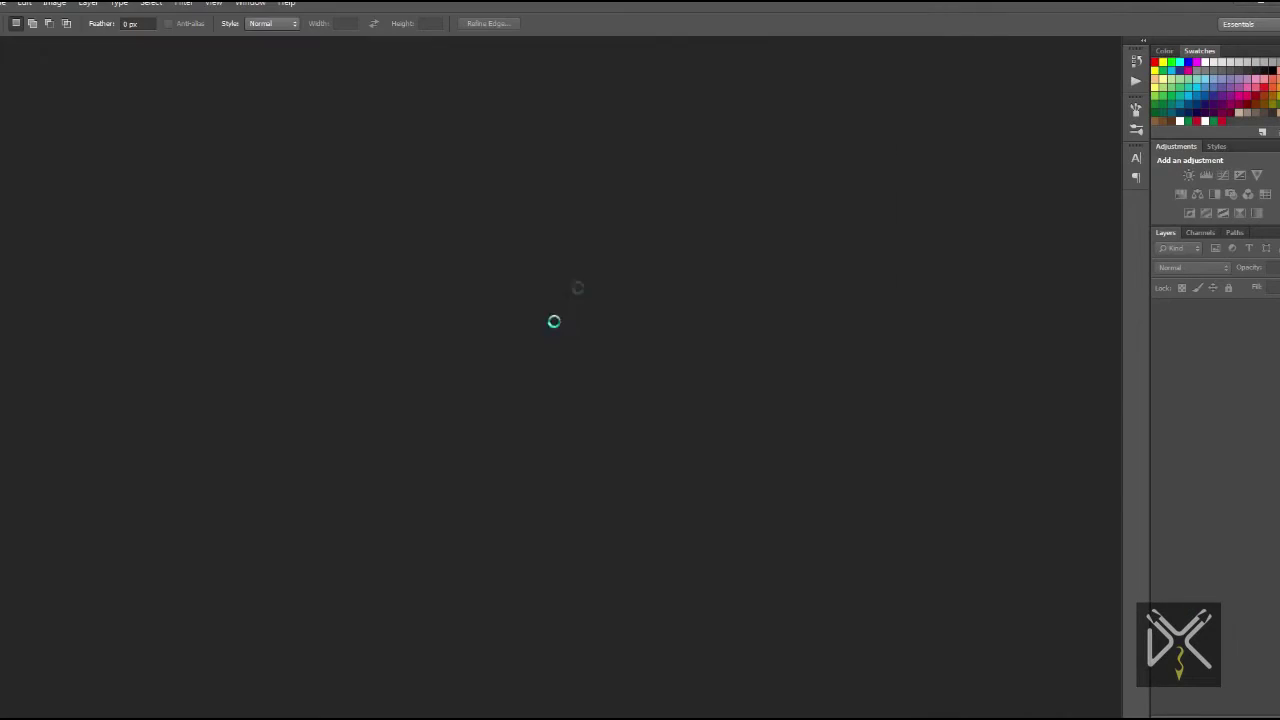
{"action": "mouse_move", "coordinate": [358, 103]}
{"action": "left_mouse_down"}
{"action": "mouse_move", "coordinate": [537, 206]}
{"action": "mouse_move", "coordinate": [811, 98]}
{"action": "left_mouse_up"}
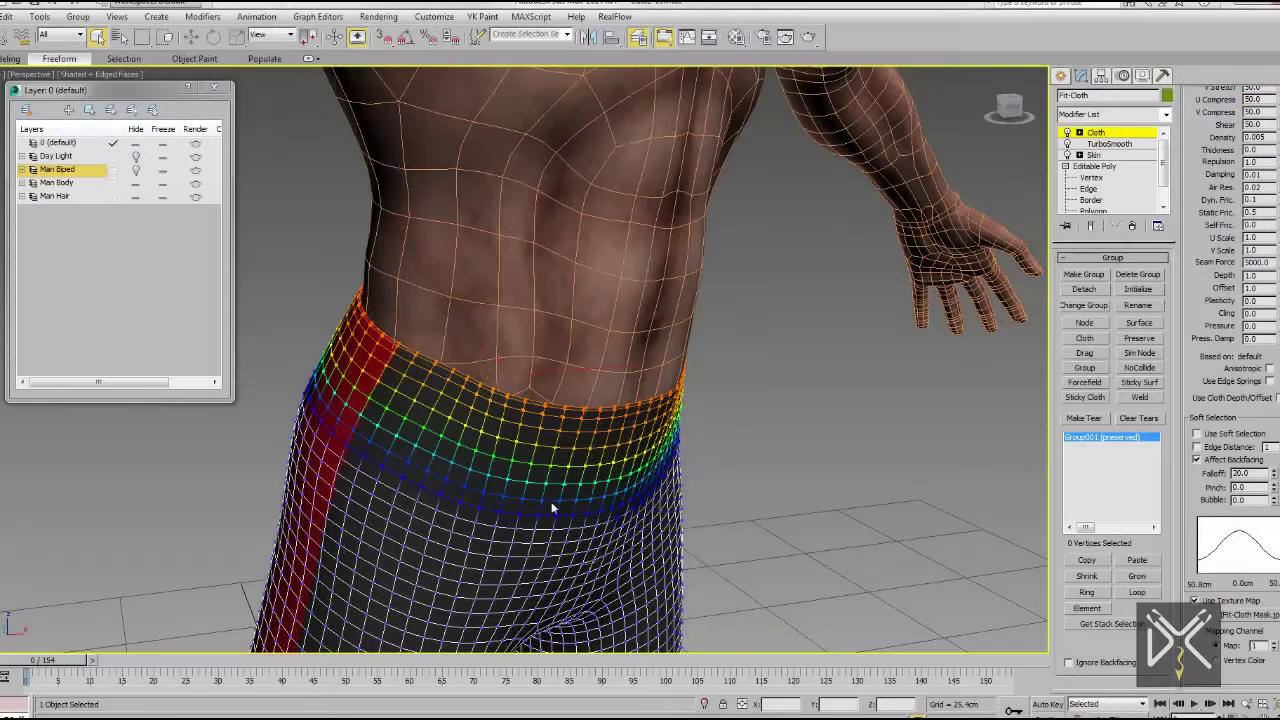
Play the animation to check how the trousers' waist follows the body, and return to the Cloth modifier's object level
{"action": "middle_click_drag", "start_coordinate": [551, 501], "coordinate": [577, 410], "text": "alt"}
{"action": "key", "text": "slash"}
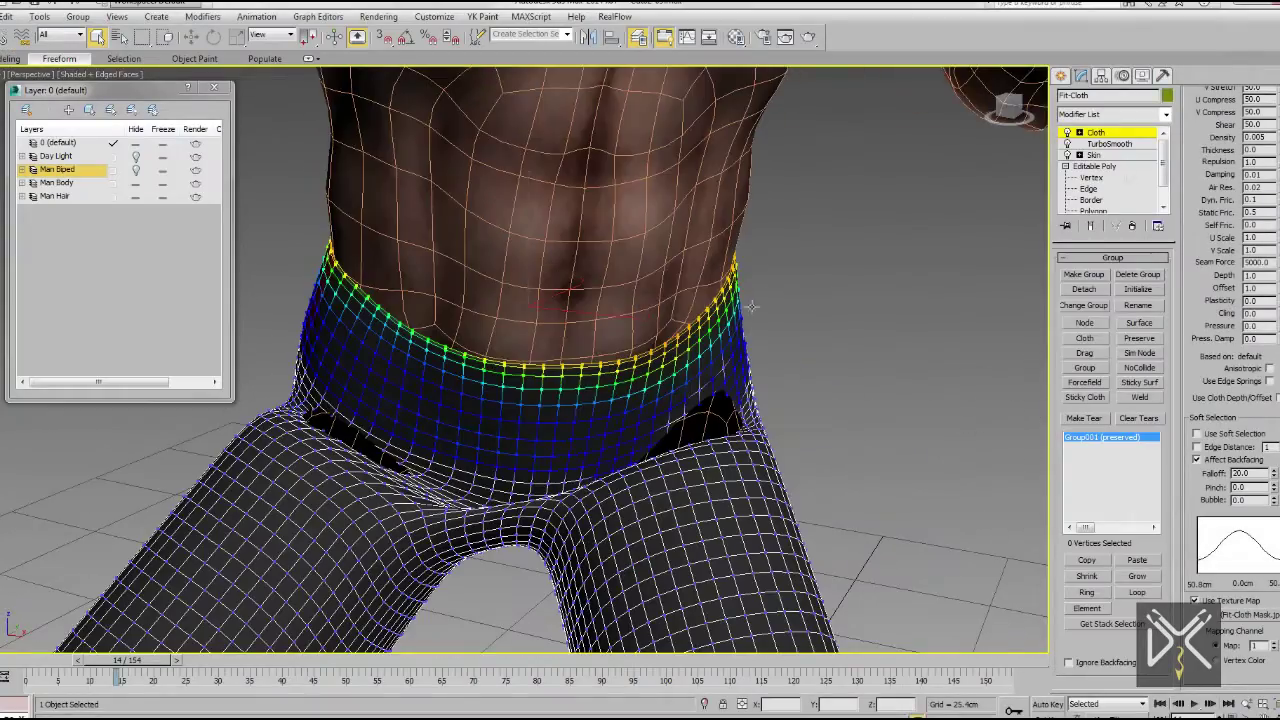
{"action": "left_click", "coordinate": [1110, 136]}
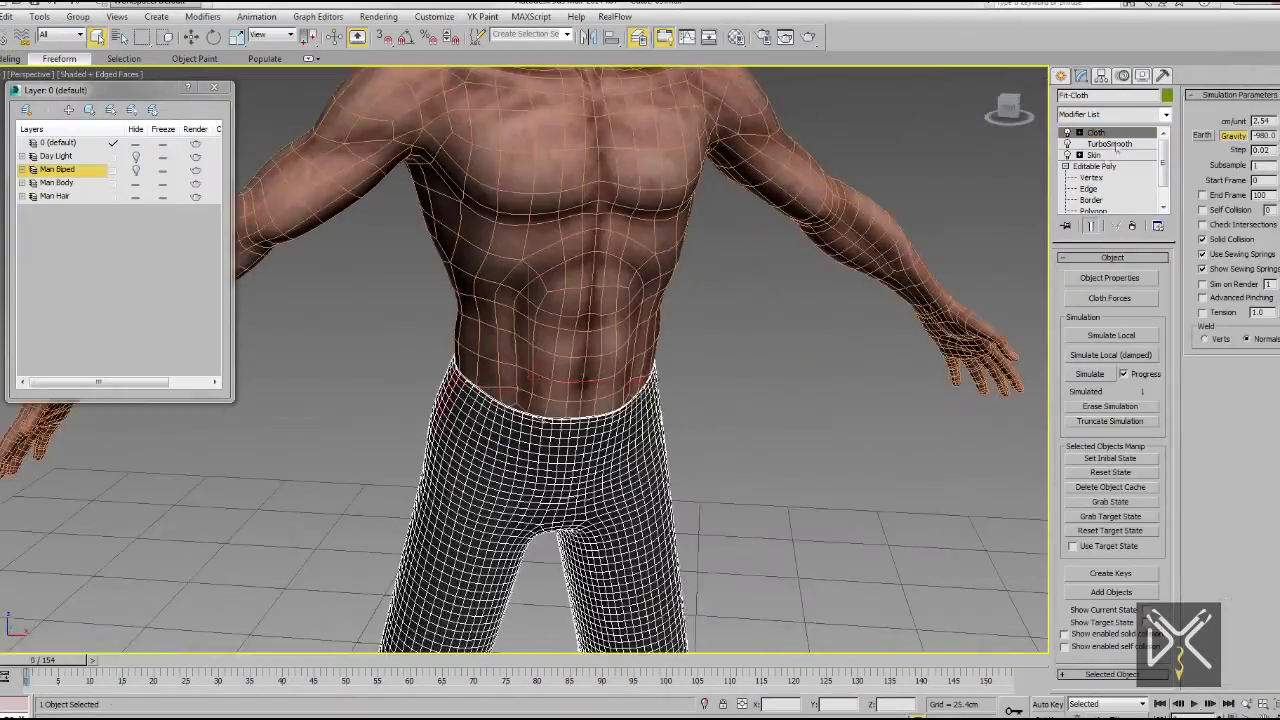
{"action": "left_click", "coordinate": [1140, 437]}
{"action": "left_click", "coordinate": [1110, 133]}
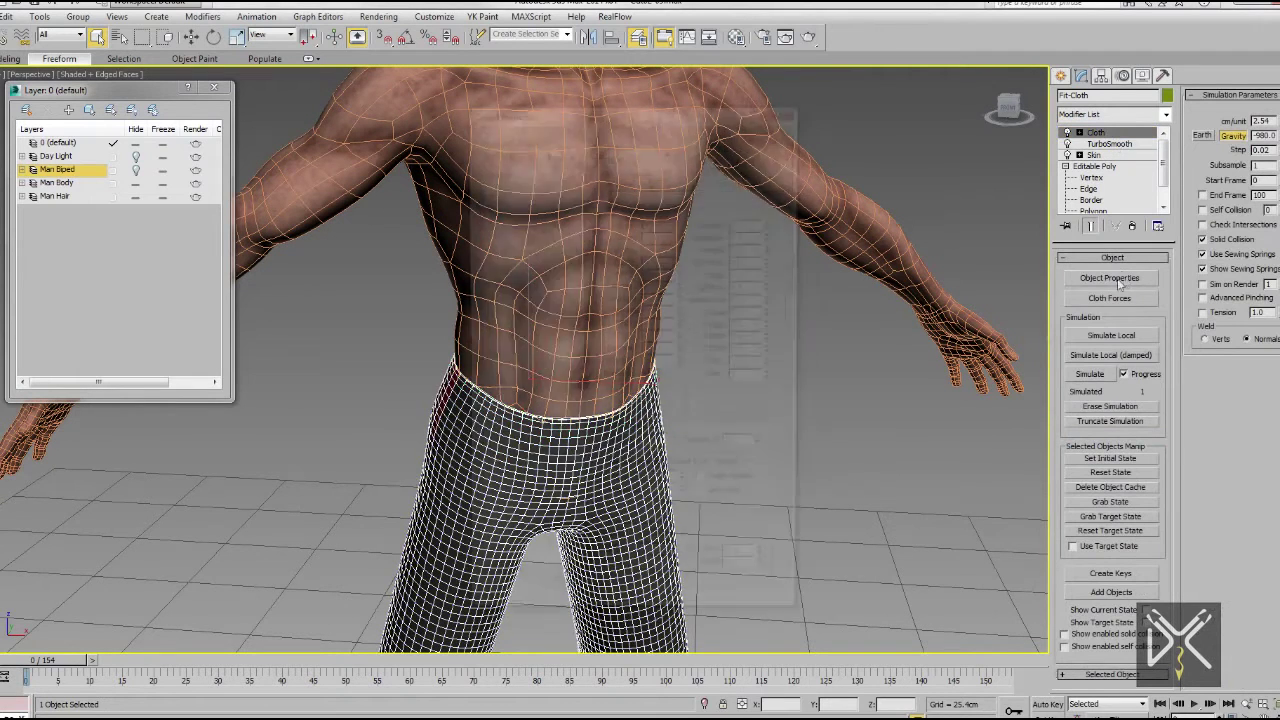
Add Fit-Body to the cloth simulation as a collision object with depth 1.0 and offset 1.0
{"action": "left_click", "coordinate": [1110, 278]}
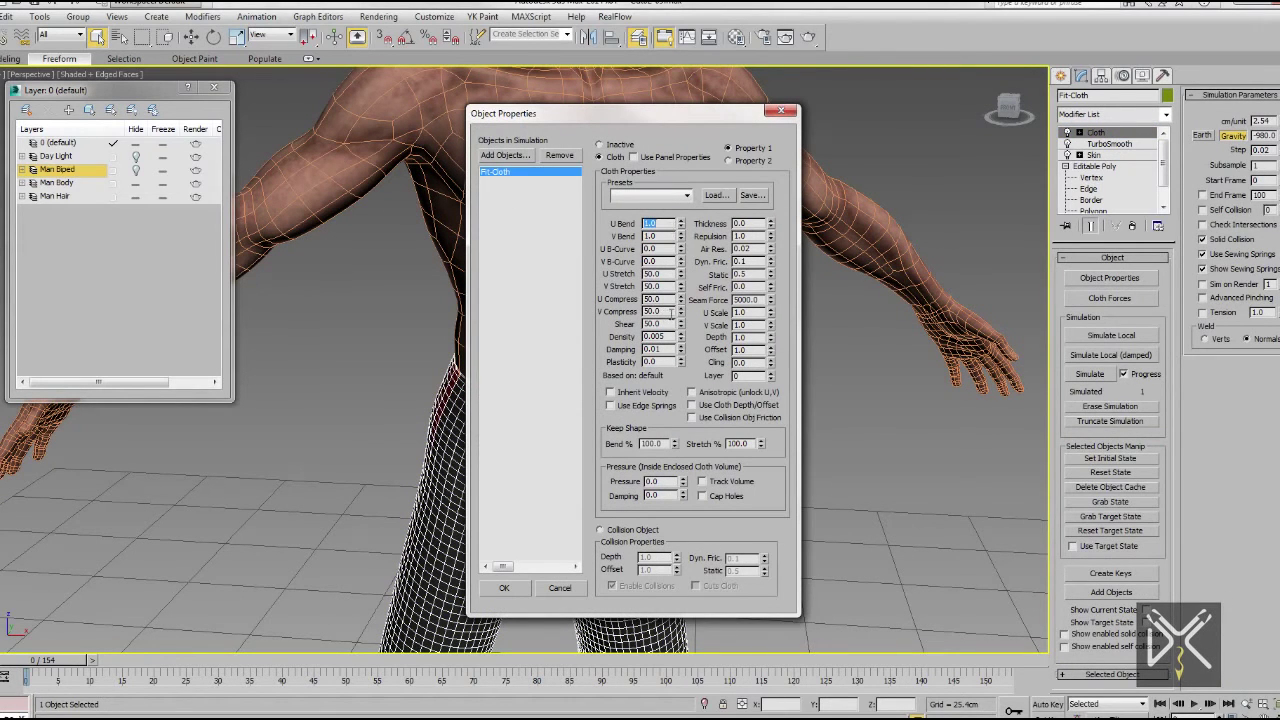
{"action": "left_click", "coordinate": [505, 155]}
{"action": "double_click", "coordinate": [214, 112]}
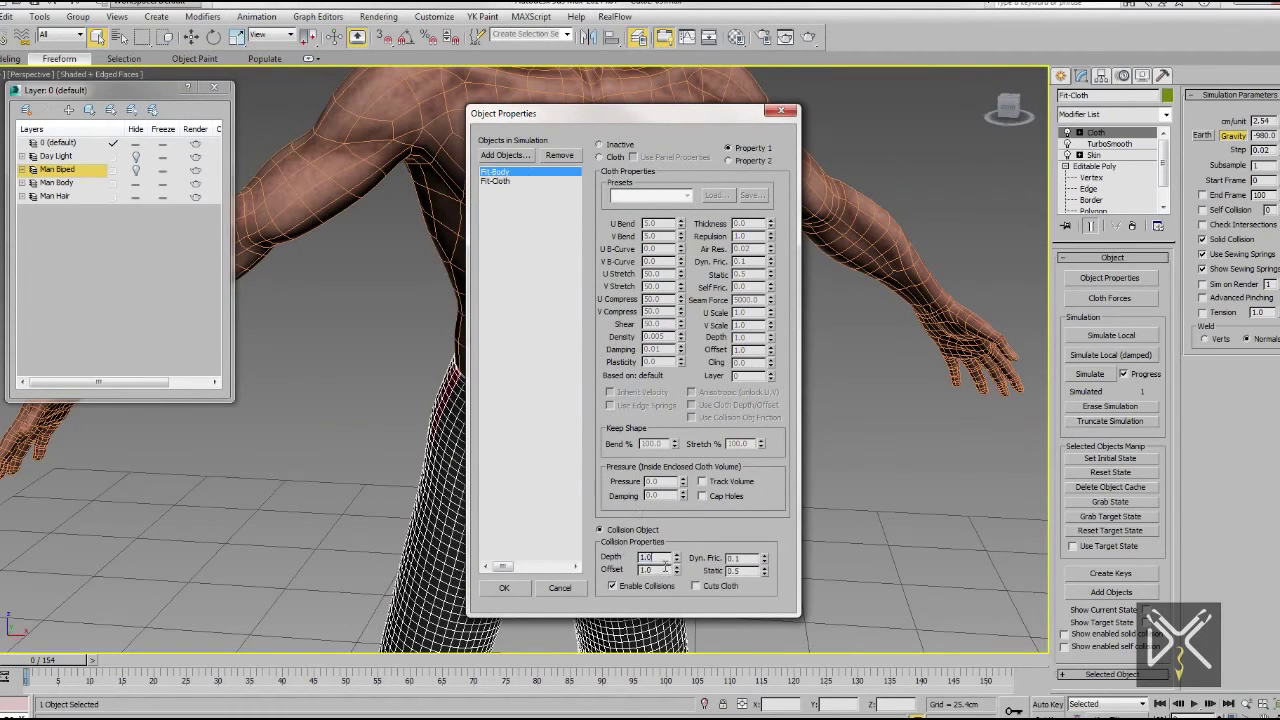
{"action": "left_click", "coordinate": [519, 590]}
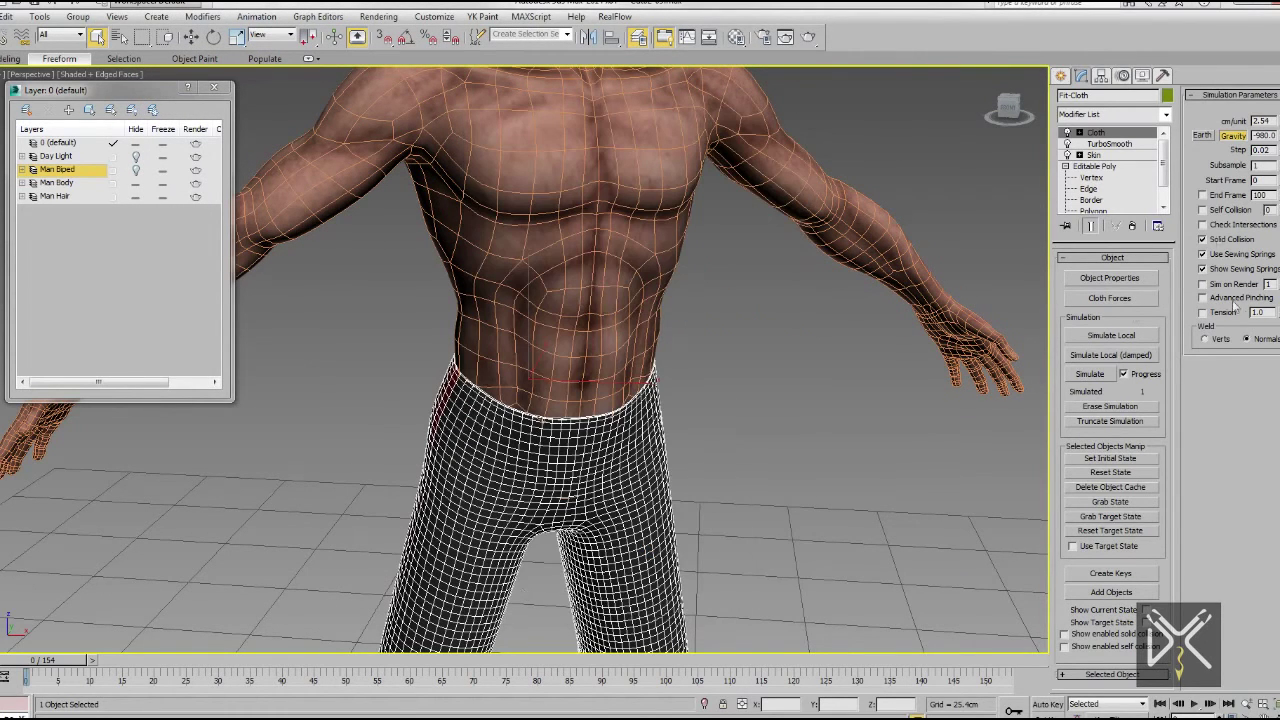
{"action": "scroll", "coordinate": [580, 428], "scroll_direction": "down", "scroll_amount": 5}
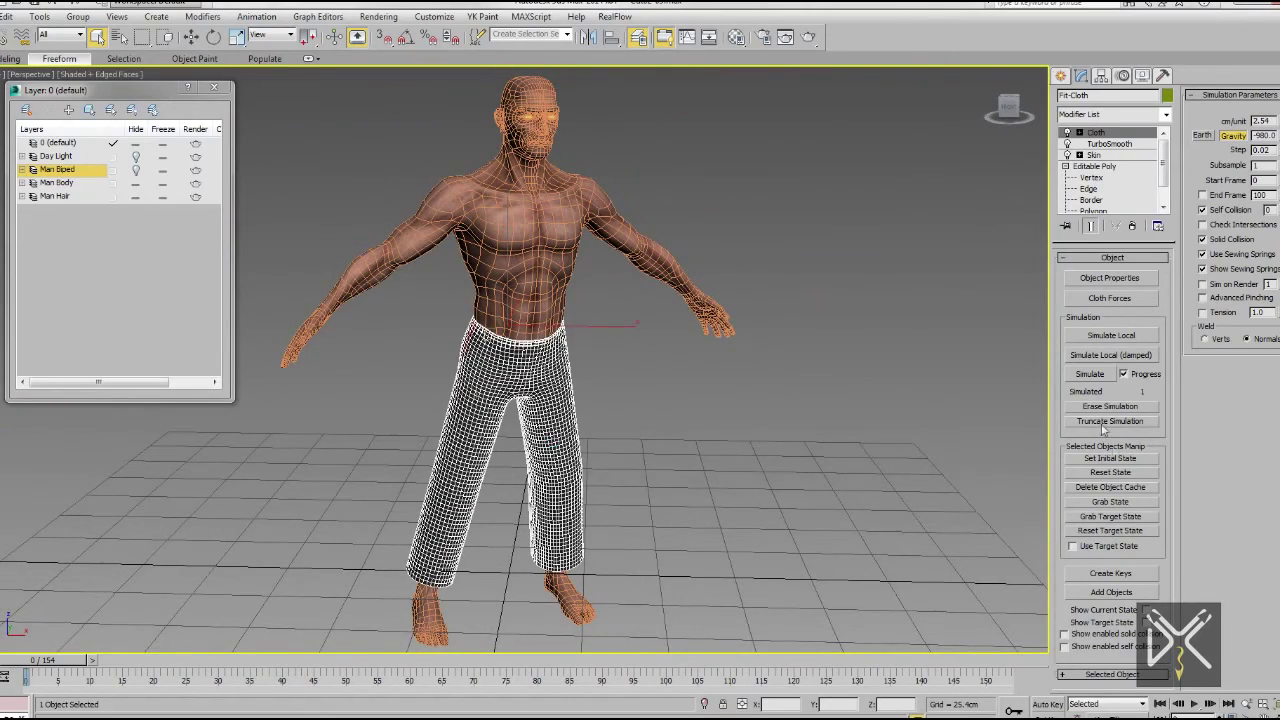
Simulate the trousers' cloth up to about frame 98 and scrub the timeline to review the kick
{"action": "left_click", "coordinate": [1096, 374]}
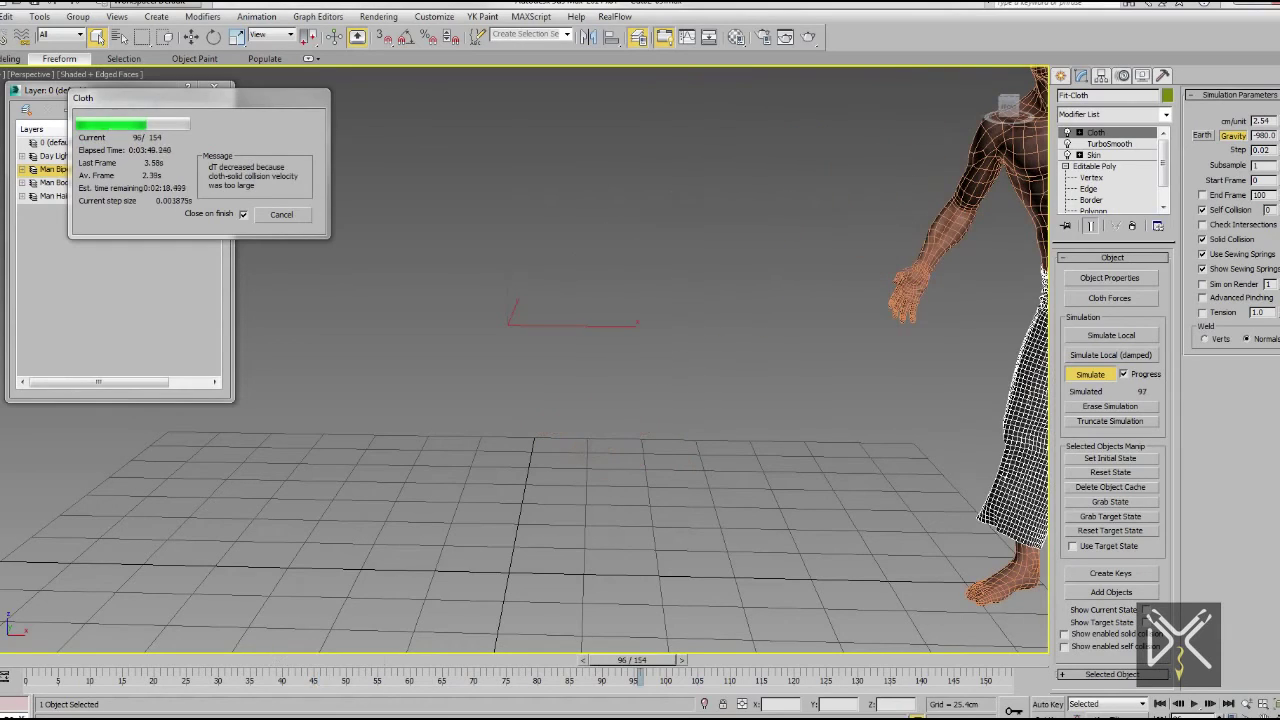
{"action": "left_click", "coordinate": [283, 214]}
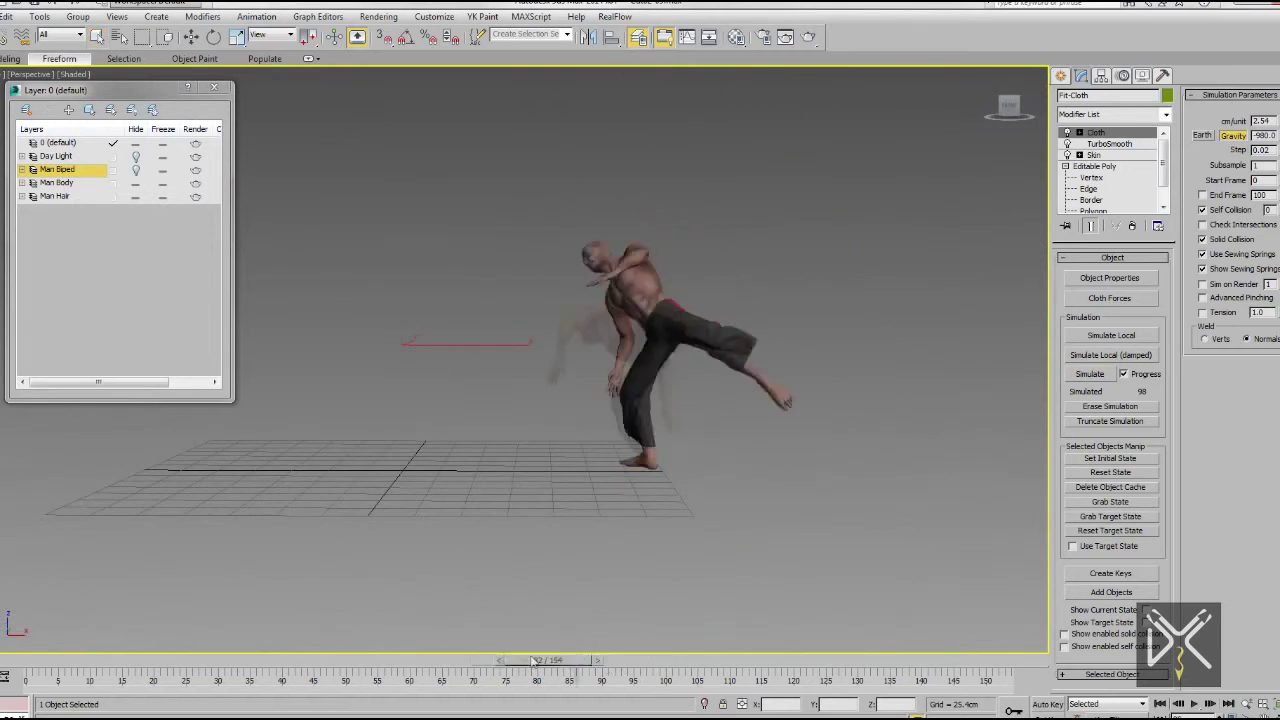
{"action": "left_click_drag", "start_coordinate": [238, 618], "coordinate": [637, 692]}
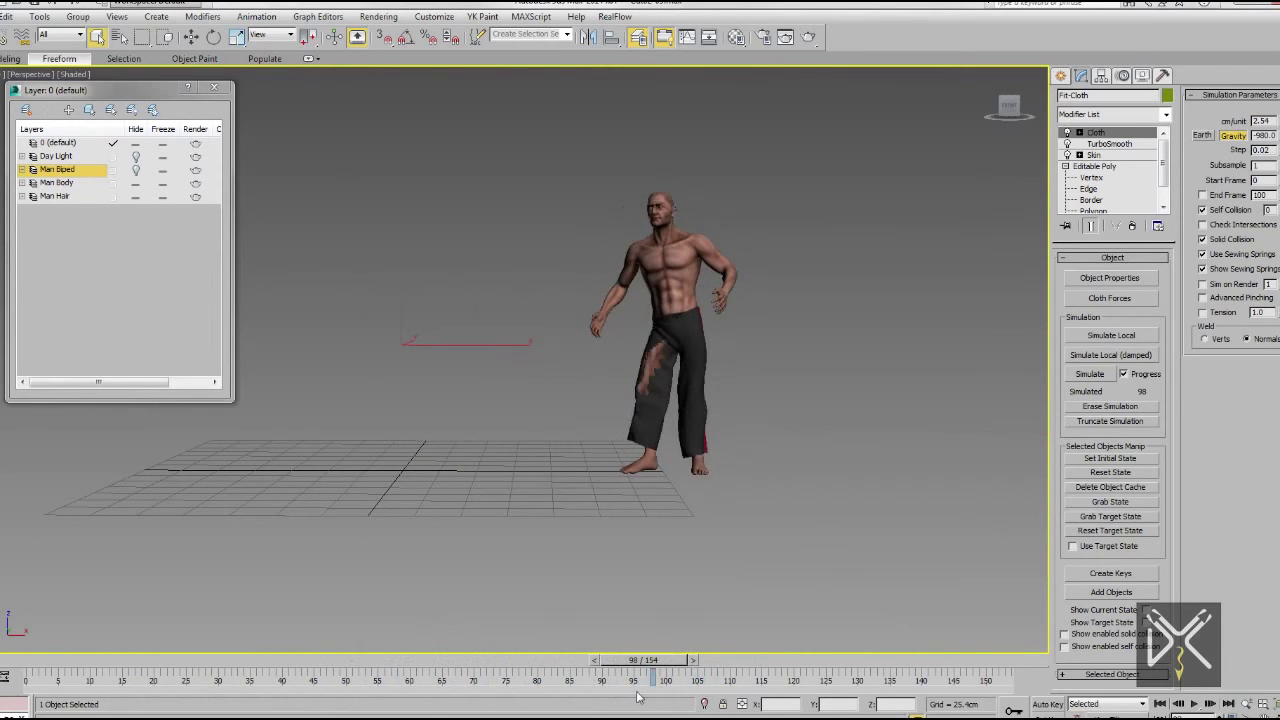
Resume the cloth simulation up to frame 106, then scrub back through the simulated frames to review the trousers
{"action": "left_click", "coordinate": [1090, 374]}
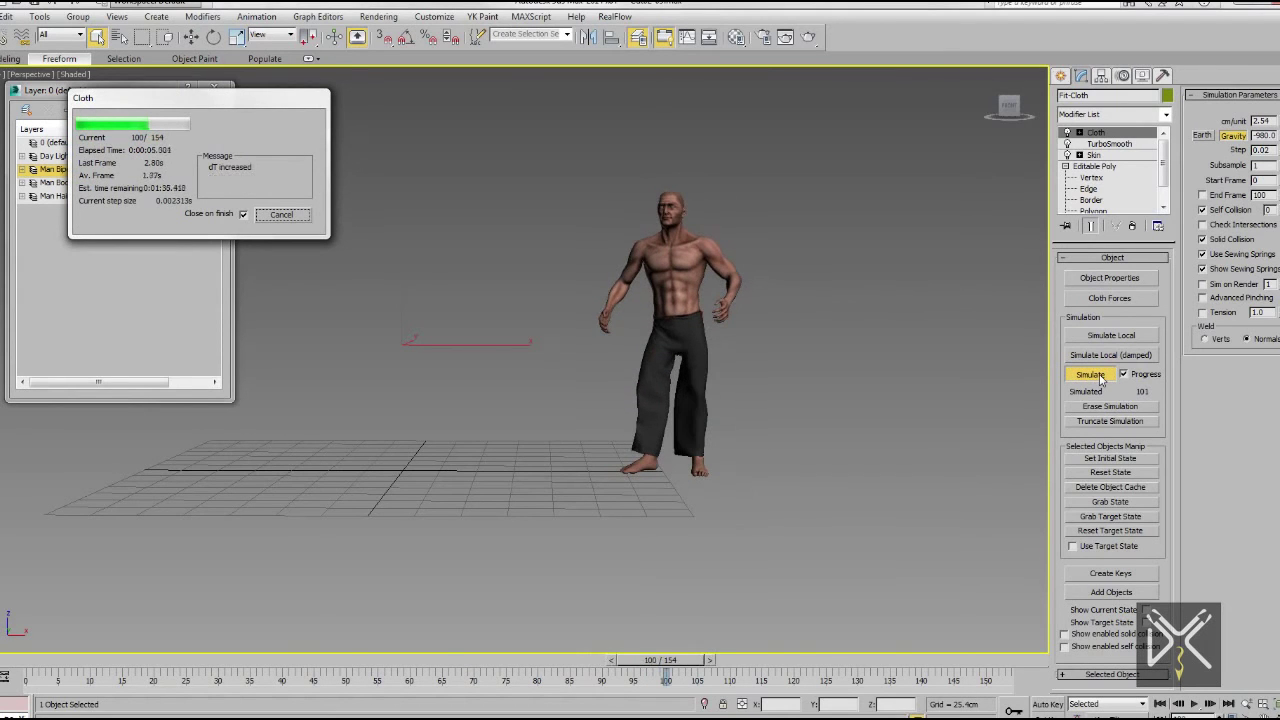
{"action": "key", "text": "Escape"}
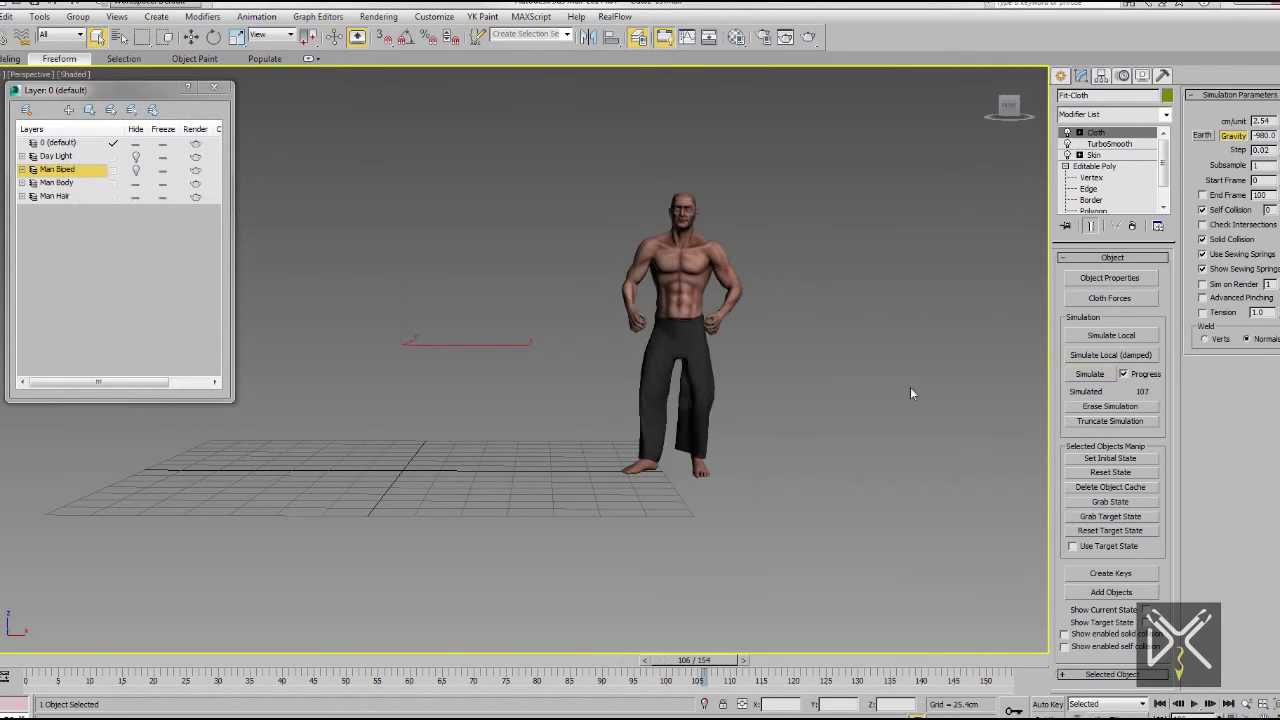
{"action": "scroll", "coordinate": [643, 371], "scroll_direction": "up", "scroll_amount": 4}
{"action": "middle_click_drag", "start_coordinate": [785, 352], "coordinate": [645, 374]}
{"action": "left_click_drag", "start_coordinate": [699, 660], "coordinate": [303, 625]}
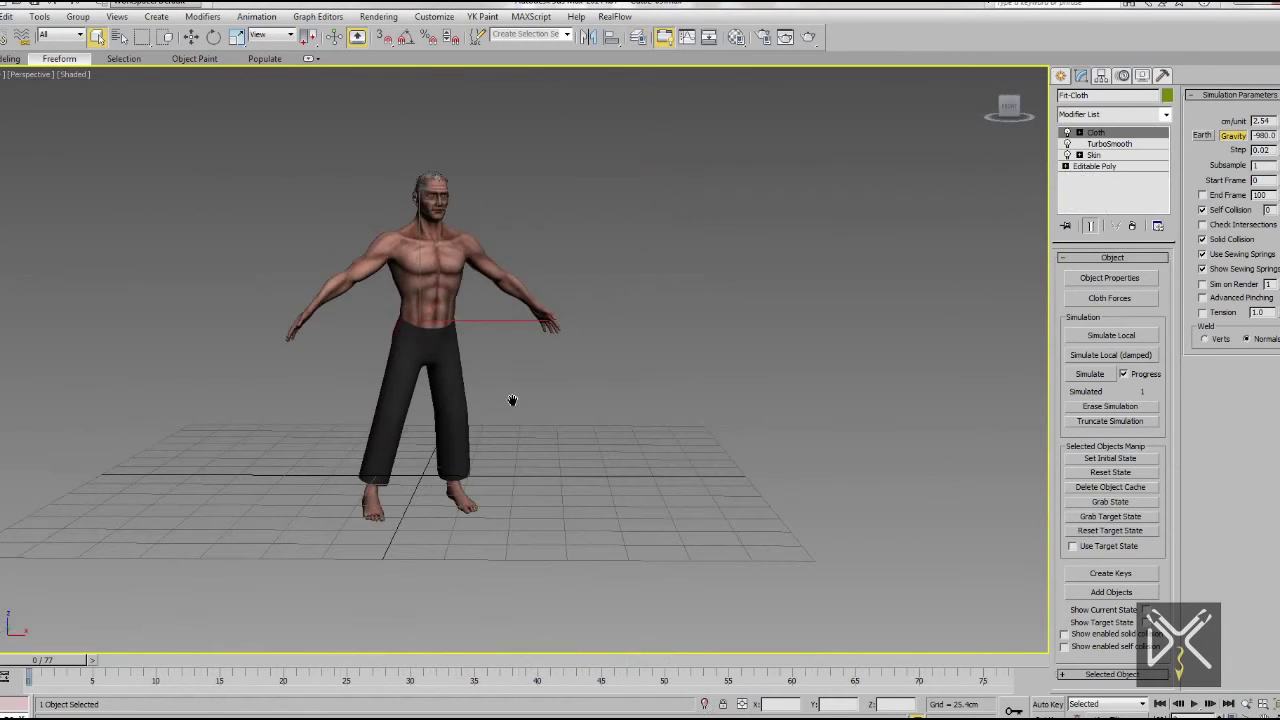
Add Fit-Body to the trousers' cloth simulation as a collision object with depth 0.2 and a reduced offset
{"action": "left_click", "coordinate": [1109, 277]}
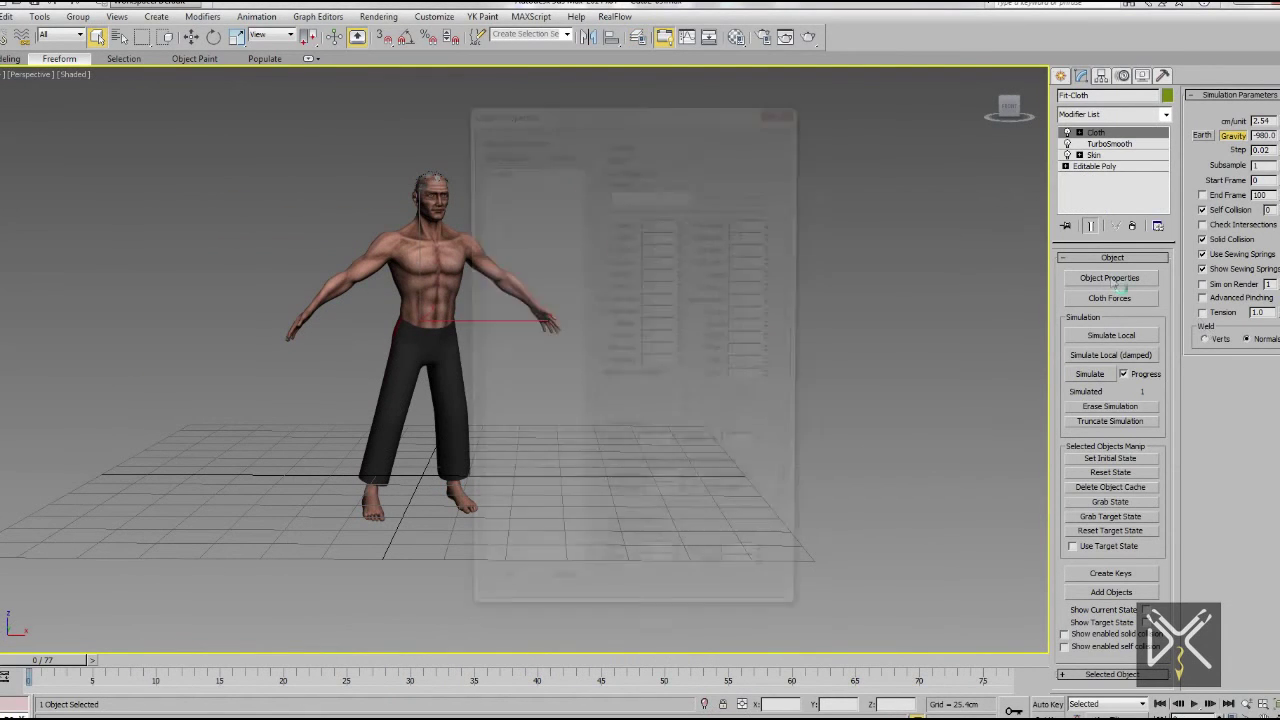
{"action": "left_click", "coordinate": [522, 160]}
{"action": "left_click", "coordinate": [188, 100]}
{"action": "left_click", "coordinate": [940, 594]}
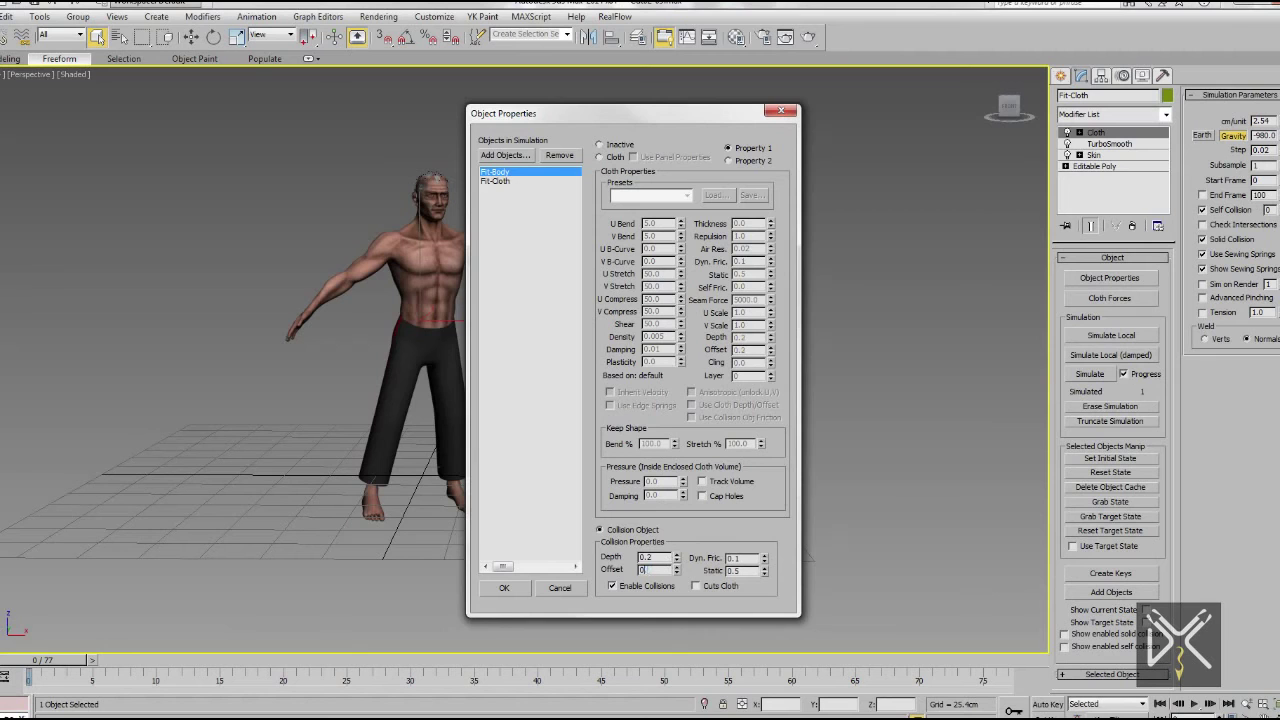
{"action": "left_click", "coordinate": [501, 592]}
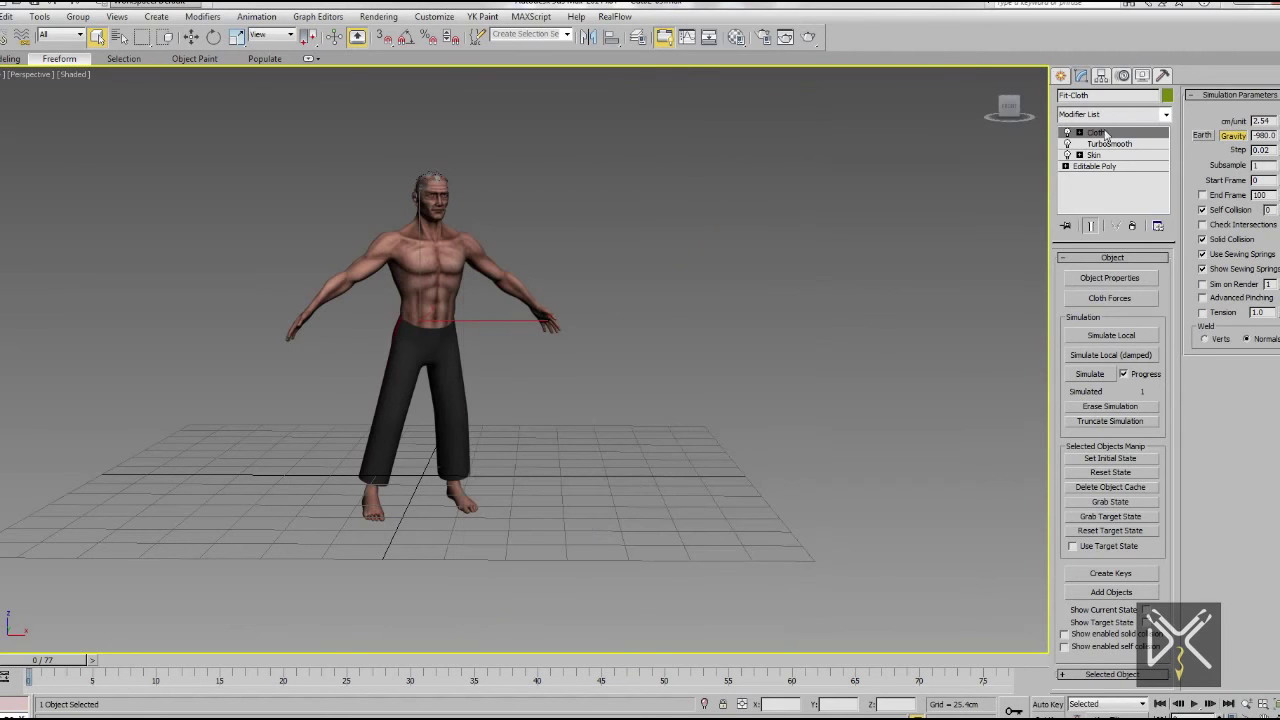
Make a cloth group for the trousers and assign it the Preserve constraint
{"action": "key", "text": "1"}
{"action": "left_click", "coordinate": [1081, 274]}
{"action": "left_click", "coordinate": [603, 389]}
{"action": "left_click", "coordinate": [602, 389]}
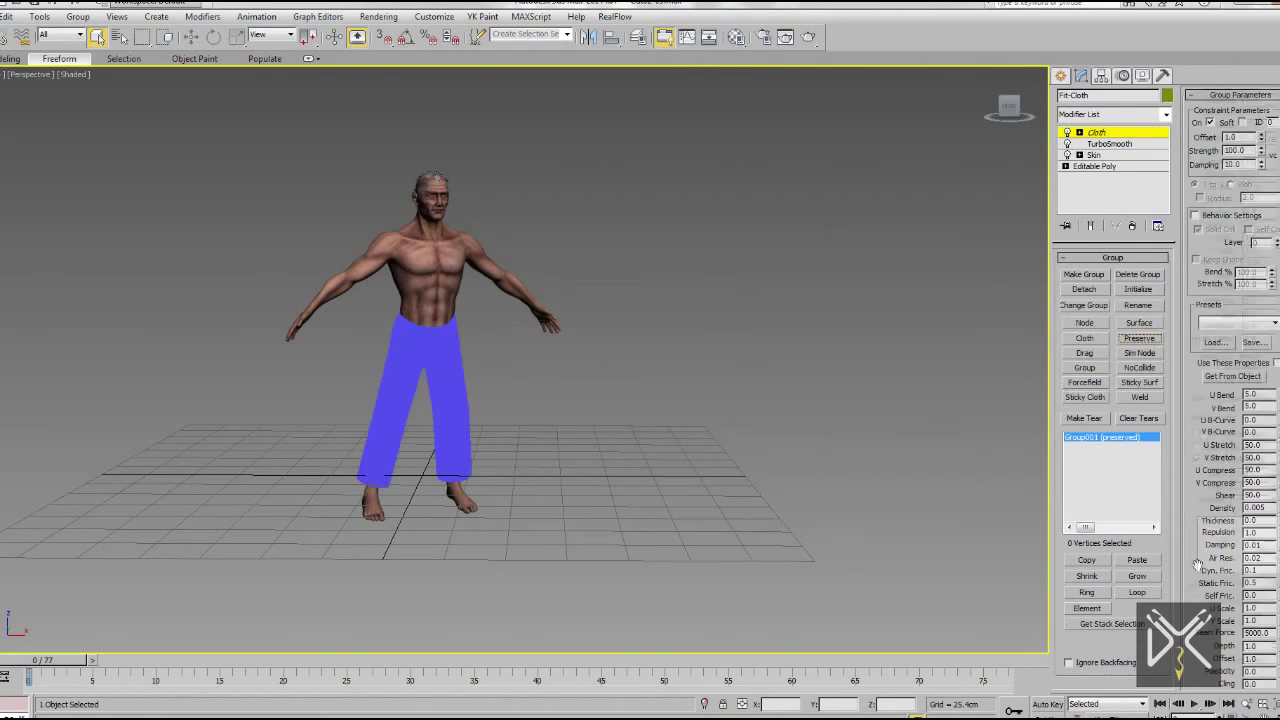
Assign the cloth mask bitmap as the group's soft selection texture map and return to the Cloth modifier's object level
{"action": "left_click", "coordinate": [1234, 620]}
{"action": "double_click", "coordinate": [284, 203]}
{"action": "left_click", "coordinate": [265, 30]}
{"action": "left_click", "coordinate": [272, 58]}
{"action": "double_click", "coordinate": [290, 98]}
{"action": "middle_click_drag", "start_coordinate": [572, 352], "coordinate": [548, 386], "text": "alt"}
{"action": "scroll", "coordinate": [548, 386], "scroll_direction": "up", "scroll_amount": 5}
{"action": "left_click", "coordinate": [1099, 133]}
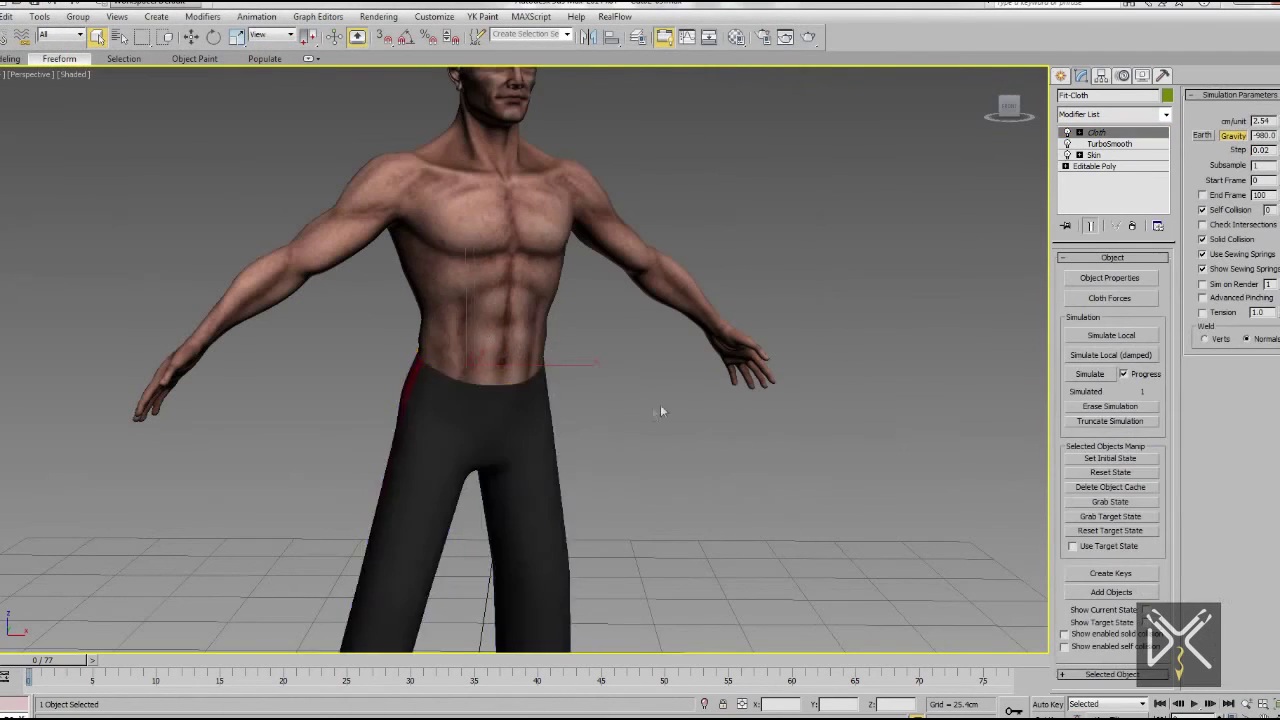
Run the full cloth simulation of the trousers over the 77-frame animation
{"action": "scroll", "coordinate": [661, 408], "scroll_direction": "down", "scroll_amount": 5}
{"action": "middle_click_drag", "start_coordinate": [879, 443], "coordinate": [740, 429]}
{"action": "left_click", "coordinate": [1092, 375]}
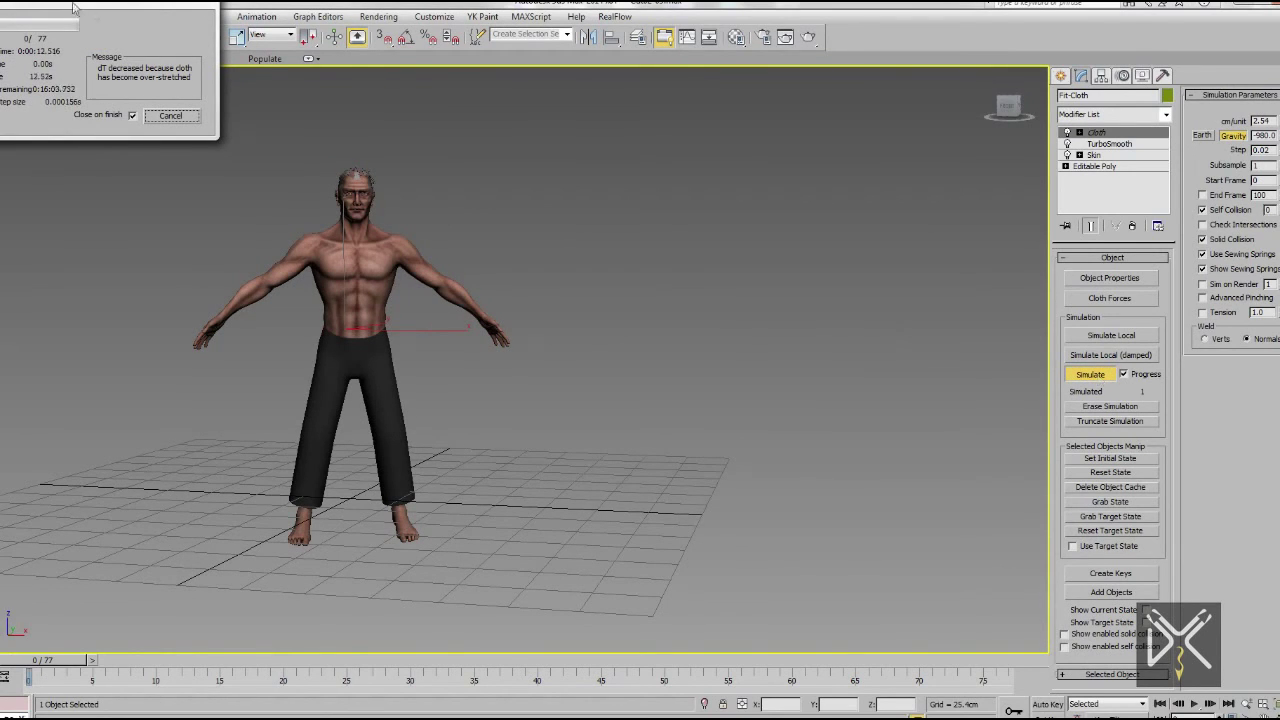
{"action": "left_click_drag", "start_coordinate": [73, 8], "coordinate": [127, 32]}
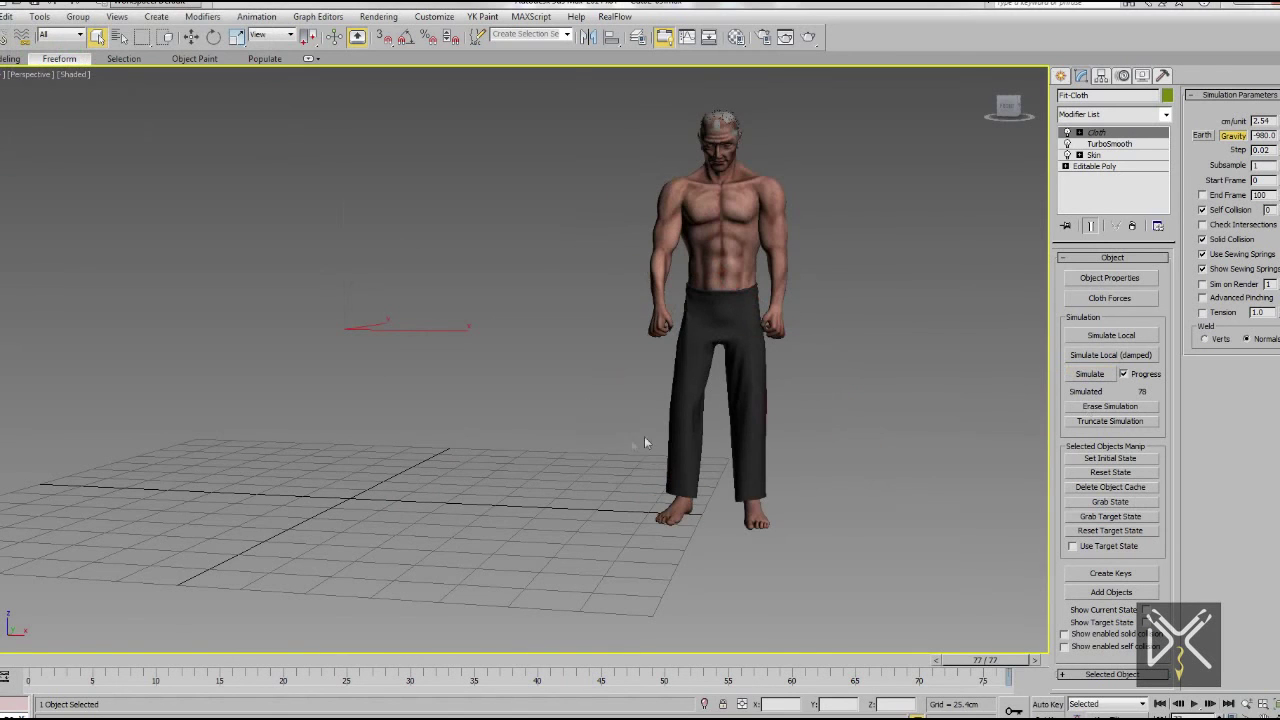
Scrub through the timeline to frame 77 to review how the simulated trousers move with the body
{"action": "middle_click_drag", "start_coordinate": [660, 446], "coordinate": [542, 468]}
{"action": "left_click_drag", "start_coordinate": [337, 665], "coordinate": [1005, 690]}
{"action": "mouse_move", "coordinate": [590, 345]}
{"action": "middle_mouse_down", "text": "alt"}
{"action": "mouse_move", "coordinate": [776, 355]}
{"action": "mouse_move", "coordinate": [589, 345]}
{"action": "middle_mouse_up", "text": "alt"}
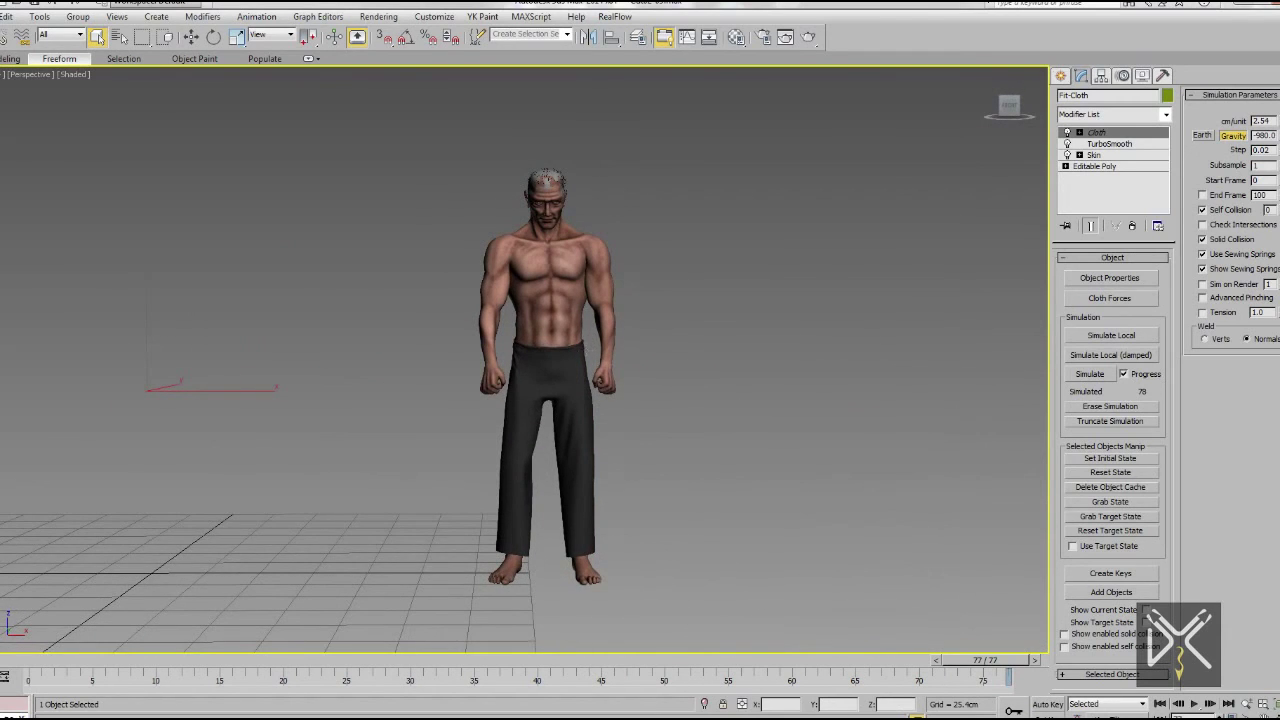